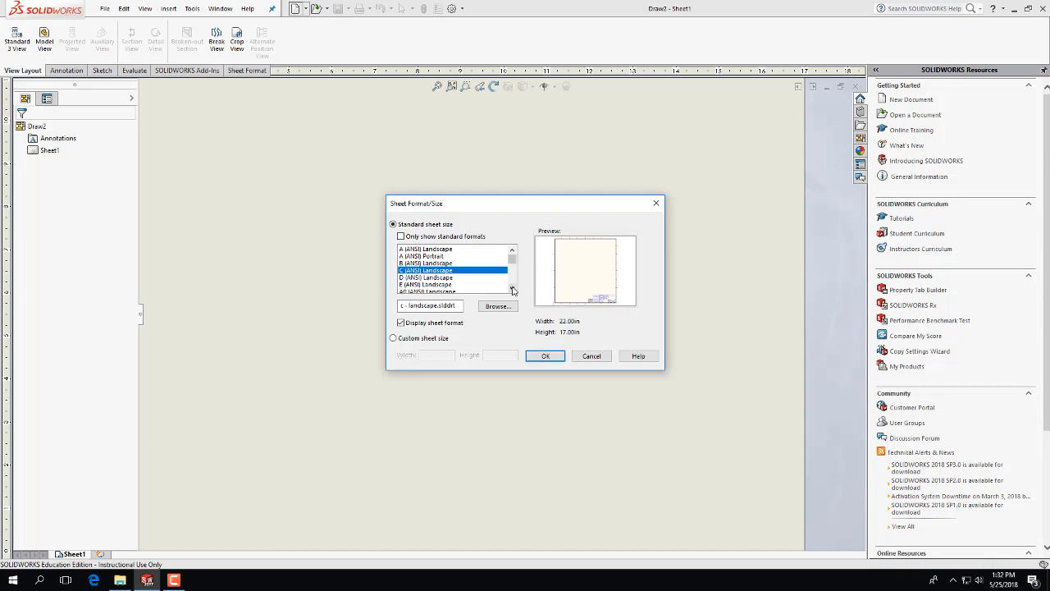
Create the drawing on the A4 (ANSI) Landscape sheet format and skip inserting a model view.
click(513, 289)
click(513, 289)
click(513, 289)
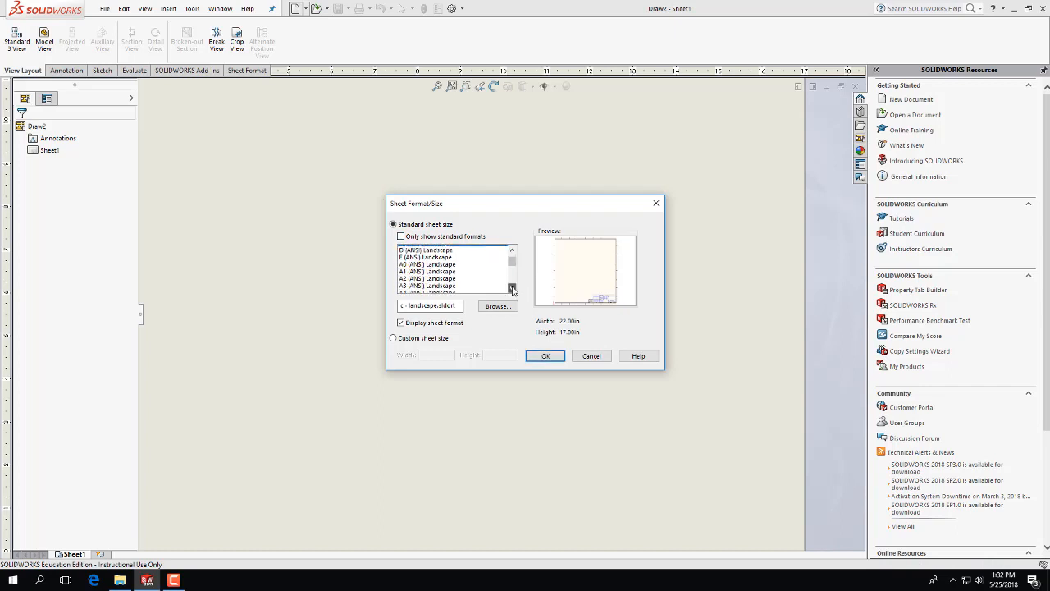
click(513, 289)
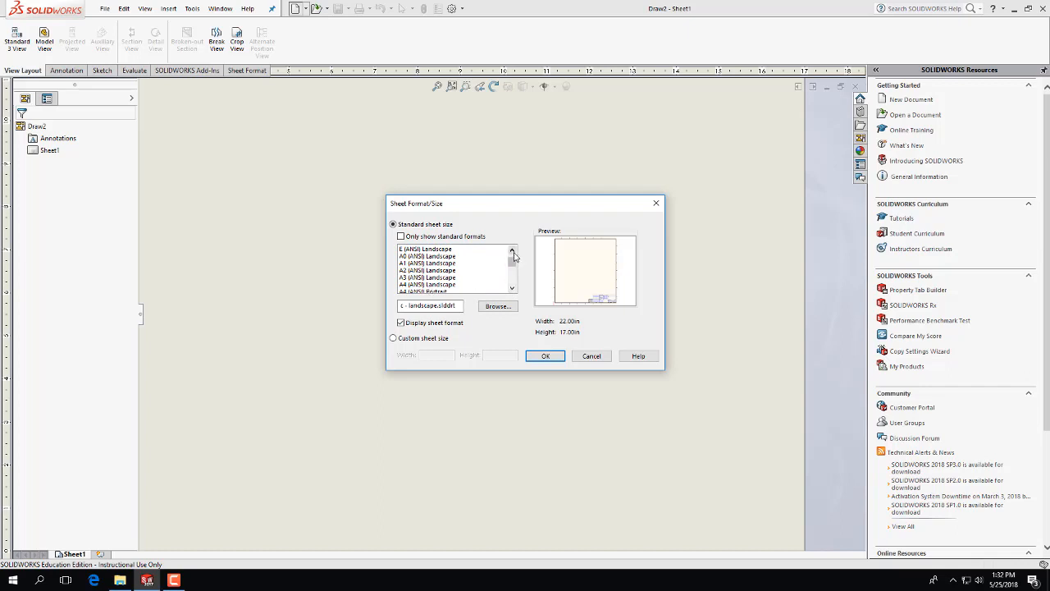
click(433, 284)
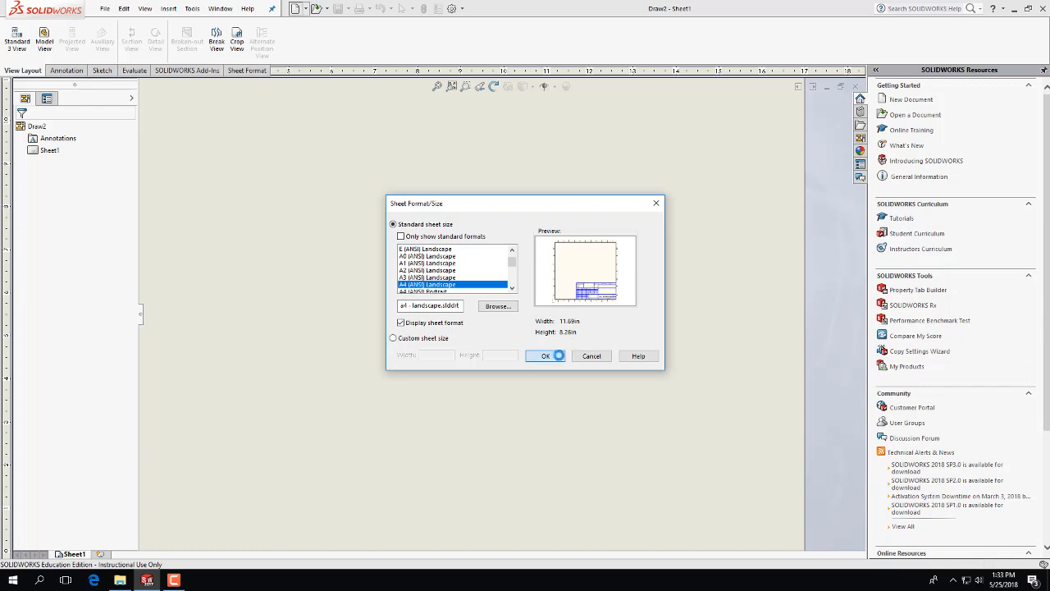
click(560, 356)
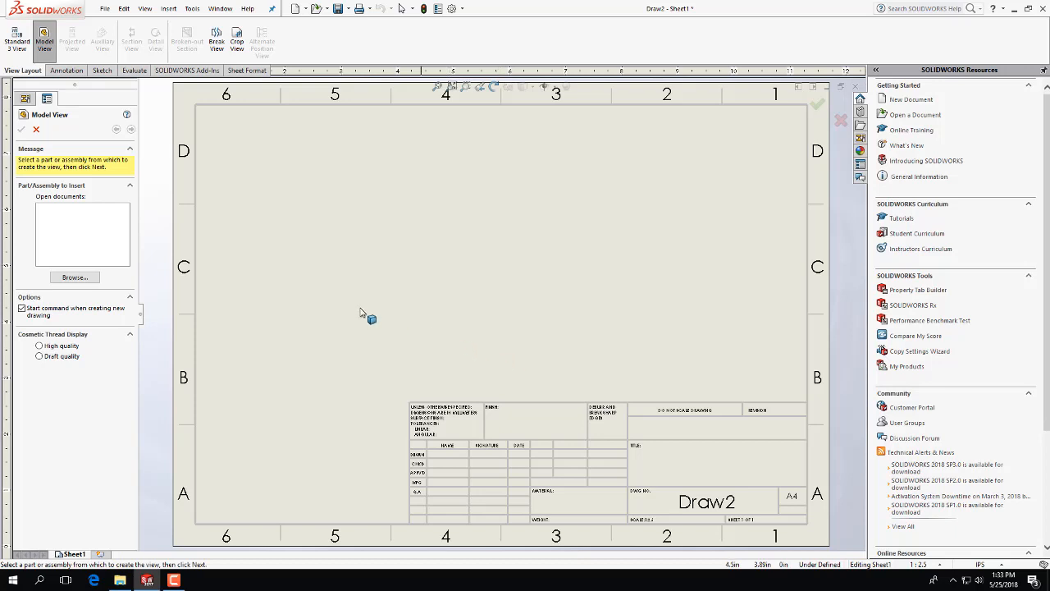
click(36, 128)
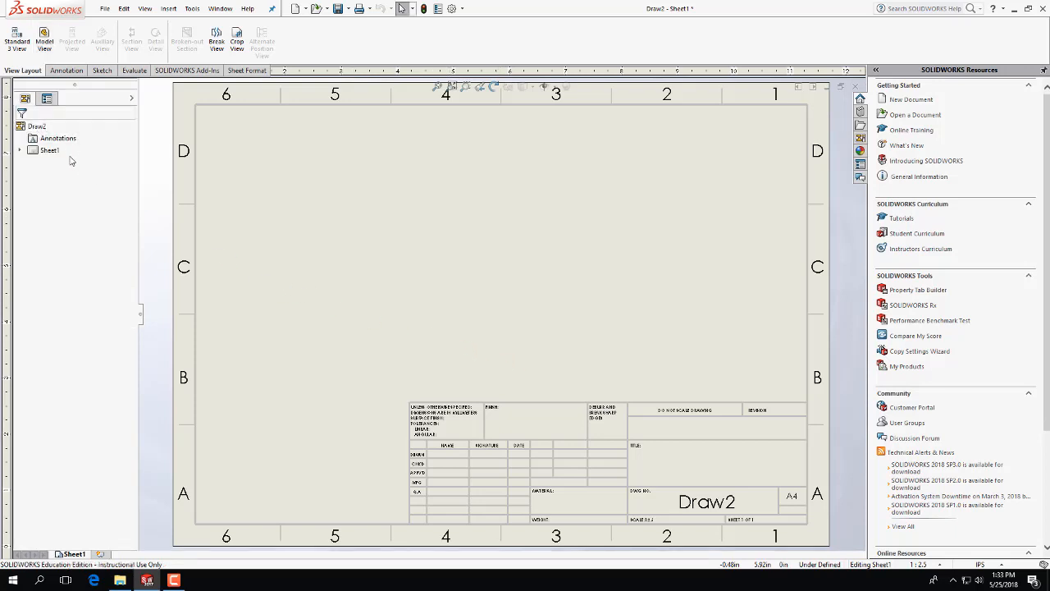
Change Sheet1 to a custom sheet size with width 11 and height 8.5, and apply the changes.
right_click(48, 151)
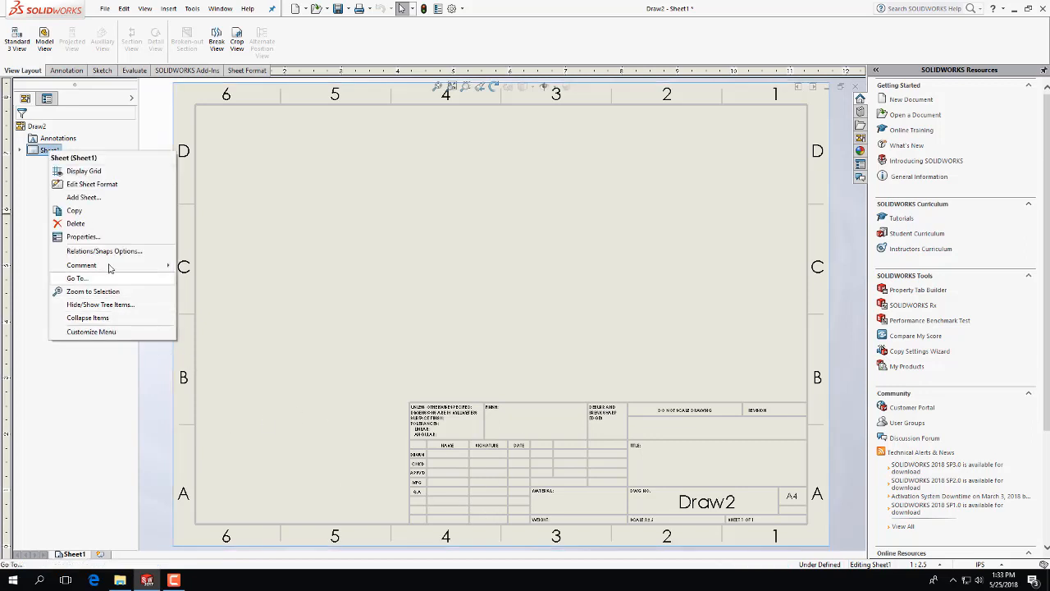
click(87, 236)
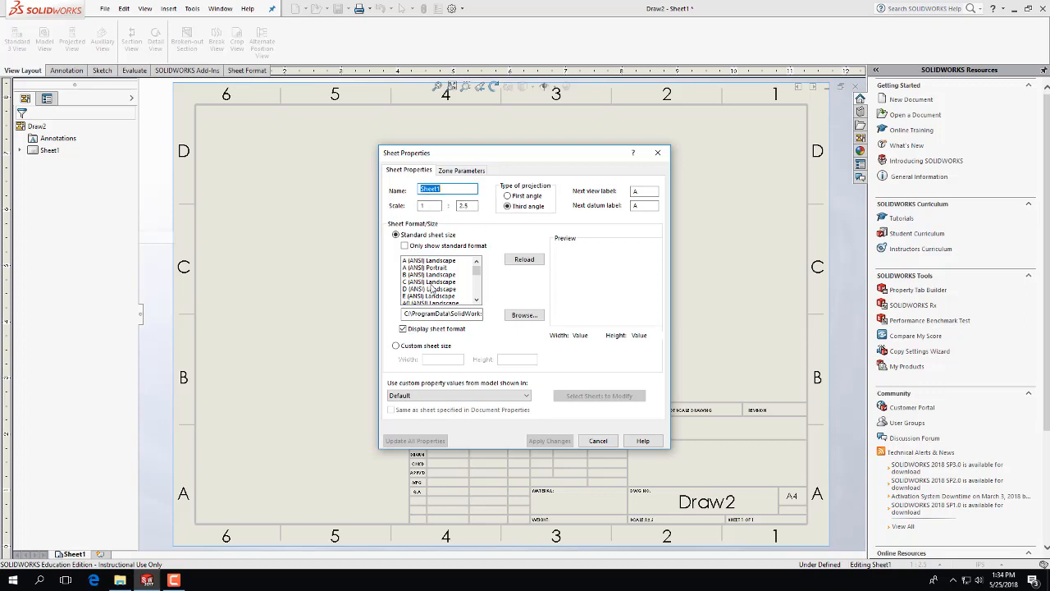
click(397, 345)
click(423, 362)
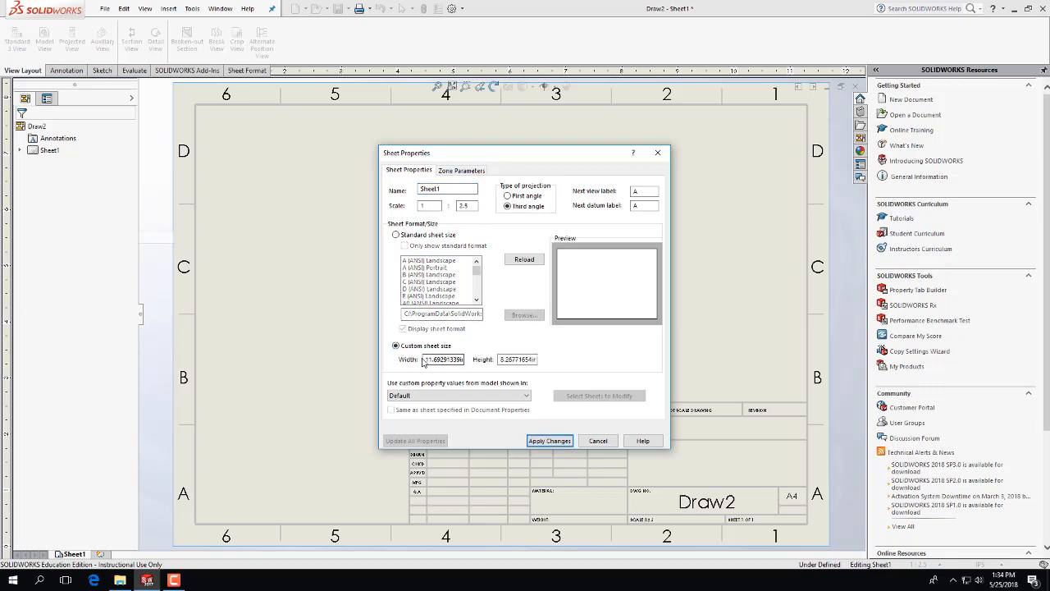
double_click(423, 362)
text(11)
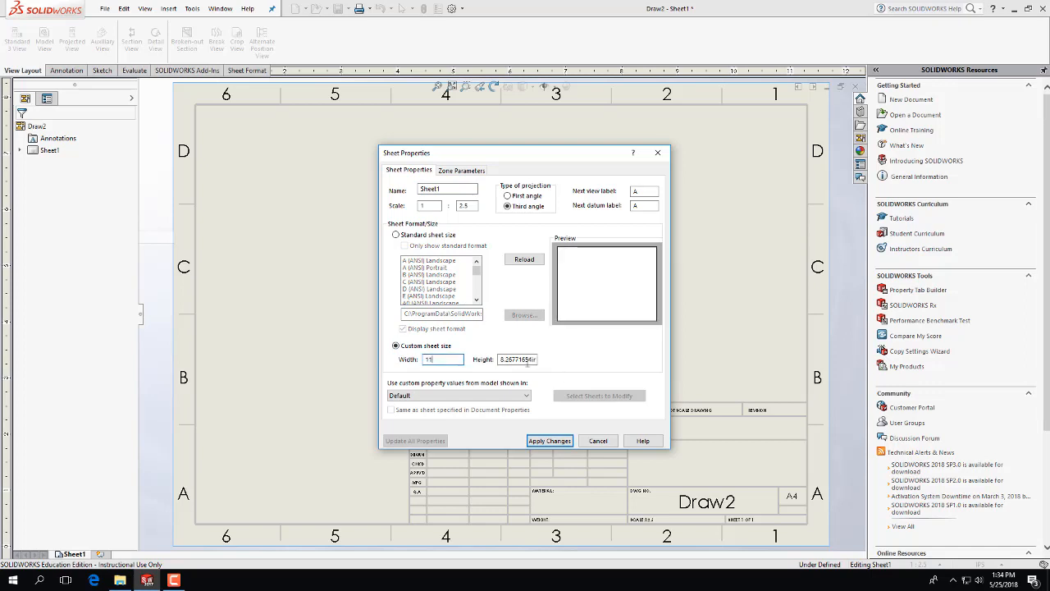
double_click(501, 359)
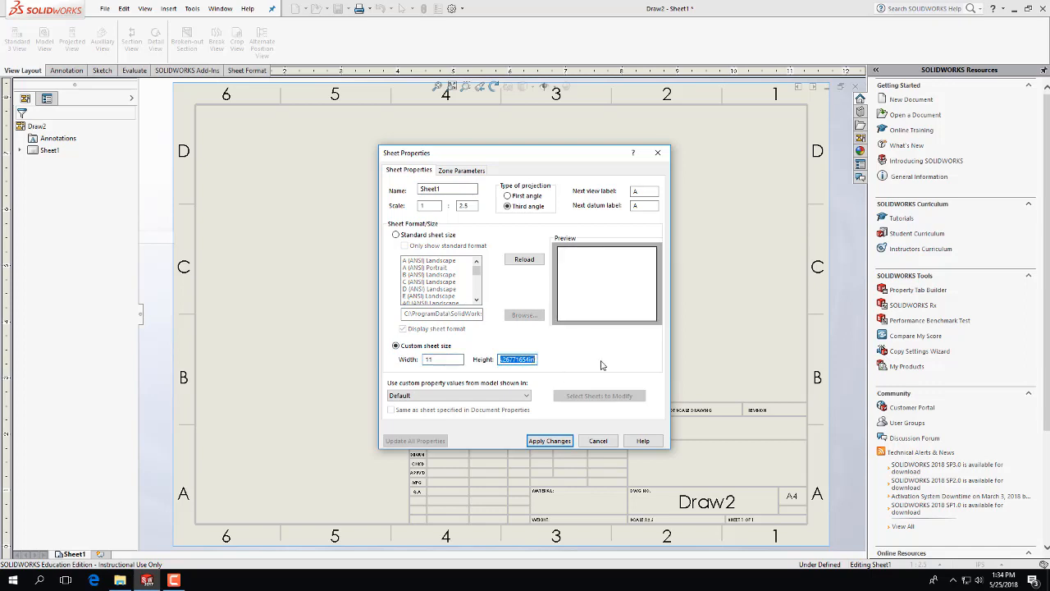
text(8.5)
click(455, 362)
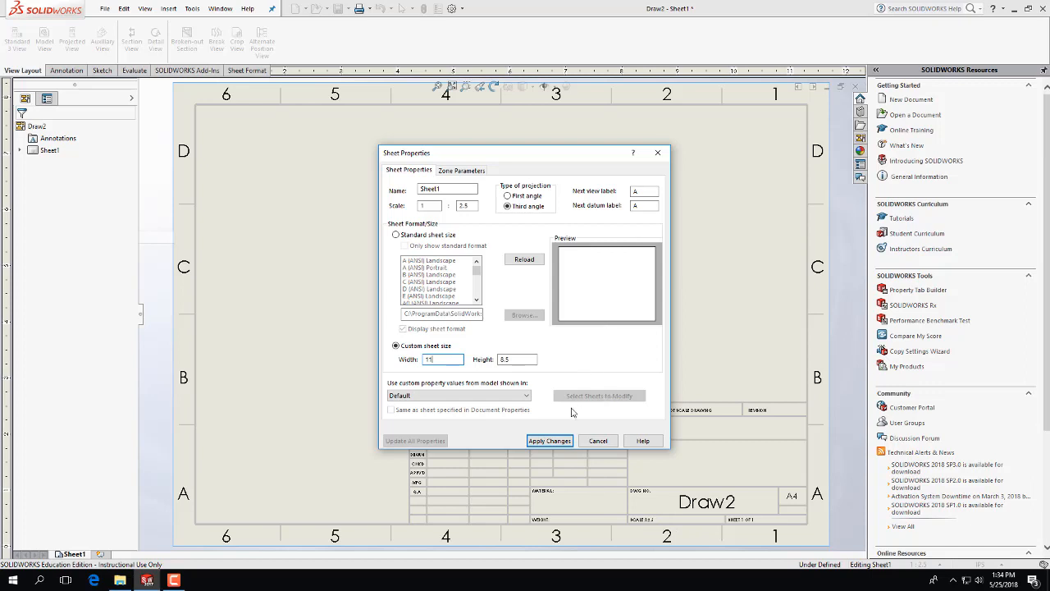
click(549, 440)
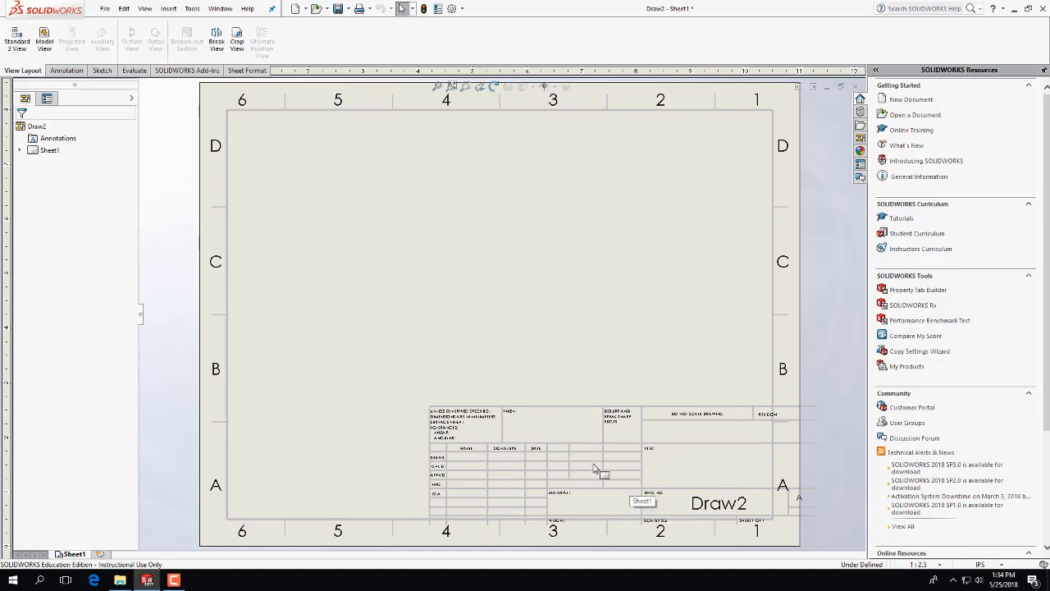
Switch Sheet1 to sheet format editing and check the property link options of the Finish note in the title block.
right_click(43, 152)
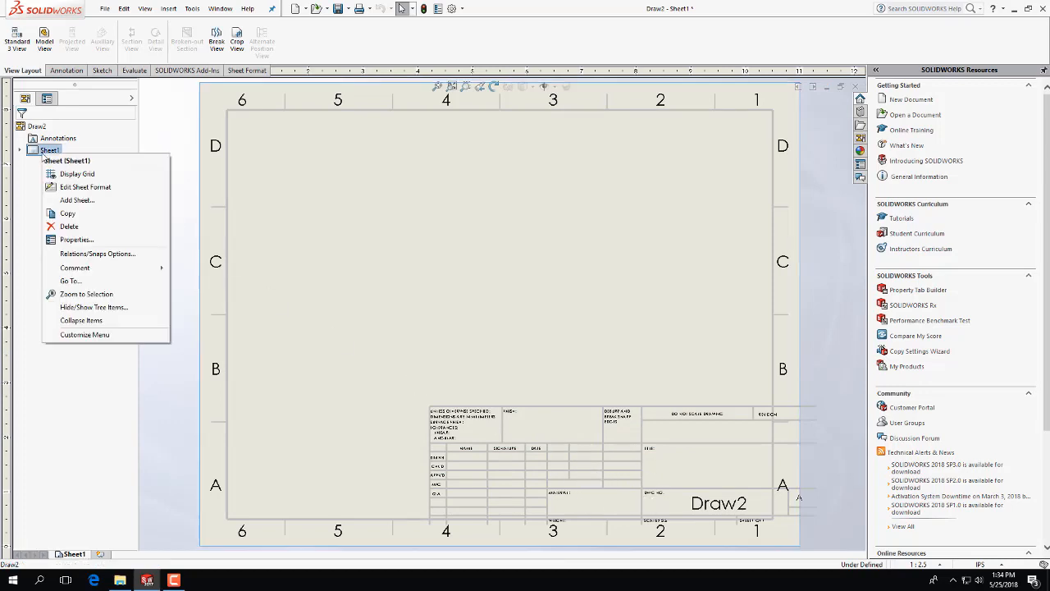
click(75, 187)
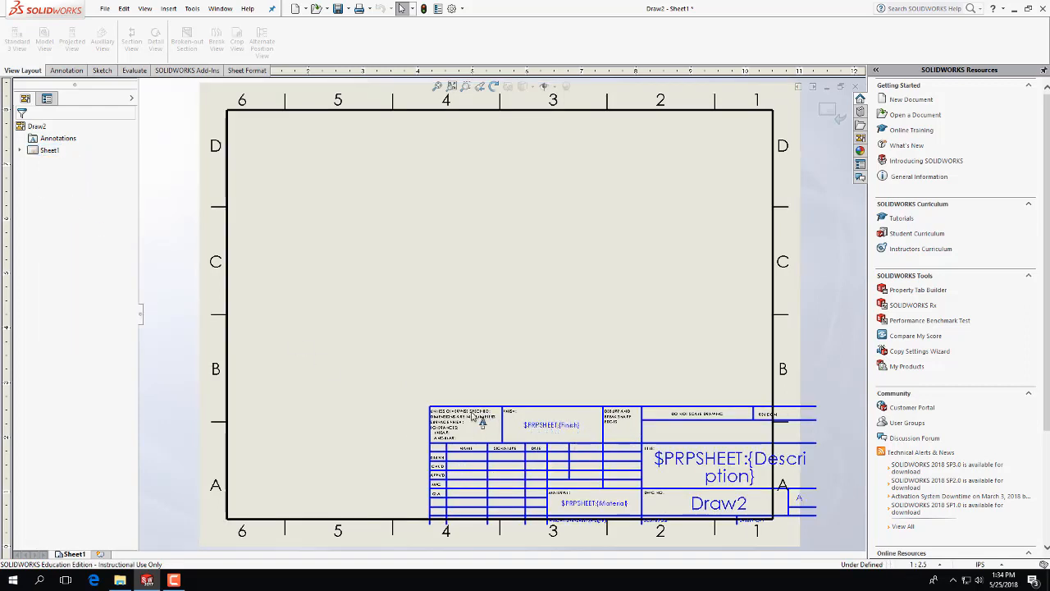
click(460, 431)
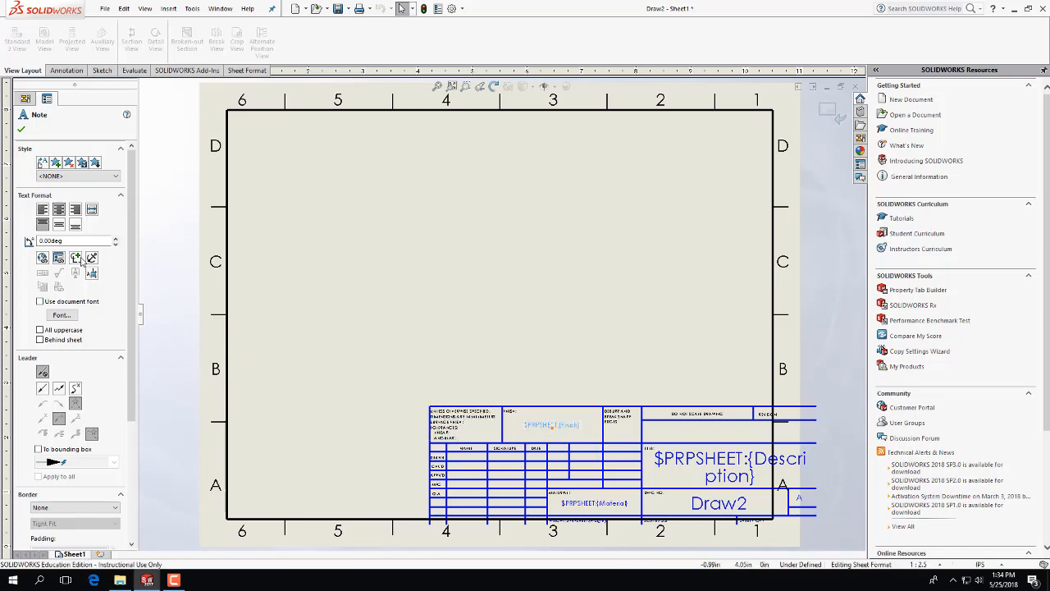
click(59, 258)
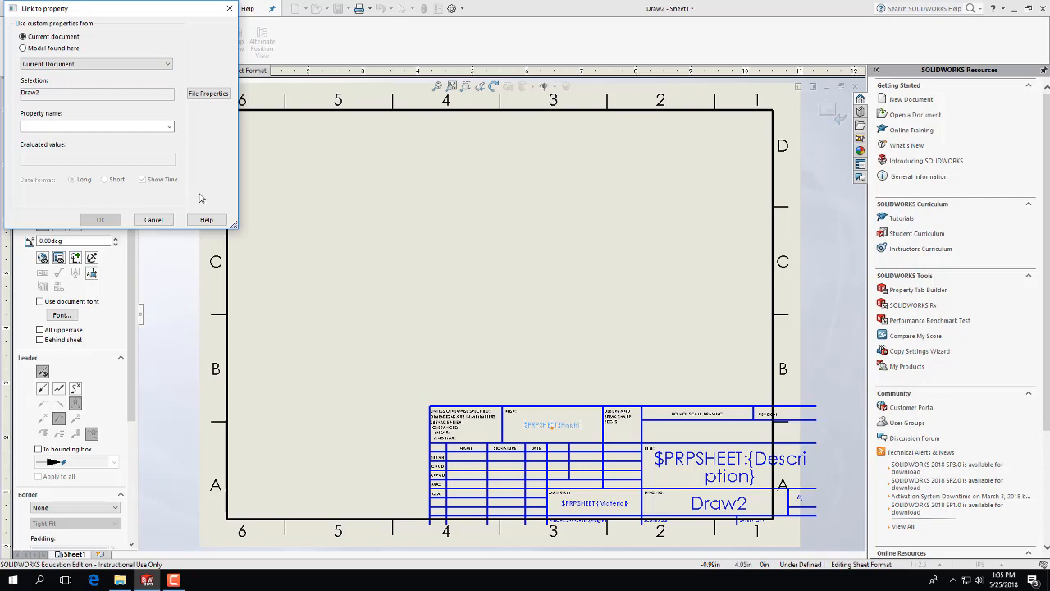
click(153, 220)
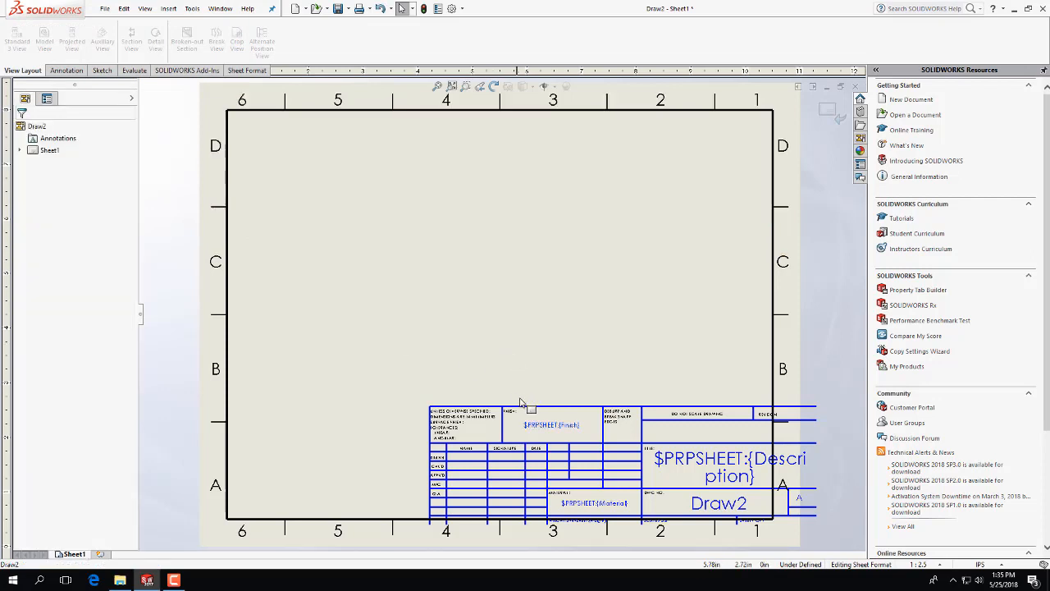
right_click(47, 153)
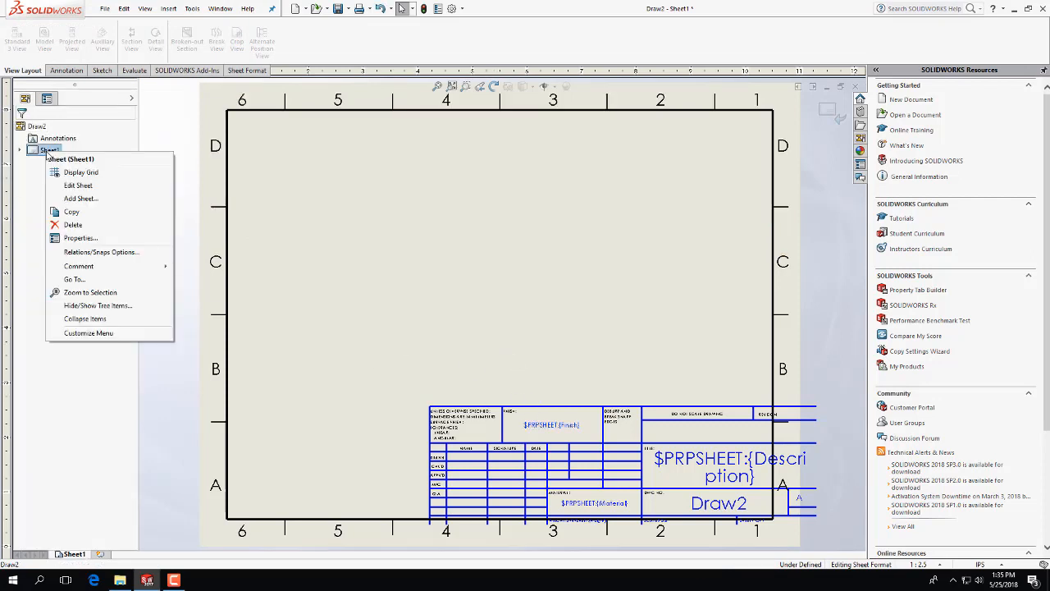
click(21, 188)
click(57, 72)
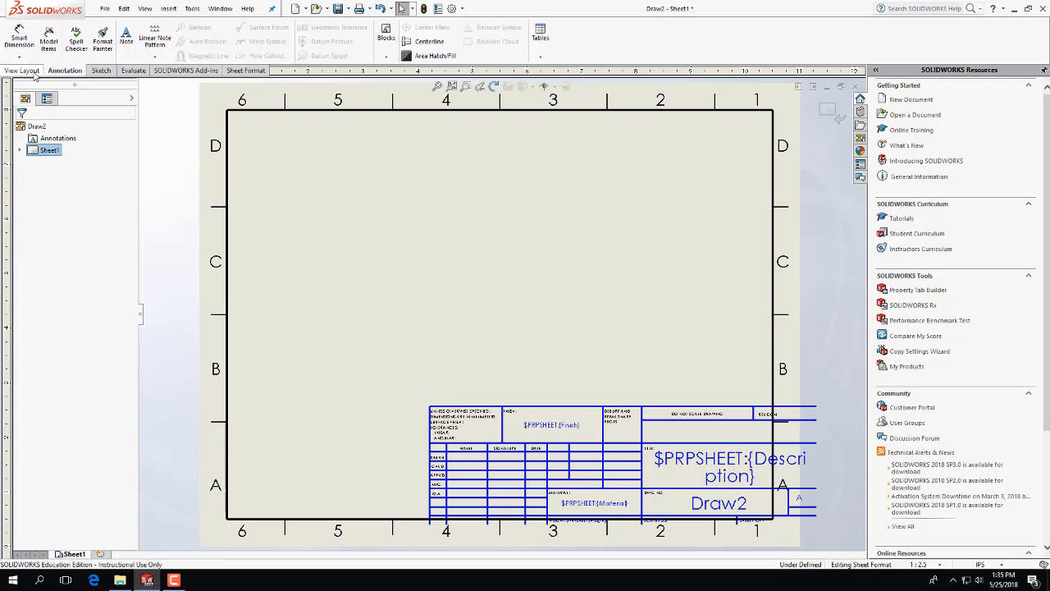
click(34, 72)
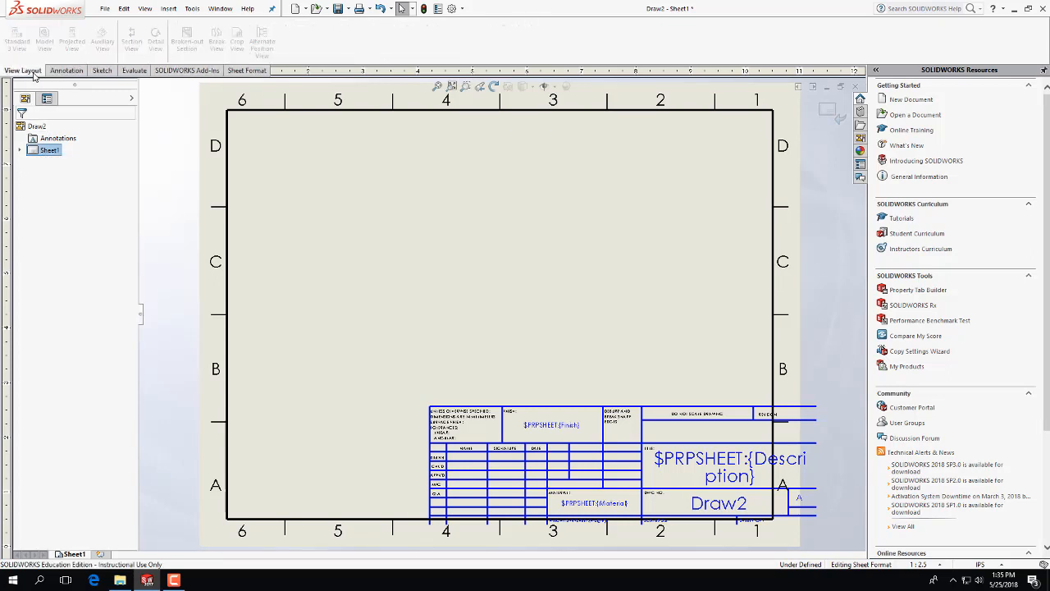
right_click(43, 153)
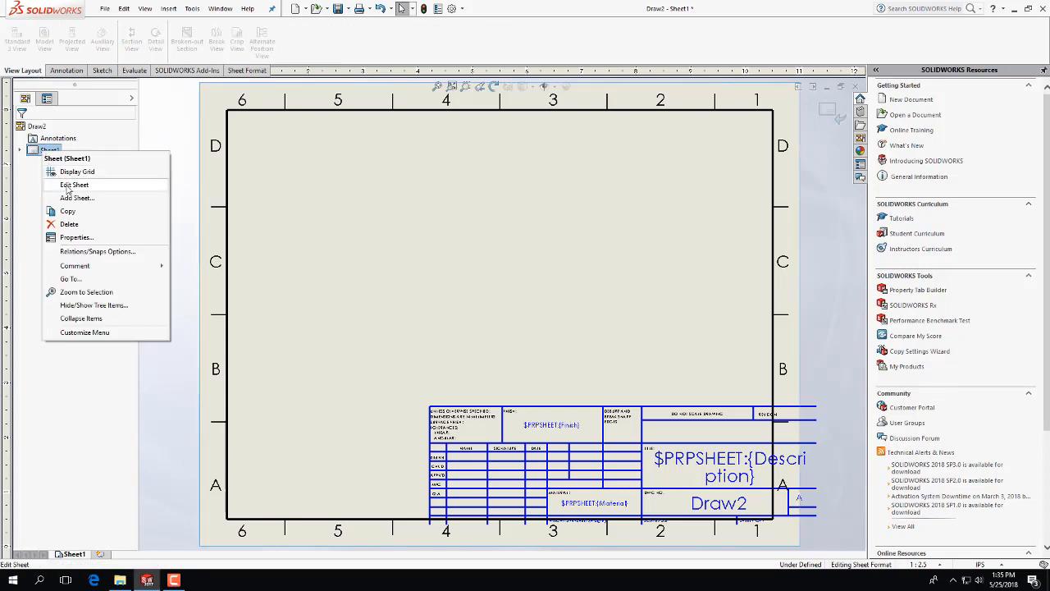
Use Automatic Border on the sheet format to hide the zone dividers and the column and row zone labels.
click(19, 152)
right_click(47, 162)
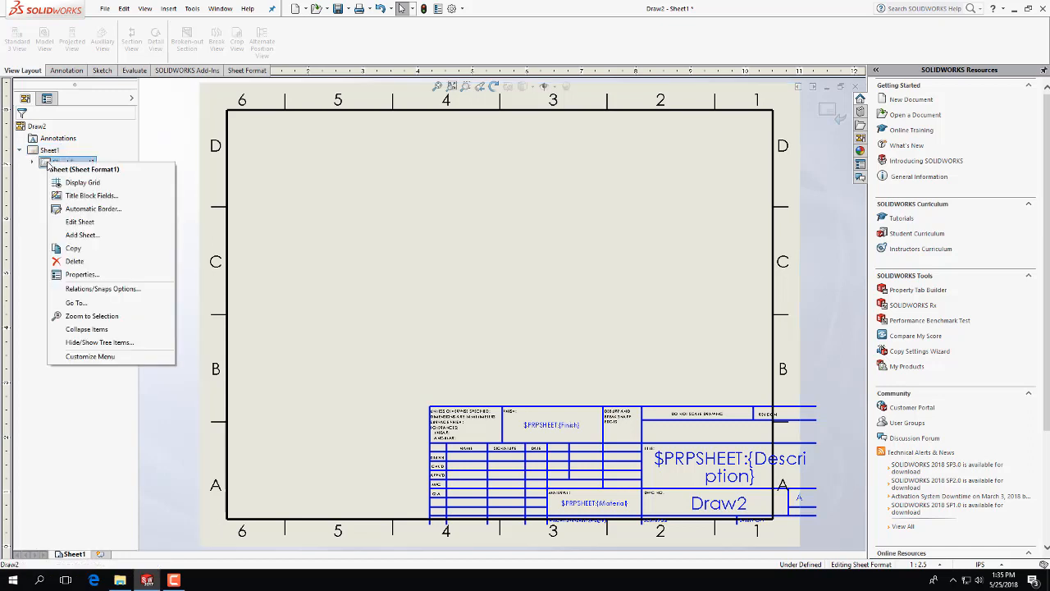
click(119, 210)
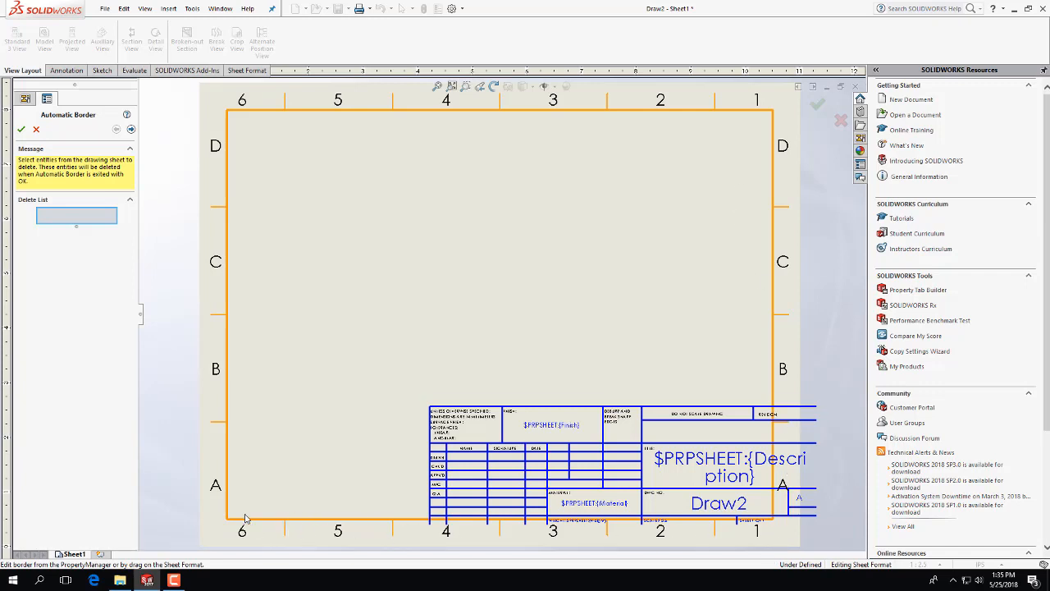
click(131, 130)
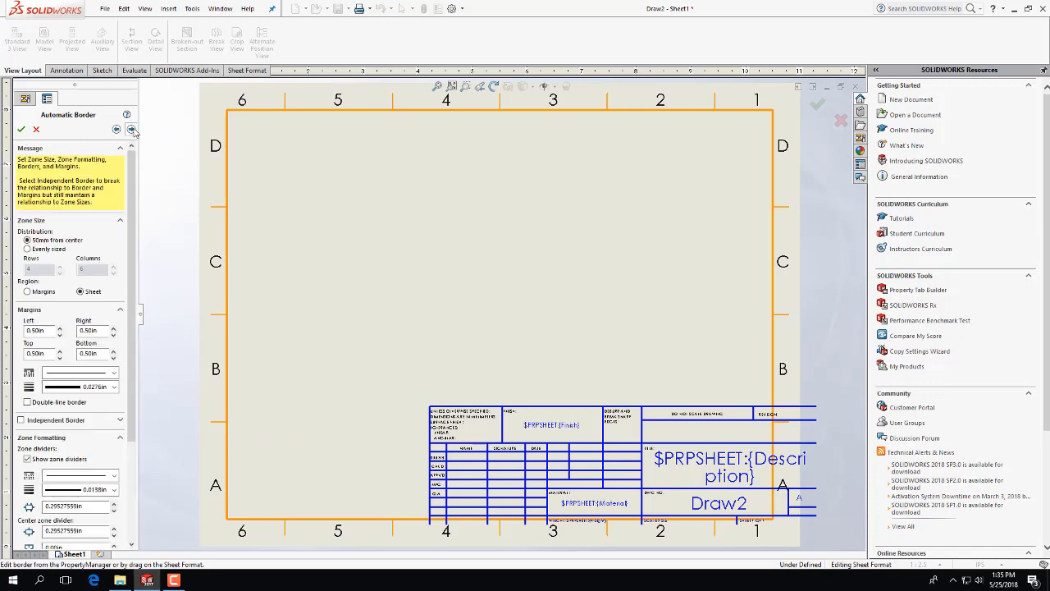
drag(133, 196, 133, 286)
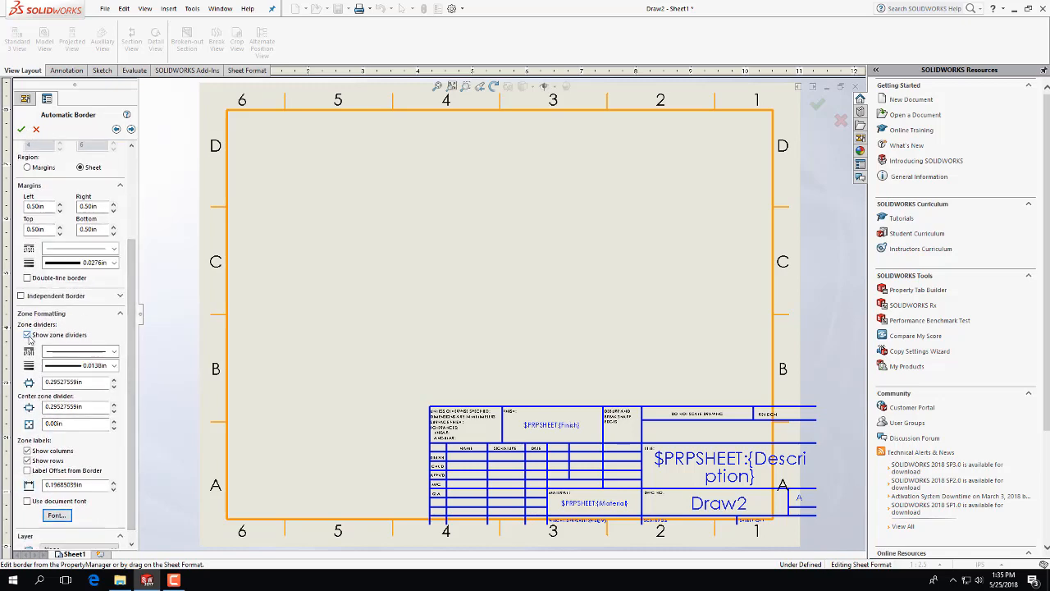
click(27, 334)
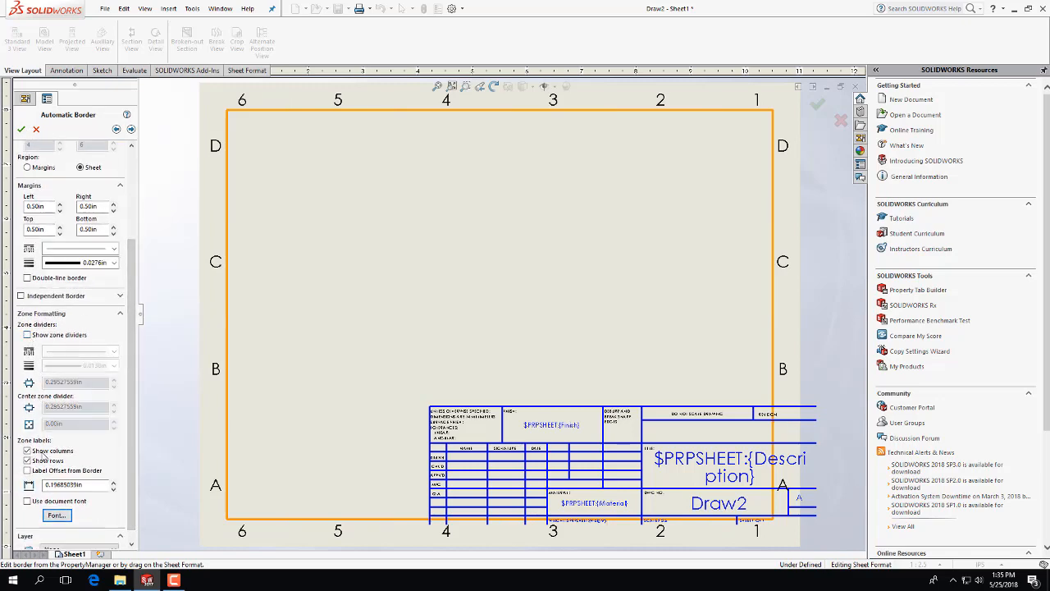
click(27, 451)
click(27, 461)
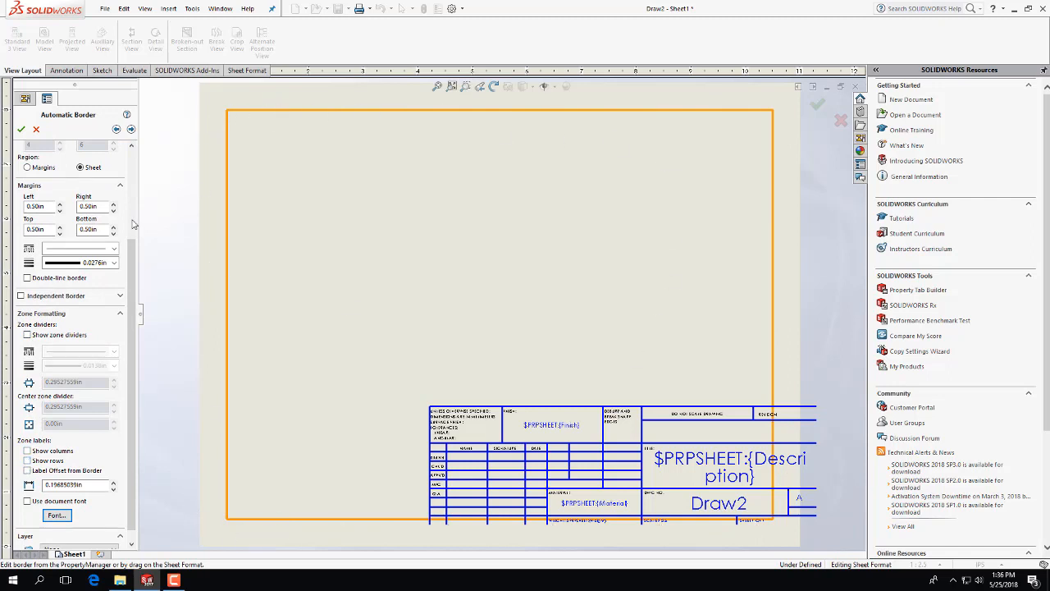
drag(133, 313, 138, 187)
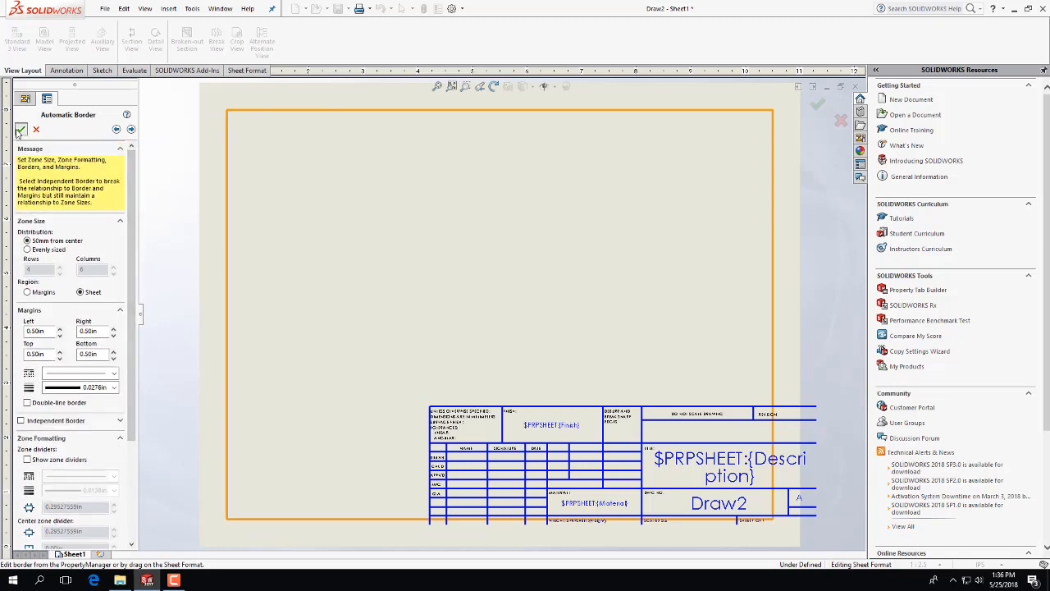
click(21, 129)
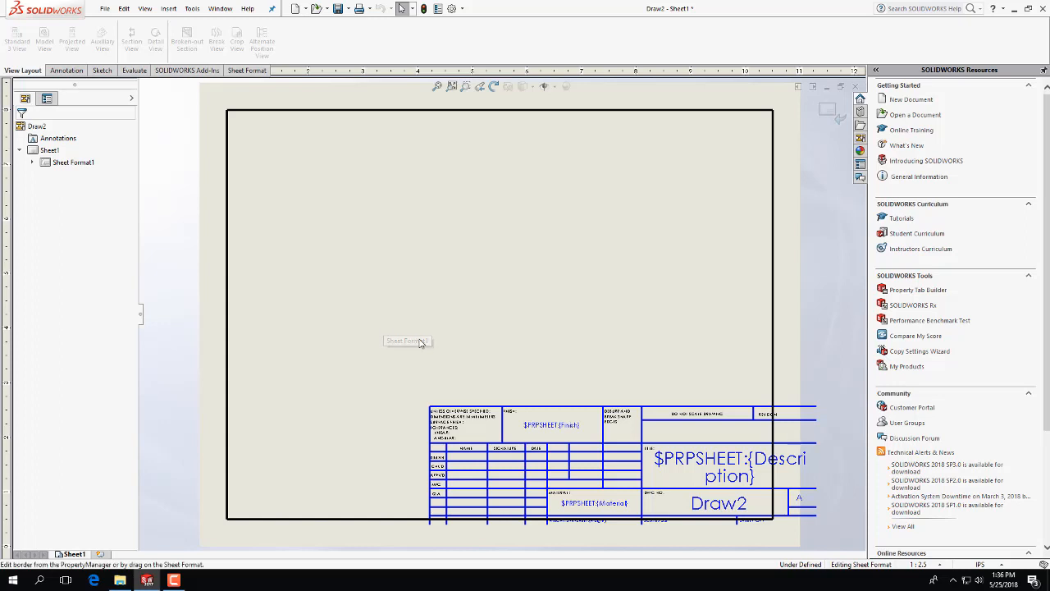
Delete the signature table's row lines, the horizontal lines around the DWG NO. cell and under DO NOT SCALE DRAWING, and the REVISION label.
double_click(738, 466)
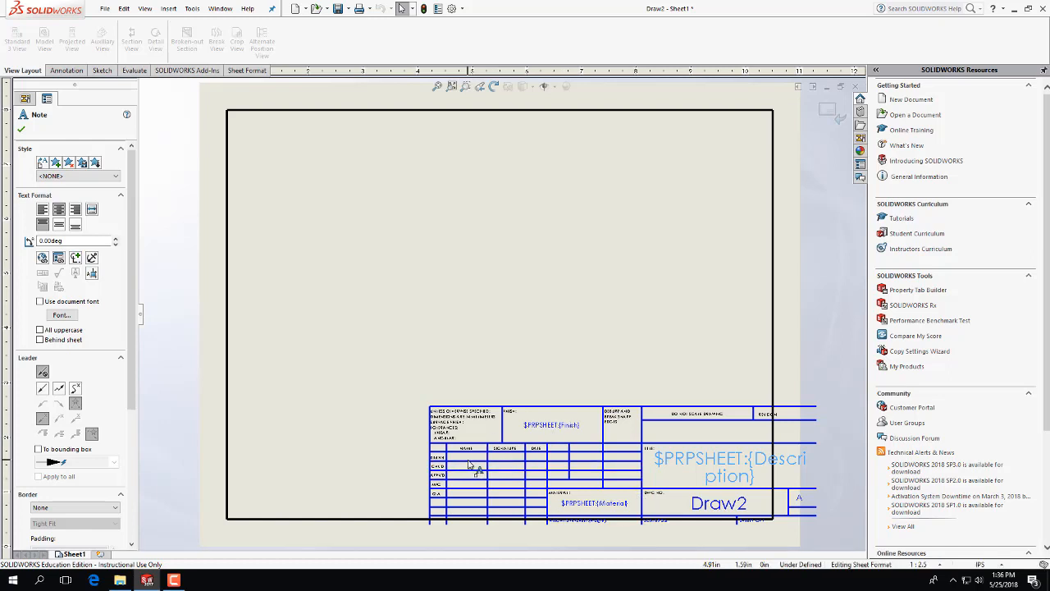
click(470, 508)
ctrl+click(469, 508)
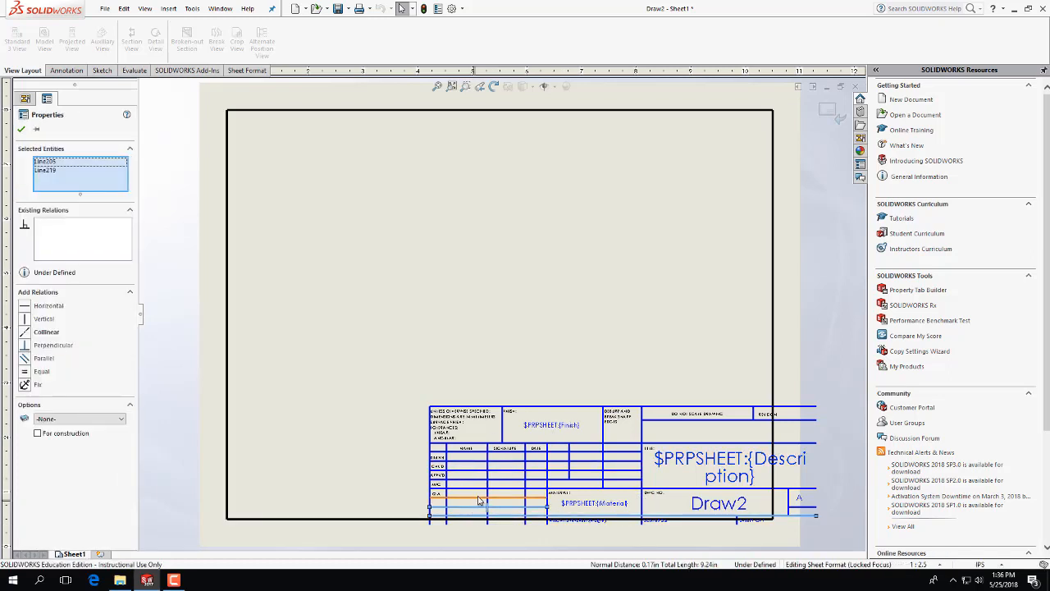
ctrl+click(479, 498)
ctrl+click(479, 490)
ctrl+click(476, 479)
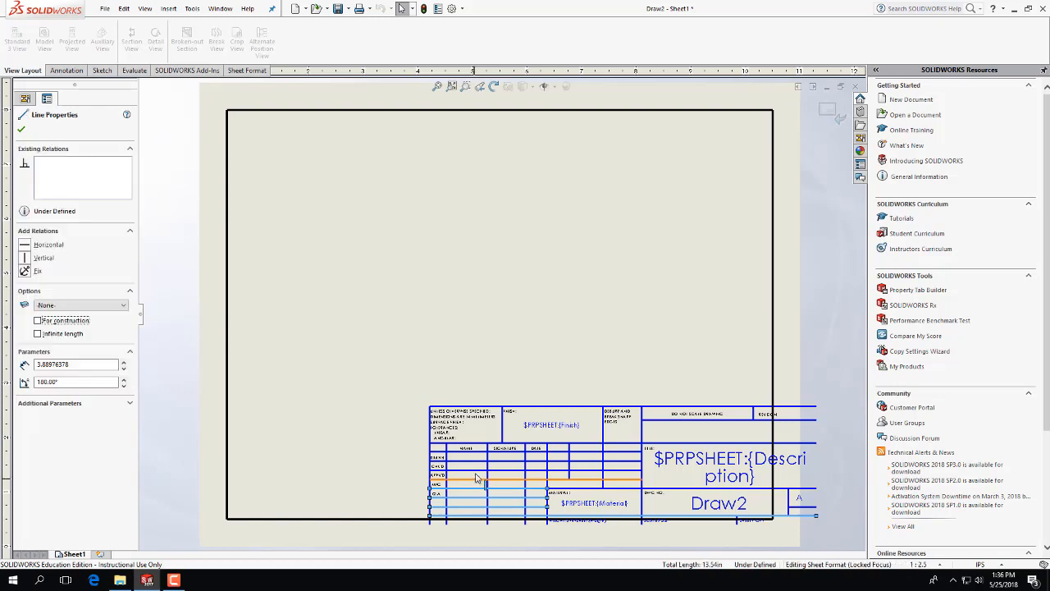
ctrl+click(477, 464)
ctrl+click(466, 453)
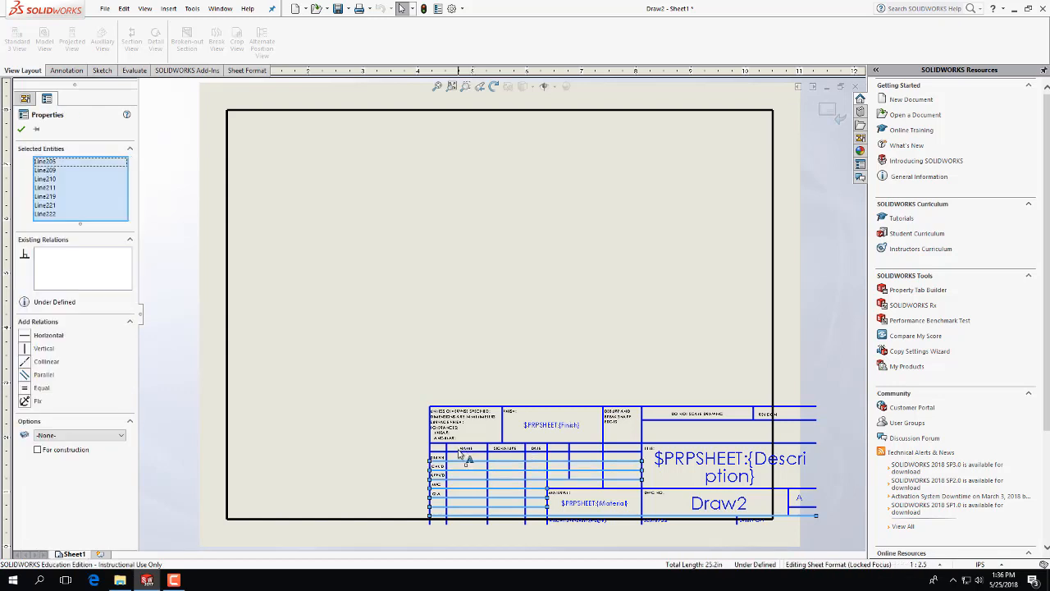
ctrl+click(654, 492)
ctrl+click(682, 492)
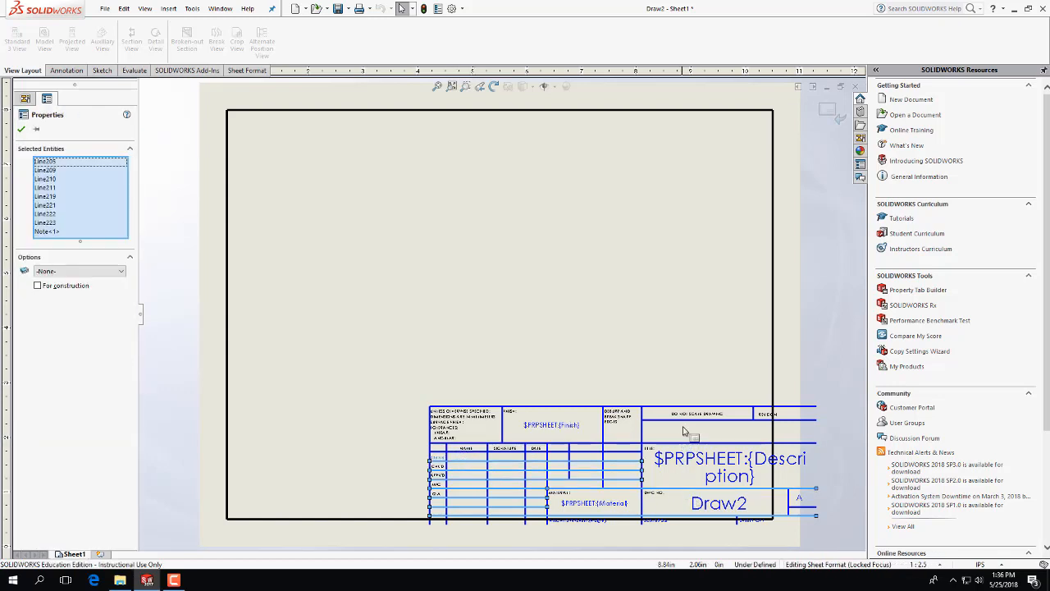
ctrl+click(689, 419)
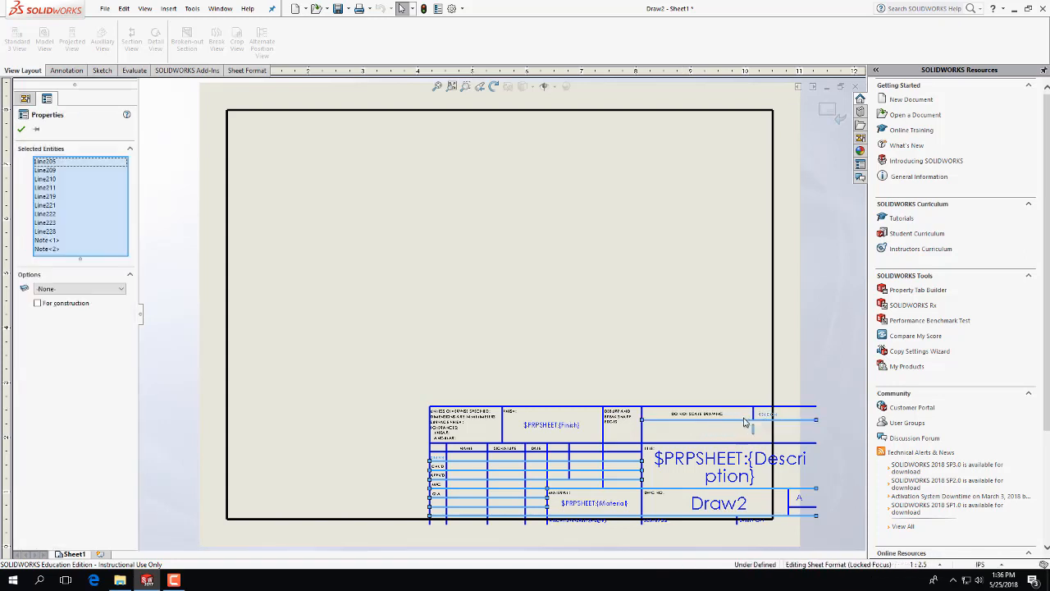
key(Escape)
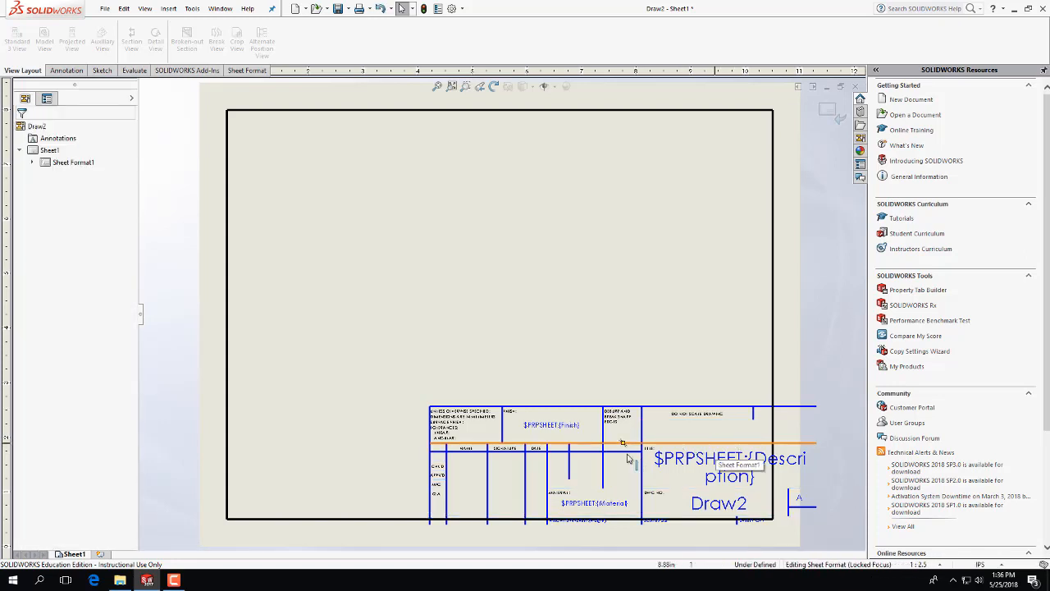
Delete the remaining row labels in the first column of the signature table, from CHK'D down to Q.A.
click(437, 483)
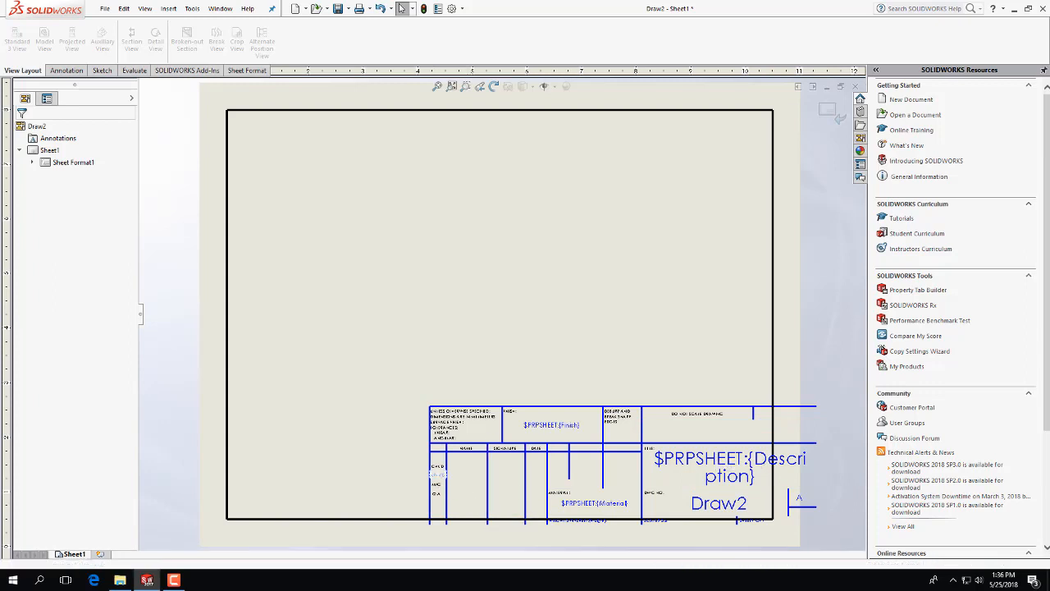
click(409, 460)
drag(410, 459, 475, 508)
key(Delete)
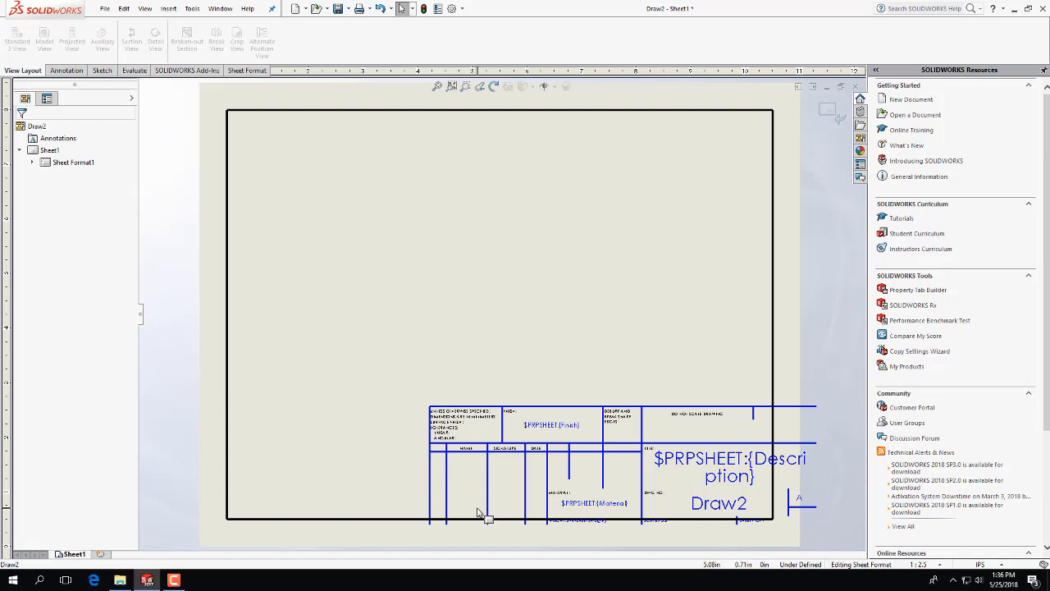
Delete the note under the material cell, the sheet number note, the size letter A with its divider lines, and the Description property note.
click(599, 525)
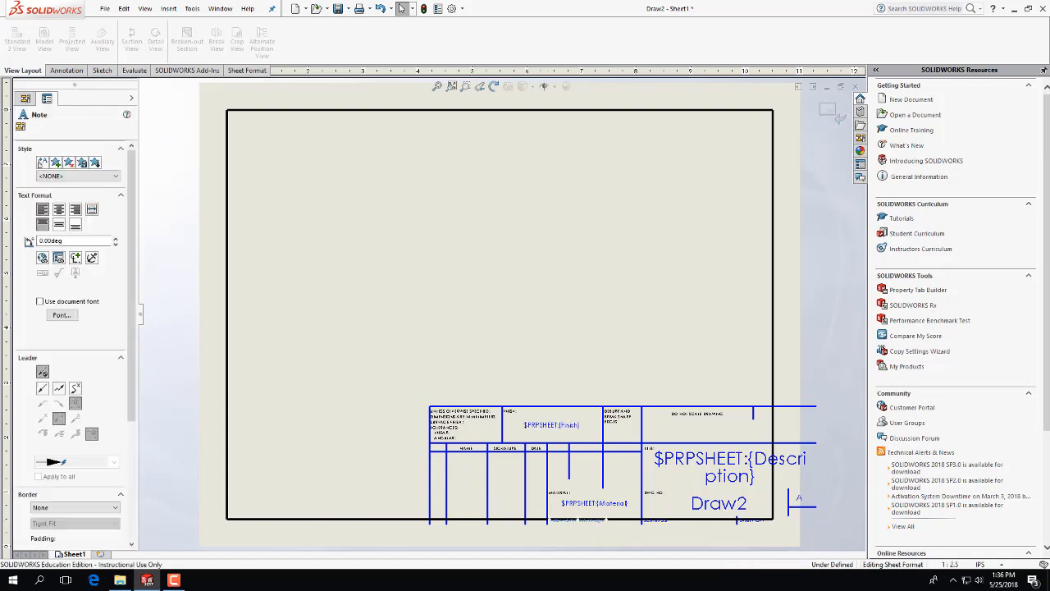
key(Delete)
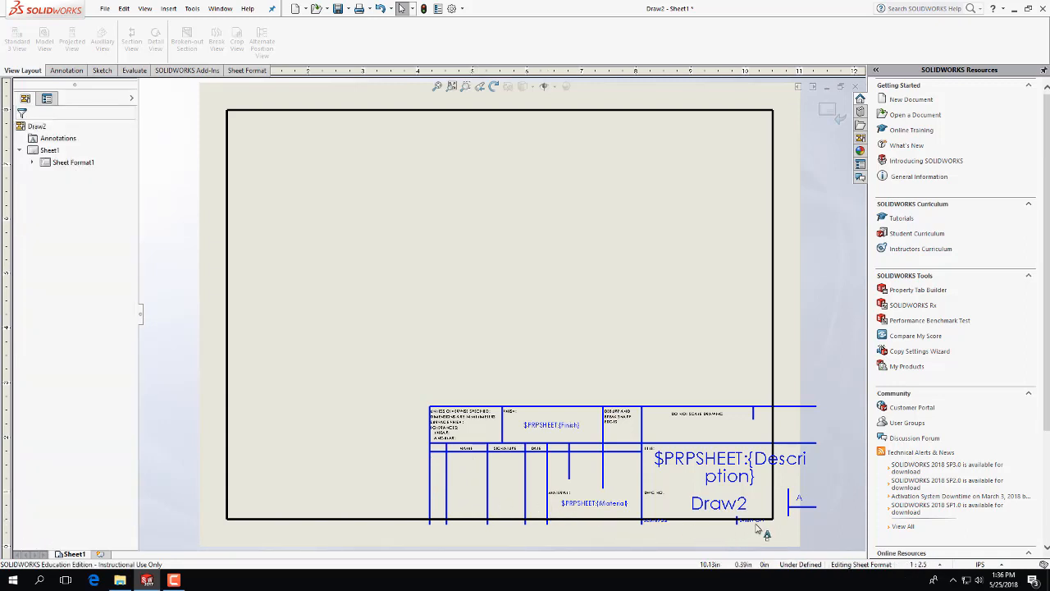
click(756, 528)
key(Delete)
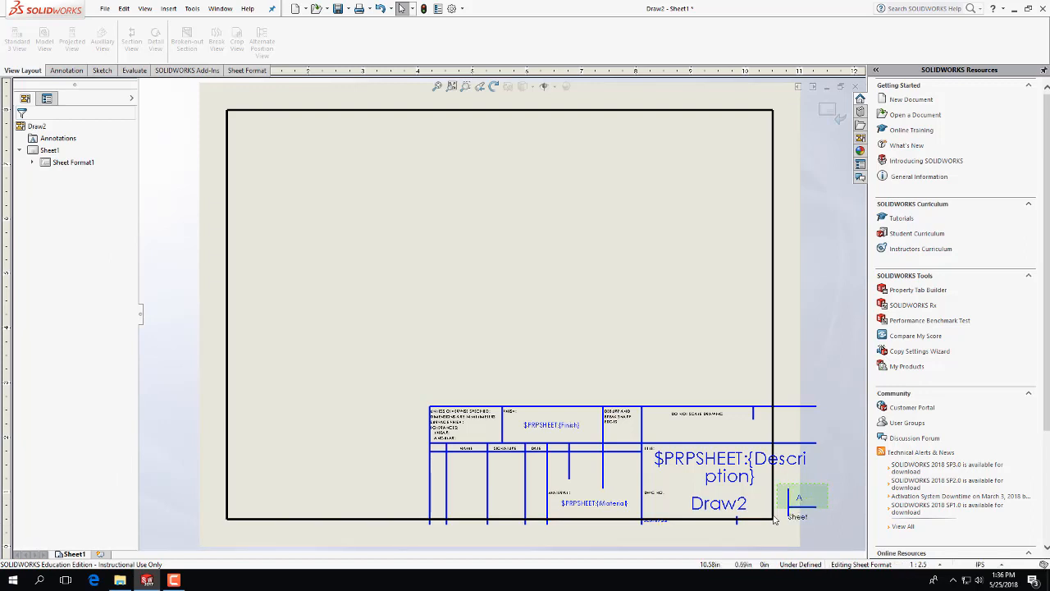
click(798, 497)
key(Delete)
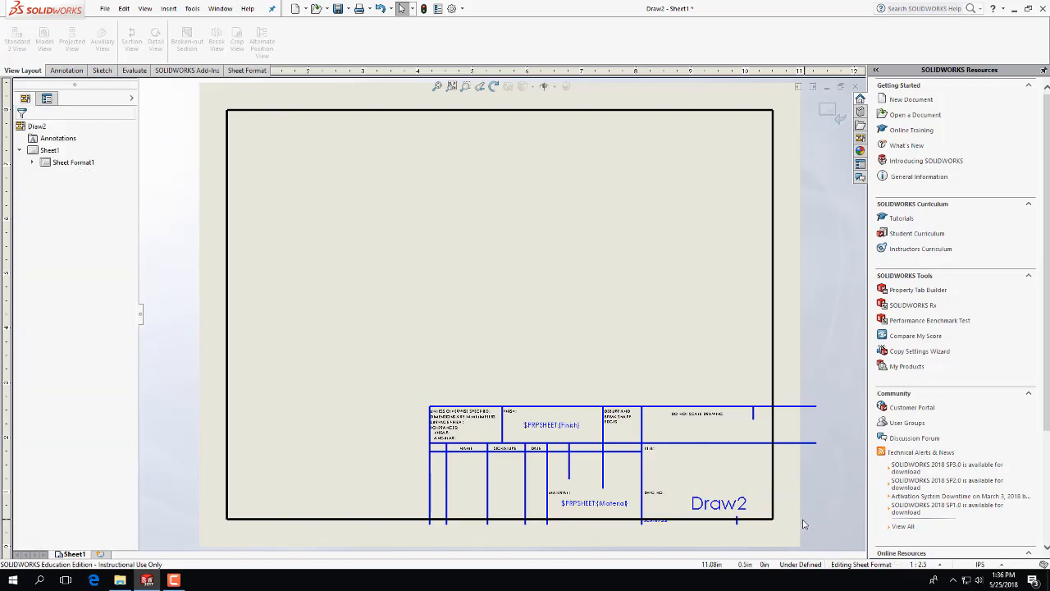
Move the tolerance, NAME, DATE, Material property, SCALE and drawing name notes out of the title block into the empty area above it.
drag(456, 428, 687, 320)
drag(473, 454, 504, 405)
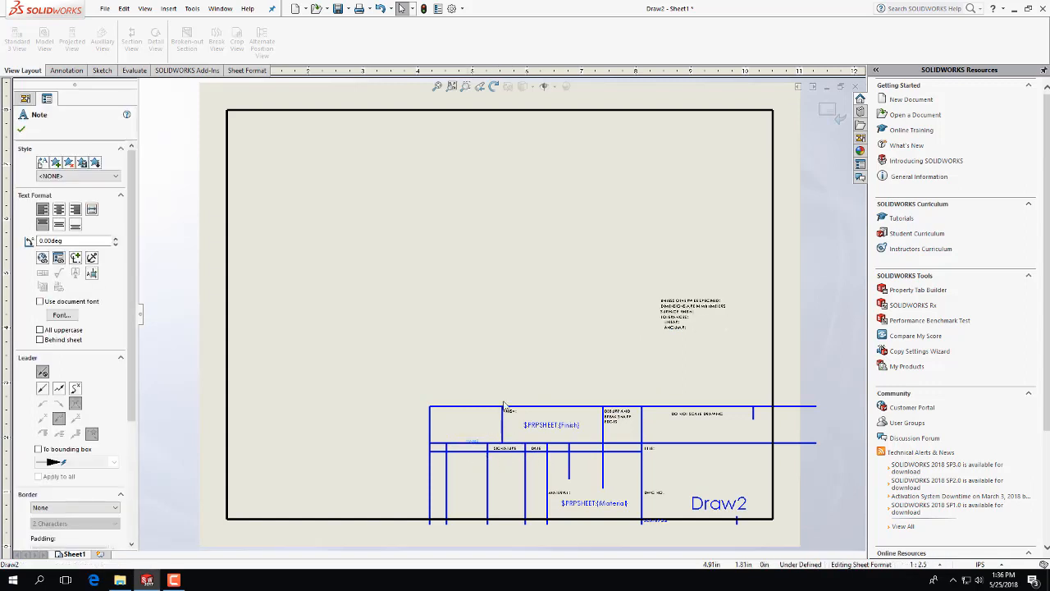
drag(590, 314, 590, 313)
drag(534, 449, 608, 336)
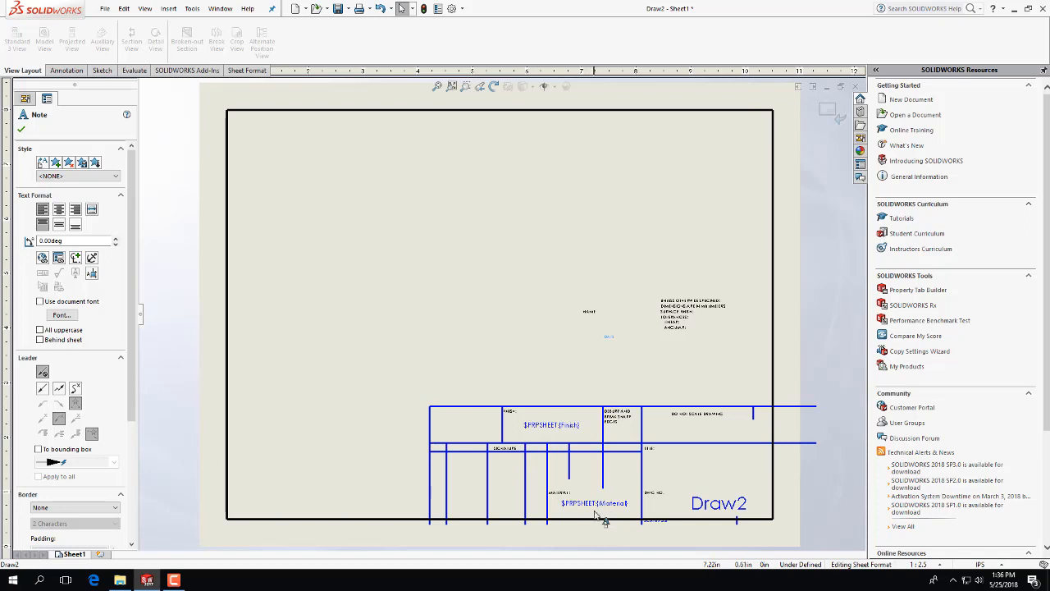
drag(599, 507, 605, 352)
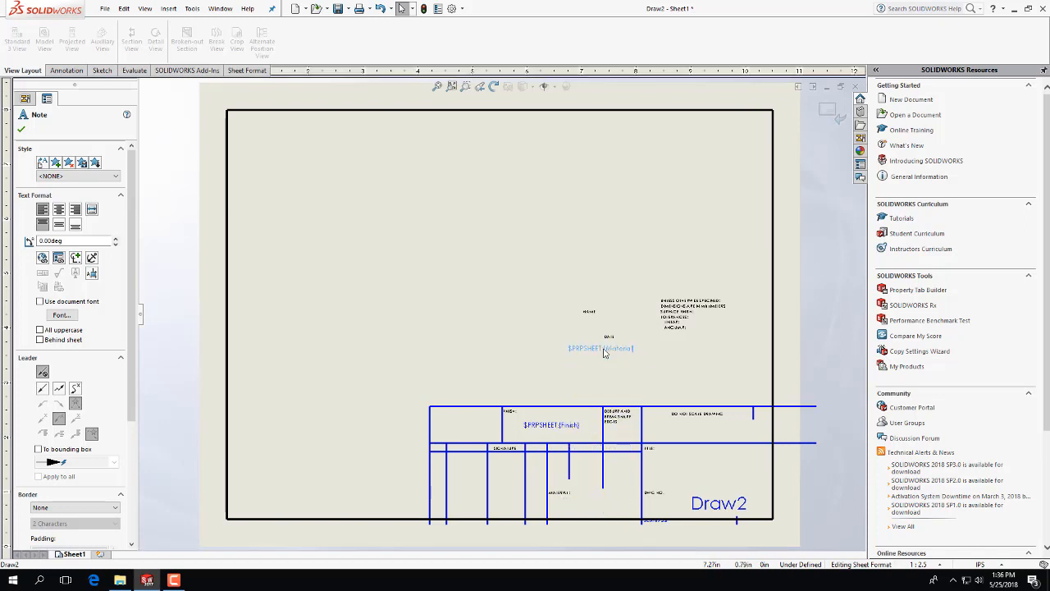
click(694, 478)
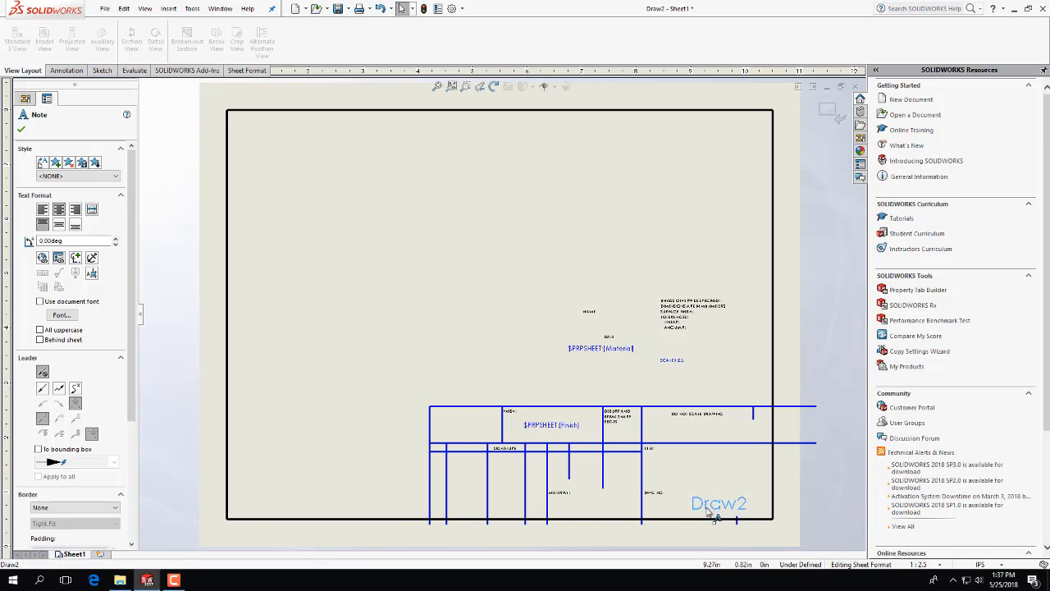
drag(722, 509, 742, 361)
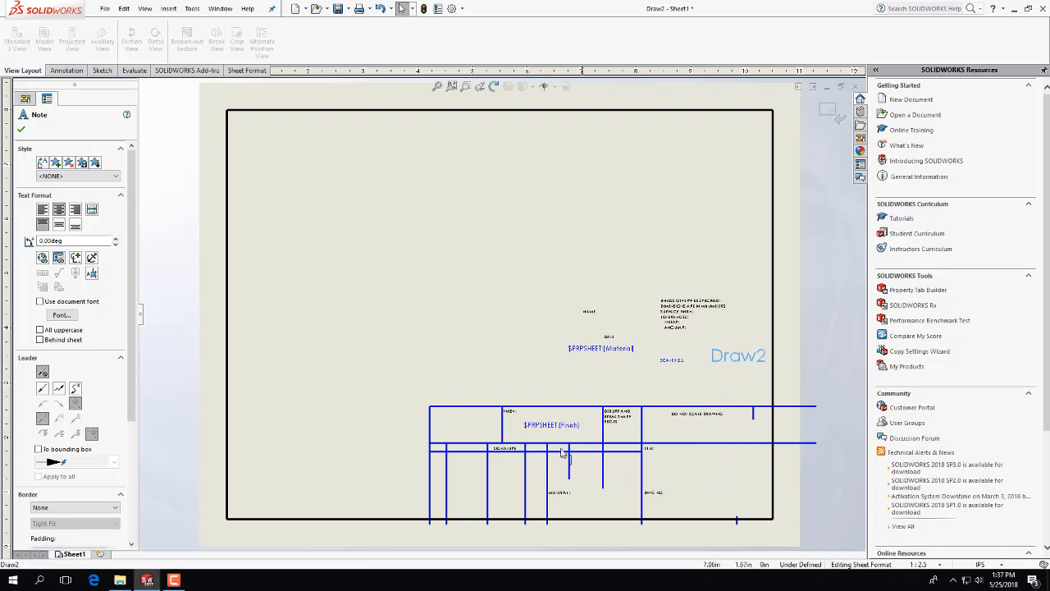
Stretch the title block's top line toward the left border by moving its leftmost vertical line outward, and delete that vertical line.
click(428, 446)
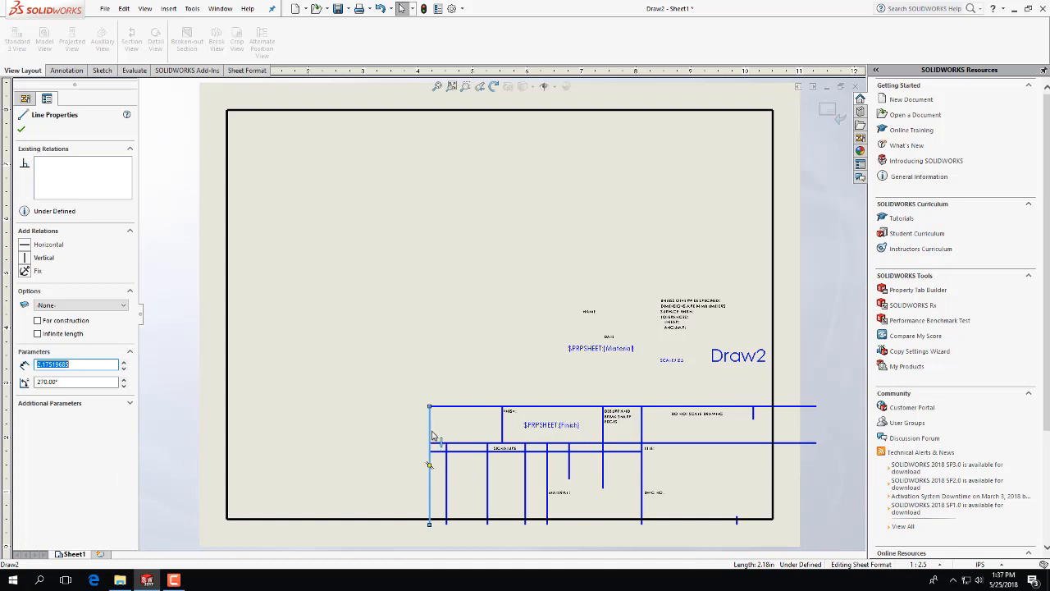
drag(431, 433, 390, 436)
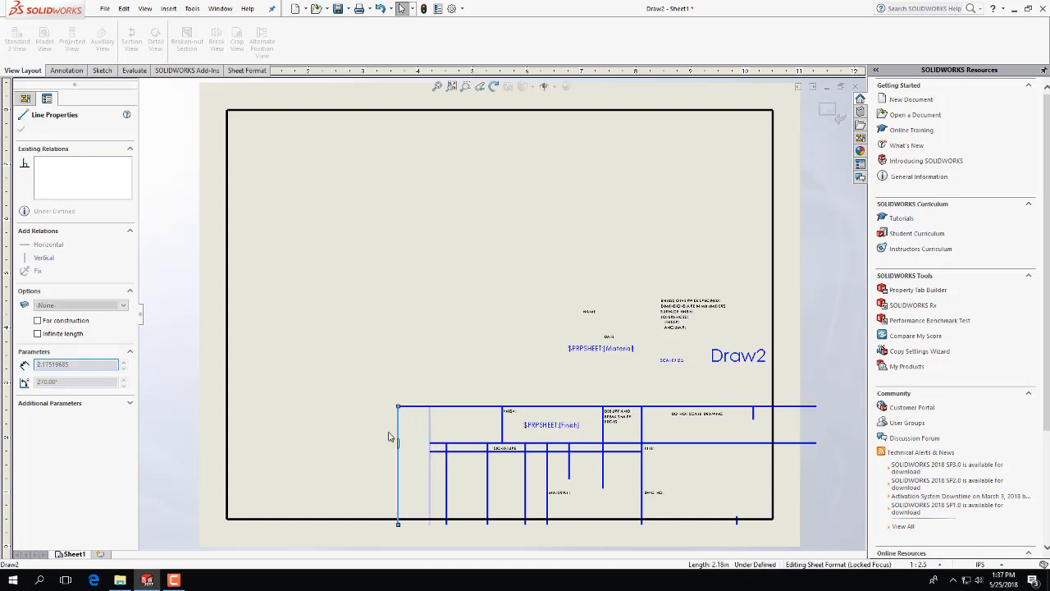
drag(306, 445, 279, 435)
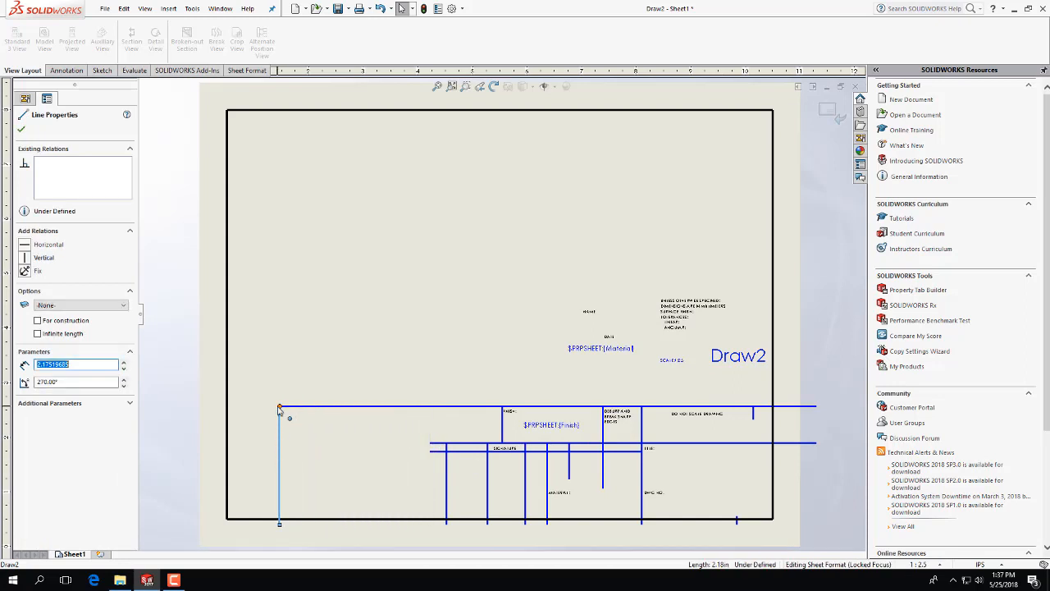
click(284, 428)
click(281, 432)
key(Delete)
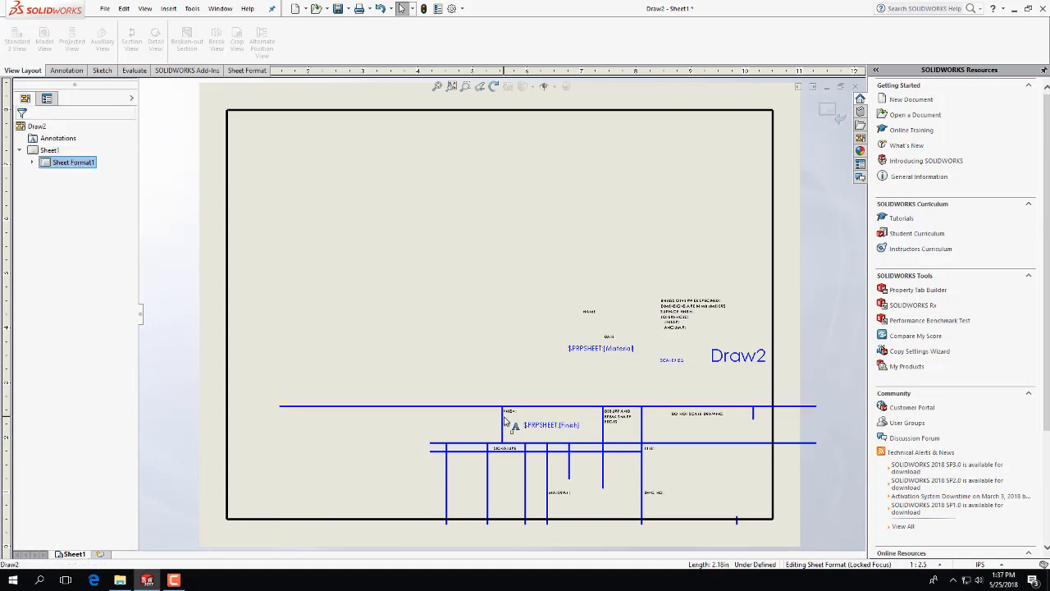
Lower the title block's top line to about 2.1 in, attach its ends to the left and right borders, and make it horizontal.
drag(473, 408, 370, 429)
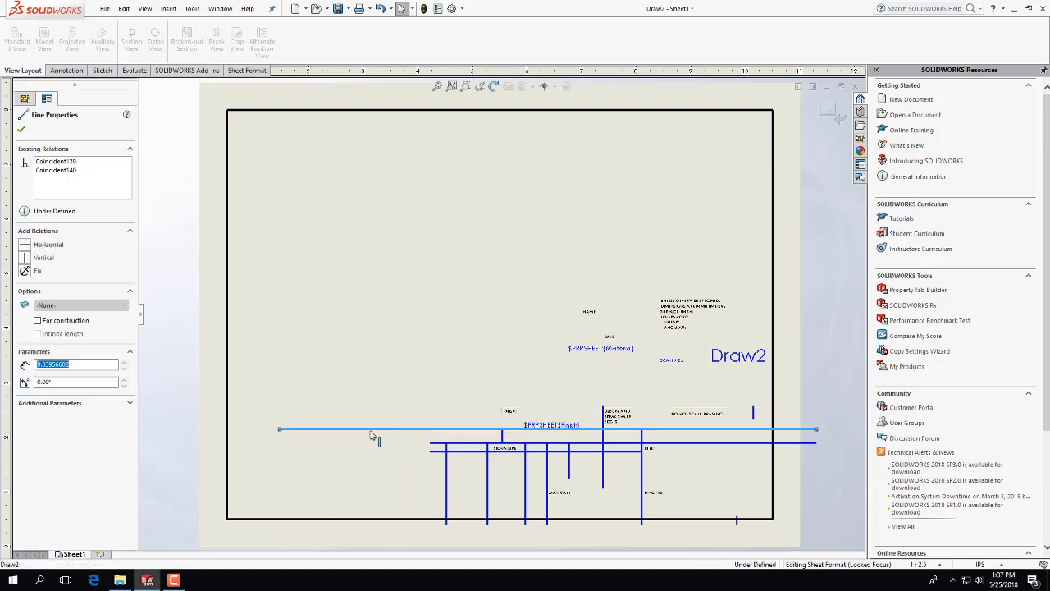
drag(278, 431, 228, 432)
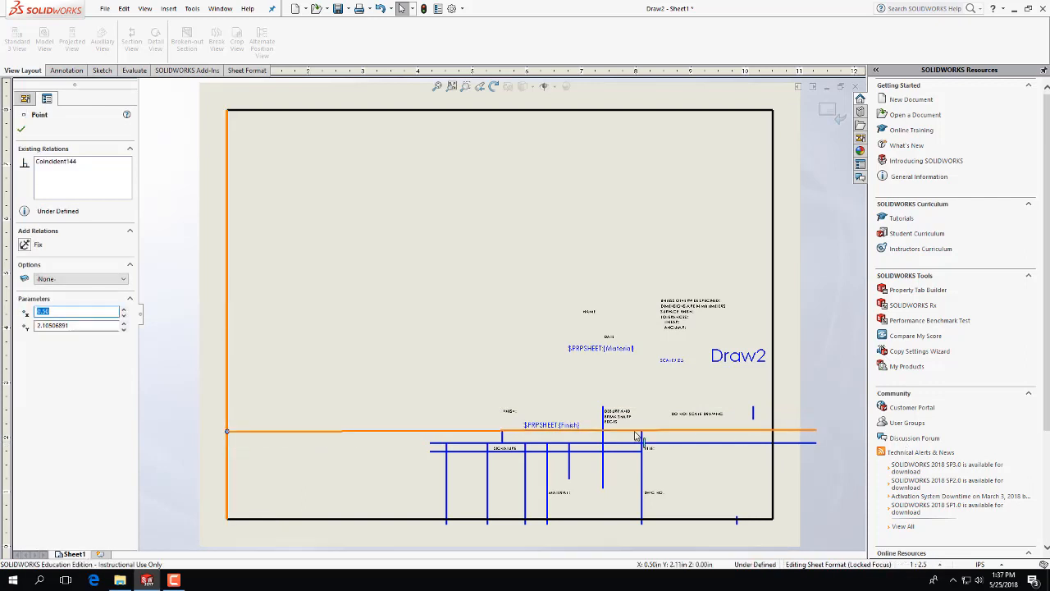
drag(815, 433, 772, 432)
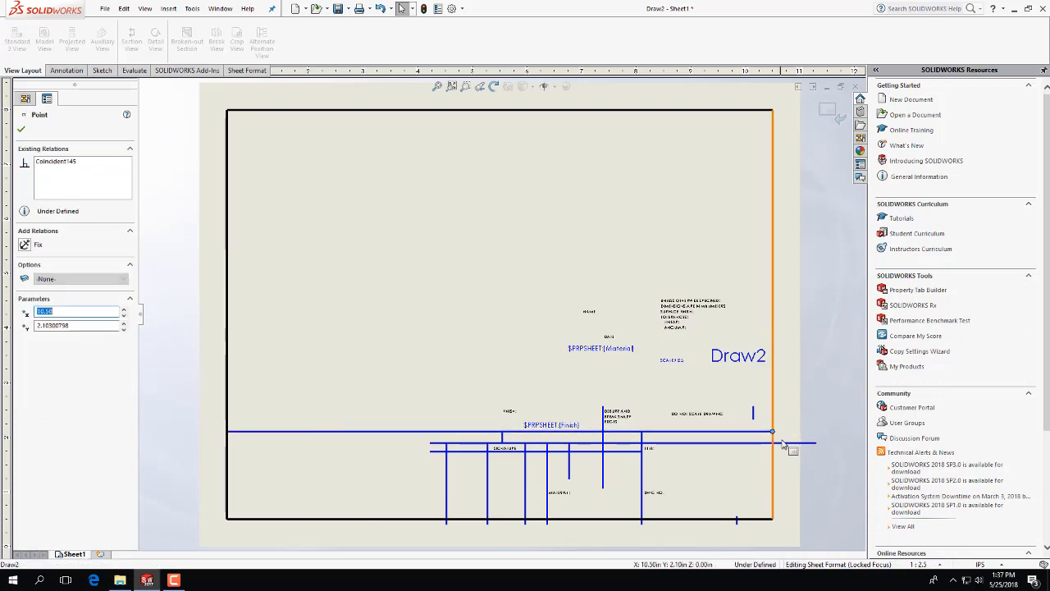
click(409, 433)
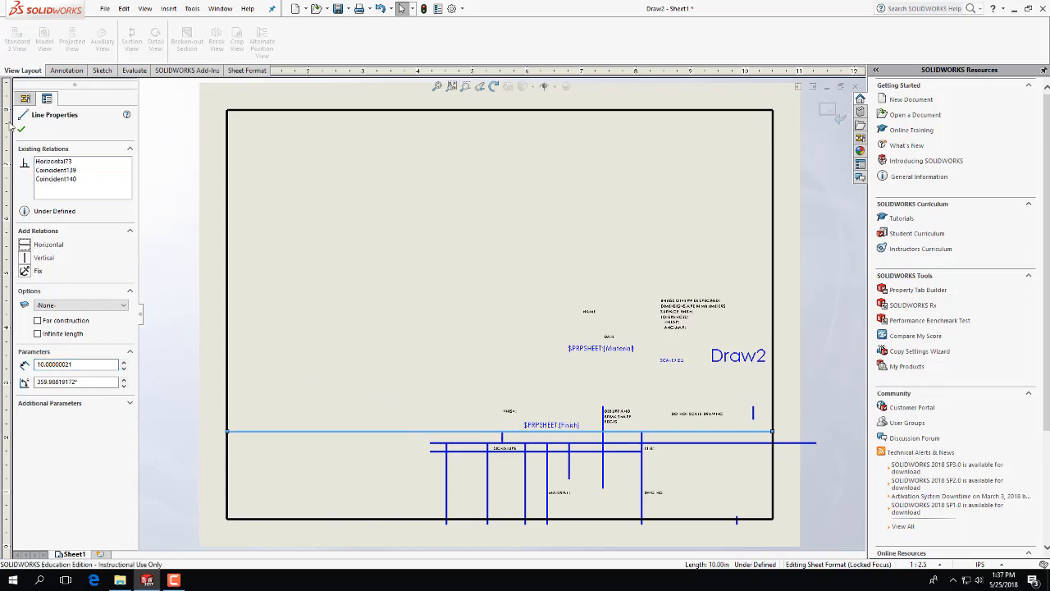
click(23, 132)
click(343, 456)
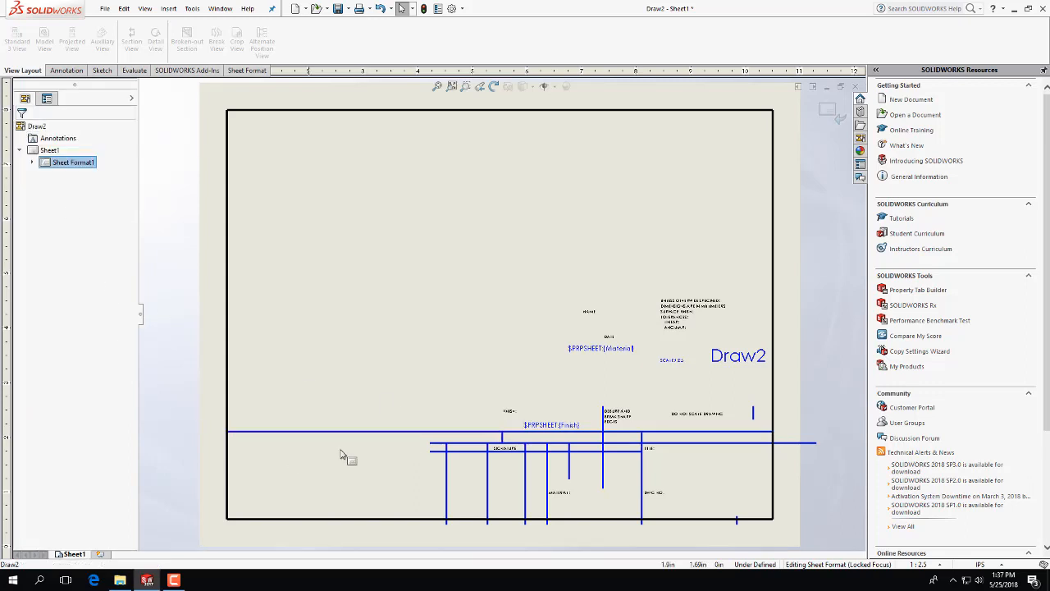
Attach the ends of the second title block line to the left and right borders at about 1.3 in height and make it horizontal.
click(455, 444)
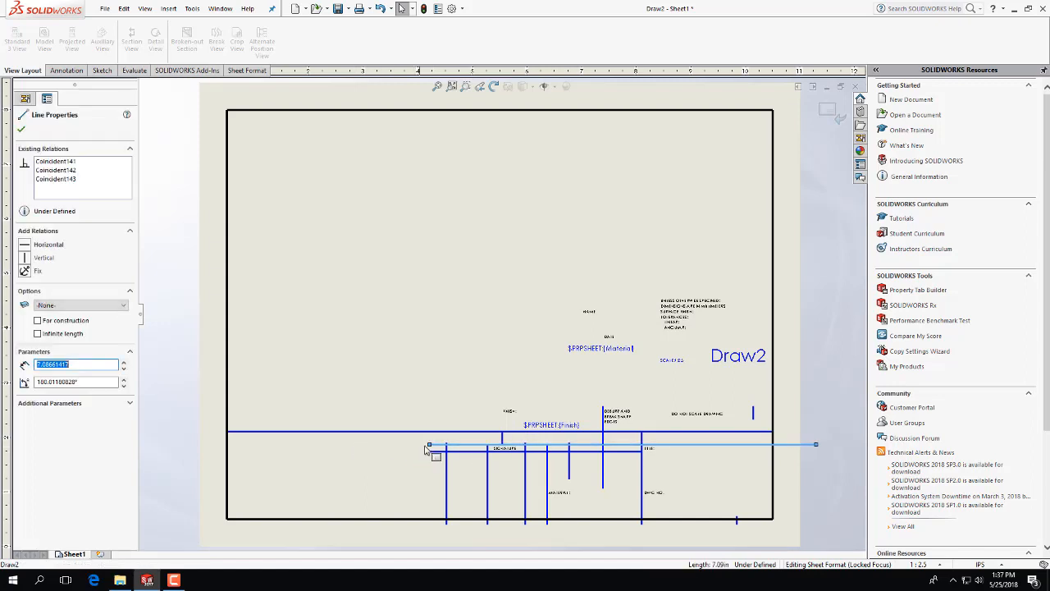
drag(429, 446, 333, 450)
drag(238, 445, 228, 472)
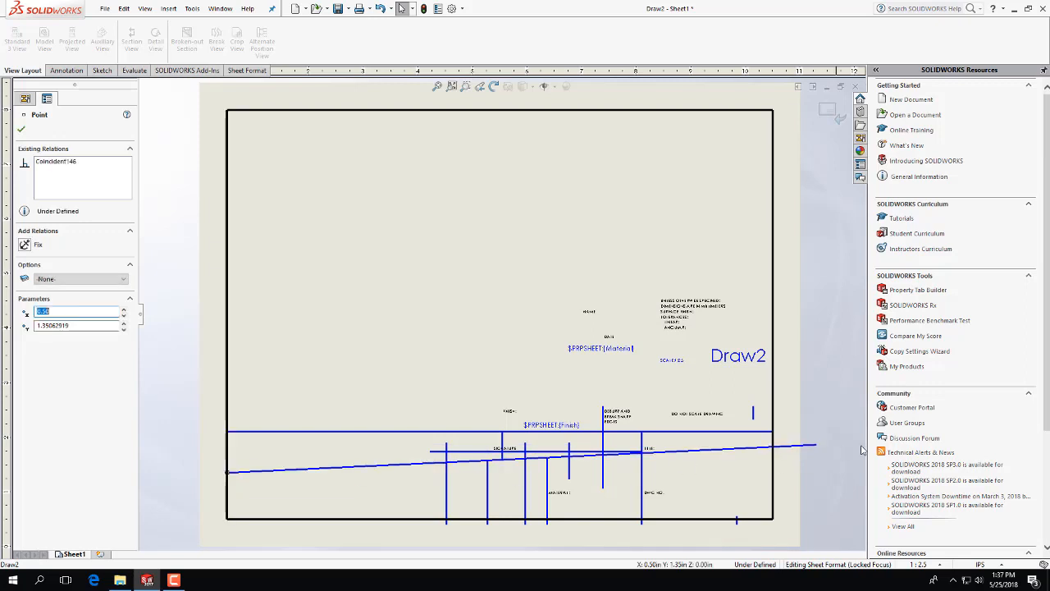
drag(816, 445, 772, 473)
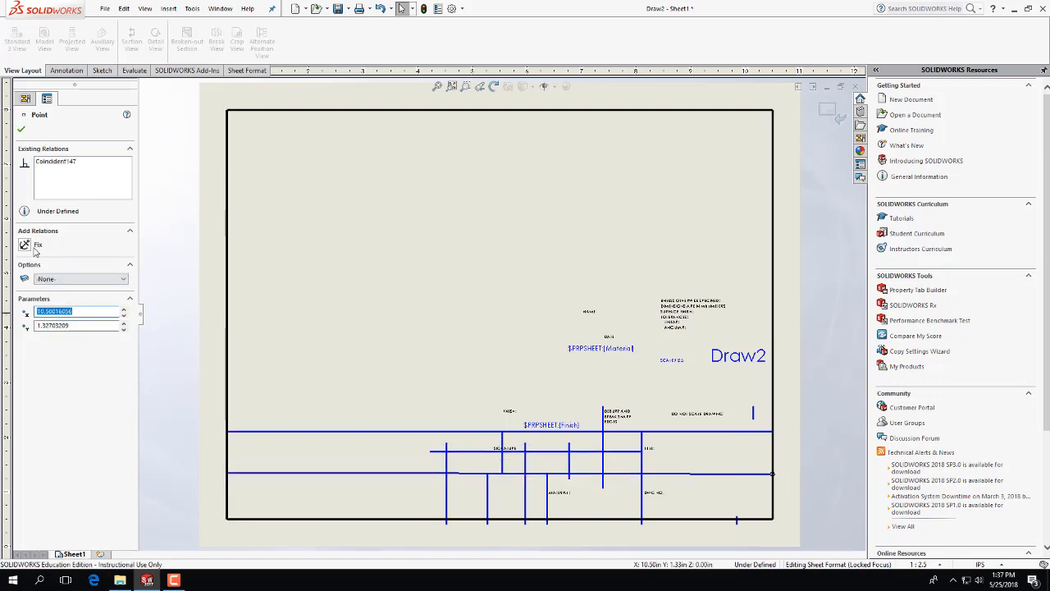
click(306, 474)
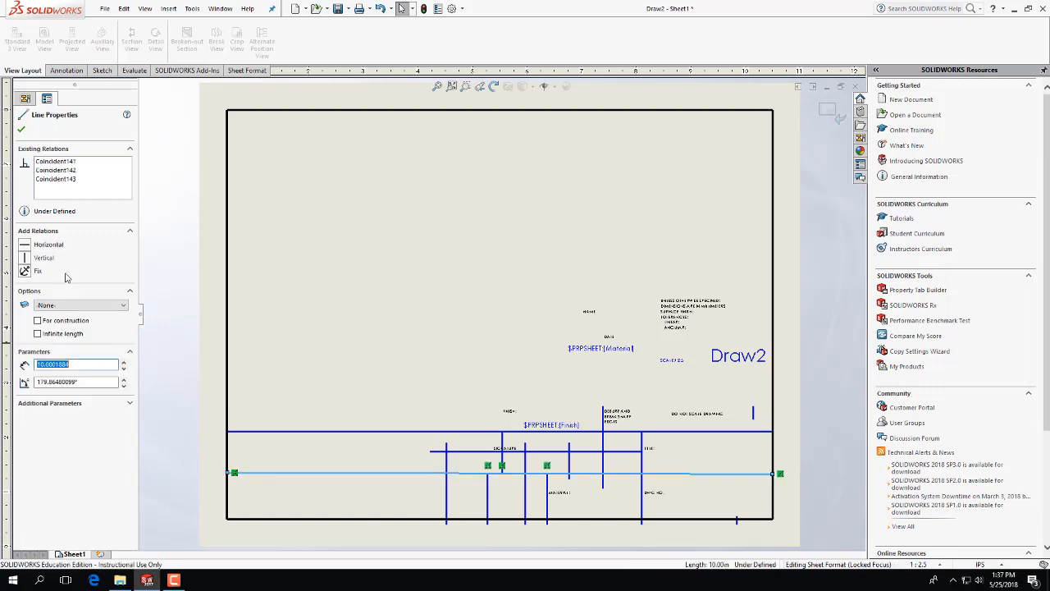
click(26, 245)
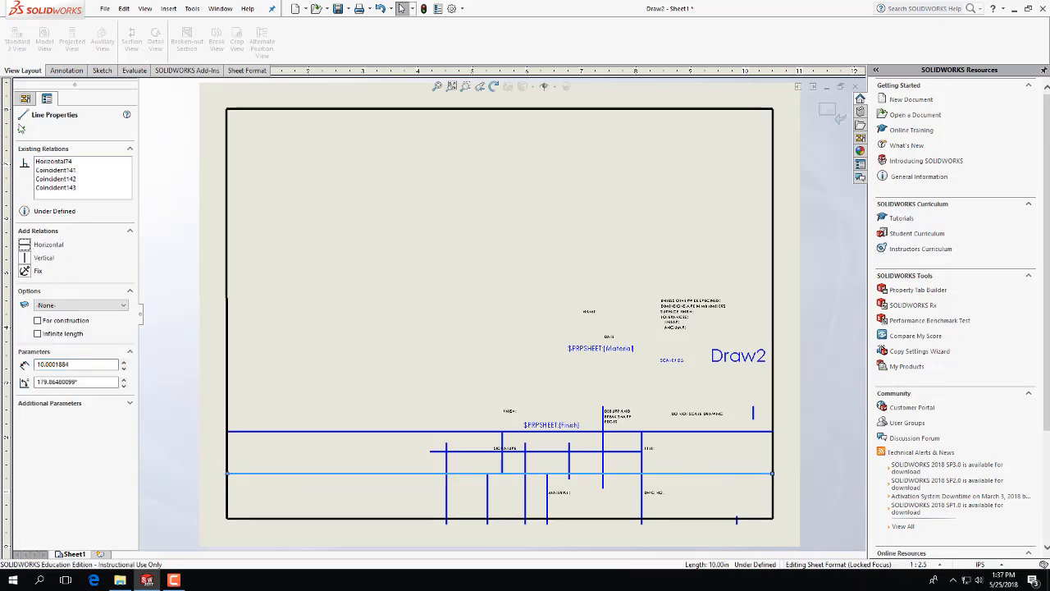
click(21, 129)
click(398, 474)
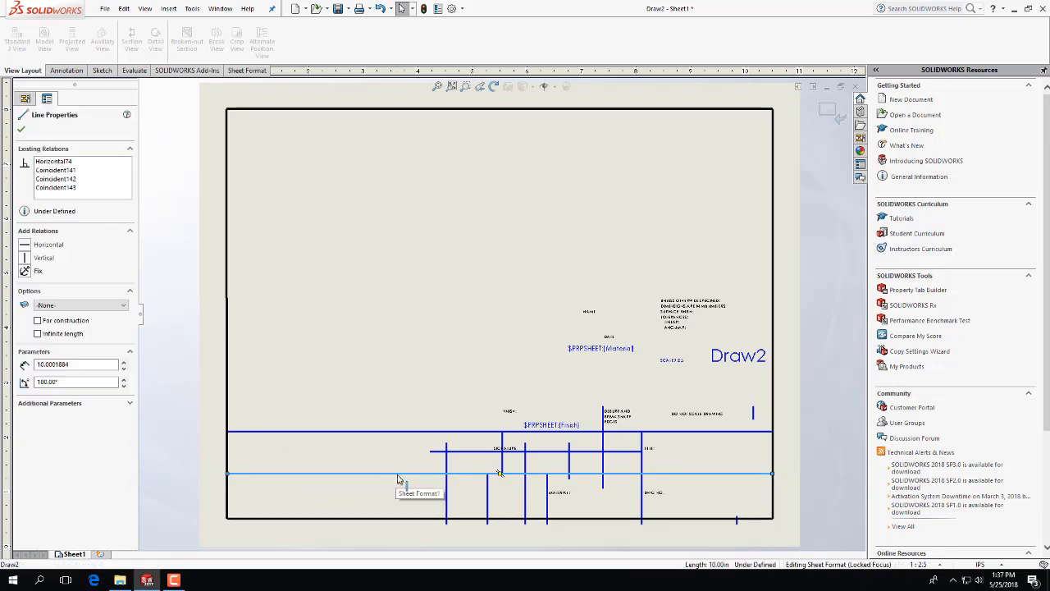
click(399, 510)
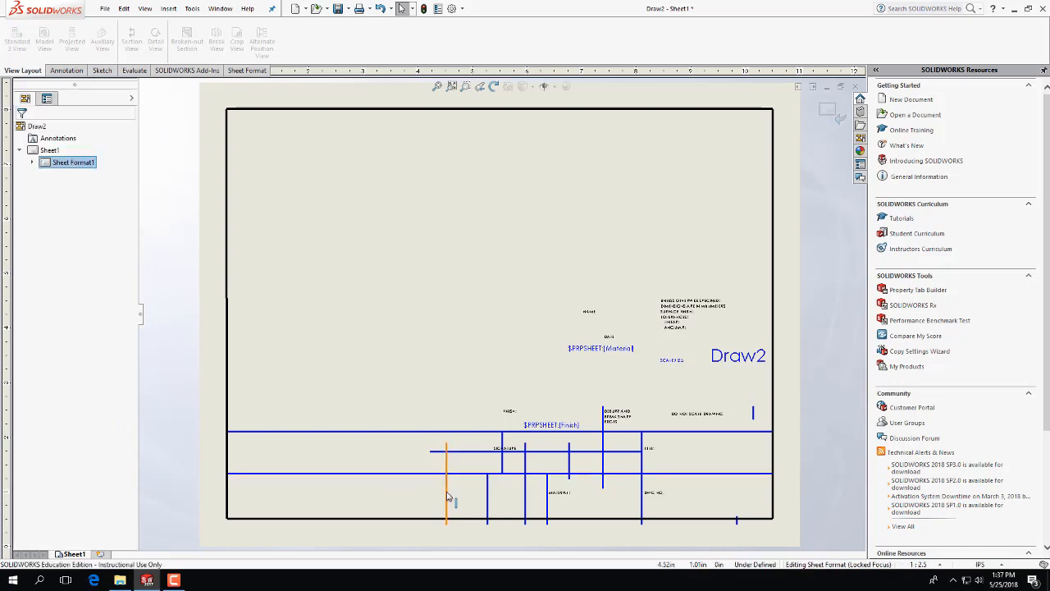
Move the leftmost vertical title block line to about 2.7 in and attach its ends to the top title block line and the bottom border.
click(447, 496)
drag(447, 497, 383, 481)
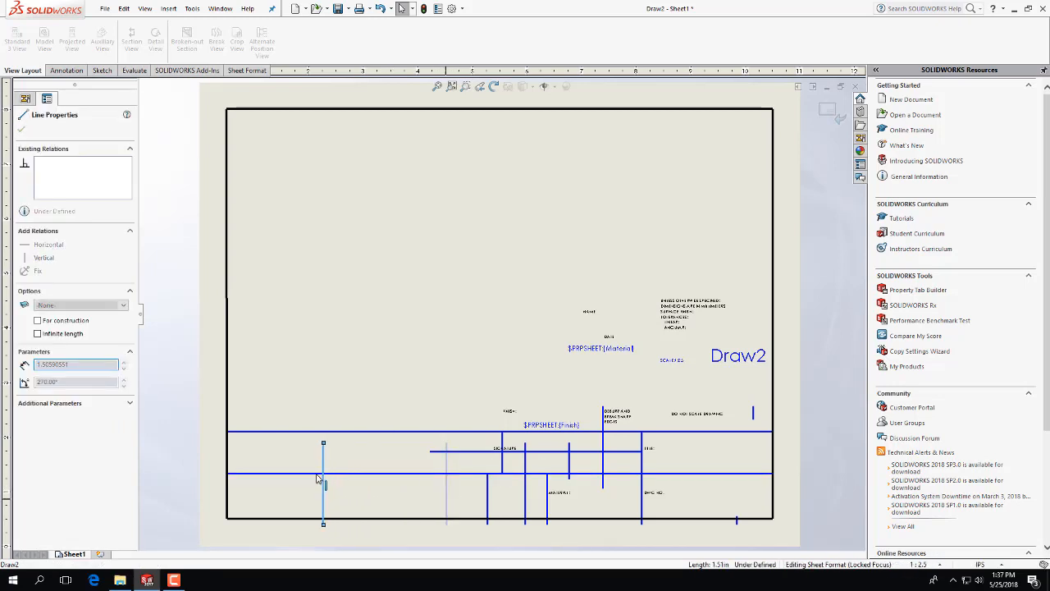
drag(319, 478, 347, 432)
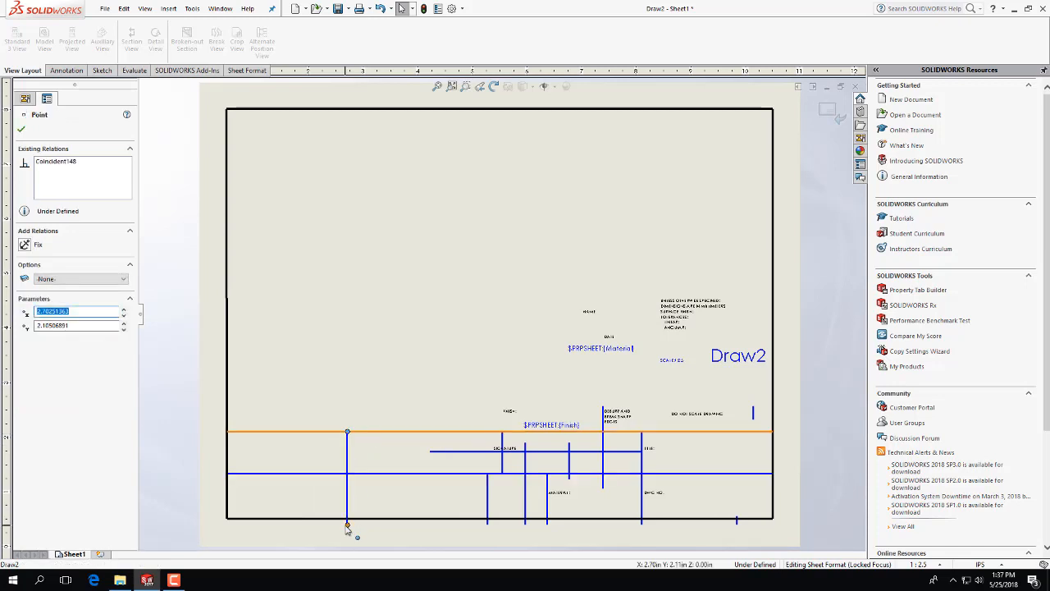
mouse_move(347, 526)
mouse_down()
mouse_move(347, 517)
mouse_move(359, 532)
mouse_up()
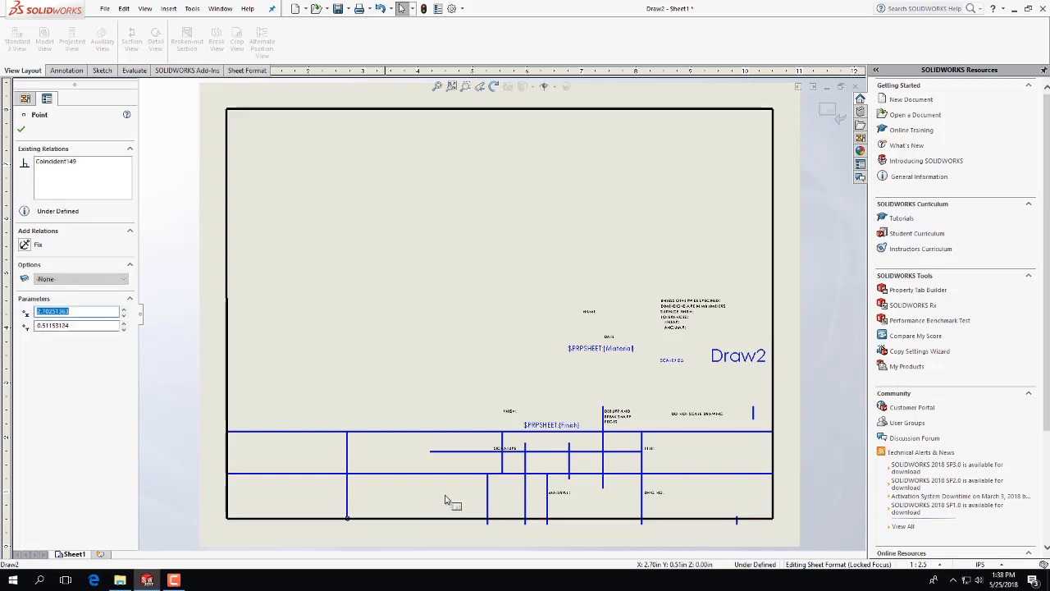
Delete the remaining old vertical lines and the short horizontal line in the title block, keeping the divider at about 2.7 in.
click(487, 497)
key(Delete)
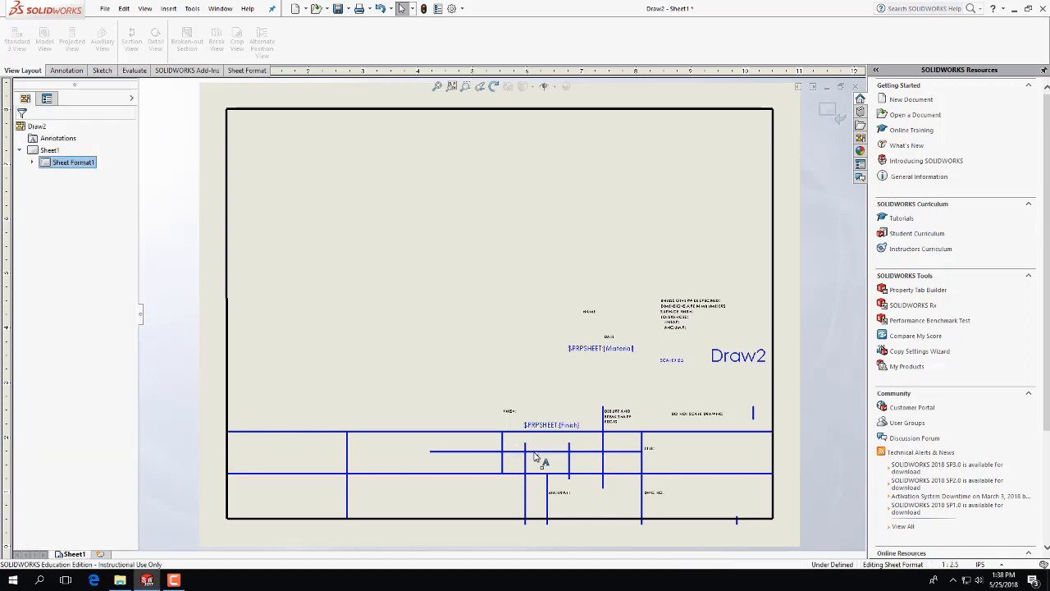
key(Escape)
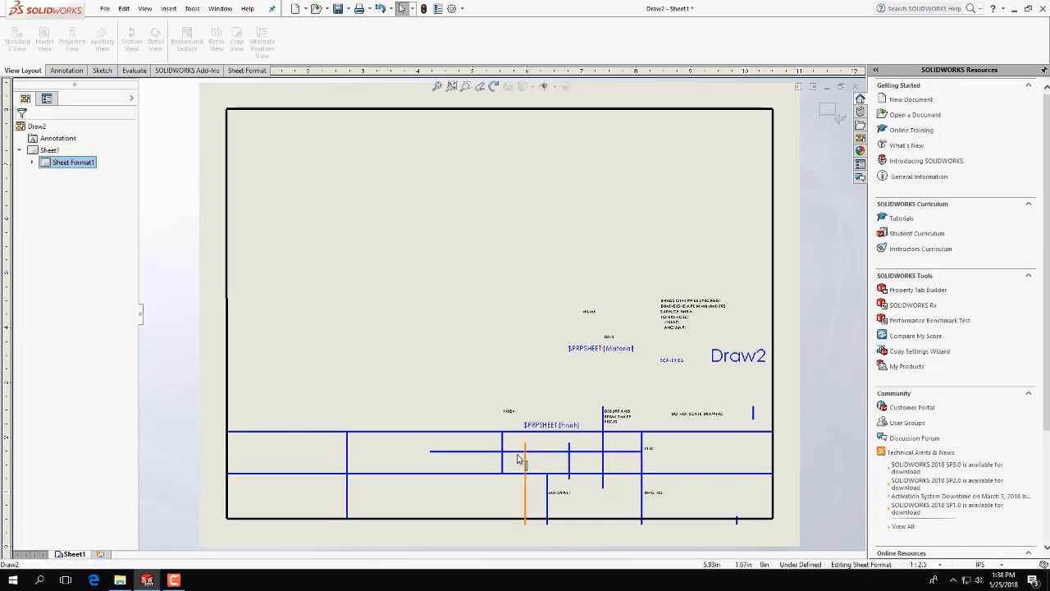
click(526, 462)
key(Delete)
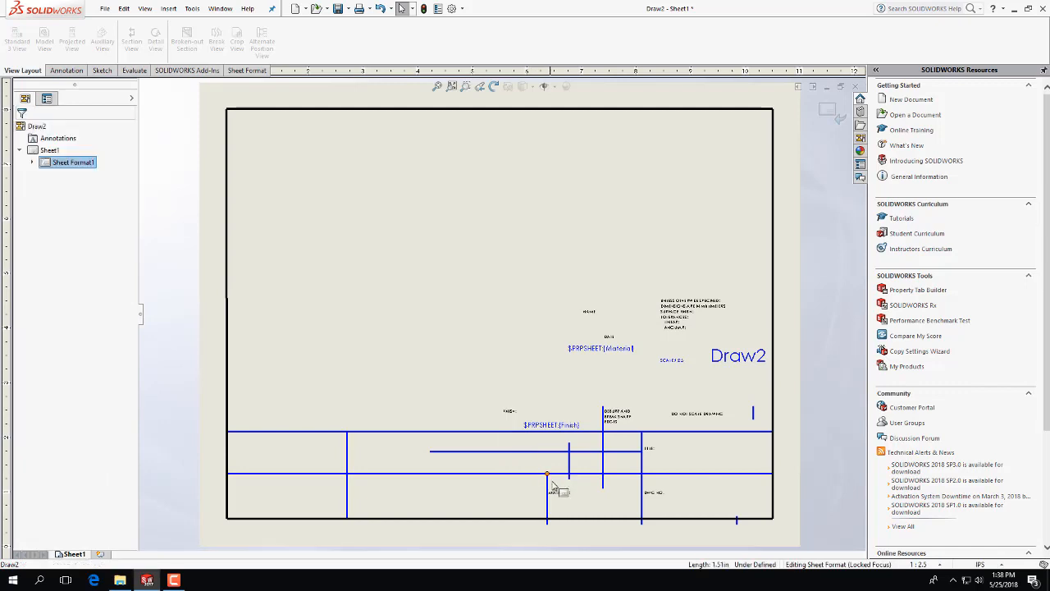
click(551, 493)
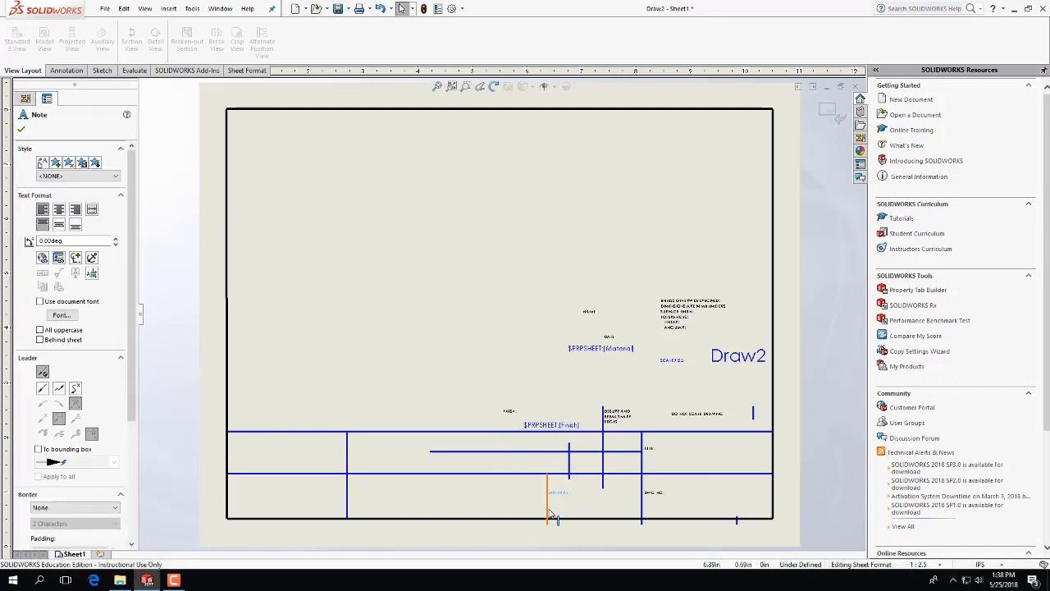
key(Escape)
click(569, 464)
key(Delete)
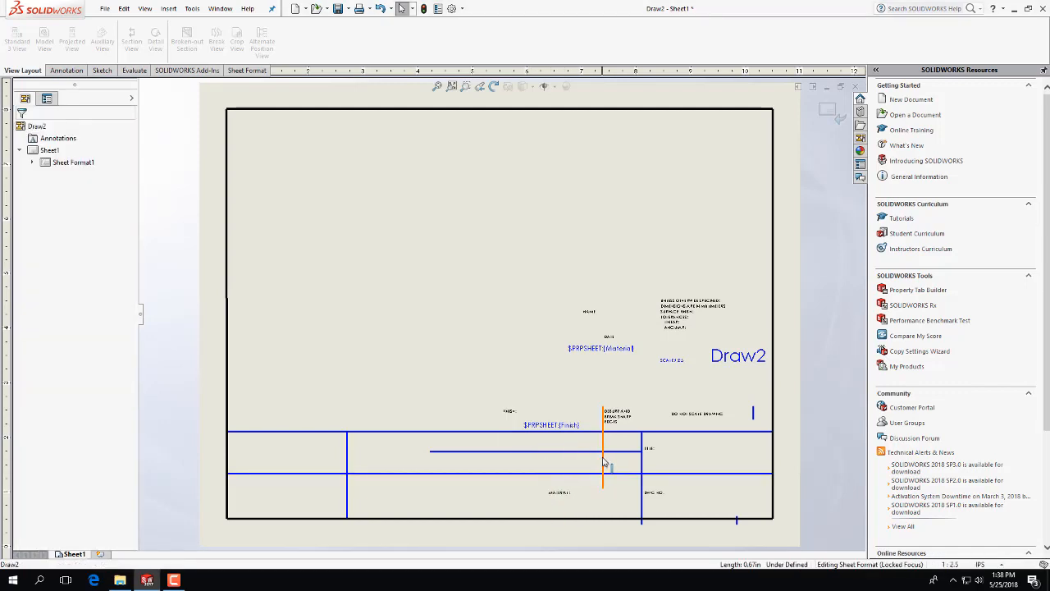
click(603, 464)
key(Delete)
click(642, 468)
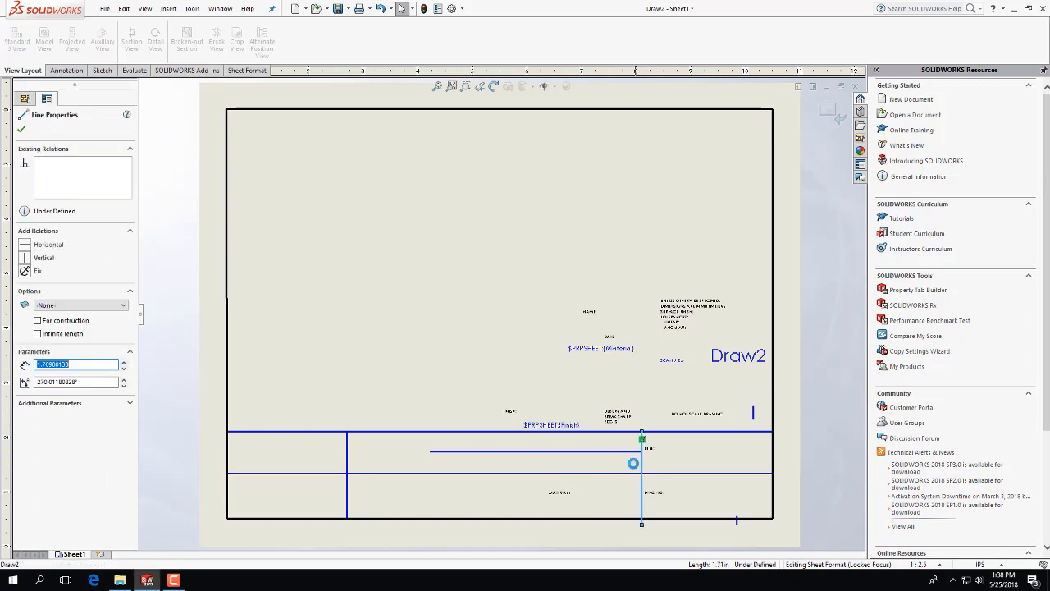
key(Delete)
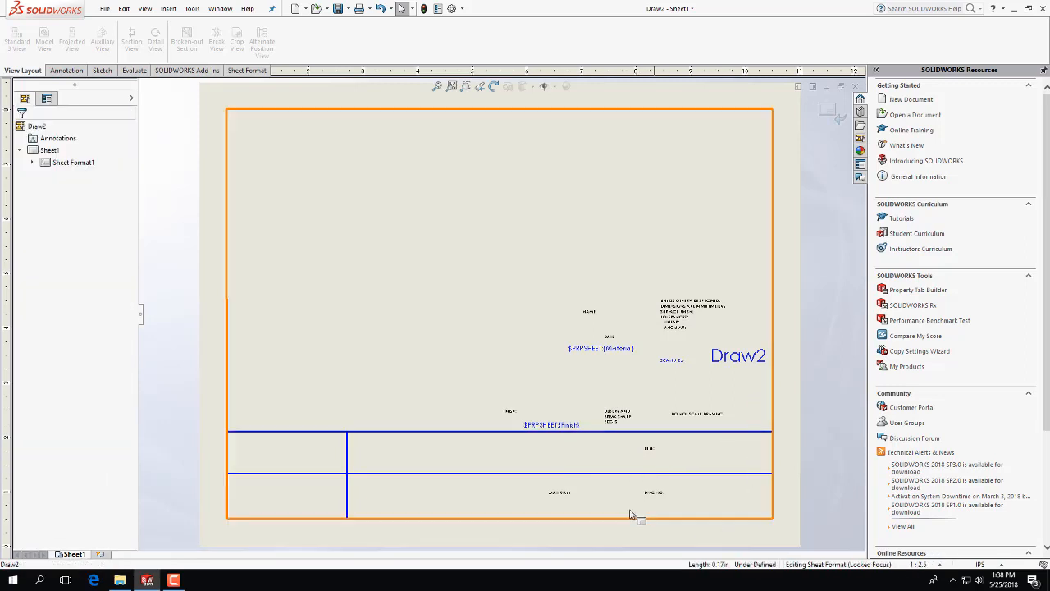
Copy the vertical divider to about 5.26 in and attach its ends to the top title block line and the bottom border.
click(348, 489)
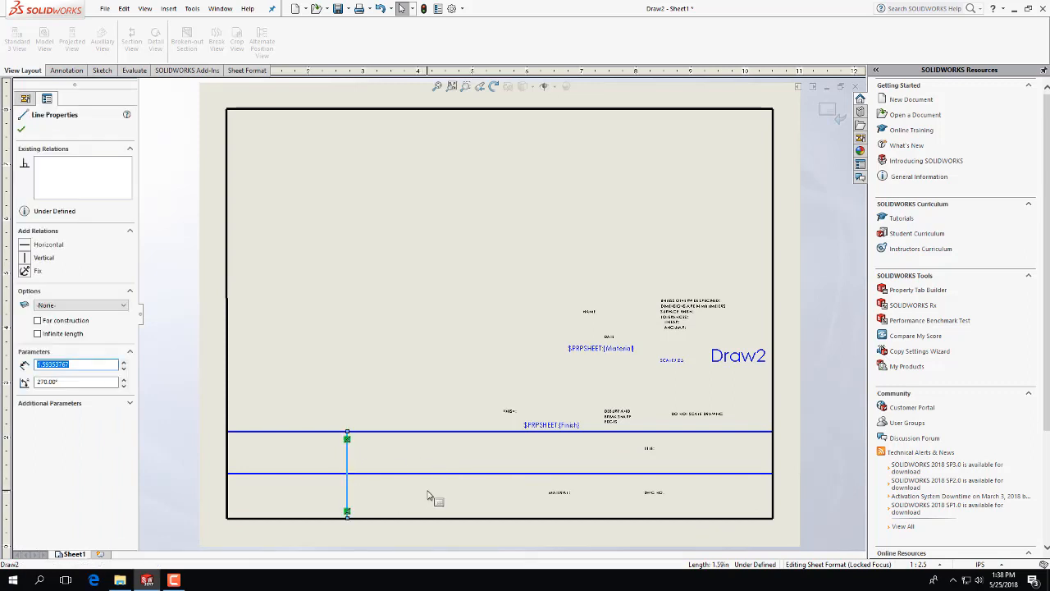
key(ctrl+c)
key(ctrl+v)
drag(348, 496, 495, 498)
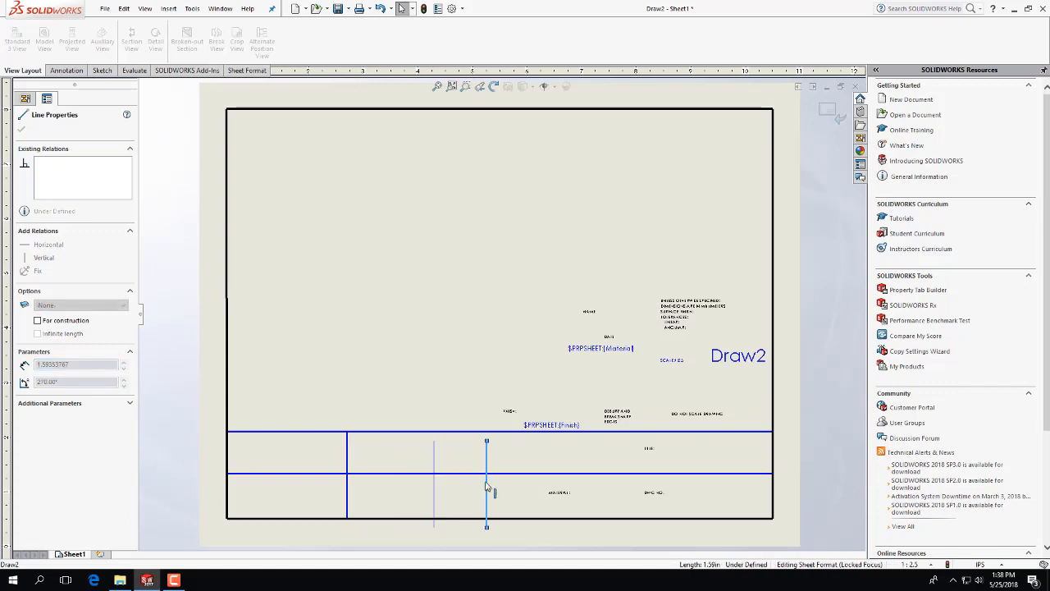
click(487, 438)
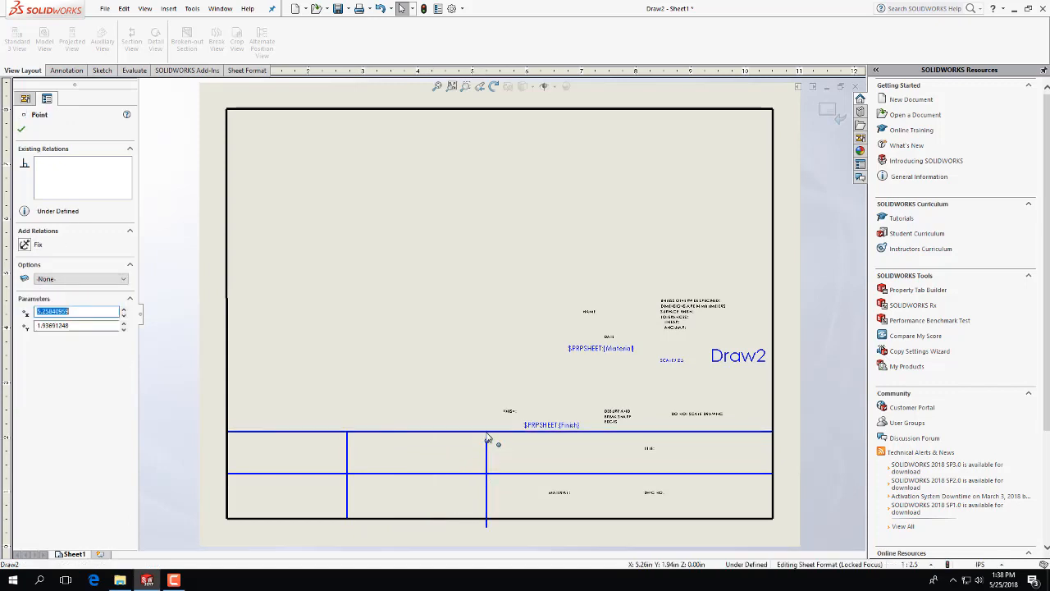
drag(487, 439, 487, 431)
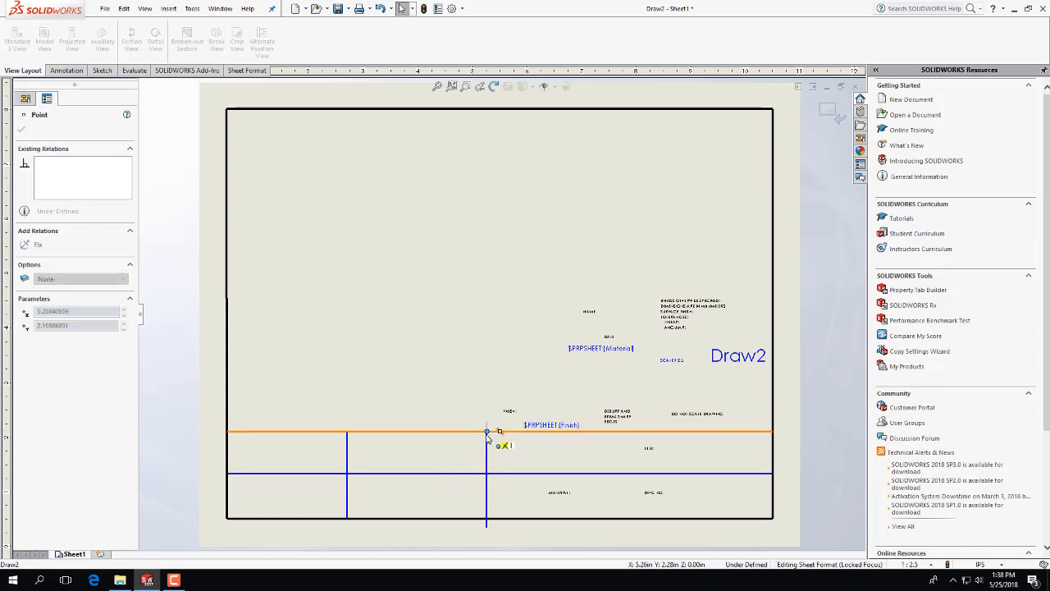
click(486, 525)
drag(487, 526, 487, 519)
click(491, 495)
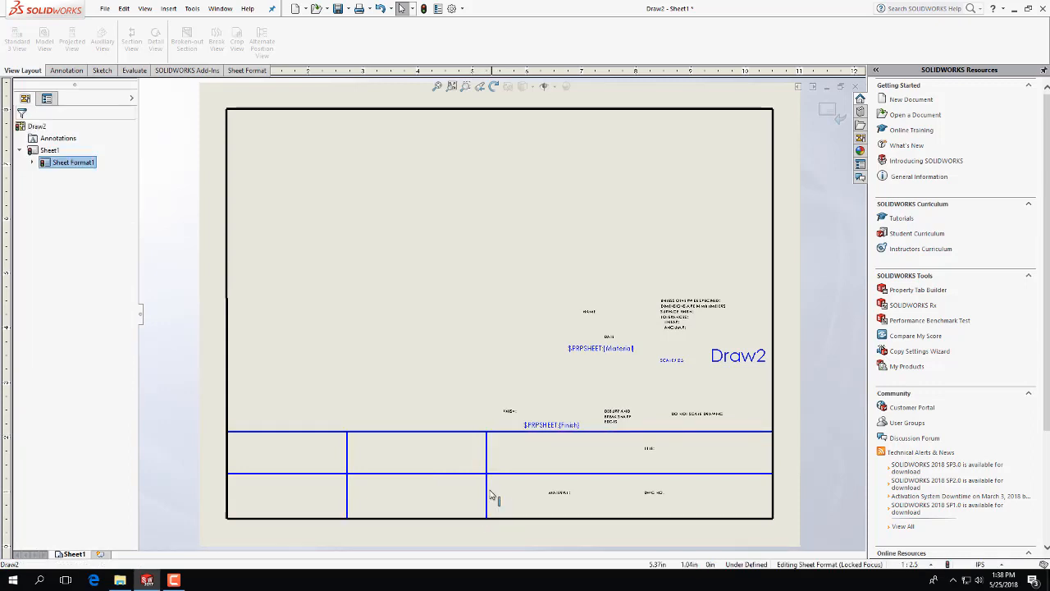
Copy the second divider to about 7.9 in and attach its ends to the top title block line and the bottom border.
click(488, 490)
key(ctrl+c)
key(ctrl+v)
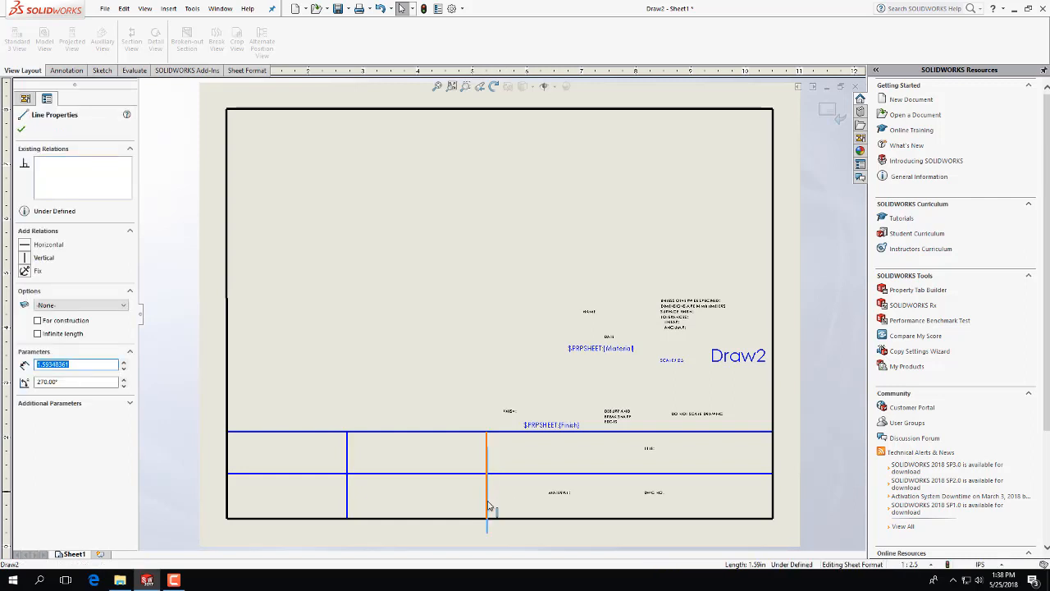
drag(488, 527, 633, 497)
drag(634, 448, 632, 431)
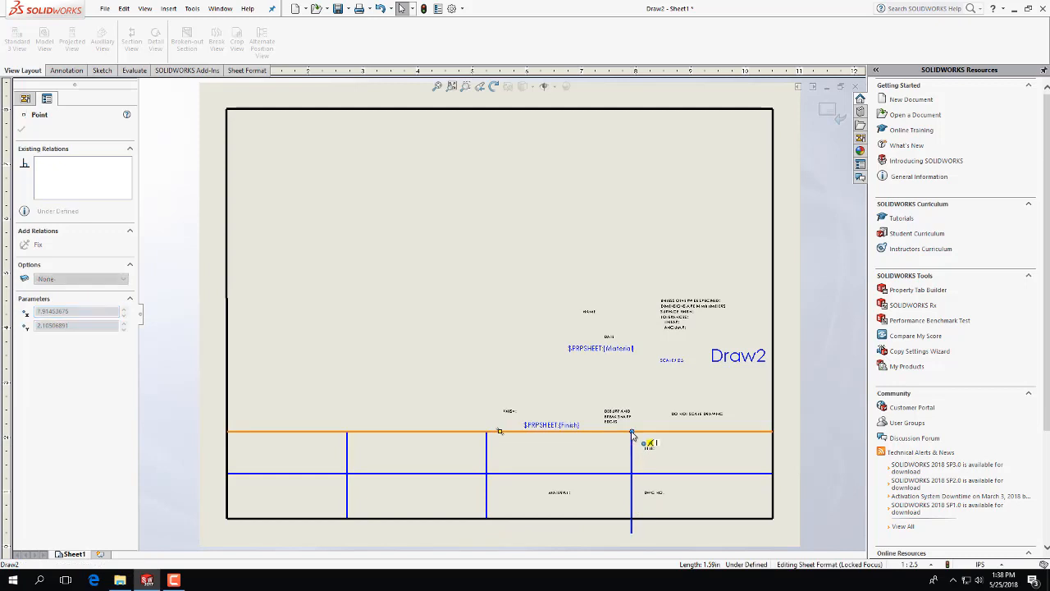
drag(632, 535, 632, 518)
click(538, 449)
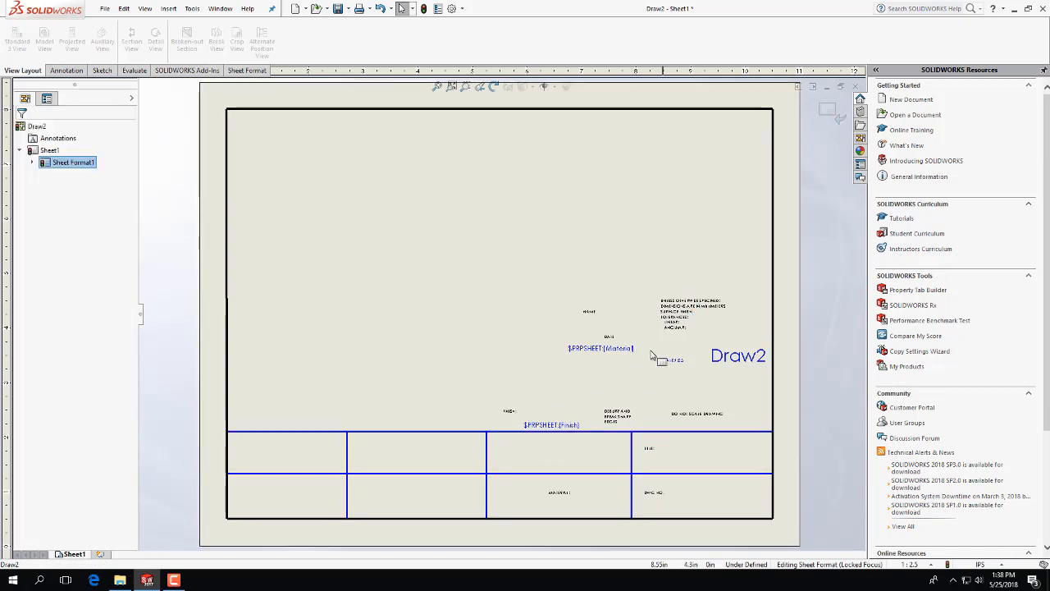
Move the TITLE note into the second cell of the title block's upper row.
click(648, 450)
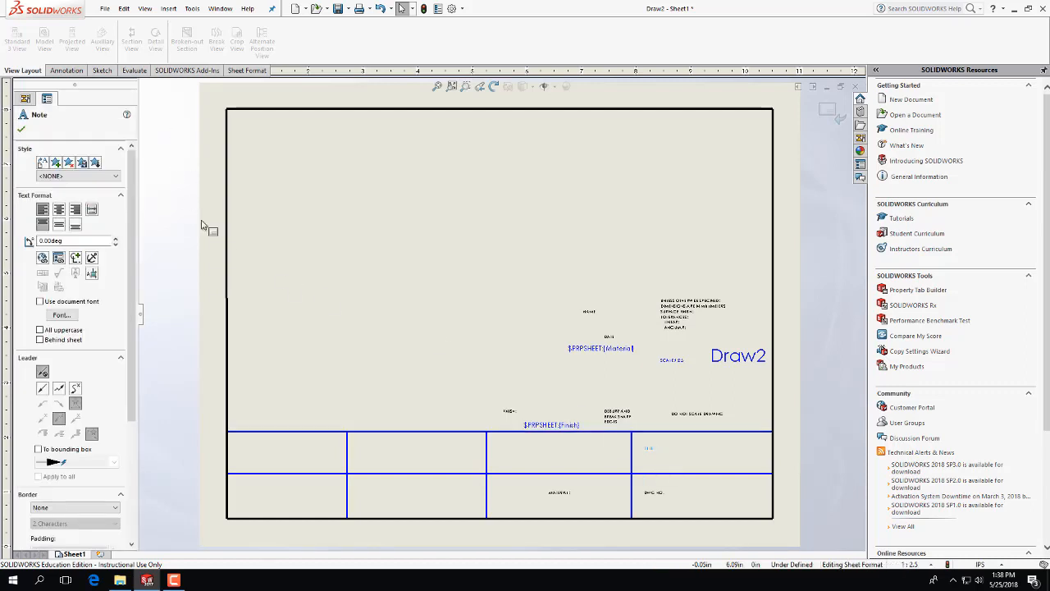
click(670, 460)
scroll(668, 462, down, 3)
drag(618, 423, 211, 413)
click(210, 413)
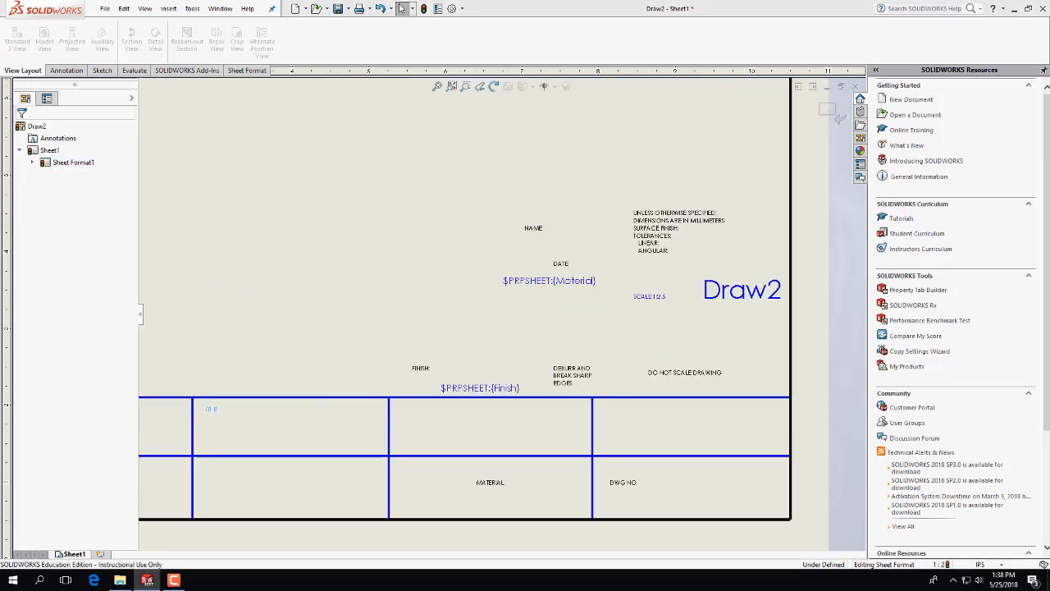
Replace the title note's text with FLASHLIGHT BASE, set its font size to 18, and center it in its cell.
double_click(214, 412)
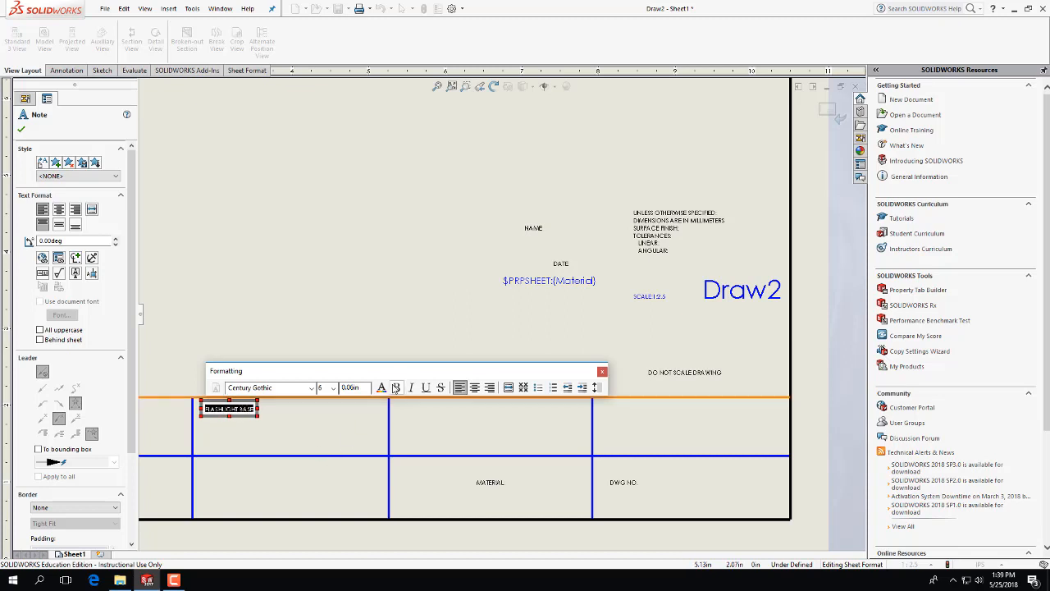
click(332, 387)
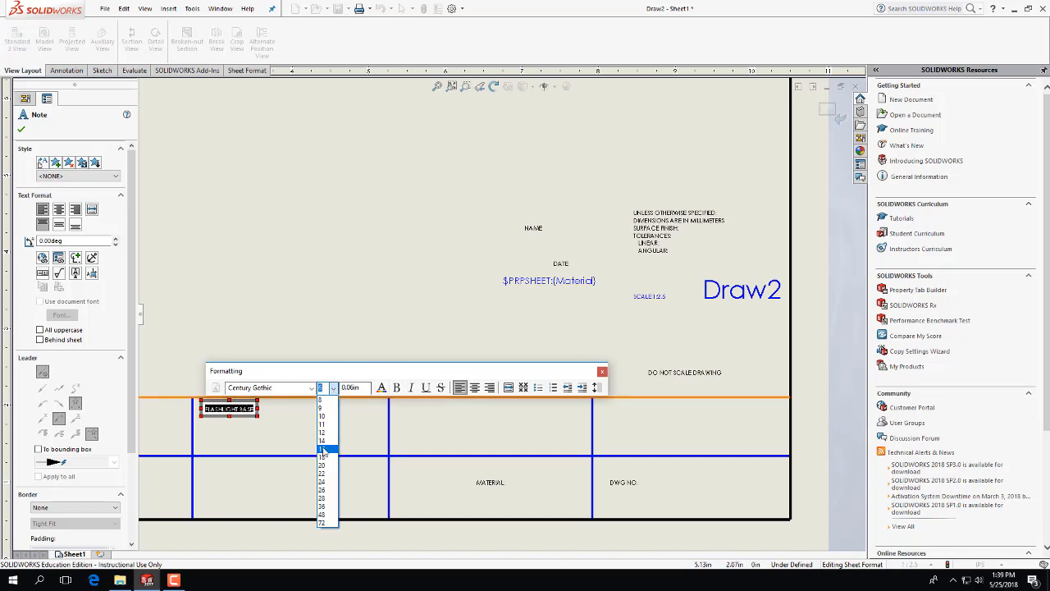
click(324, 450)
click(332, 387)
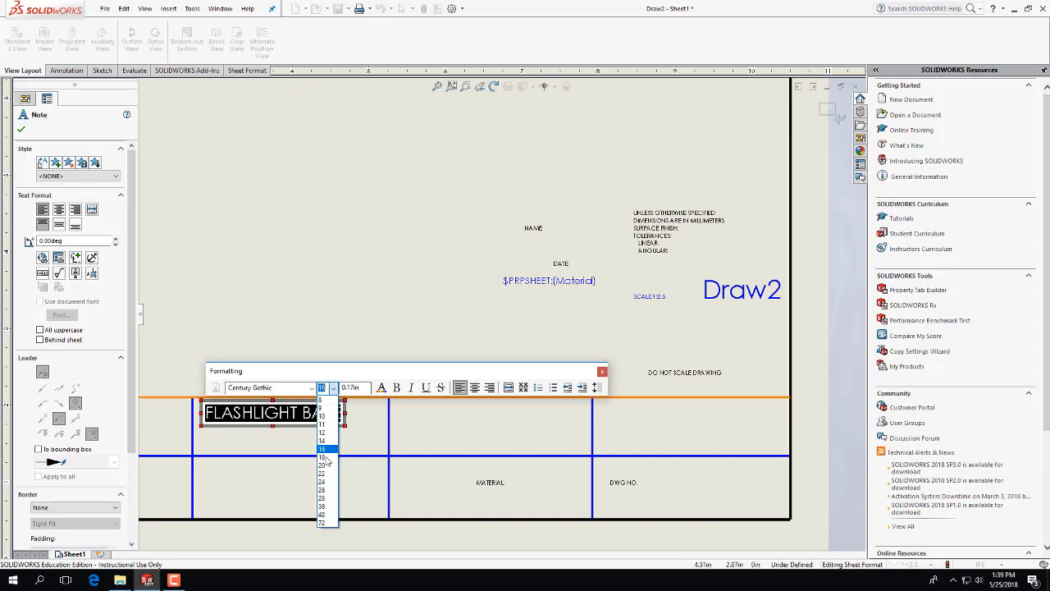
click(326, 461)
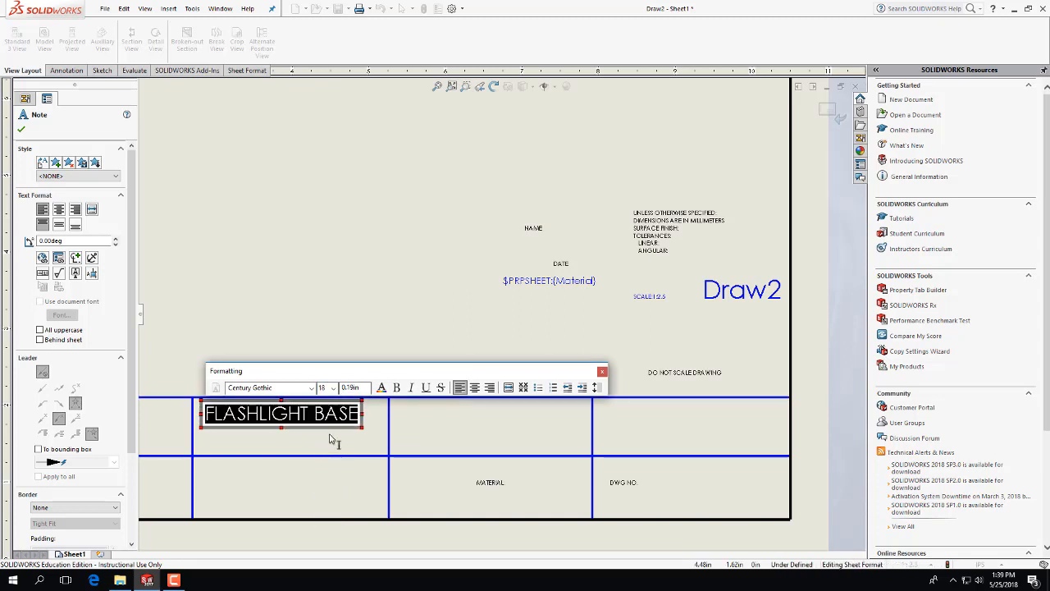
key(Escape)
drag(330, 419, 335, 432)
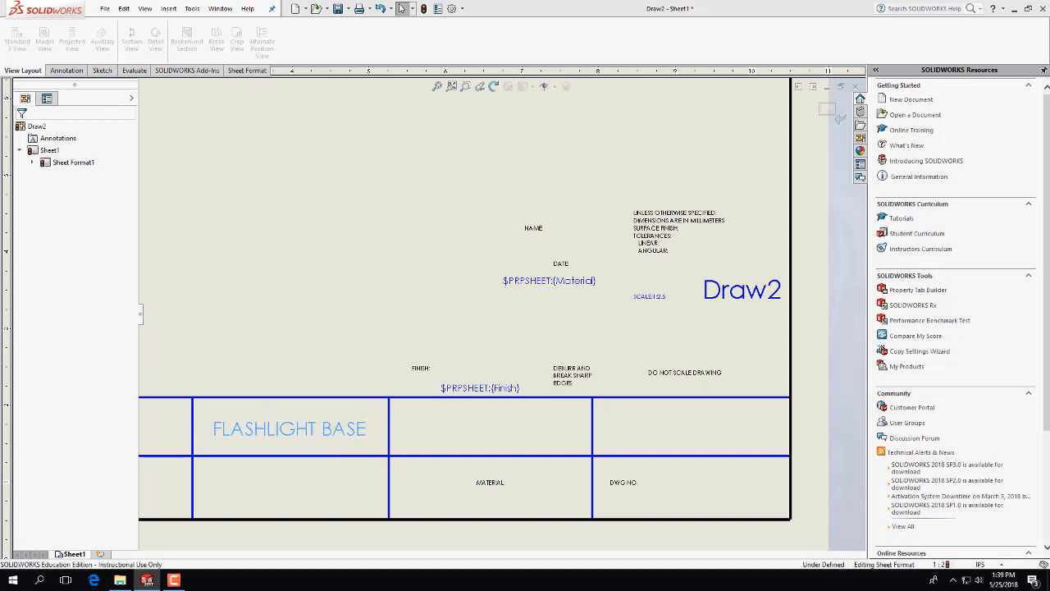
click(325, 338)
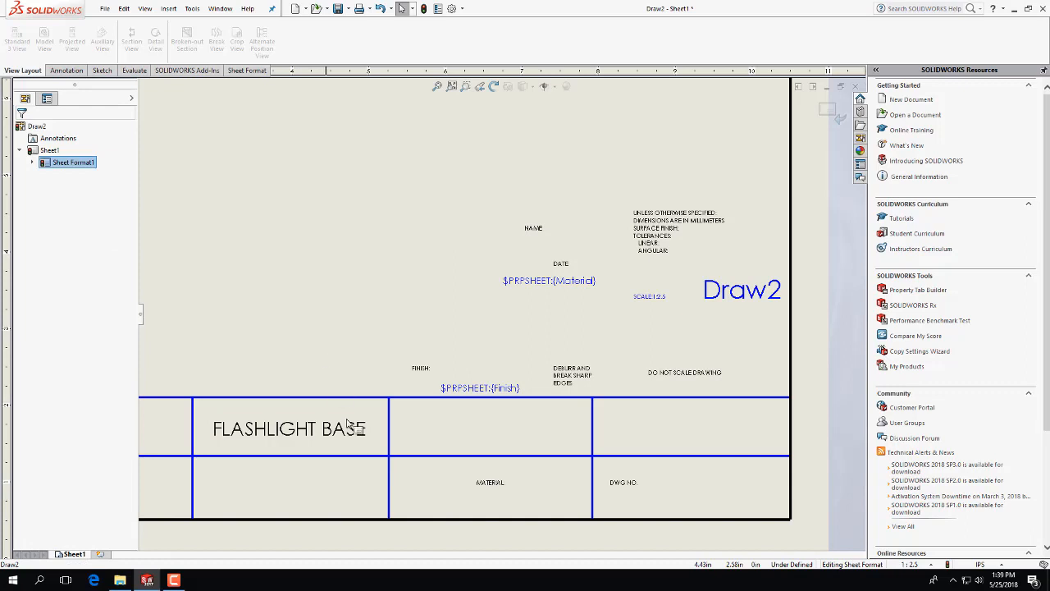
Set the font size of the MATERIAL note in the lower row to 16.
click(491, 484)
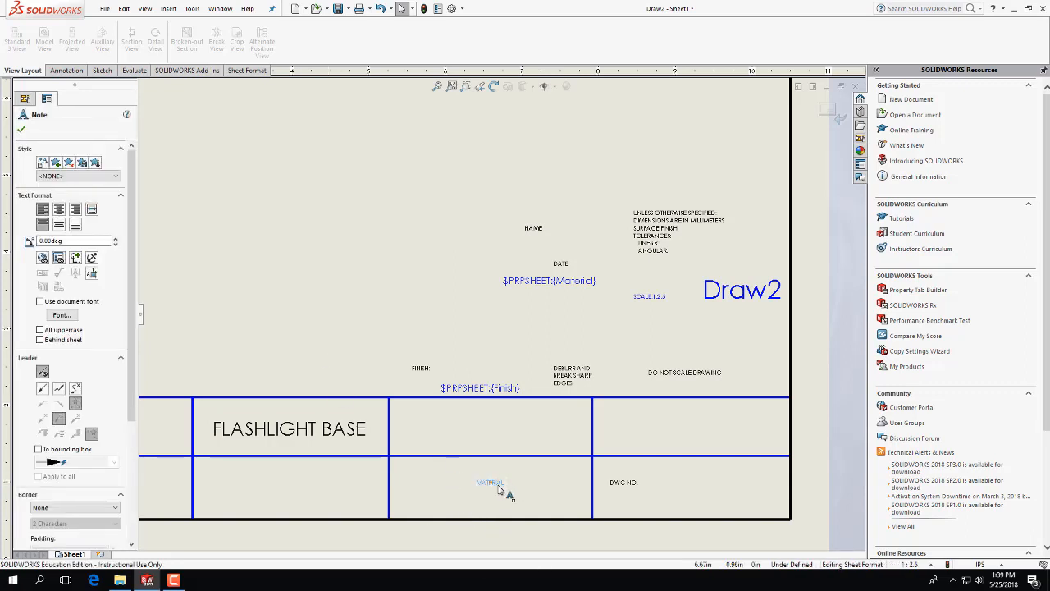
double_click(496, 484)
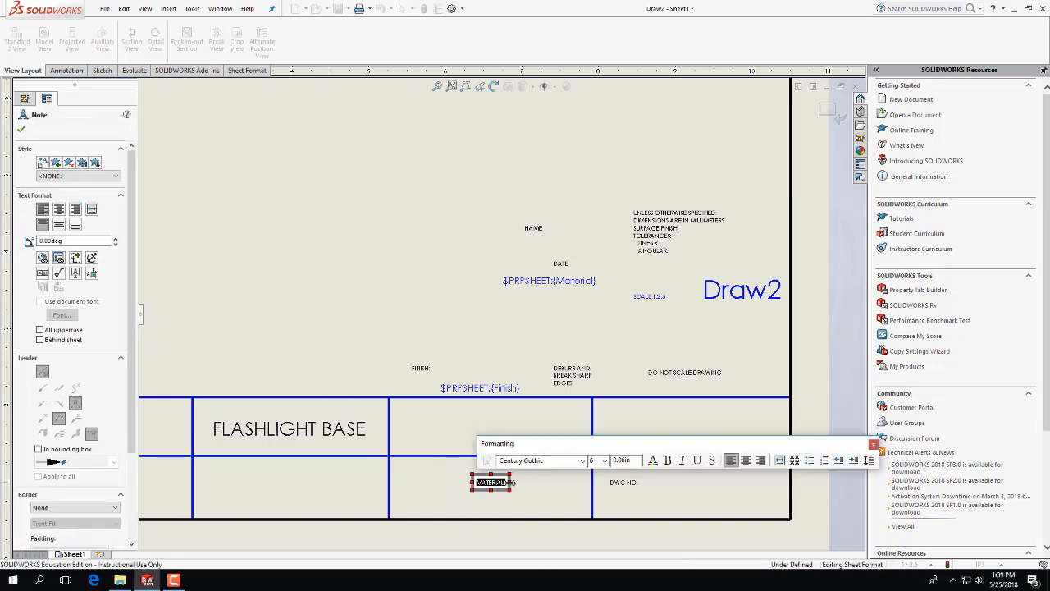
click(608, 461)
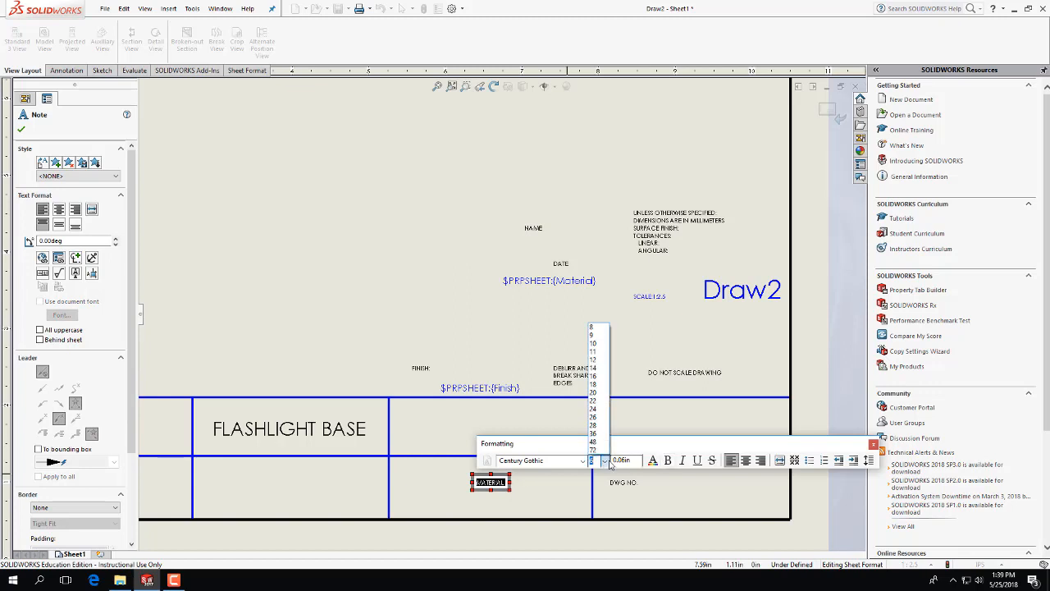
click(599, 377)
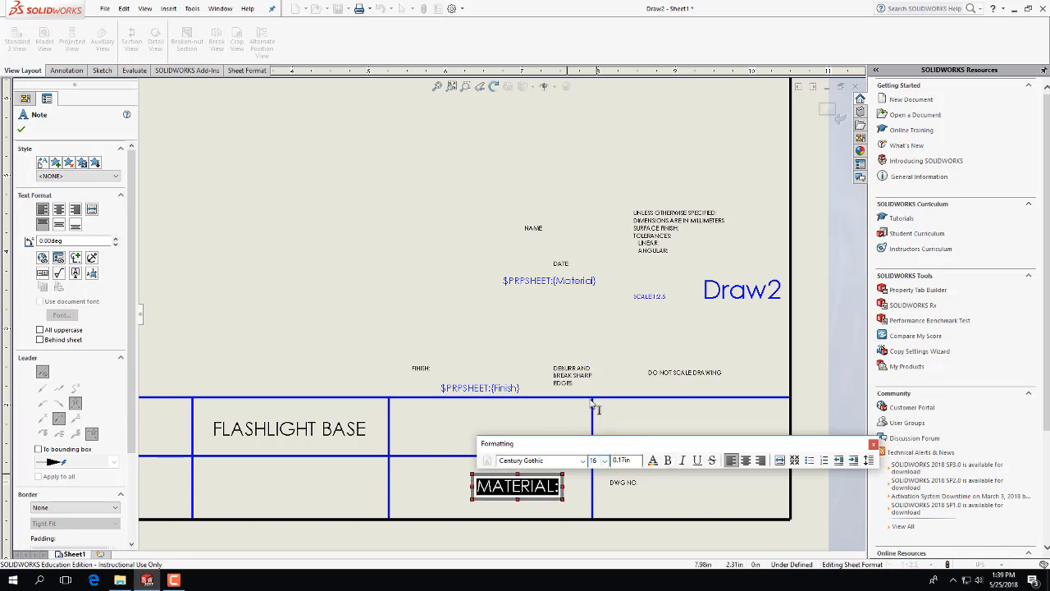
Add ALUMINUM to the MATERIAL: note, placing it on a second line below the label.
click(563, 492)
text(Al)
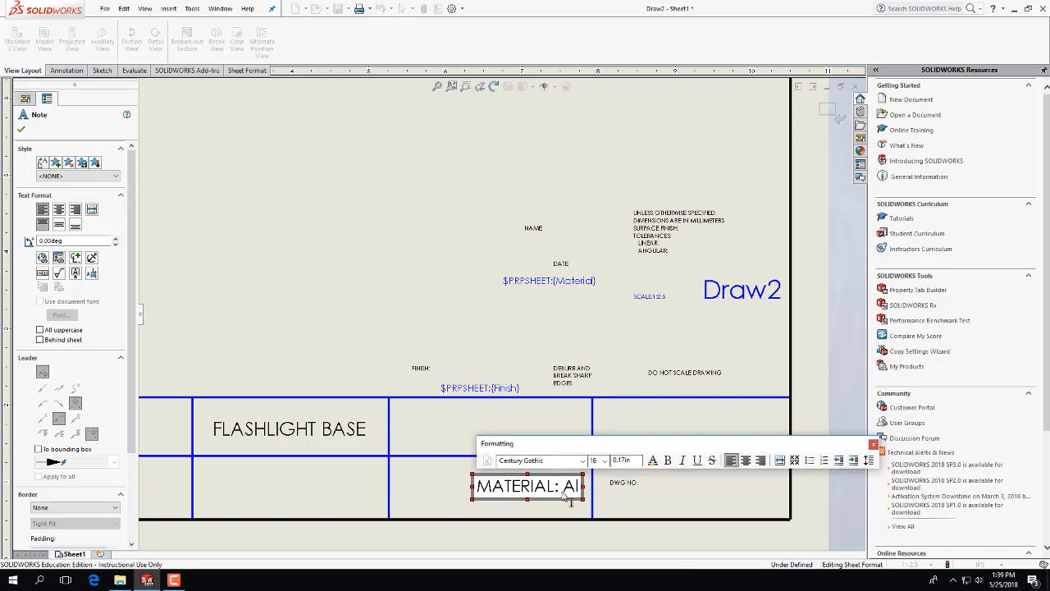
text(LUMIN)
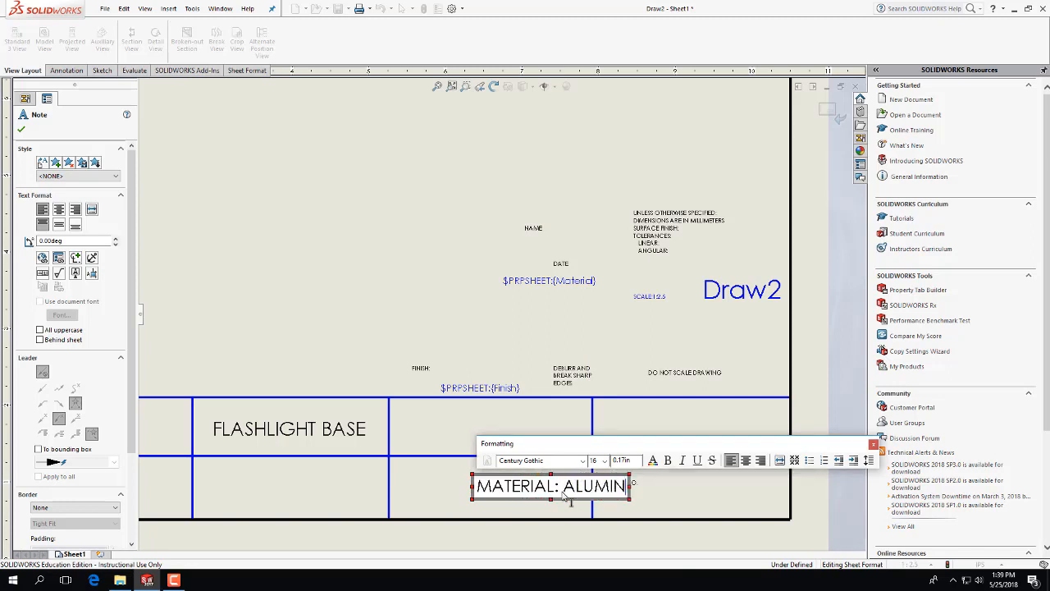
text(UM)
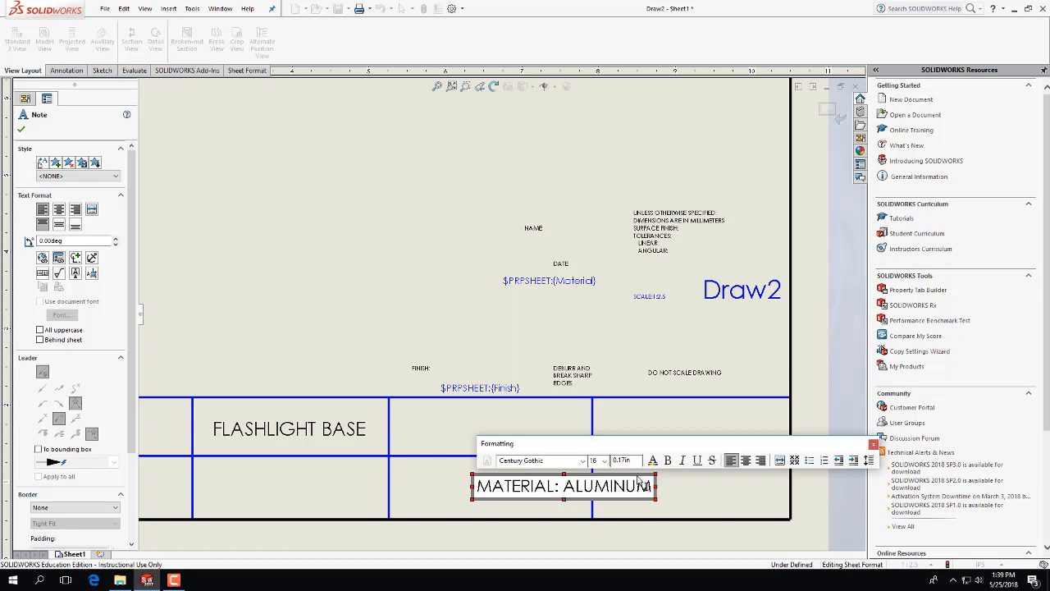
click(562, 486)
key(BackSpace)
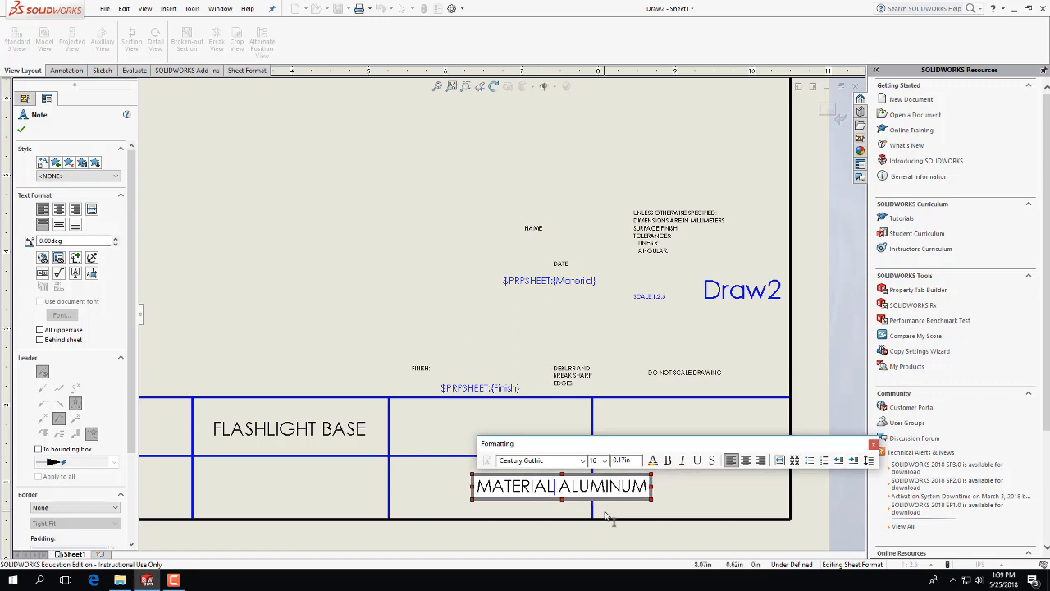
text(:)
key(Return)
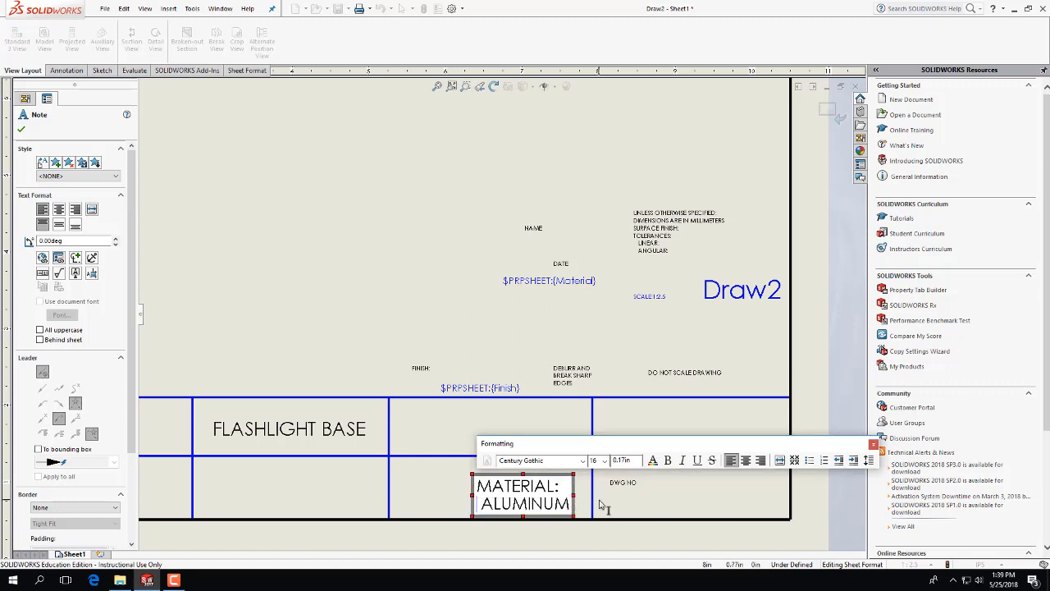
Remove the leading space before ALUMINUM and center the material note in the third cell of the title block's lower row.
key(Delete)
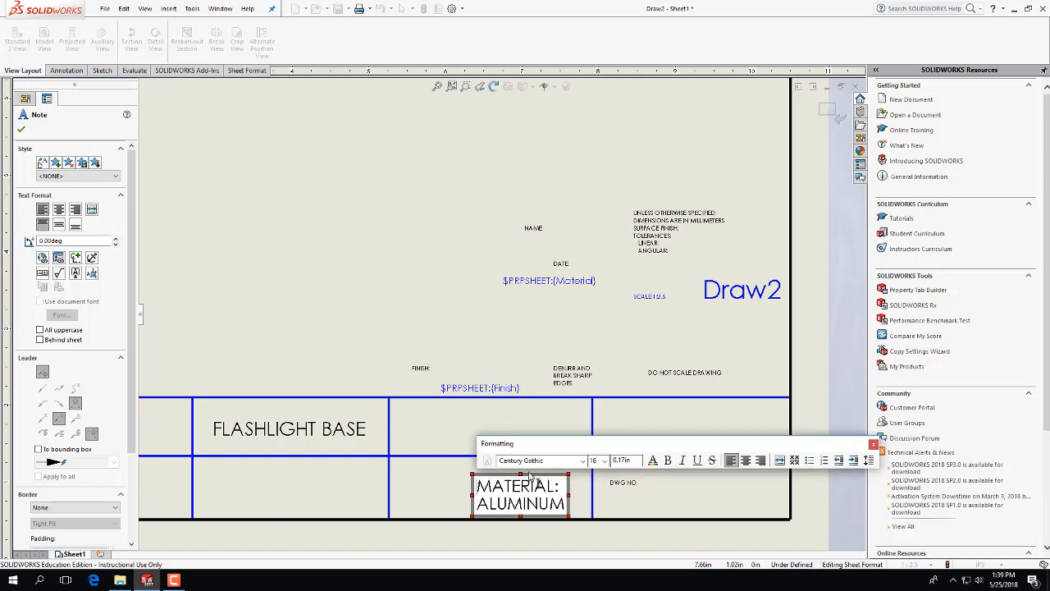
click(427, 478)
drag(534, 492, 509, 486)
Delete the DWG NO., DO NOT SCALE DRAWING, and DEBURR AND BREAK SHARP EDGES notes.
click(645, 480)
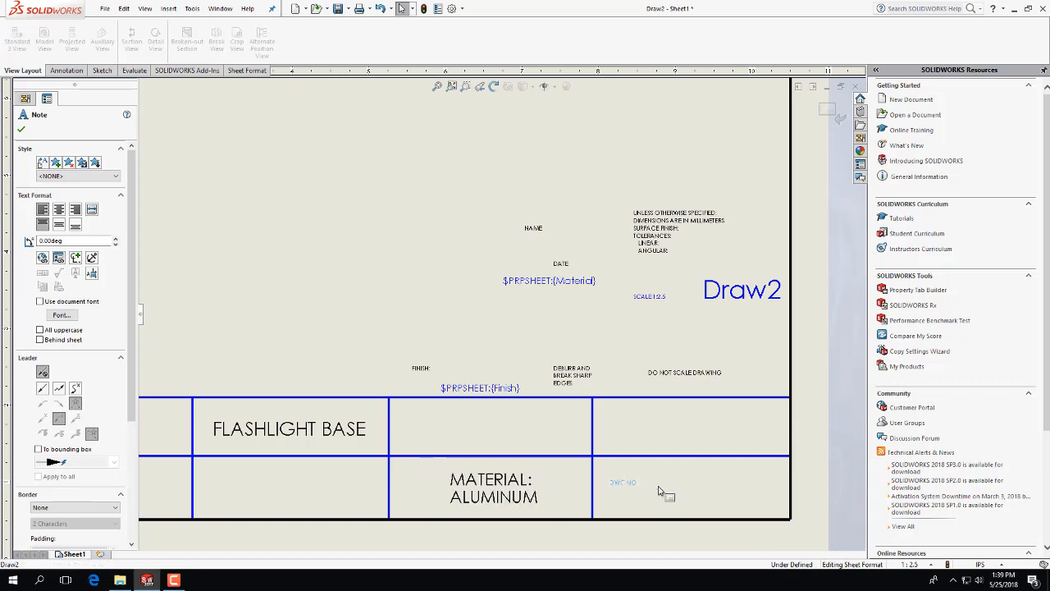
key(Delete)
click(685, 372)
key(Delete)
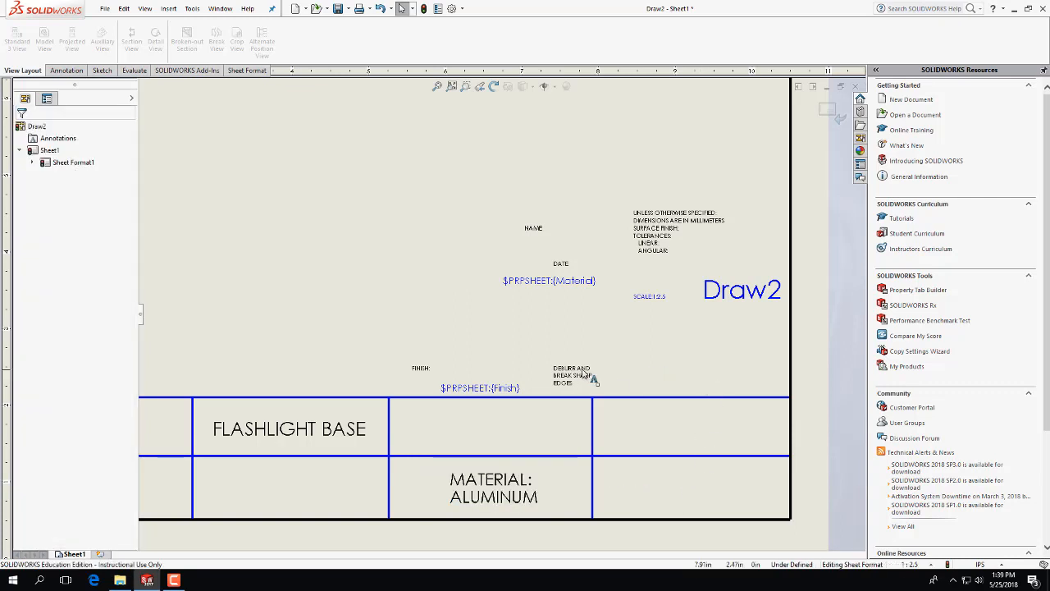
key(Delete)
Place the SCALE note centered in the third cell of the title block's upper row, with its font size set to 18.
drag(657, 305, 577, 382)
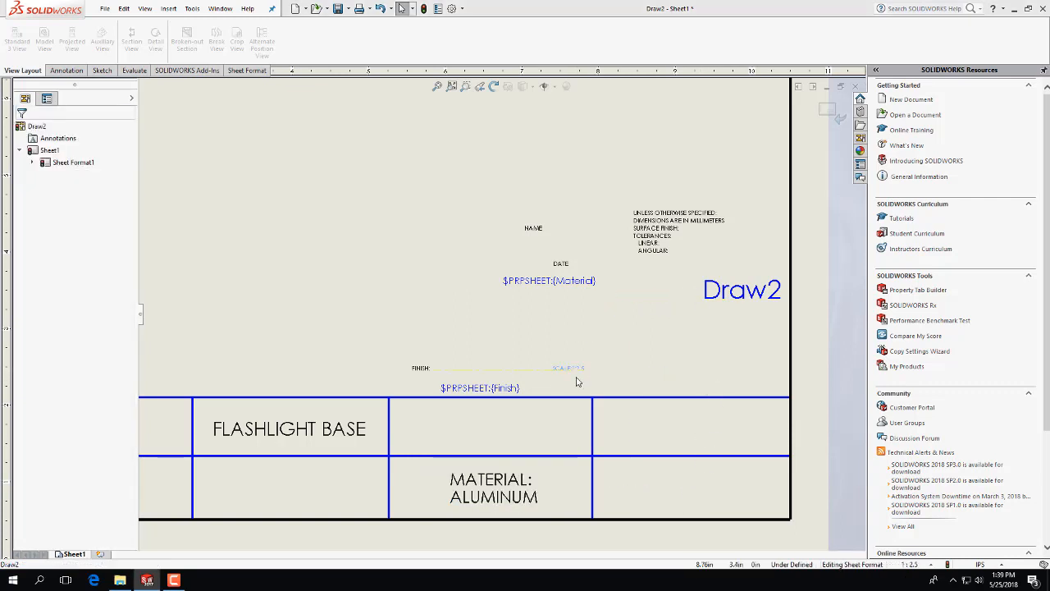
drag(532, 441, 491, 440)
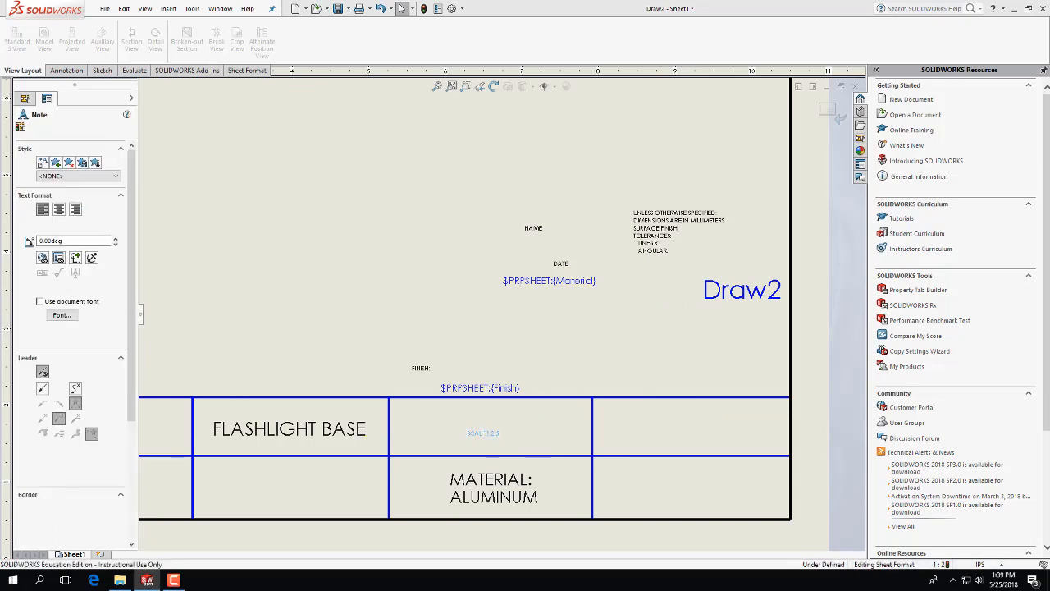
double_click(482, 434)
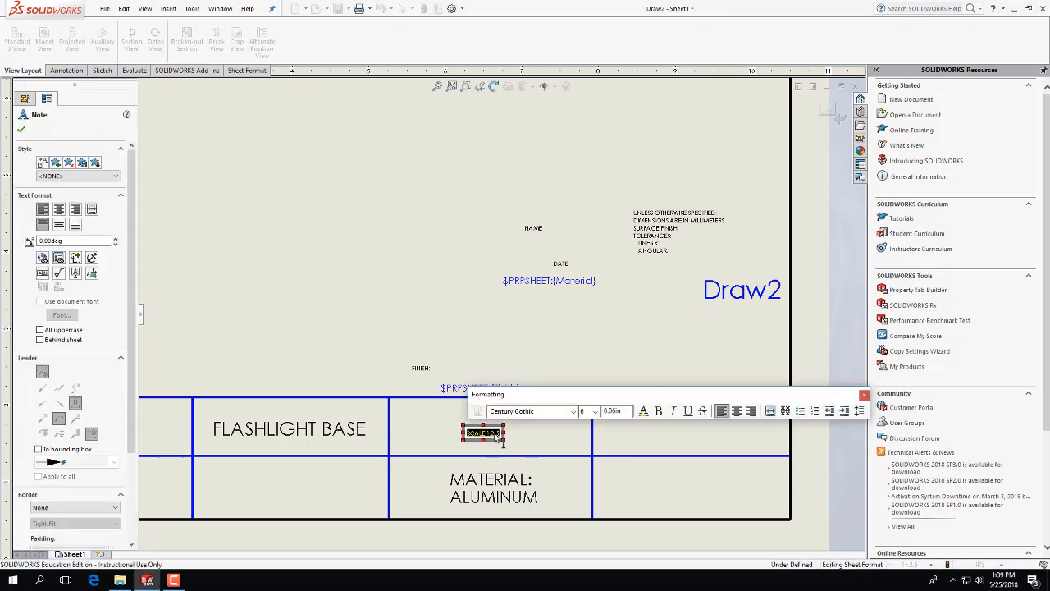
click(595, 411)
click(588, 484)
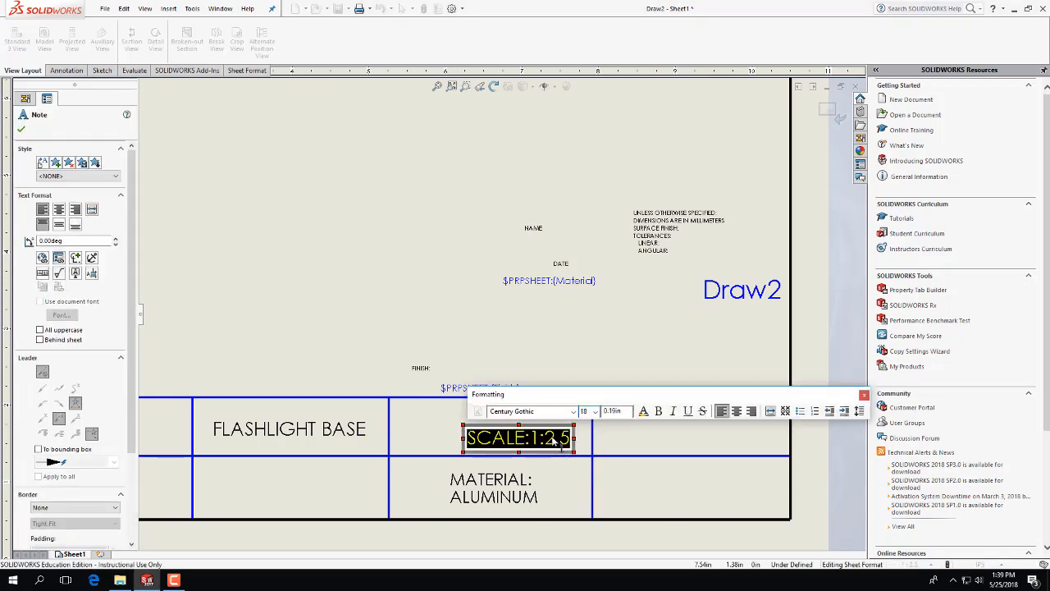
click(440, 425)
drag(518, 441, 493, 433)
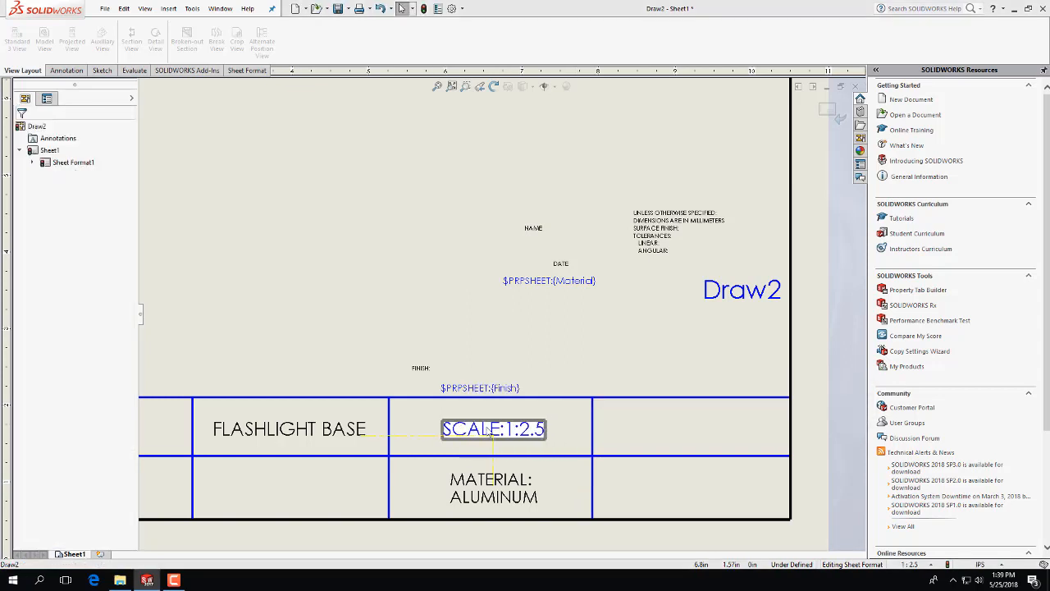
Set the font size of the MATERIAL: ALUMINUM note to 18, matching the FLASHLIGHT BASE note.
click(335, 437)
double_click(335, 437)
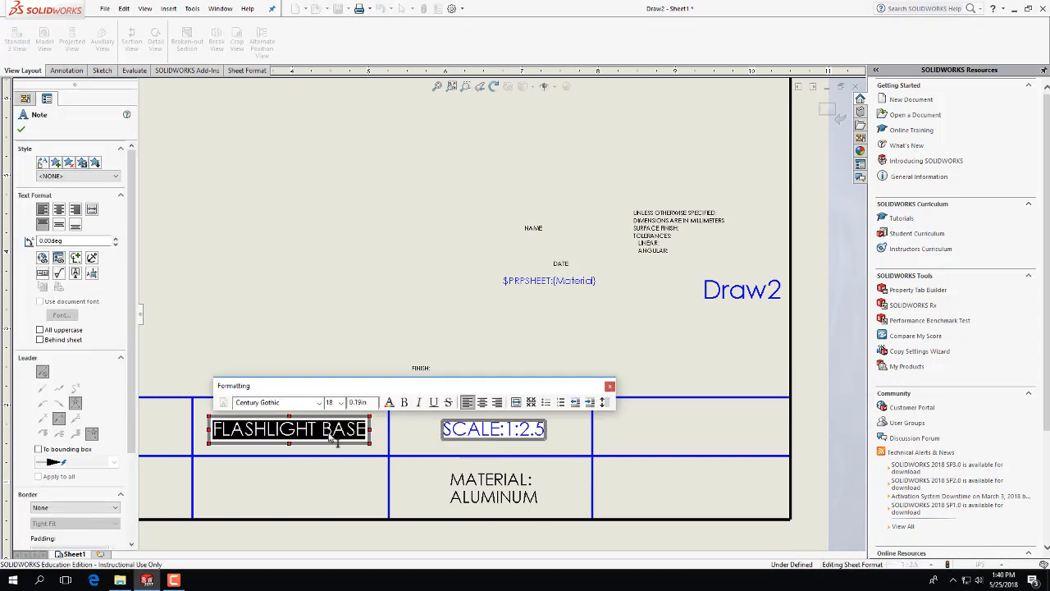
click(497, 491)
click(499, 489)
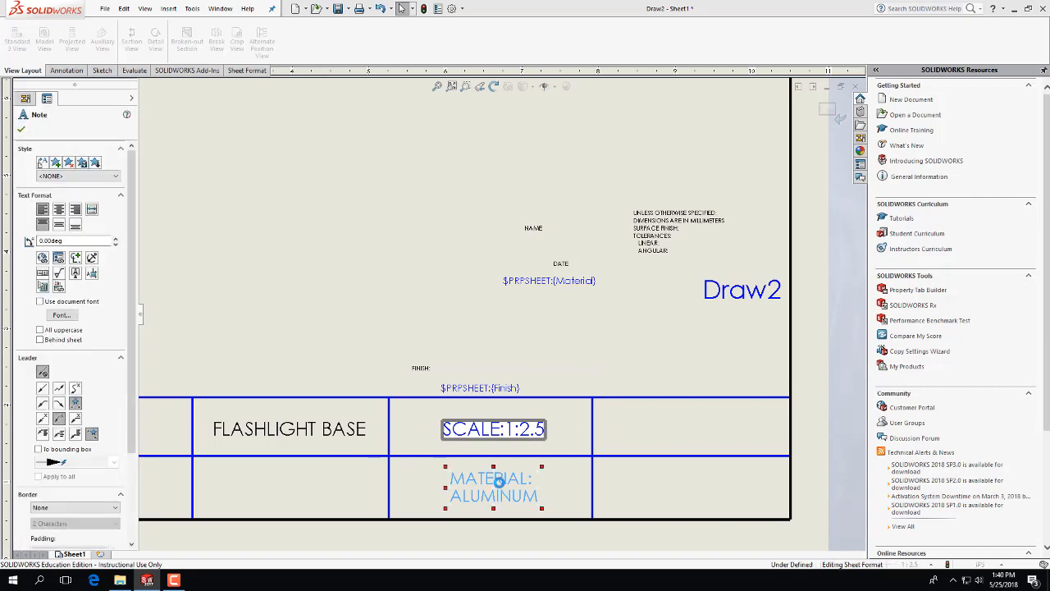
double_click(502, 490)
click(578, 453)
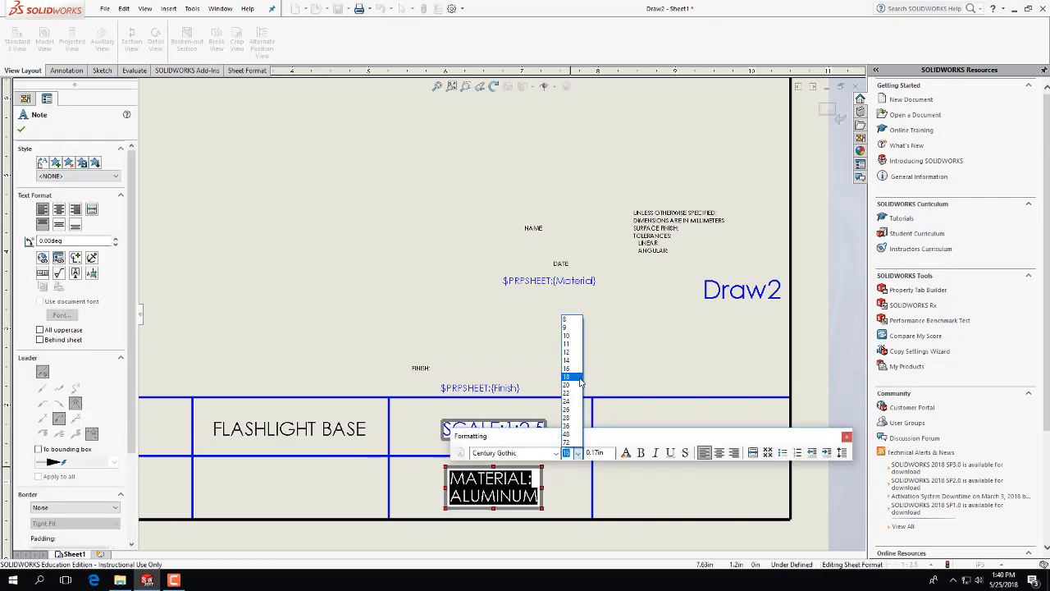
click(572, 382)
click(652, 376)
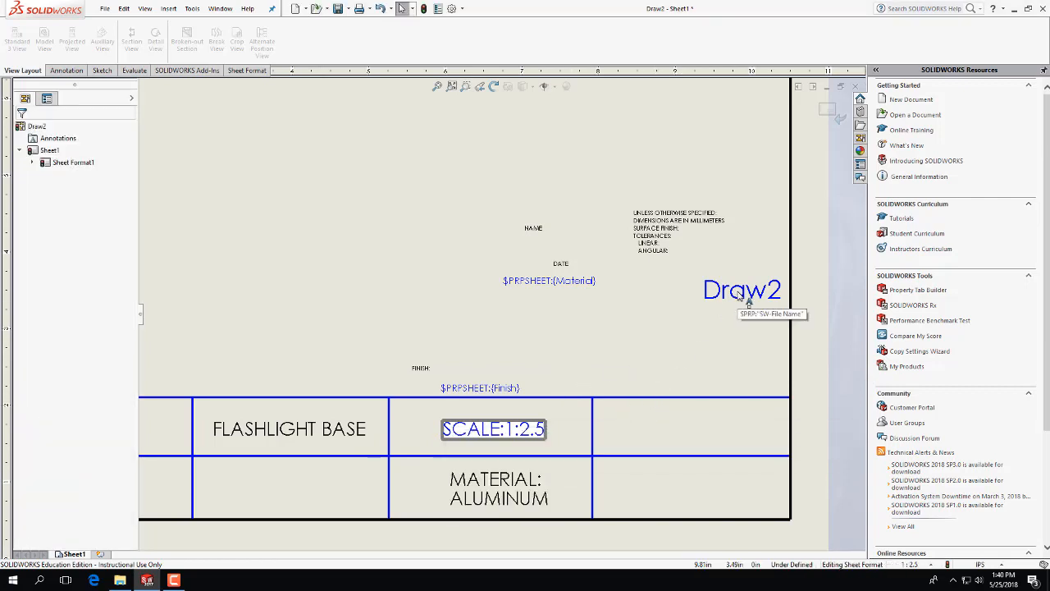
Delete the large Draw2 file name note above the title block.
click(633, 341)
click(749, 299)
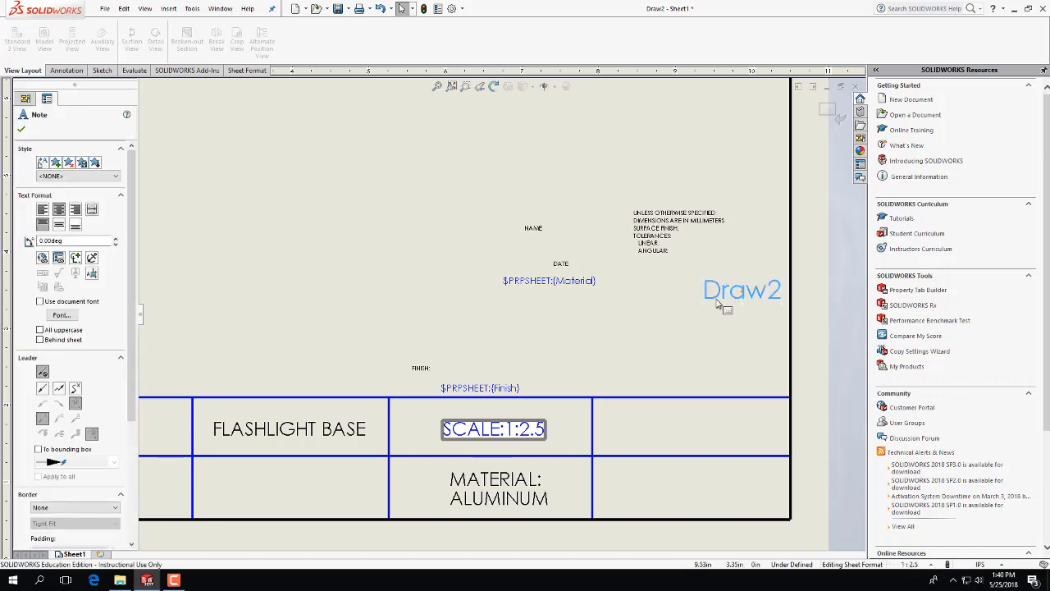
key(Delete)
Move the tolerance note into the fourth cell of the upper row and change its unit from MILLIMETERS to INCHES.
drag(665, 242, 634, 434)
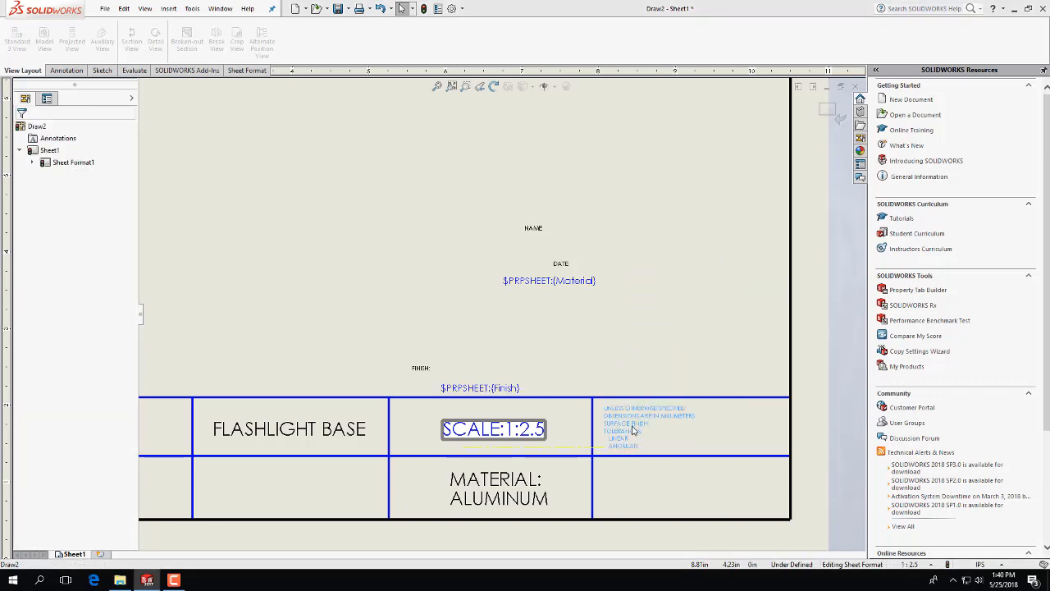
double_click(680, 415)
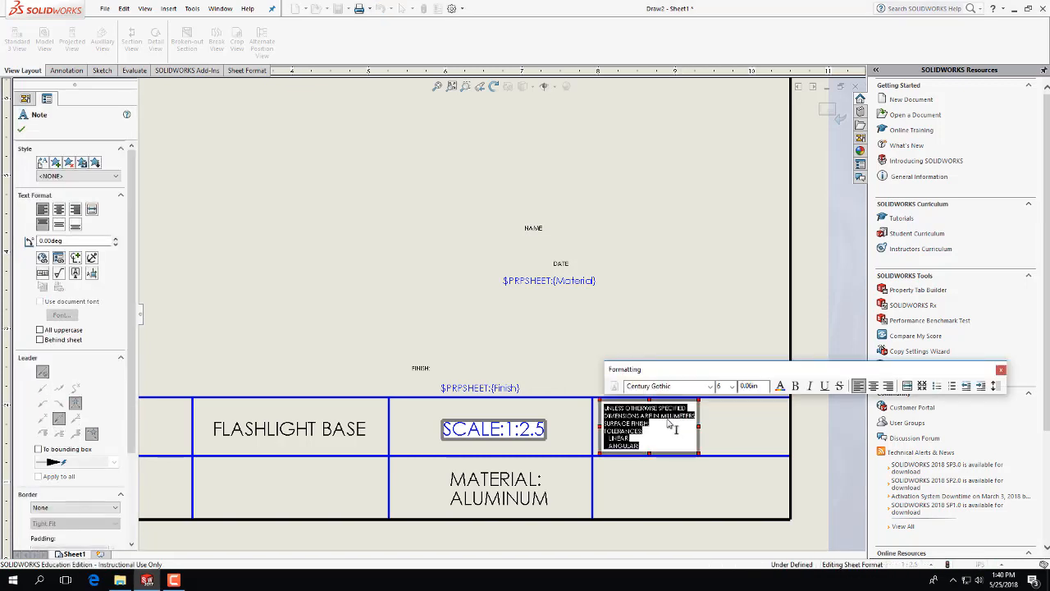
drag(661, 416, 699, 416)
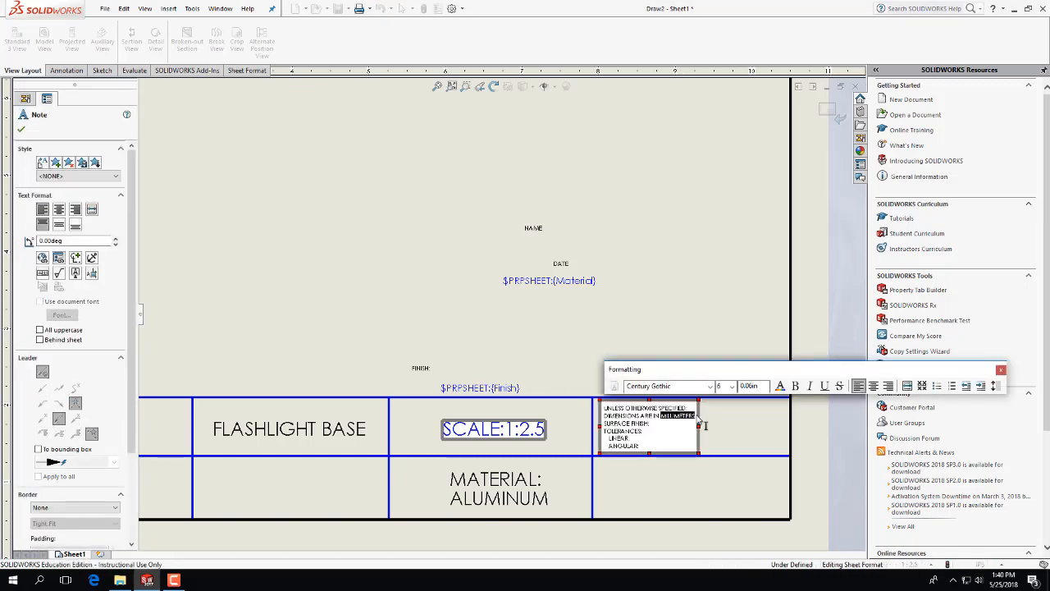
text(INCHES)
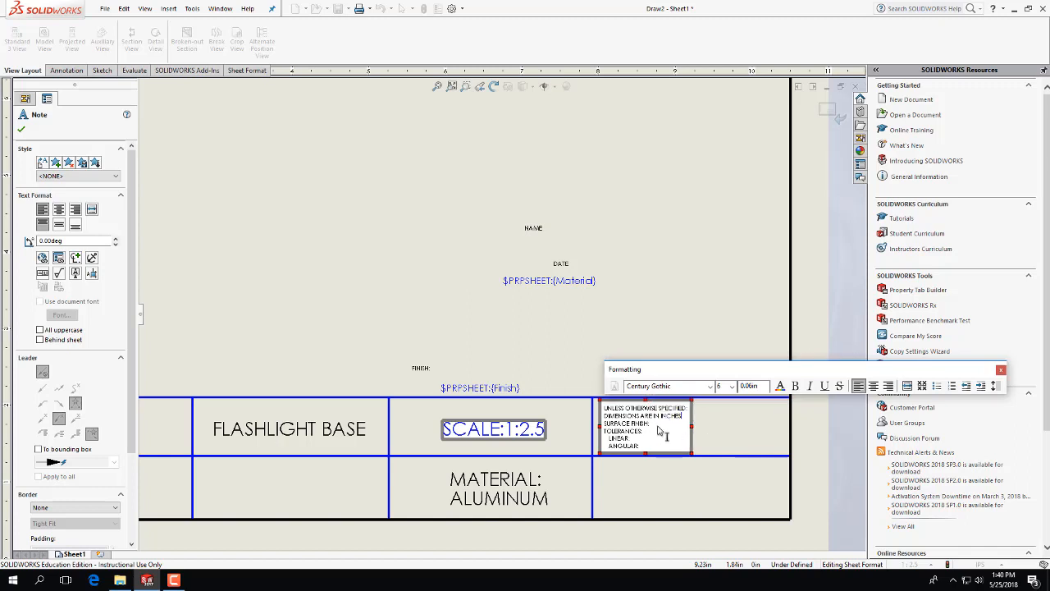
Remove the SURFACE FINISH, LINEAR, and ANGULAR lines from the tolerance note and enter 0.01 after TOLERANCES:.
drag(658, 426, 604, 426)
key(Delete)
key(Delete)
drag(642, 439, 586, 432)
key(Delete)
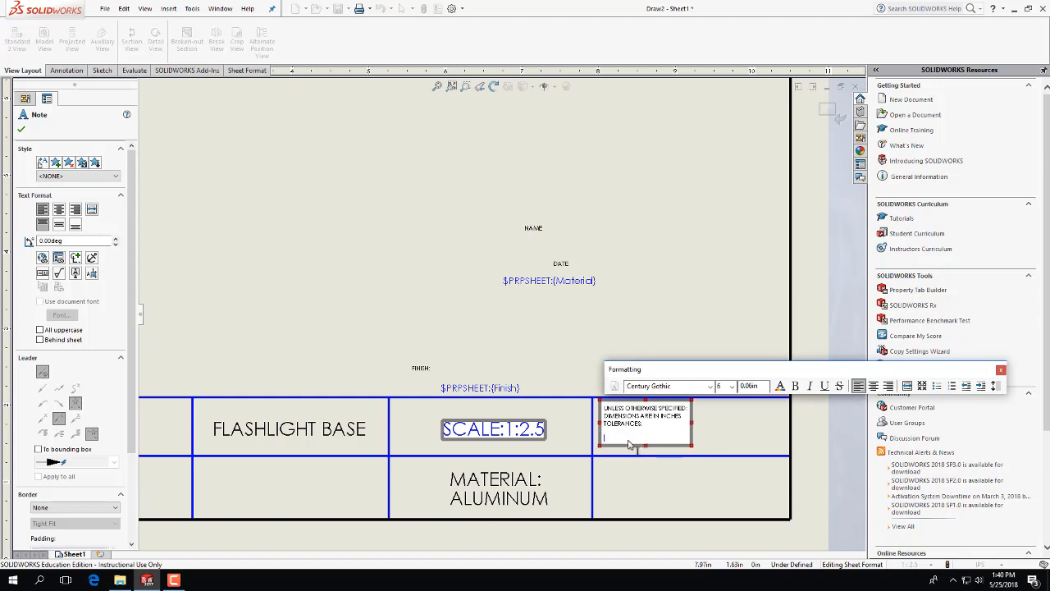
key(Delete)
key(Delete)
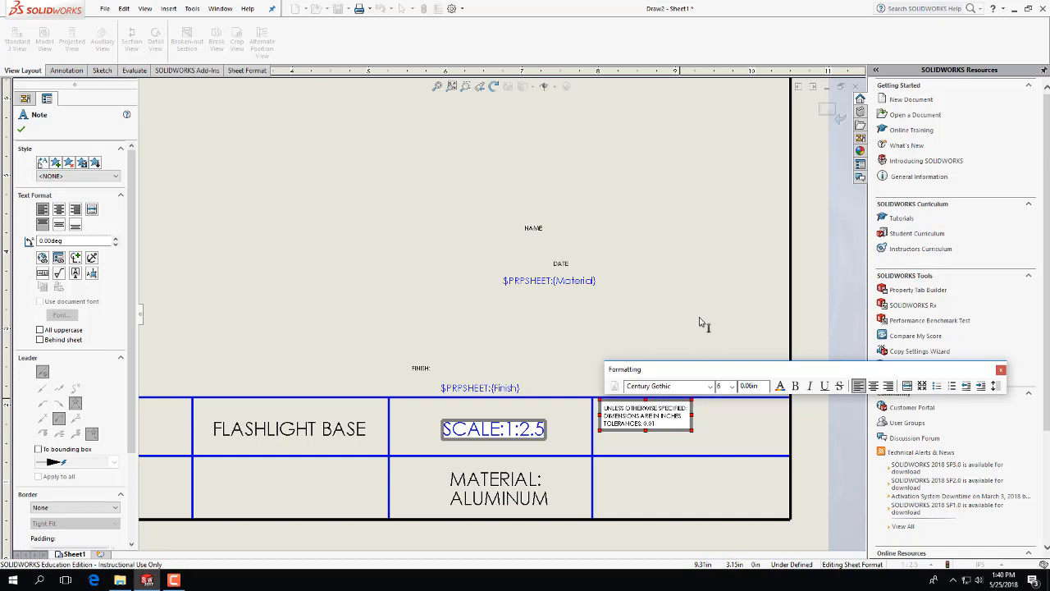
Set the tolerance note's font size to 12 and center the note in its title block cell.
key(ctrl+a)
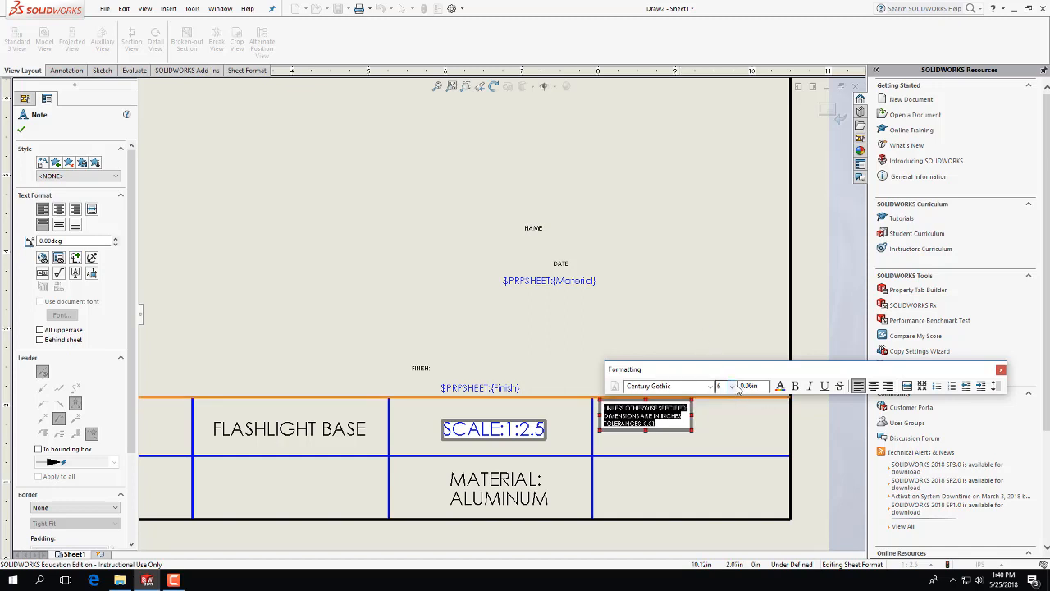
click(732, 386)
click(729, 446)
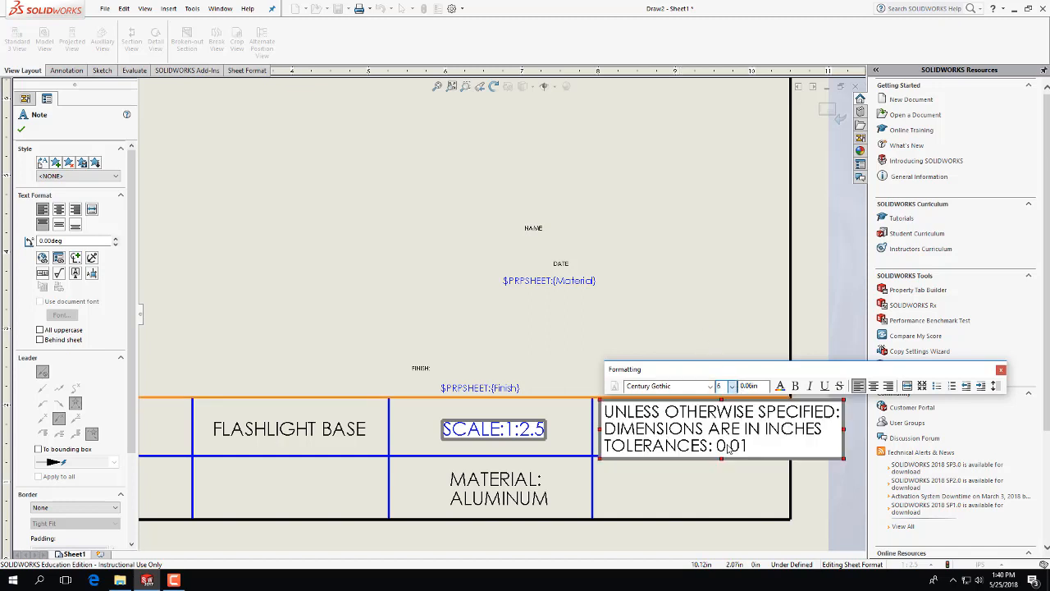
click(732, 386)
click(722, 439)
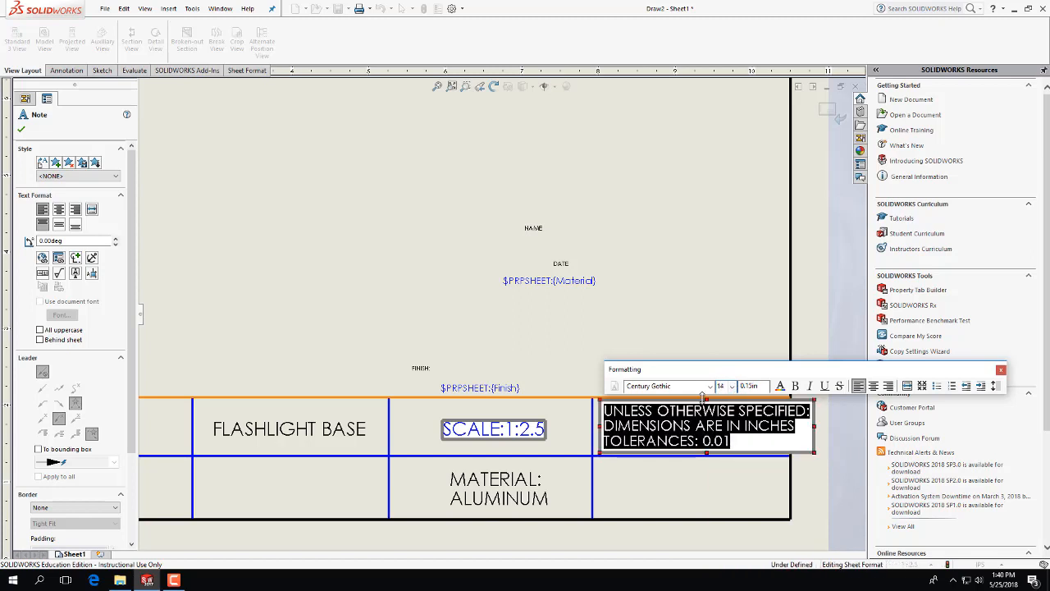
click(734, 387)
click(724, 431)
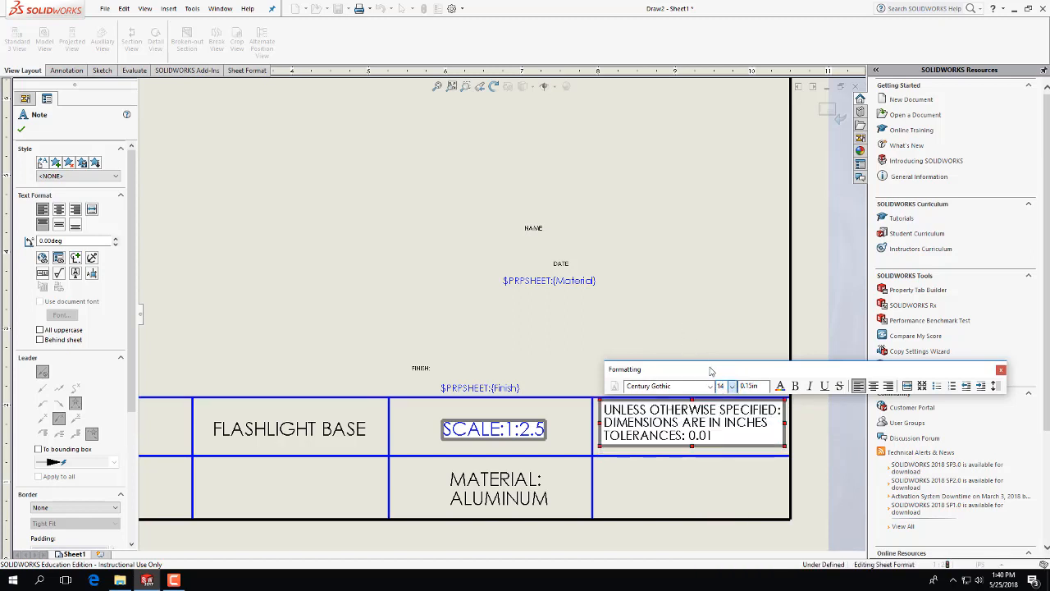
click(697, 335)
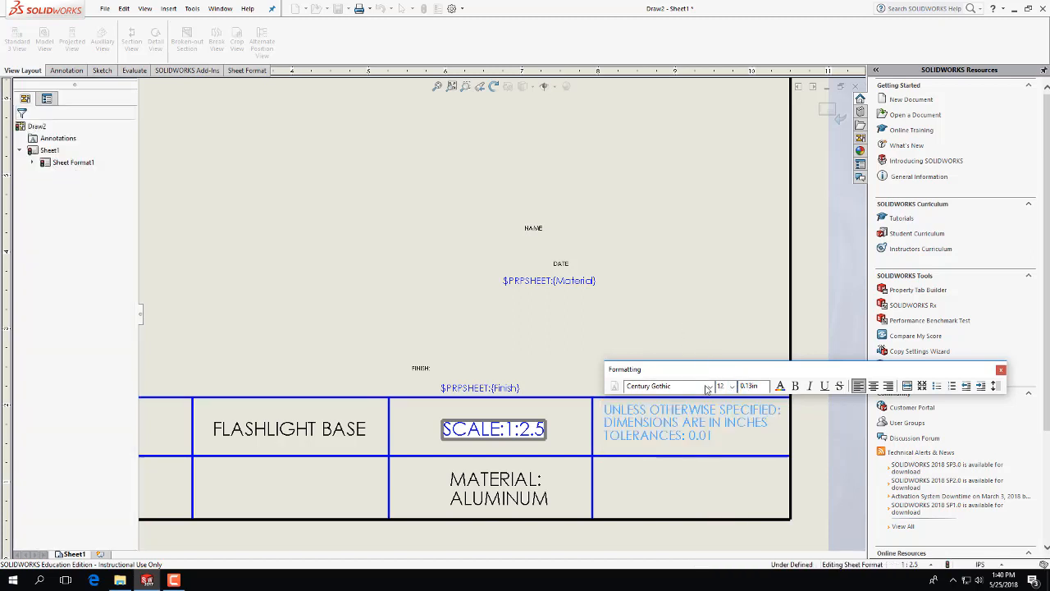
click(686, 425)
drag(686, 425, 685, 432)
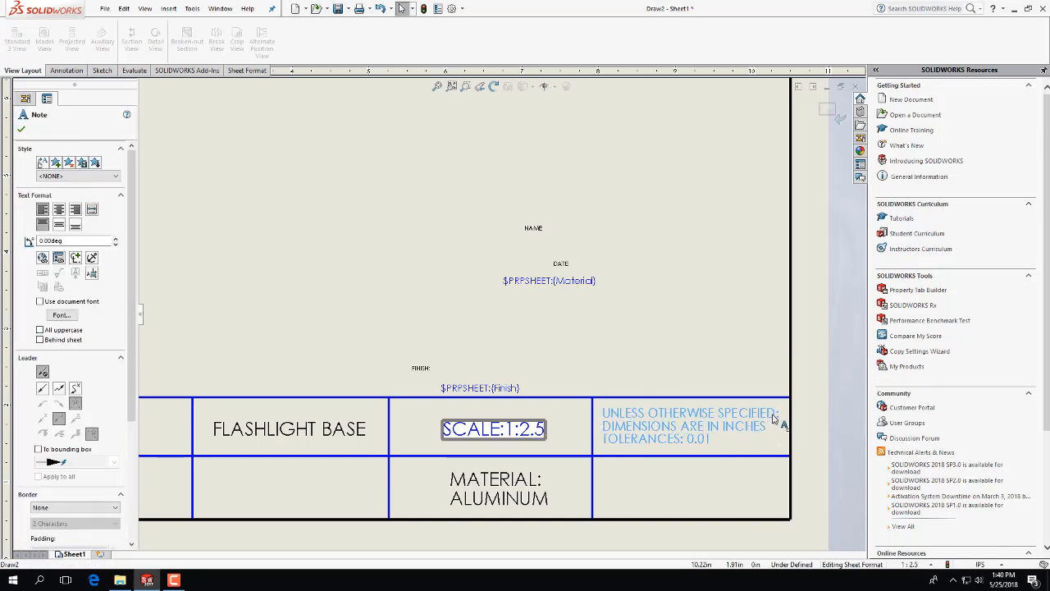
click(686, 346)
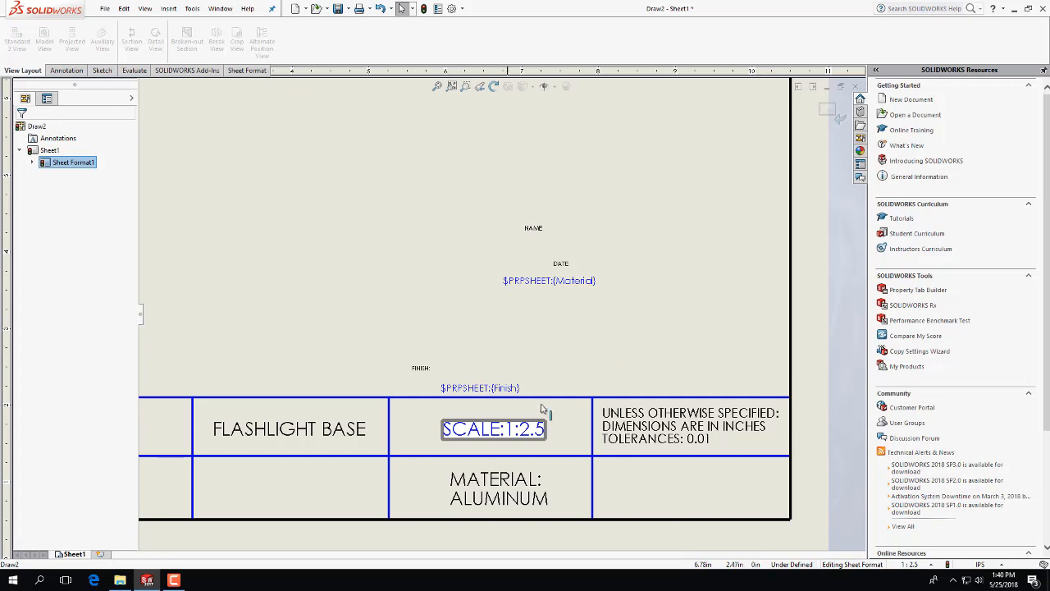
Move the DATE note into the second cell of the lower row and set its font size to 18.
click(561, 263)
key(Delete)
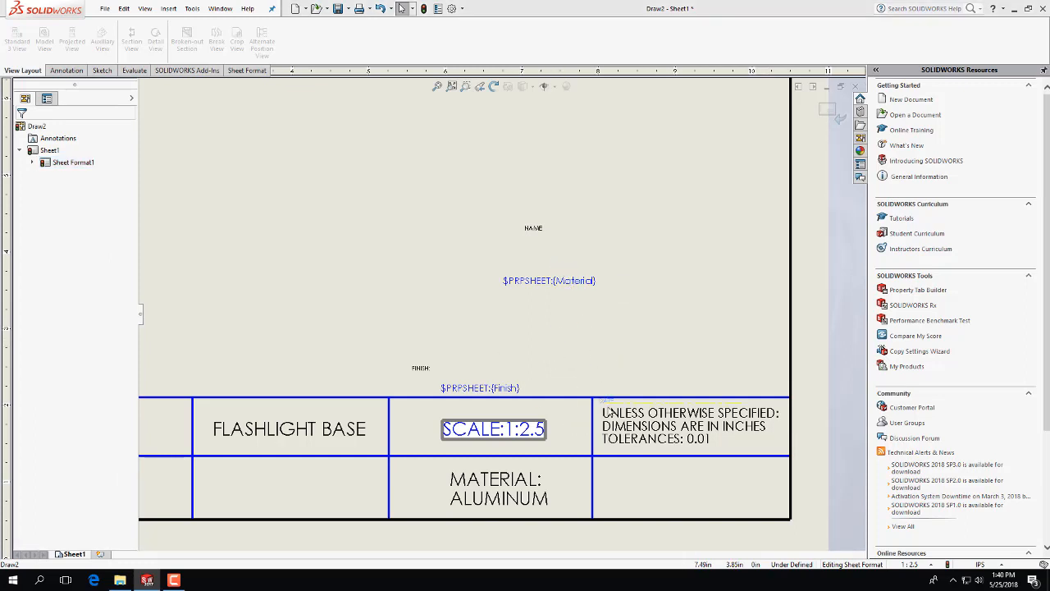
click(282, 487)
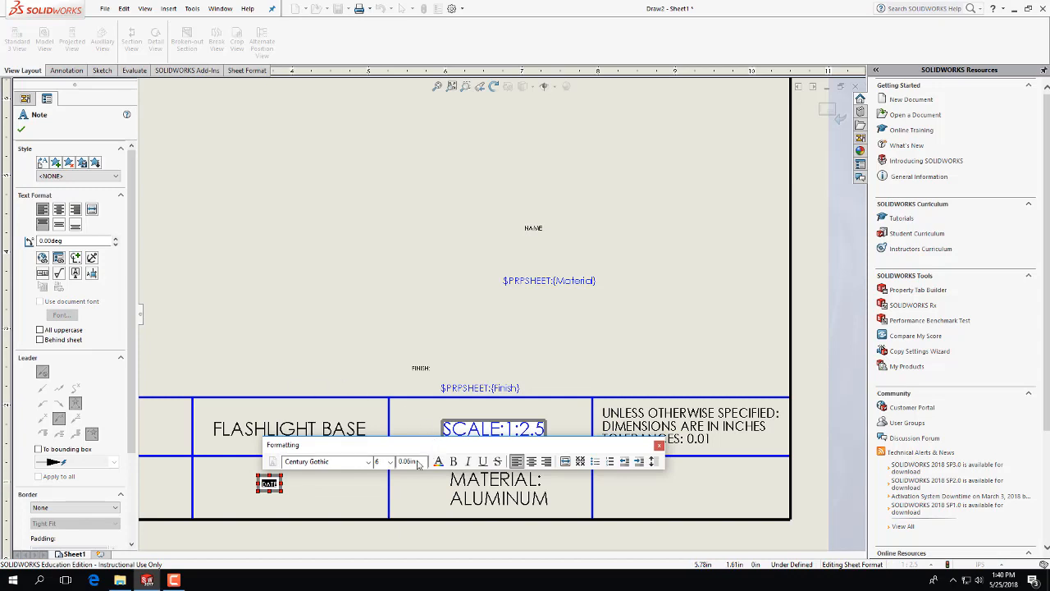
click(389, 462)
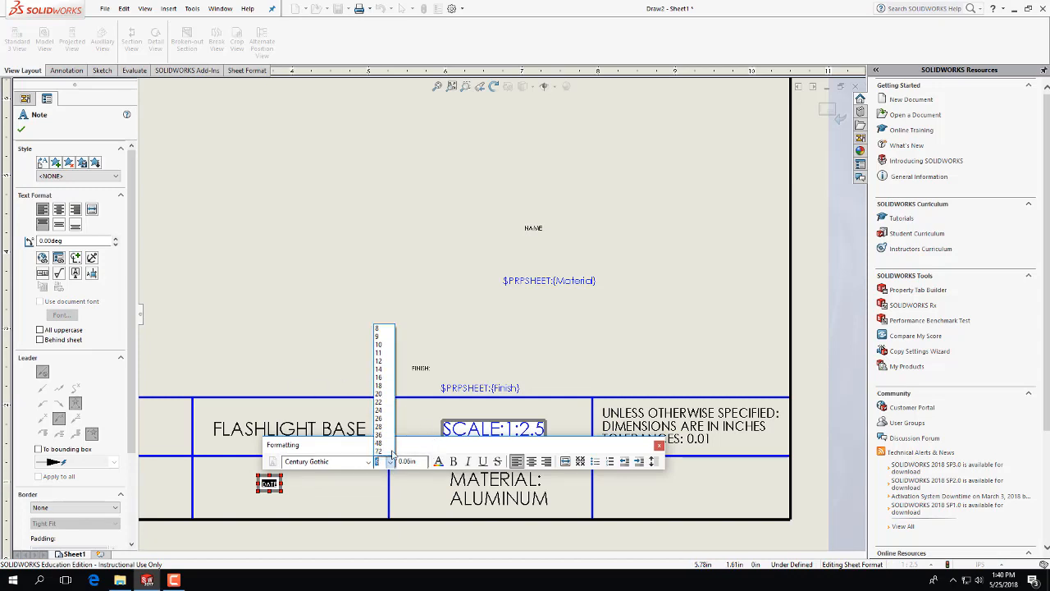
click(379, 385)
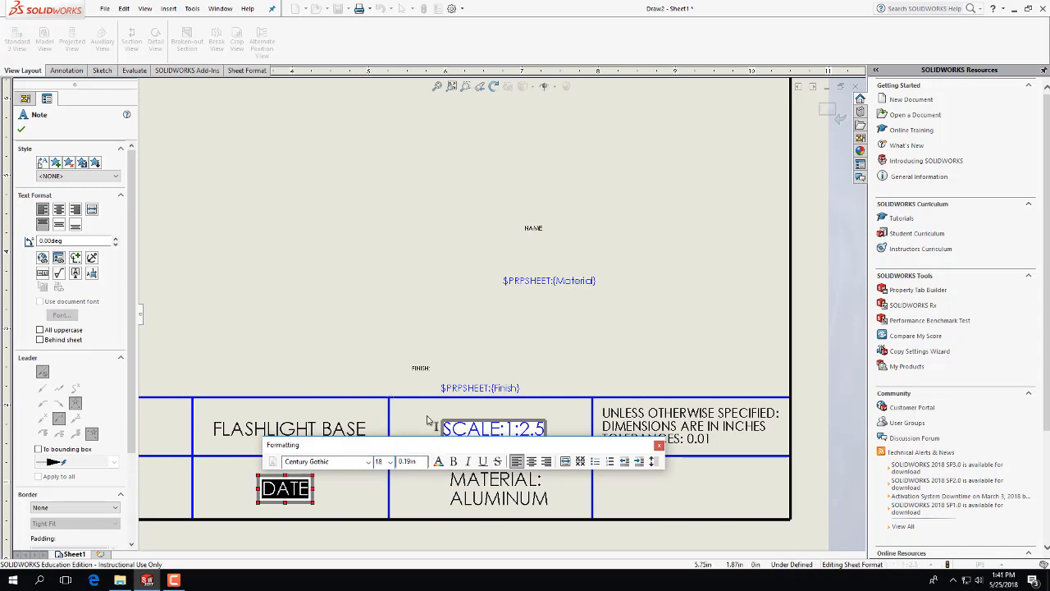
Replace the DATE text with May 5, 2018 and center the note in its cell.
text(M)
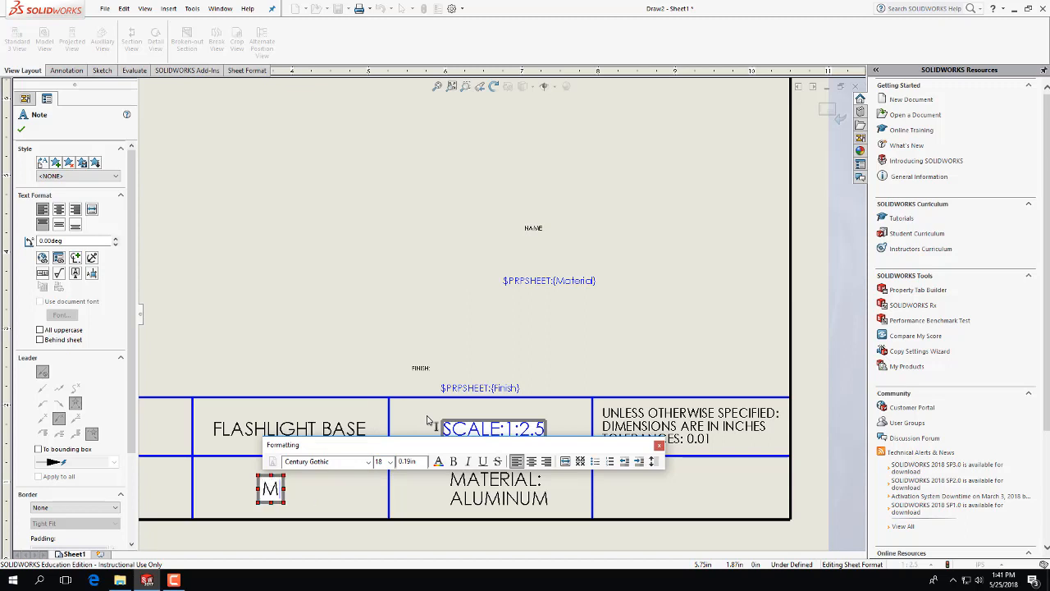
text(ay 5)
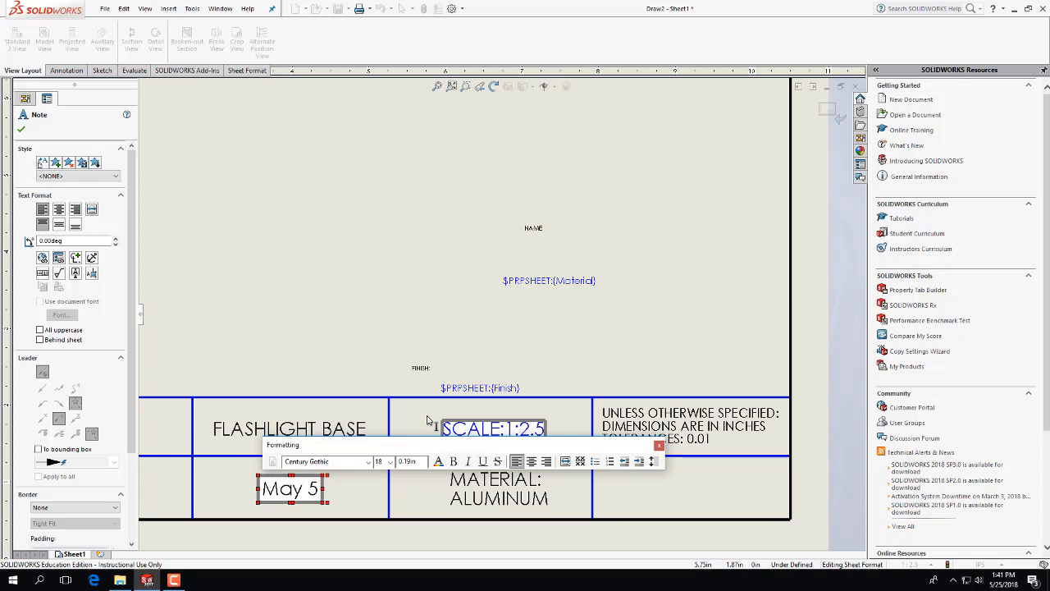
text(, 2018)
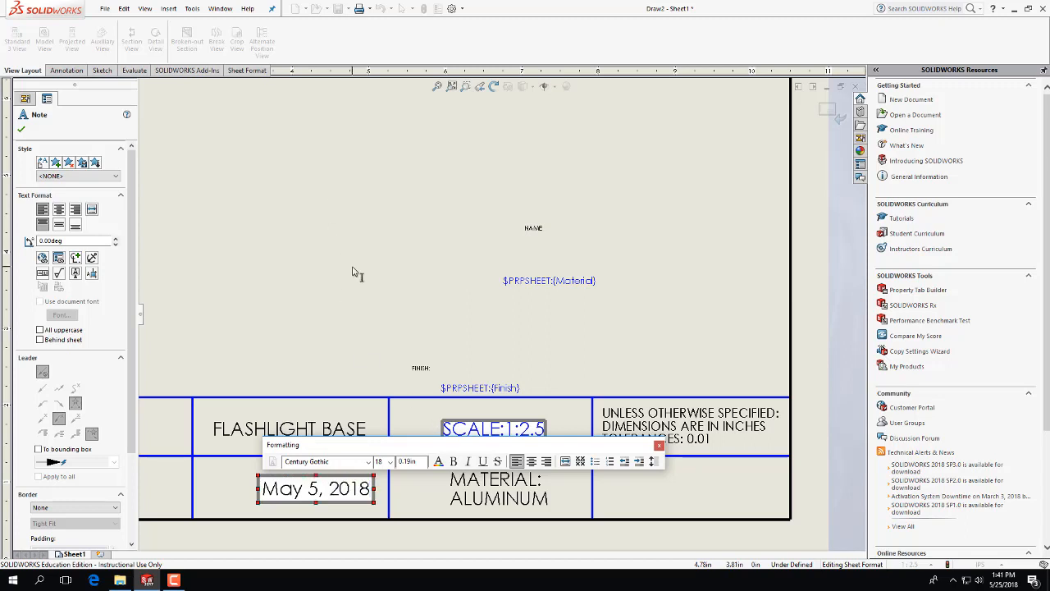
click(352, 271)
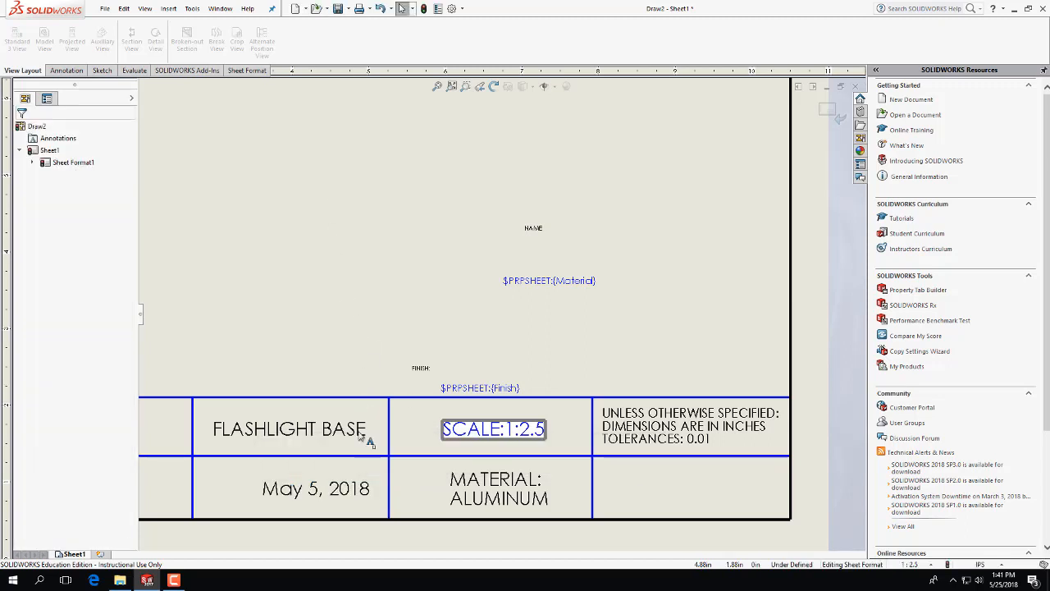
click(332, 489)
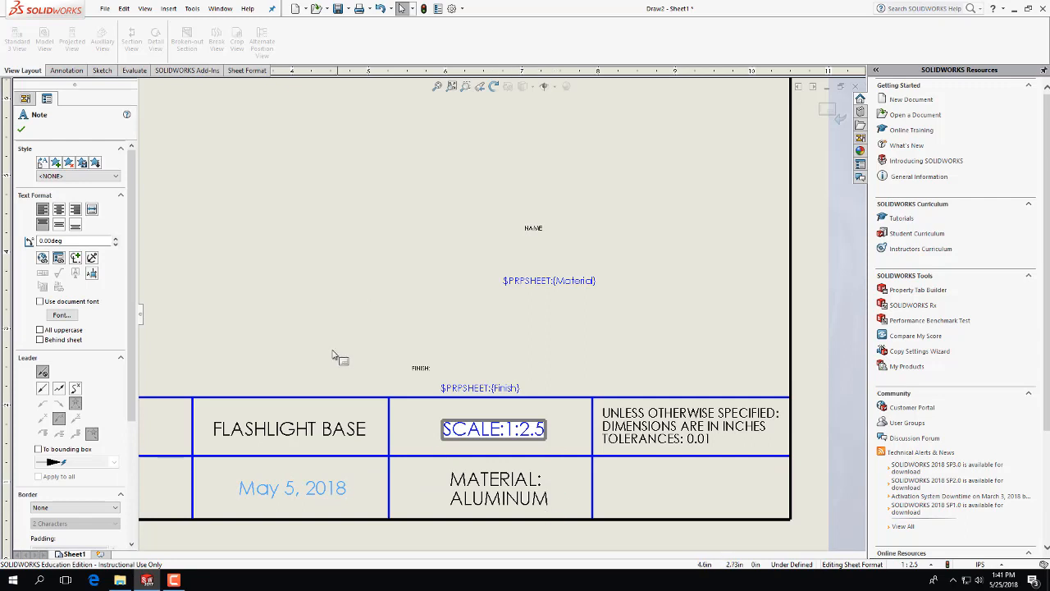
Duplicate the FLASHLIGHT BASE note into the first cell of the upper row and replace its text with the designer's full name.
scroll(298, 342, up, 3)
scroll(243, 386, down, 1)
click(409, 389)
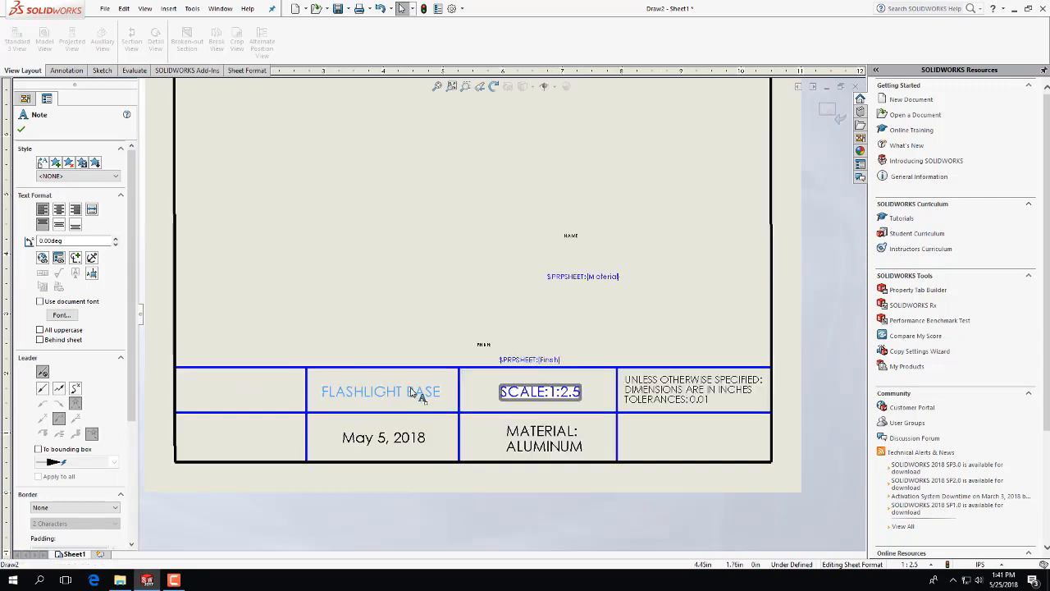
drag(413, 392, 304, 399)
double_click(273, 394)
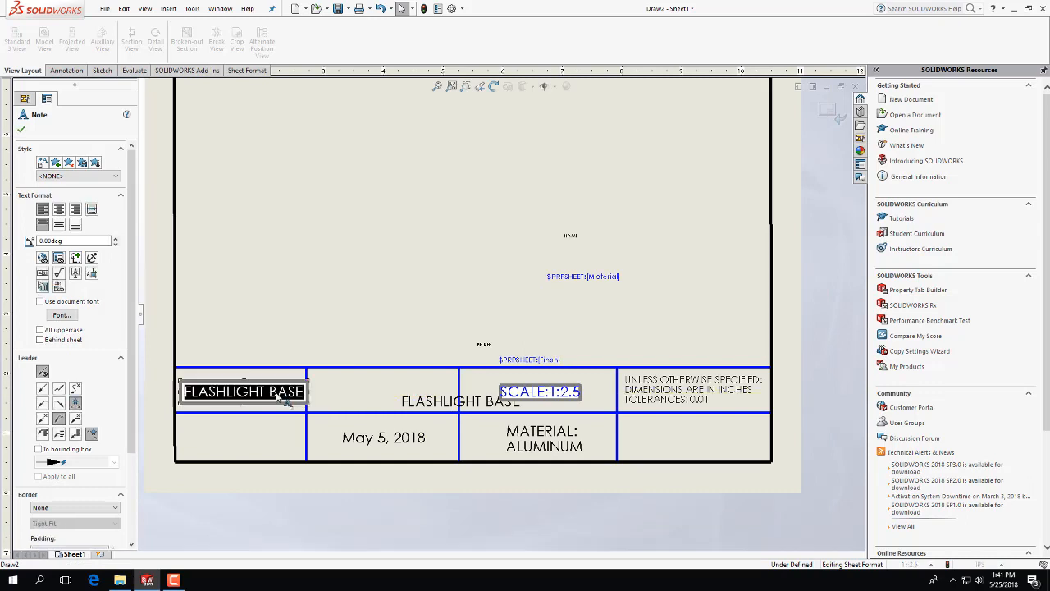
text(CHRI)
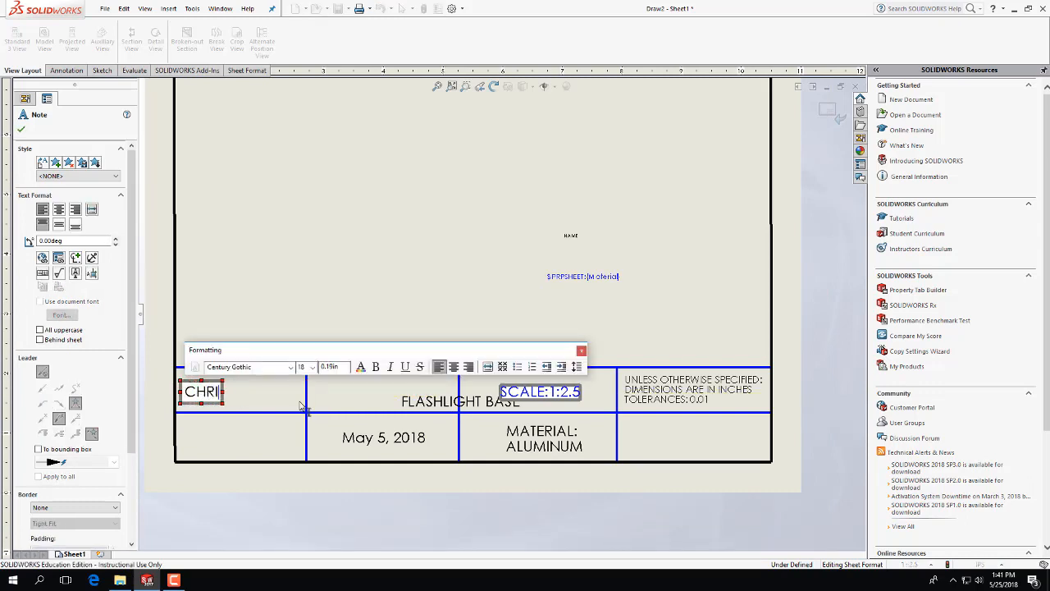
text(S BACHMAN)
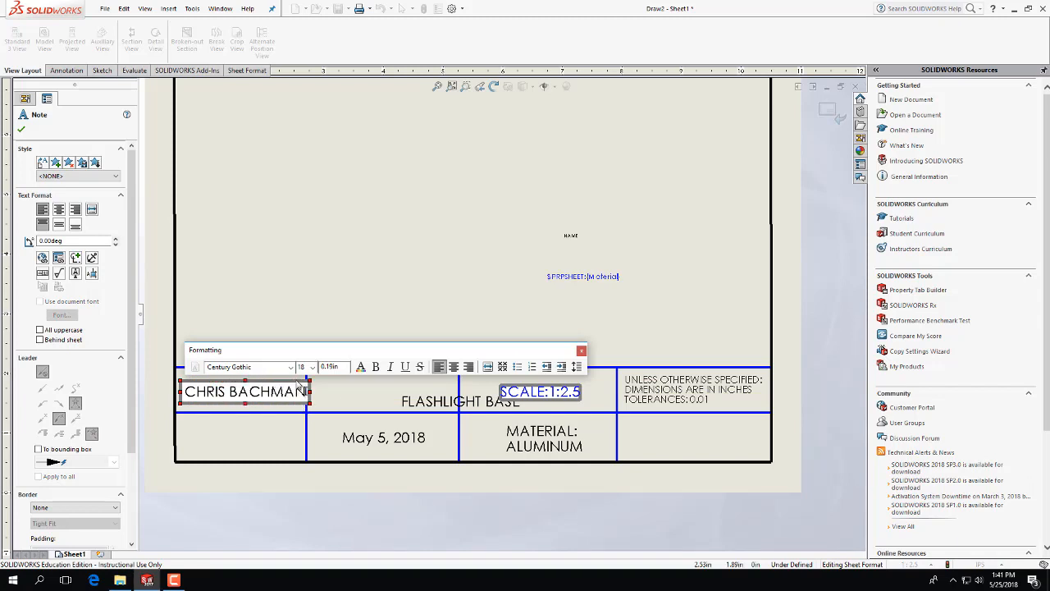
click(410, 403)
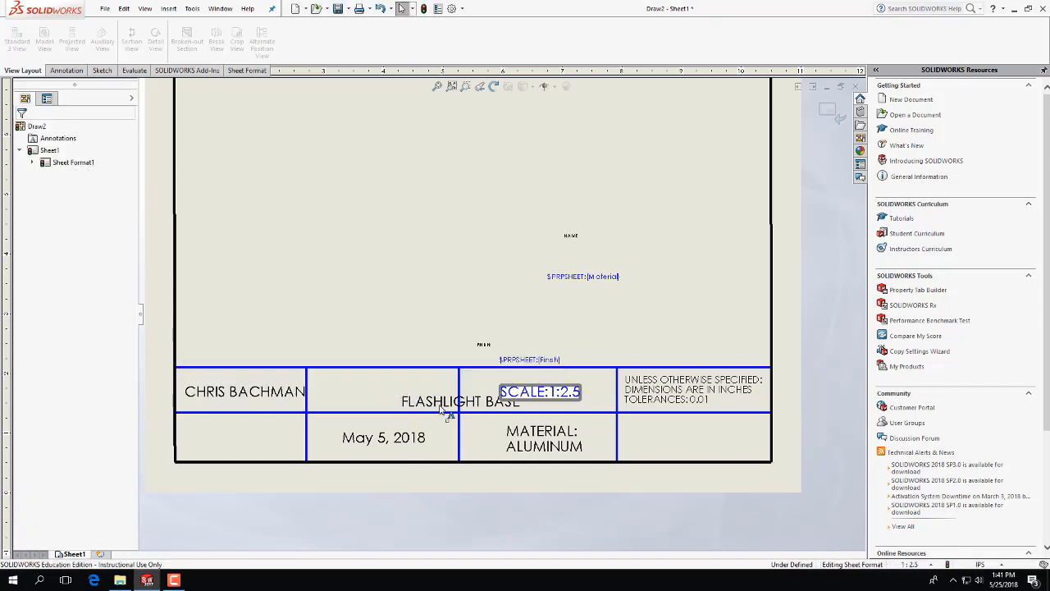
Center the FLASHLIGHT BASE note in the second cell of the upper row and the name note in the first cell.
drag(452, 413, 353, 392)
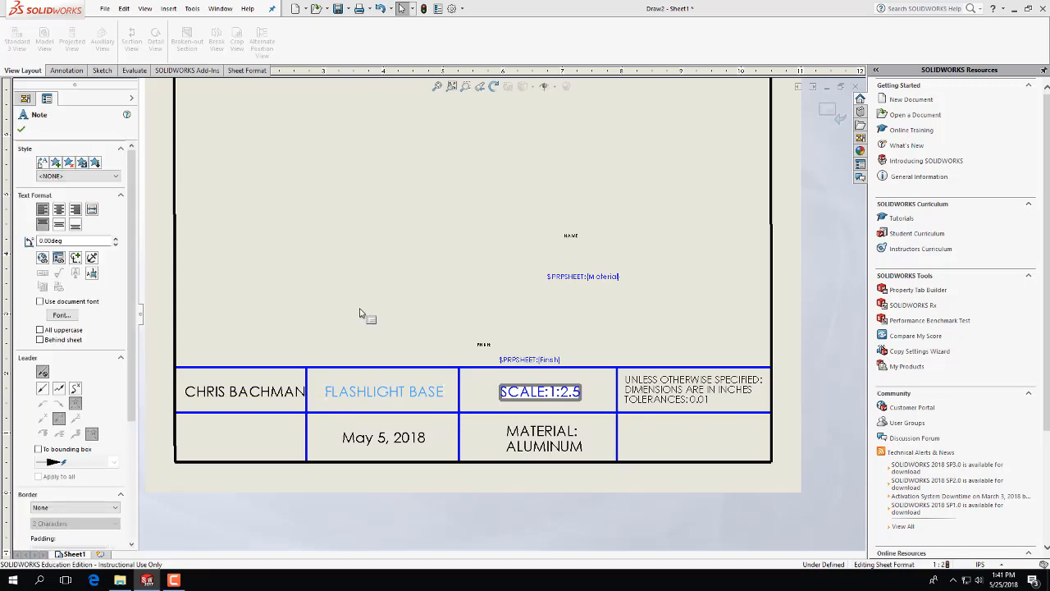
click(407, 340)
drag(274, 395, 271, 394)
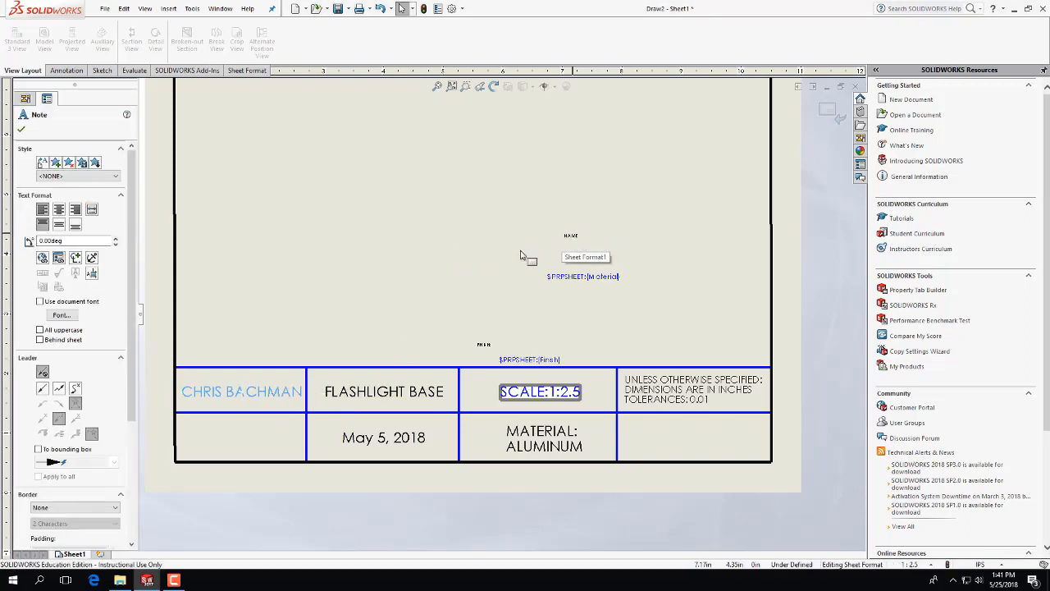
click(210, 276)
Duplicate the name note and place the copy in the first cell of the lower row.
click(276, 393)
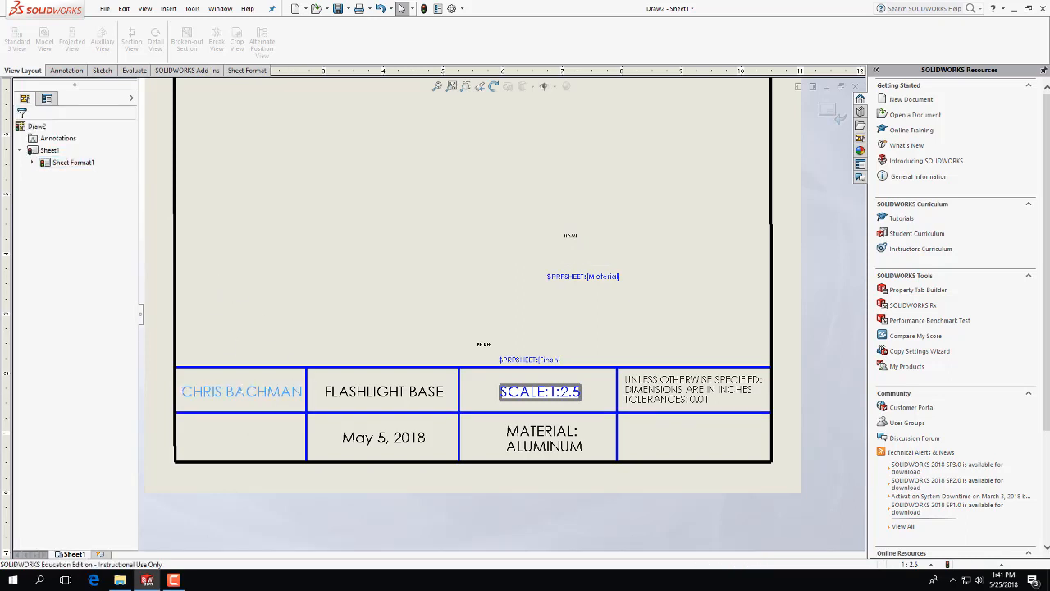
text(CHRIS BACHMAN)
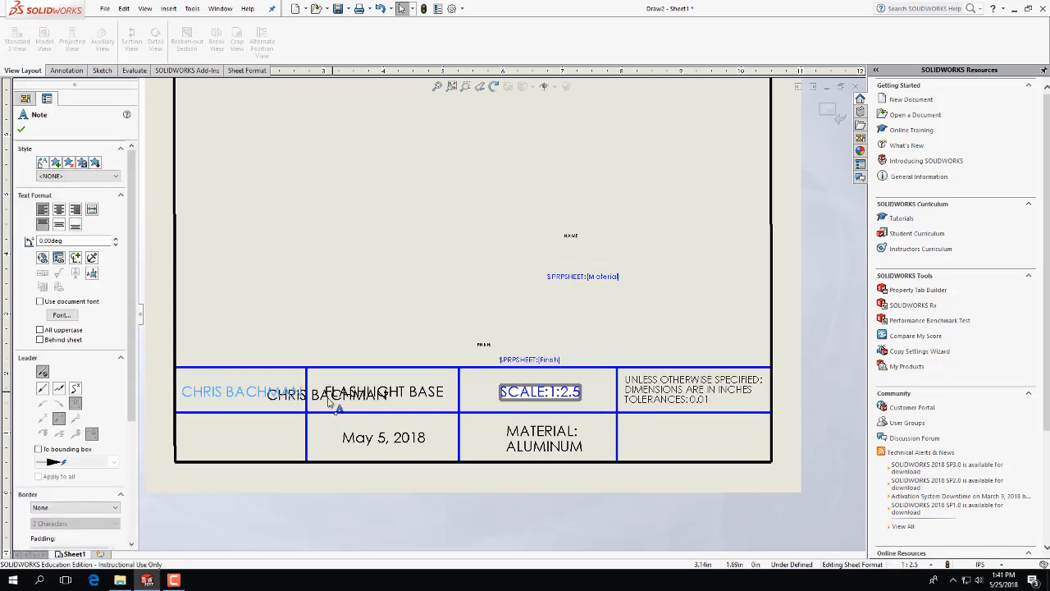
click(319, 400)
drag(319, 402, 252, 441)
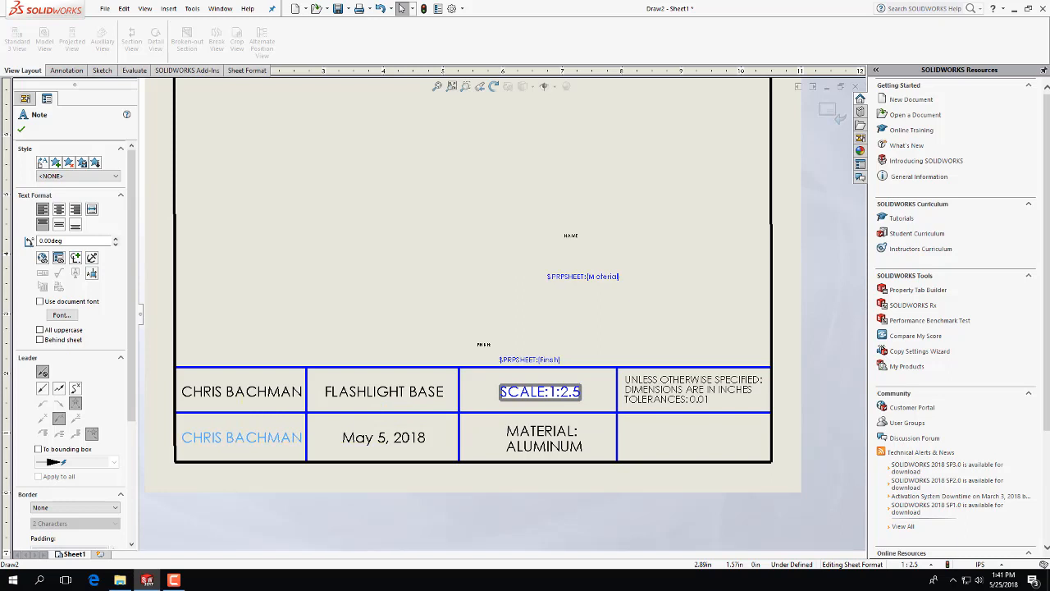
Try to replace the copied note's text with CAL STATE LA and add a second line.
double_click(263, 441)
text(CA)
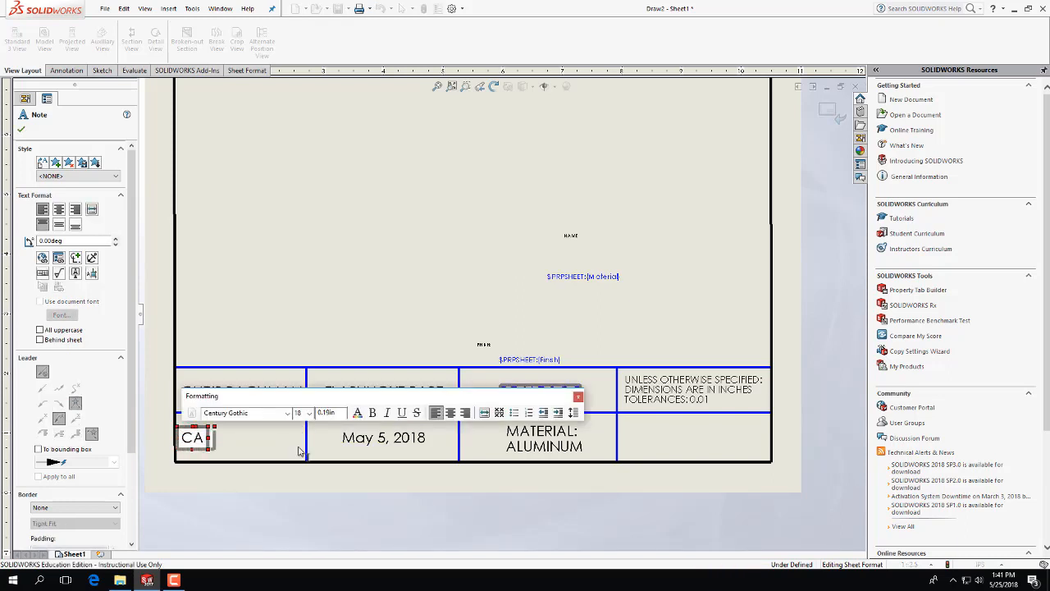
text(L STATE LA)
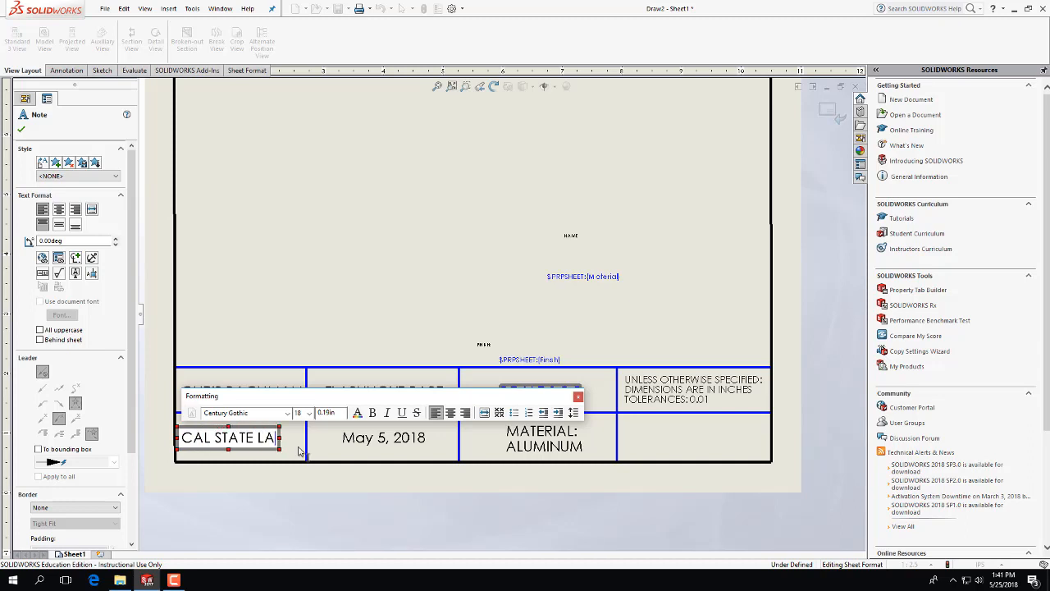
key(Return)
key(Delete)
key(Delete)
key(Delete)
key(Delete)
key(Delete)
key(Delete)
key(Delete)
key(Delete)
key(Delete)
key(Delete)
key(Delete)
key(Delete)
key(Delete)
key(Delete)
key(Delete)
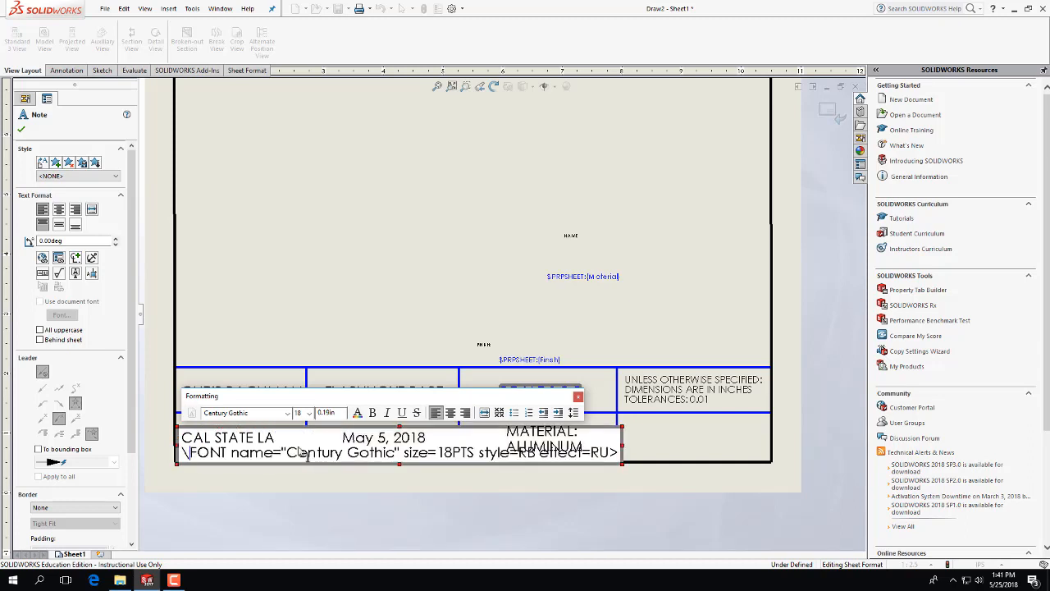
key(Escape)
Replace the lower-row note's text with CAL STATE LA and MECH ENG on two lines, and center it in its cell.
double_click(261, 445)
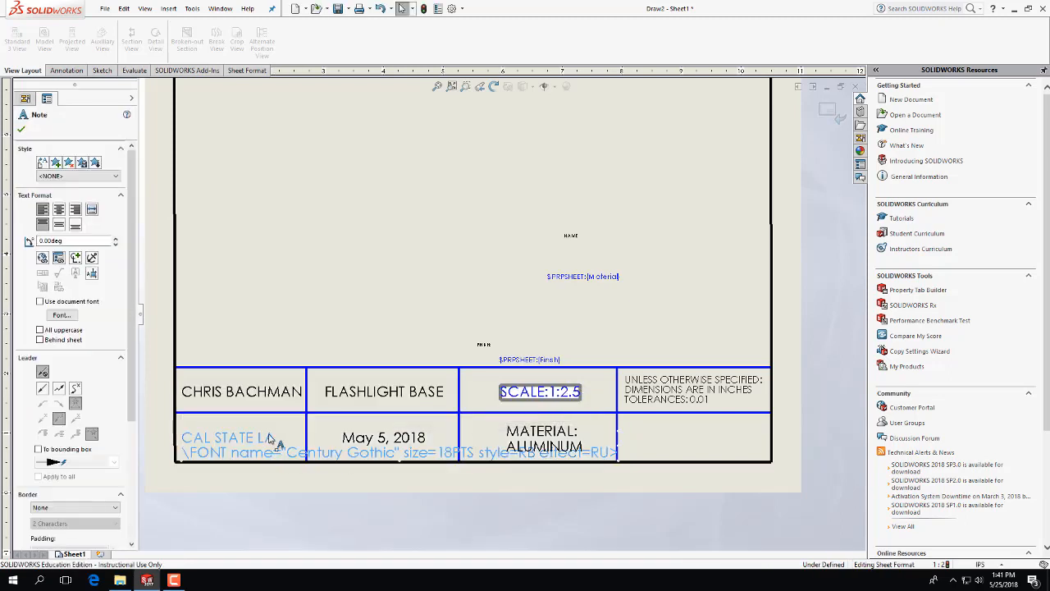
text(C)
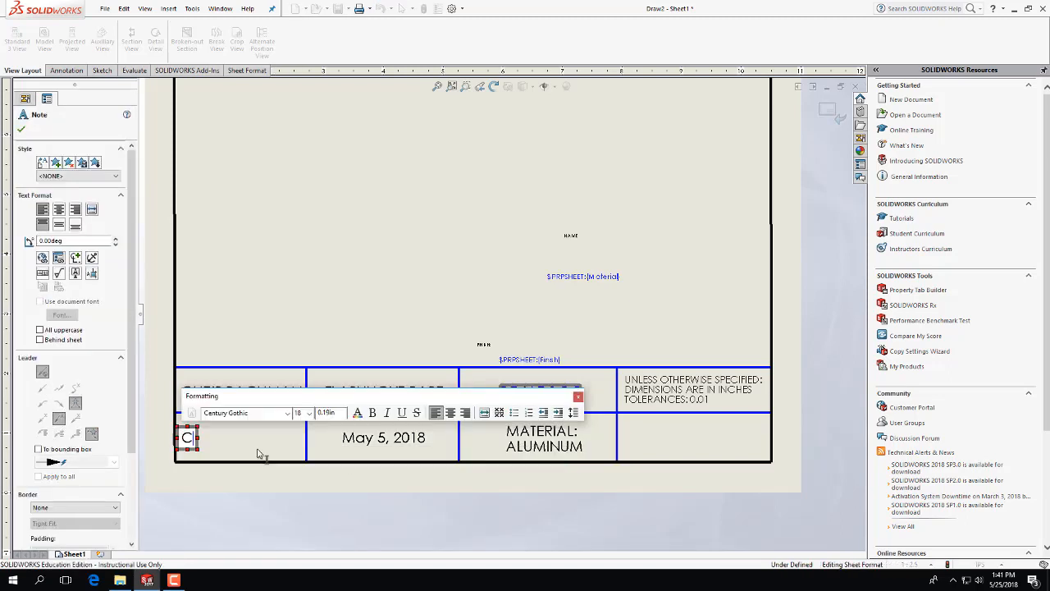
text(AL STATE LA)
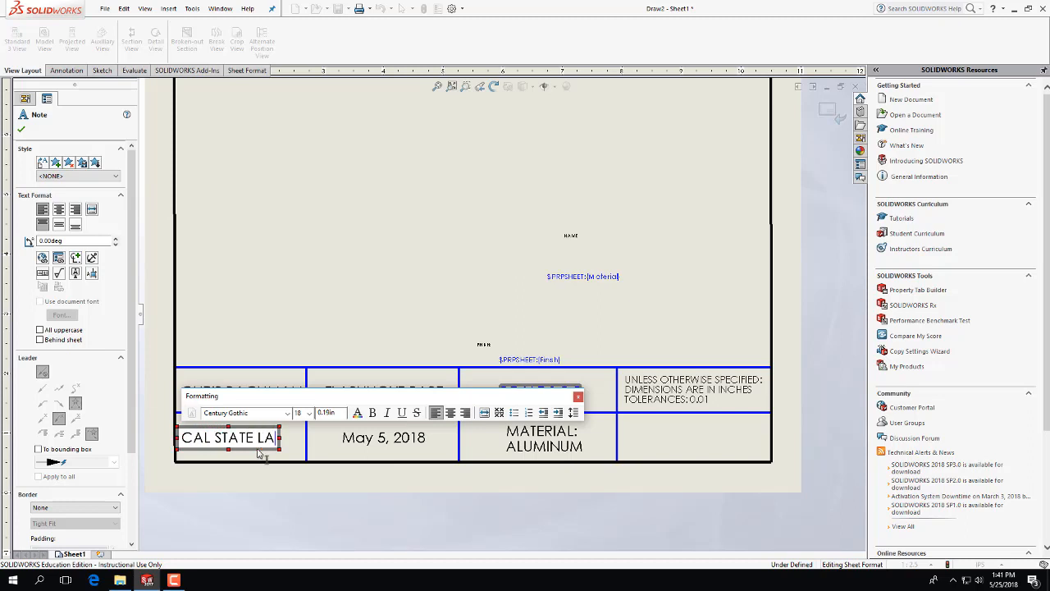
key(Return)
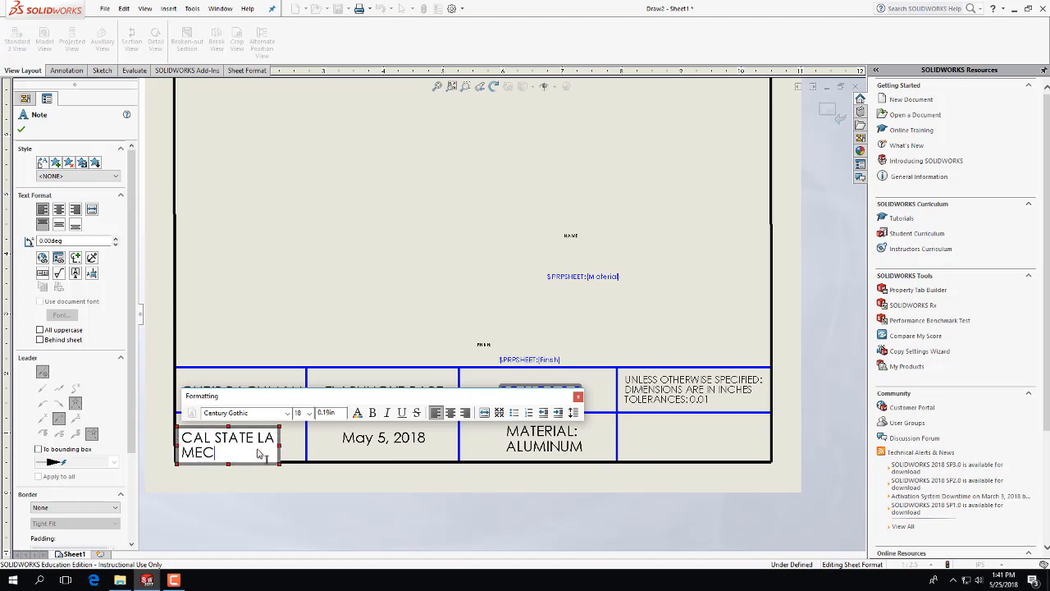
click(359, 288)
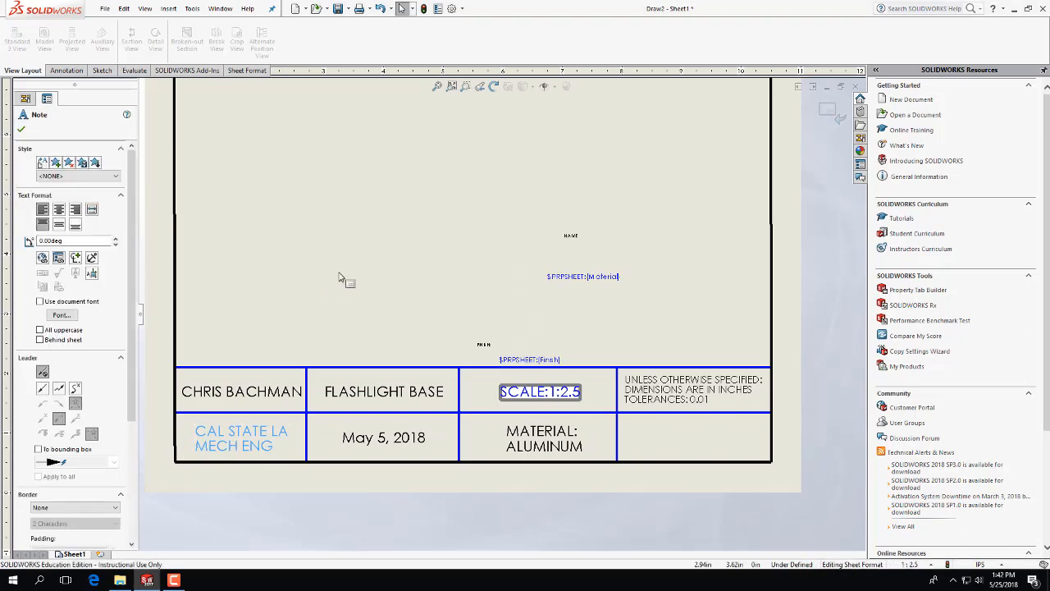
Delete the leftover NAME, Material, FINISH and Finish notes above the title block and leave the SCALE note deselected.
click(418, 277)
click(544, 358)
key(Delete)
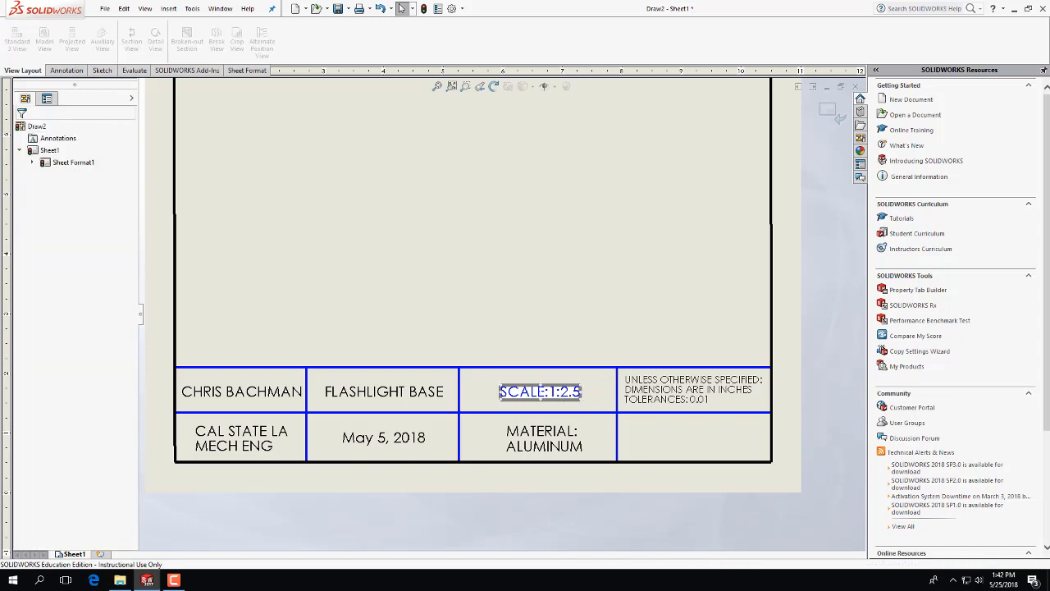
double_click(540, 391)
click(544, 306)
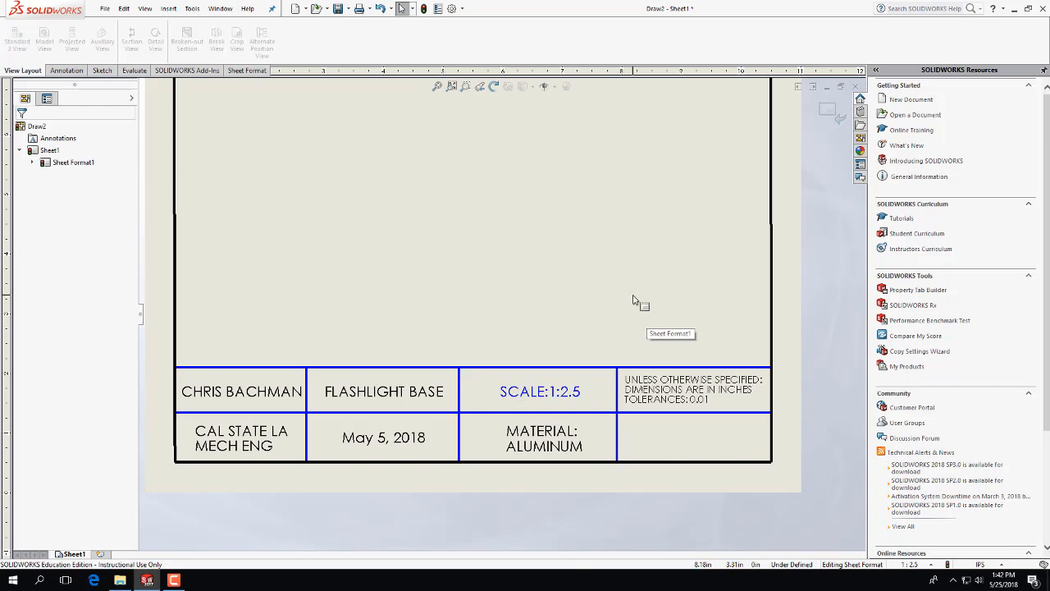
Leave sheet format editing and return to editing the drawing sheet.
scroll(488, 378, up, 3)
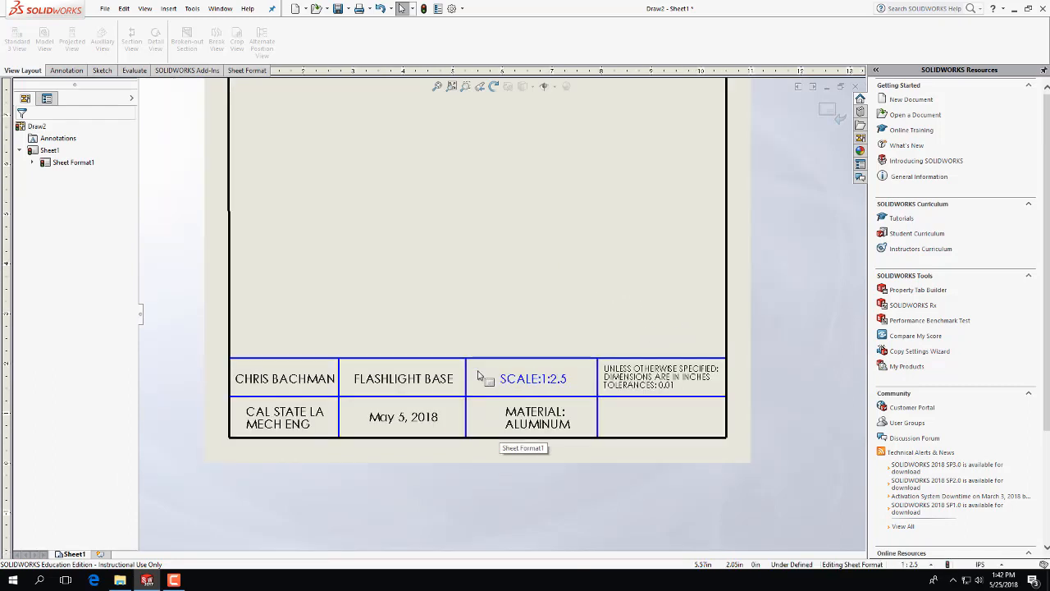
scroll(551, 281, up, 1)
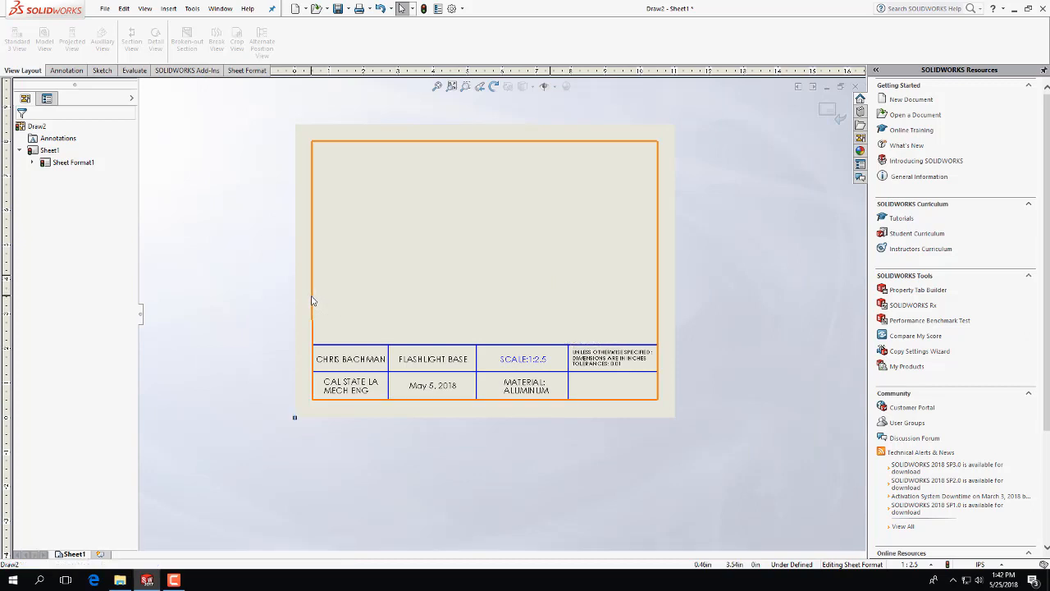
click(401, 301)
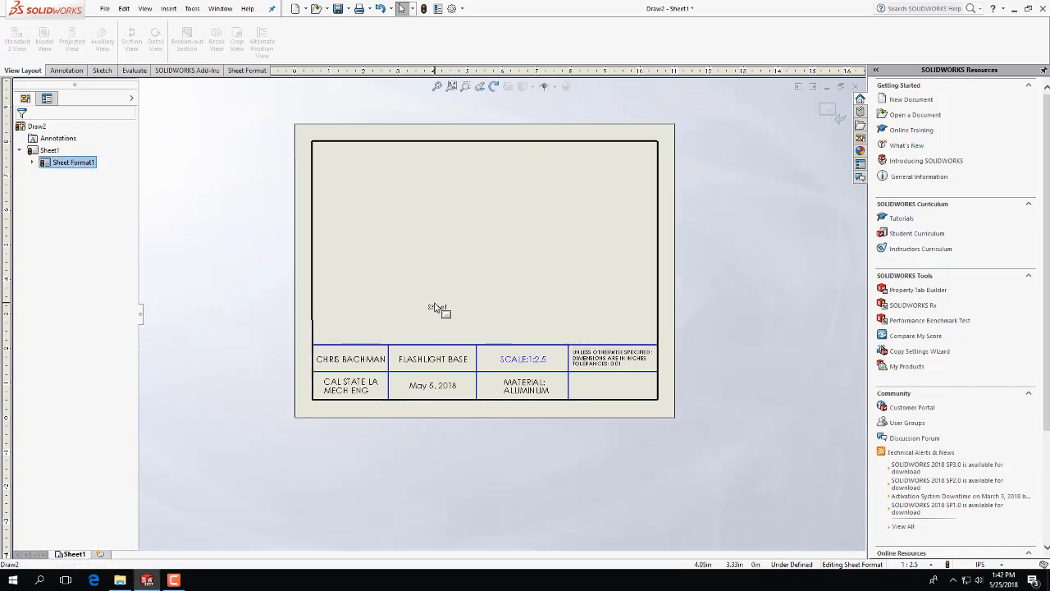
right_click(82, 164)
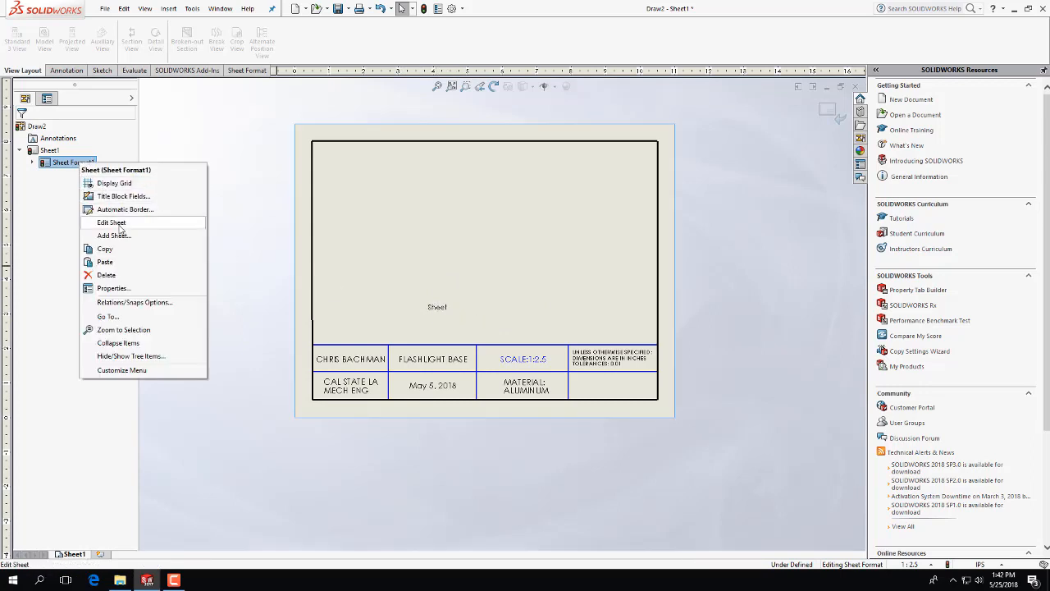
click(119, 224)
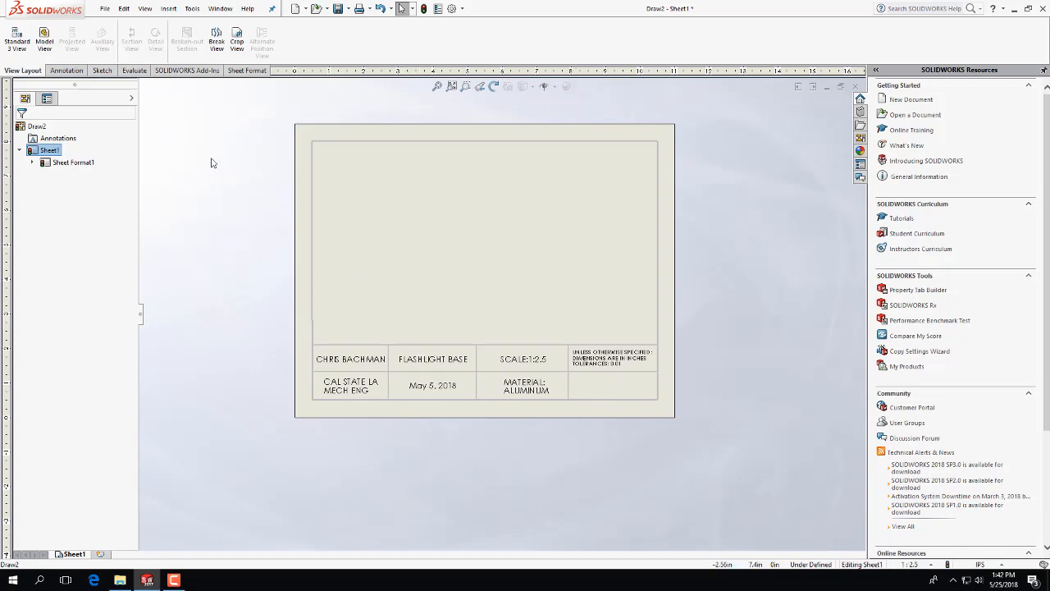
Start the Standard 3 View command for the drawing sheet.
click(65, 70)
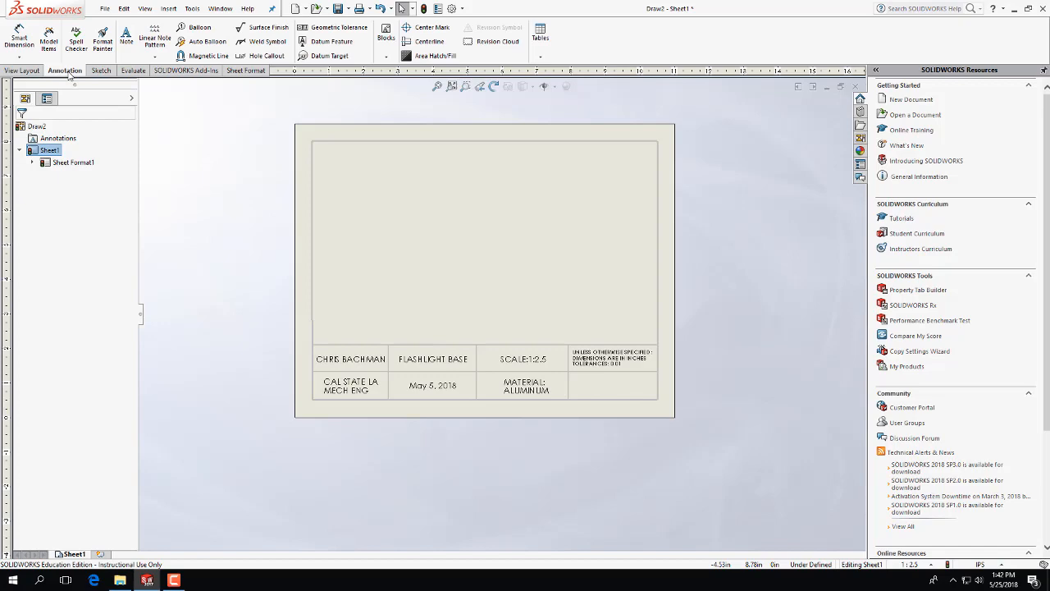
click(20, 71)
click(16, 38)
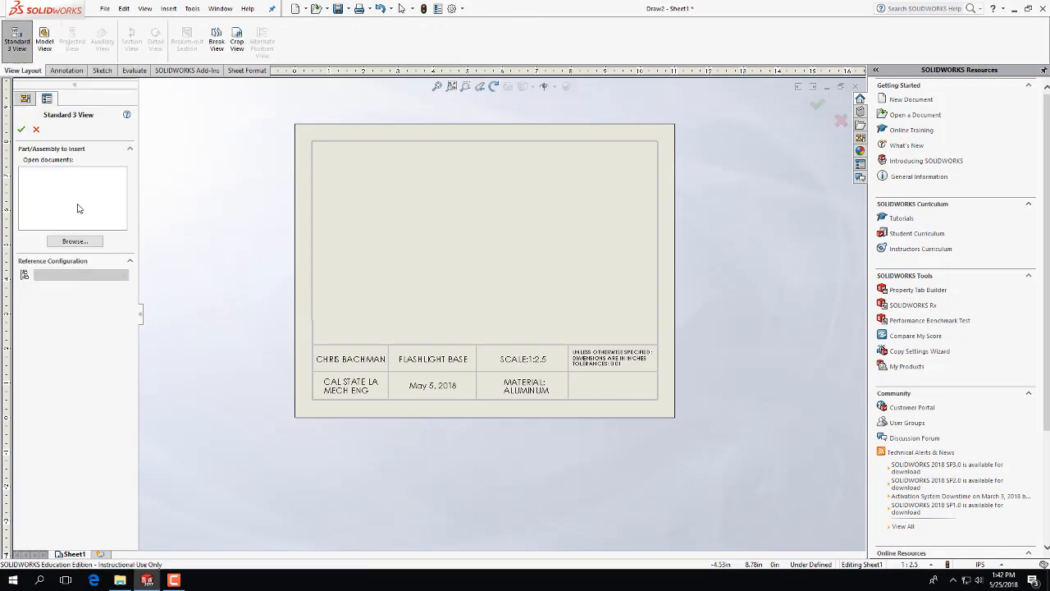
click(82, 244)
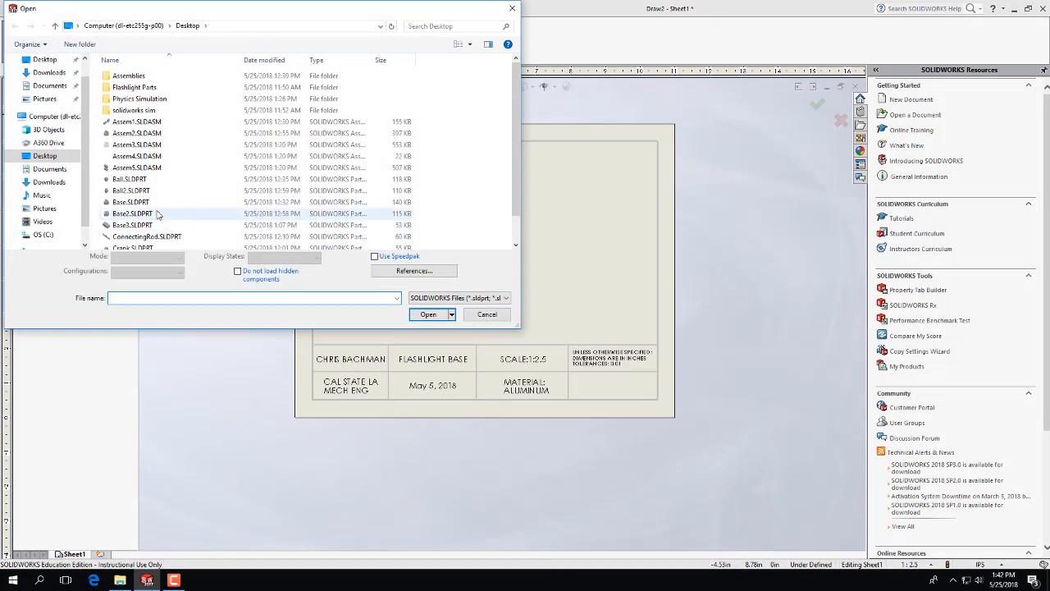
scroll(145, 169, down, 1)
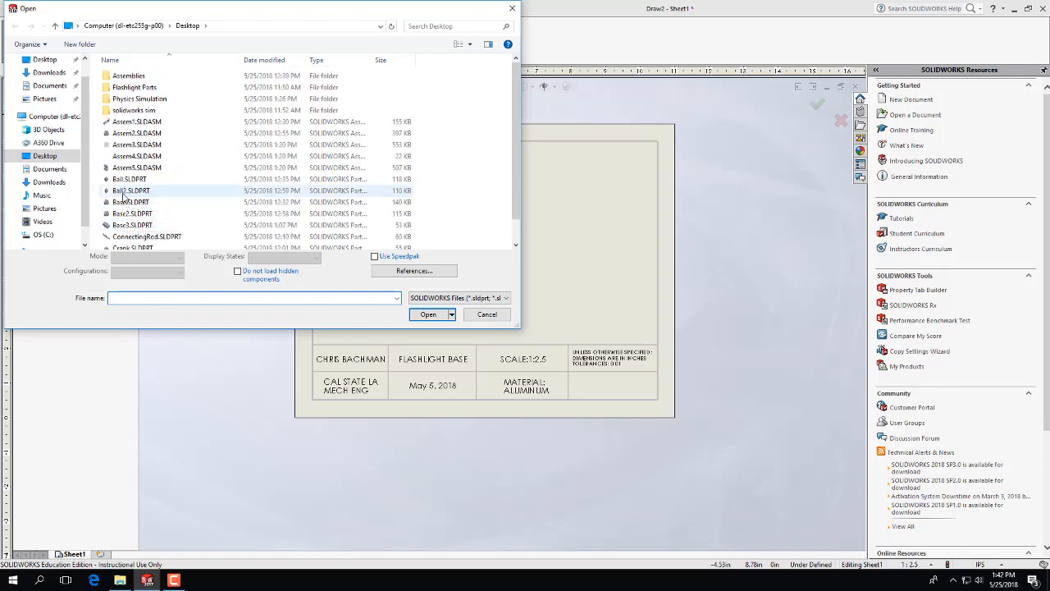
double_click(139, 88)
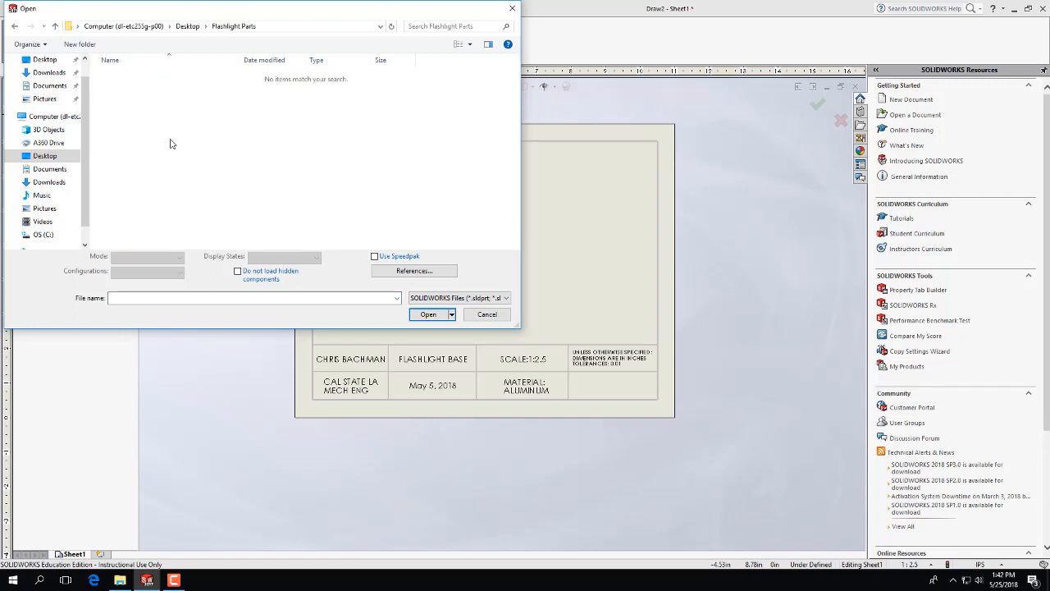
click(484, 317)
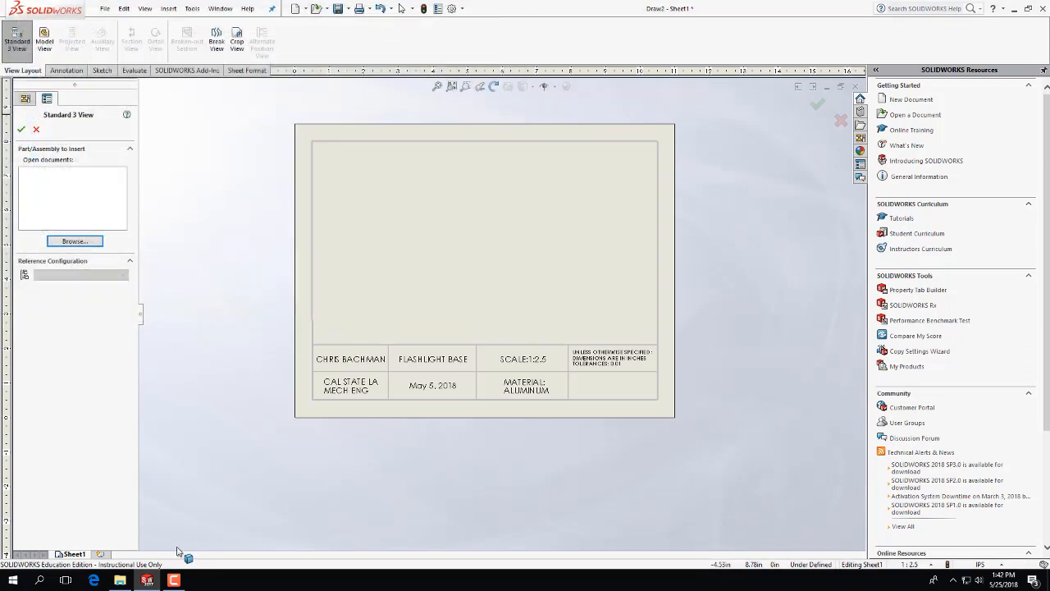
click(173, 580)
click(999, 530)
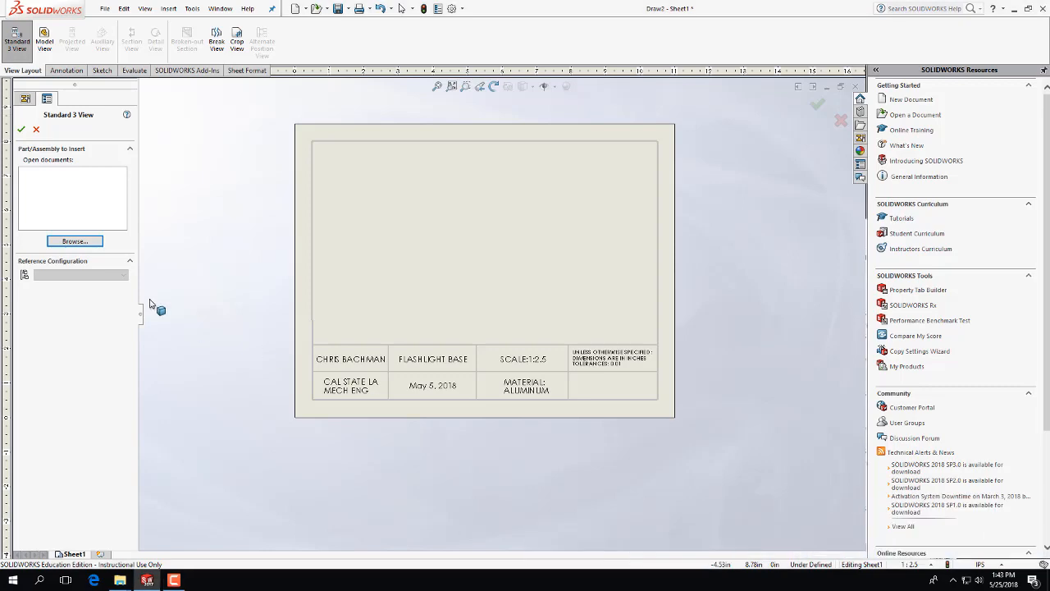
Insert the standard three views of Flashlight.SLDPRT from the Desktop folder onto the sheet.
click(75, 241)
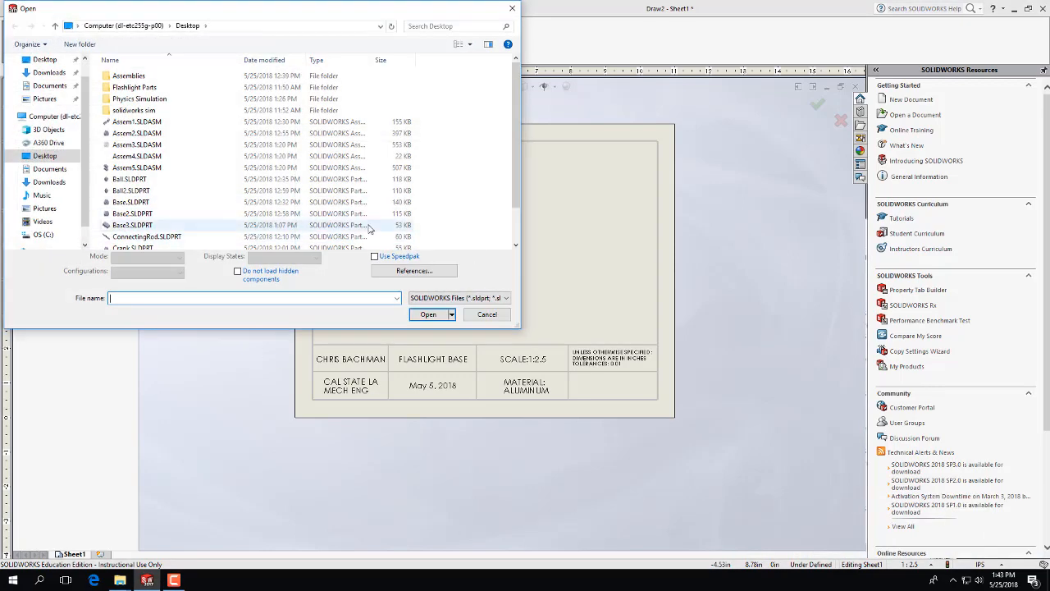
click(141, 179)
scroll(143, 180, down, 2)
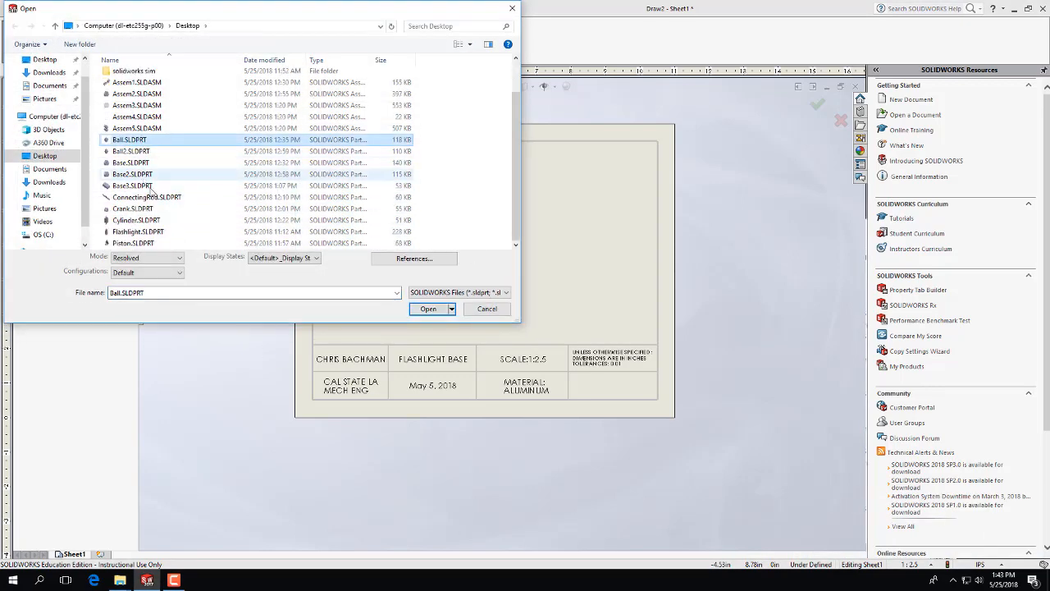
click(138, 231)
click(427, 310)
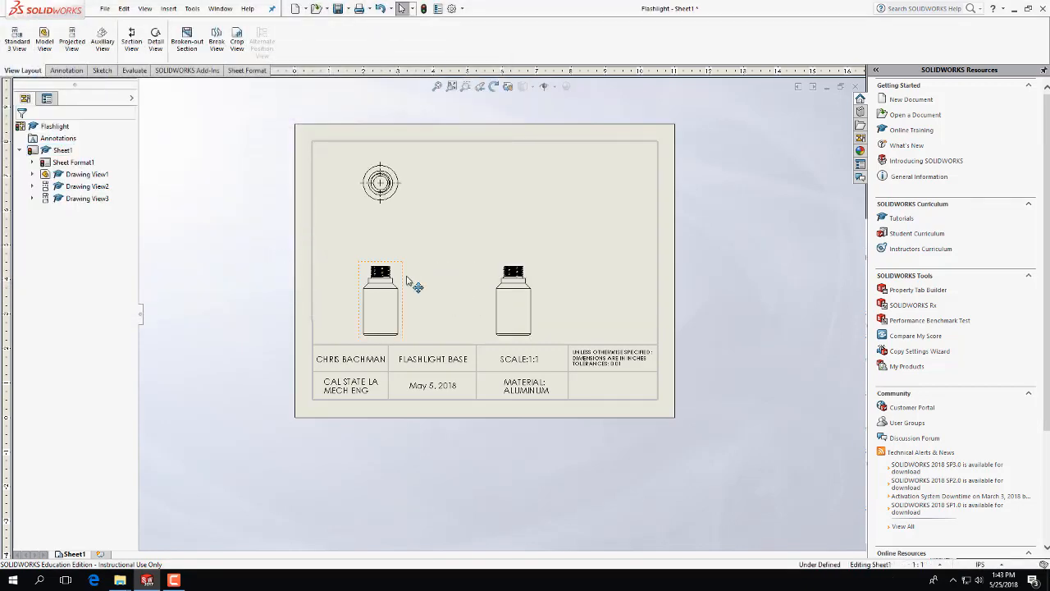
Delete the projected side view beside the front view of the flashlight.
click(519, 292)
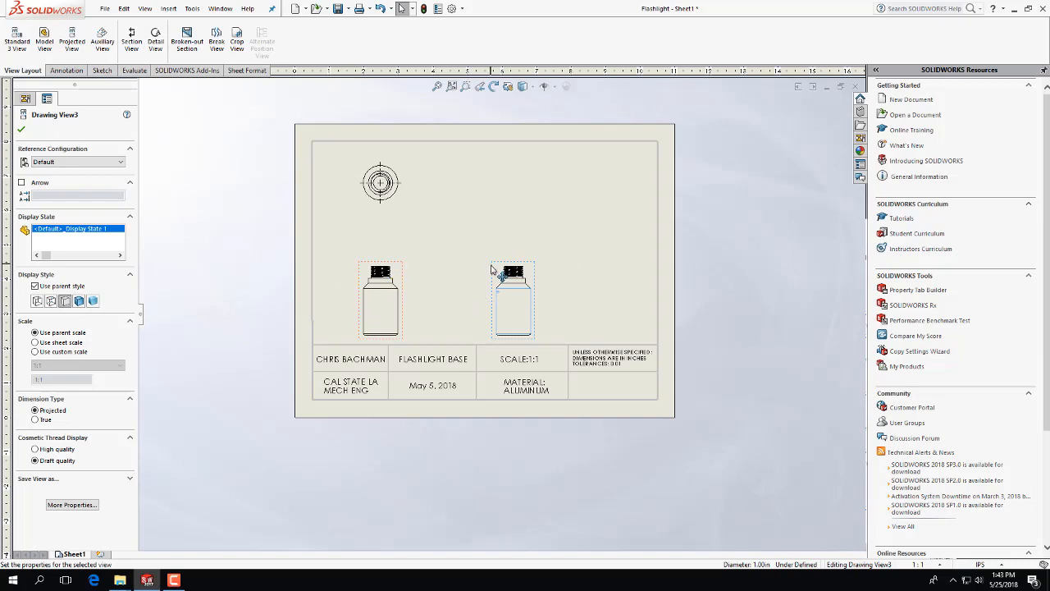
click(491, 270)
key(Delete)
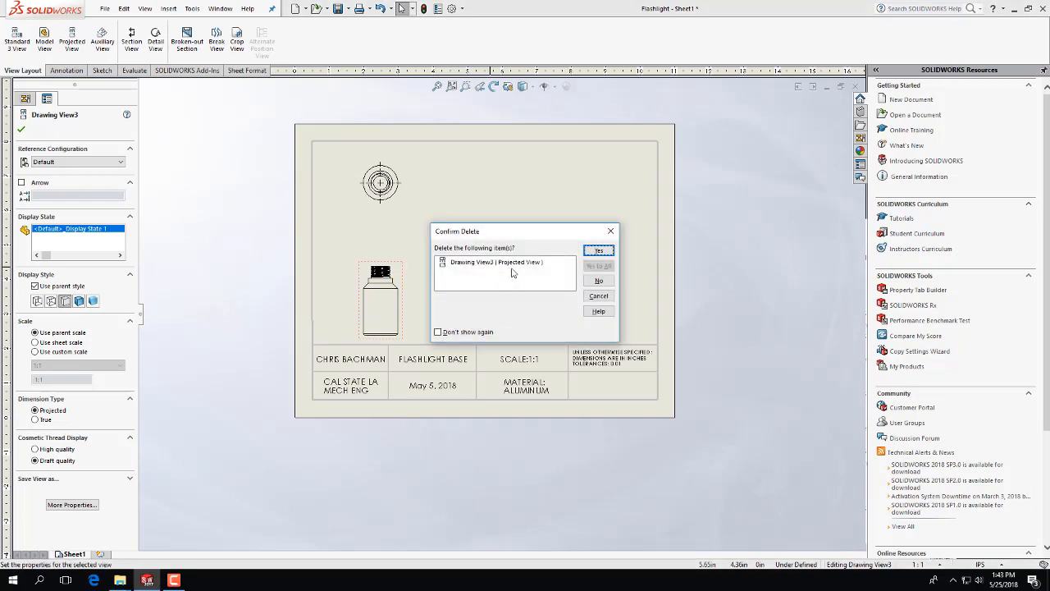
click(591, 252)
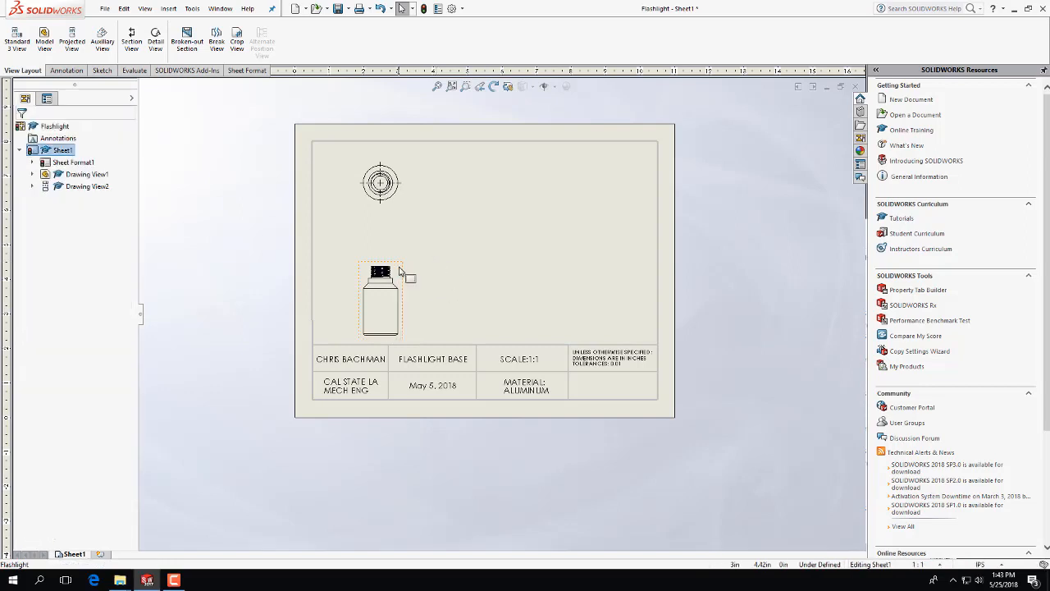
Try the left and top orientations for the flashlight's front view, and return it to the front orientation.
click(400, 272)
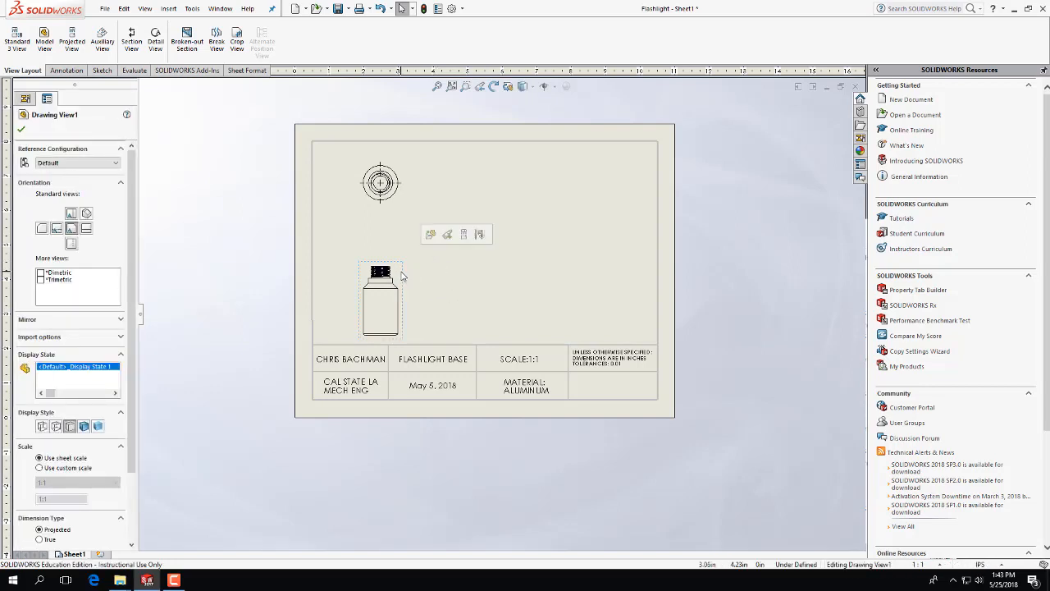
click(55, 229)
click(542, 304)
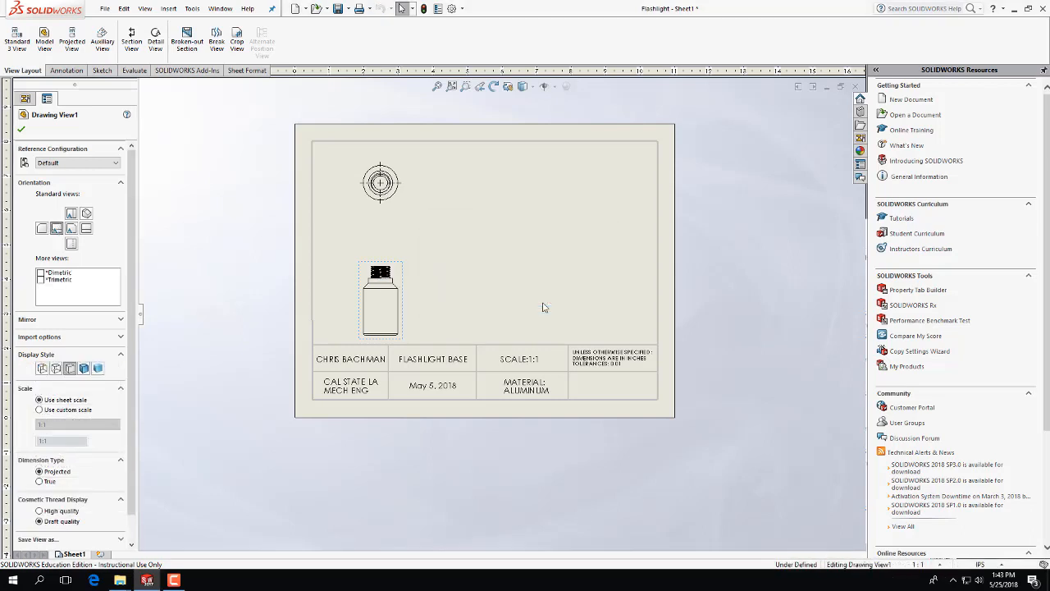
click(71, 214)
click(552, 303)
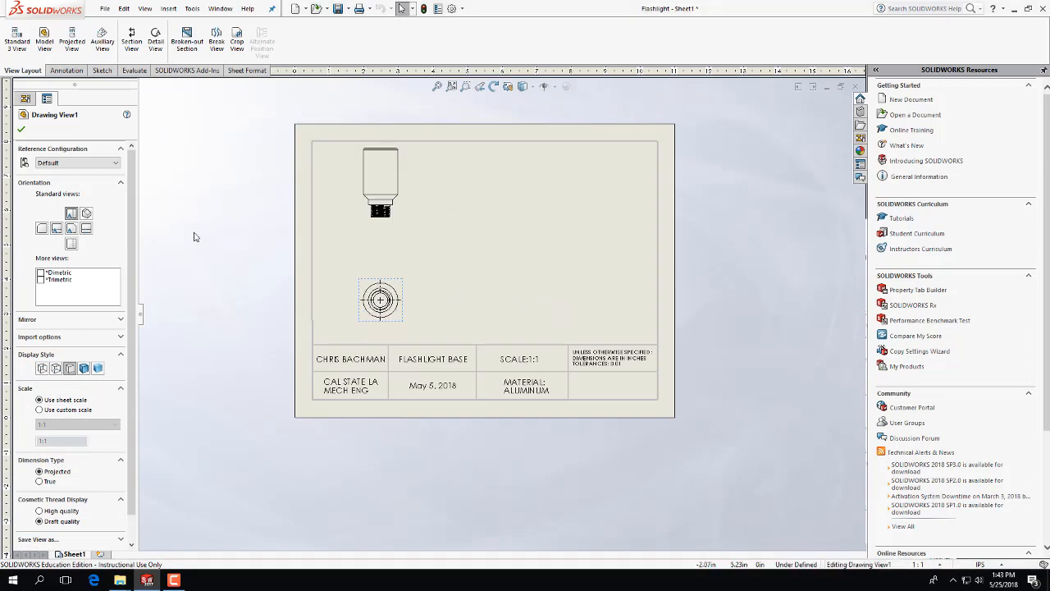
click(70, 228)
click(551, 303)
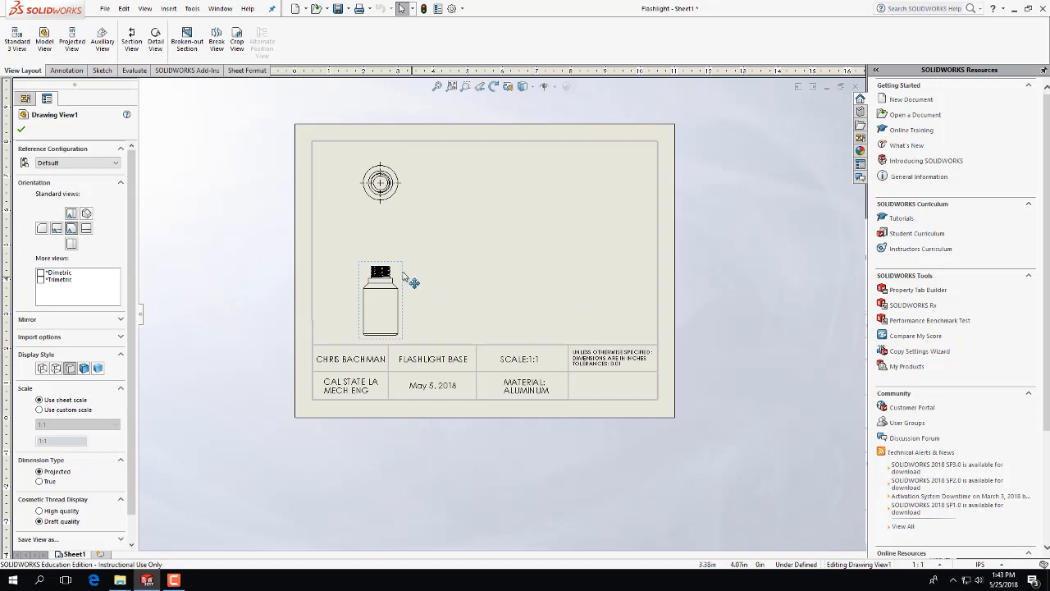
Try rotating the front drawing view by 90 degrees with its dependent views and center marks included.
right_click(403, 274)
mouse_move(483, 292)
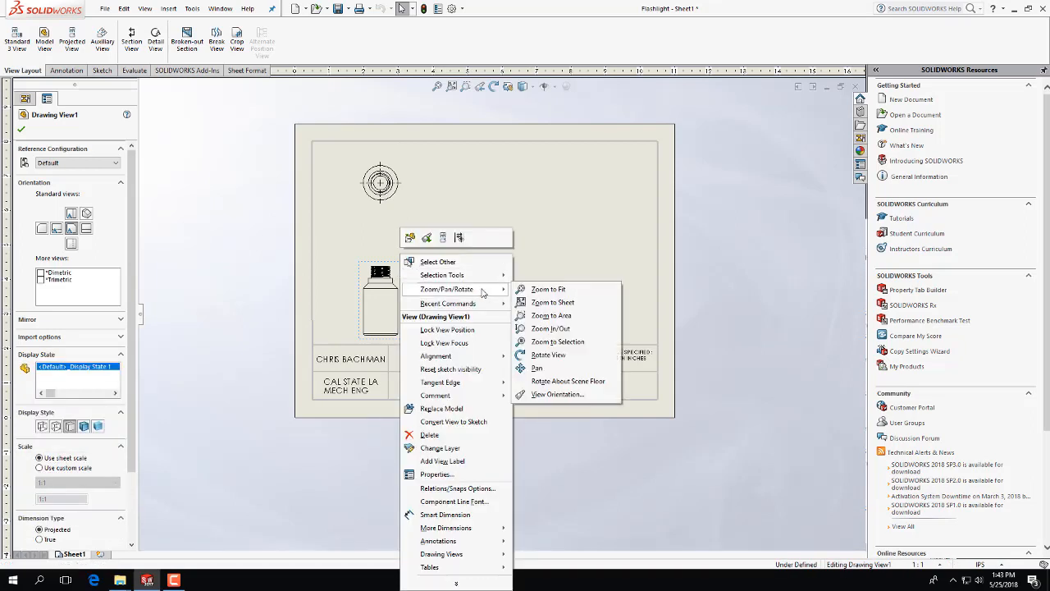
click(548, 354)
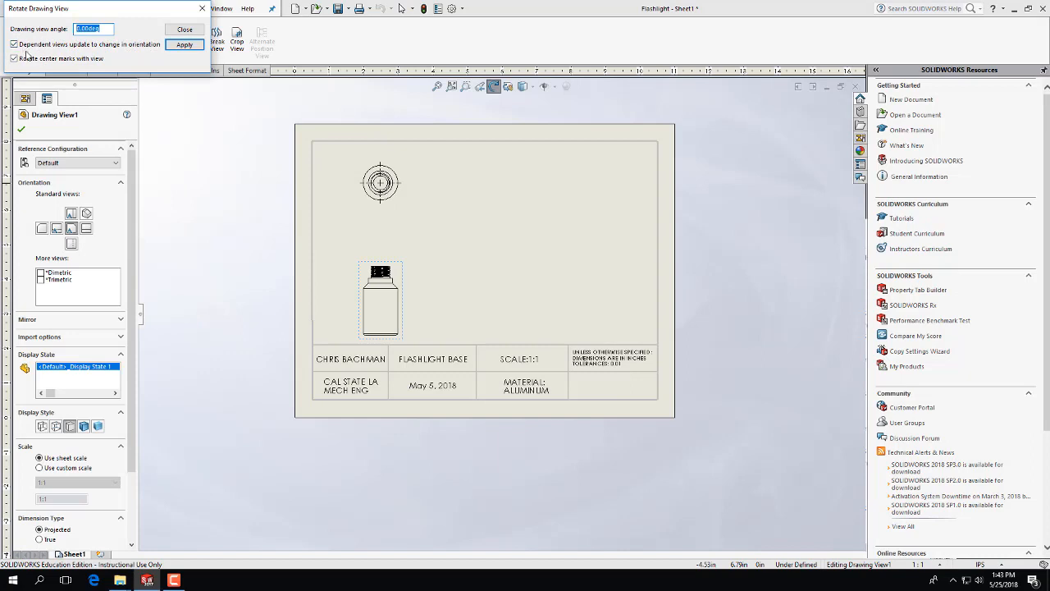
click(185, 44)
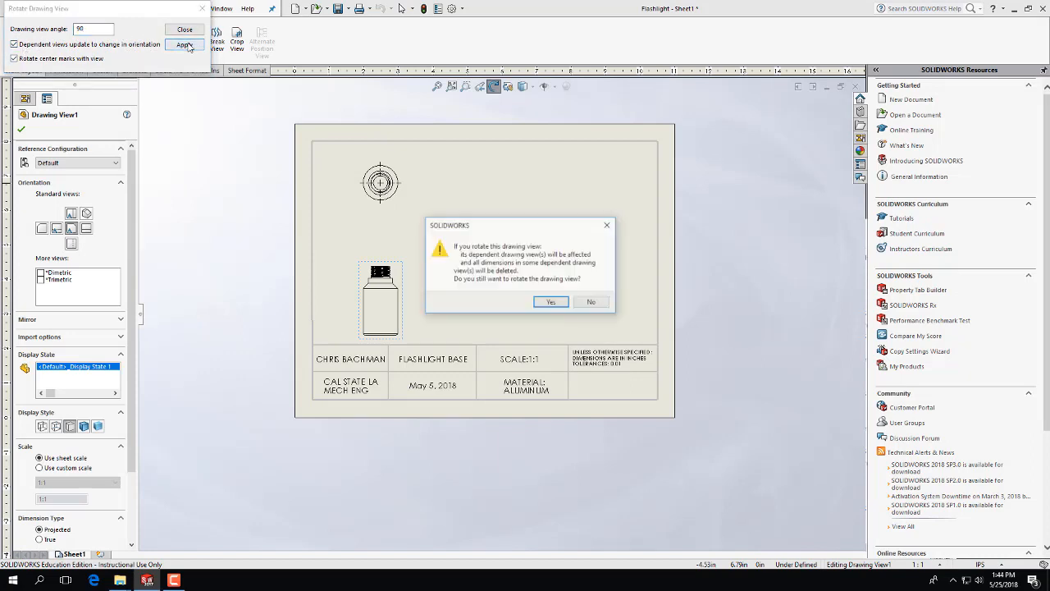
click(551, 302)
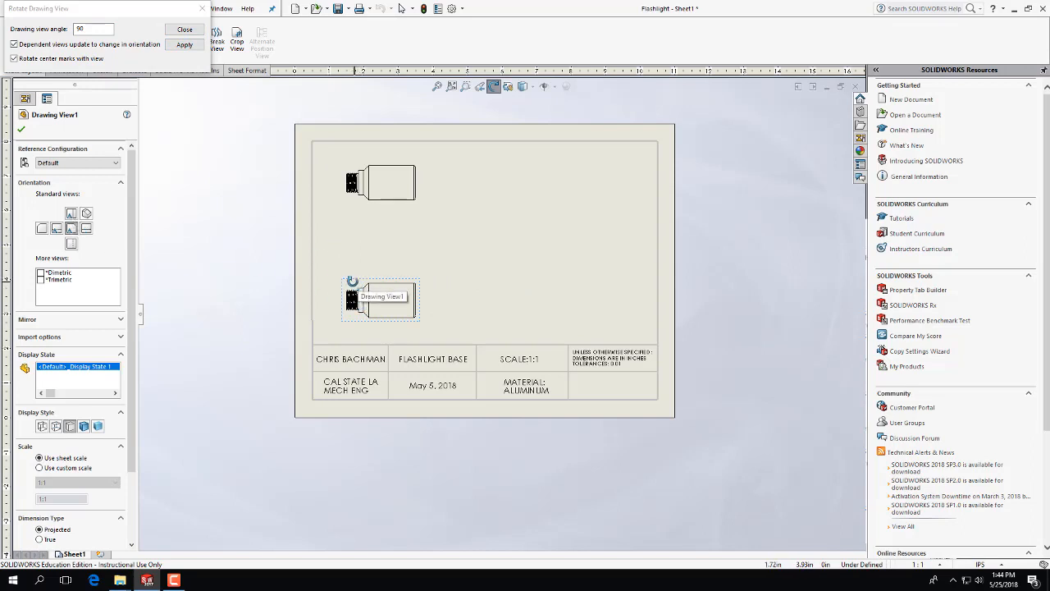
click(196, 47)
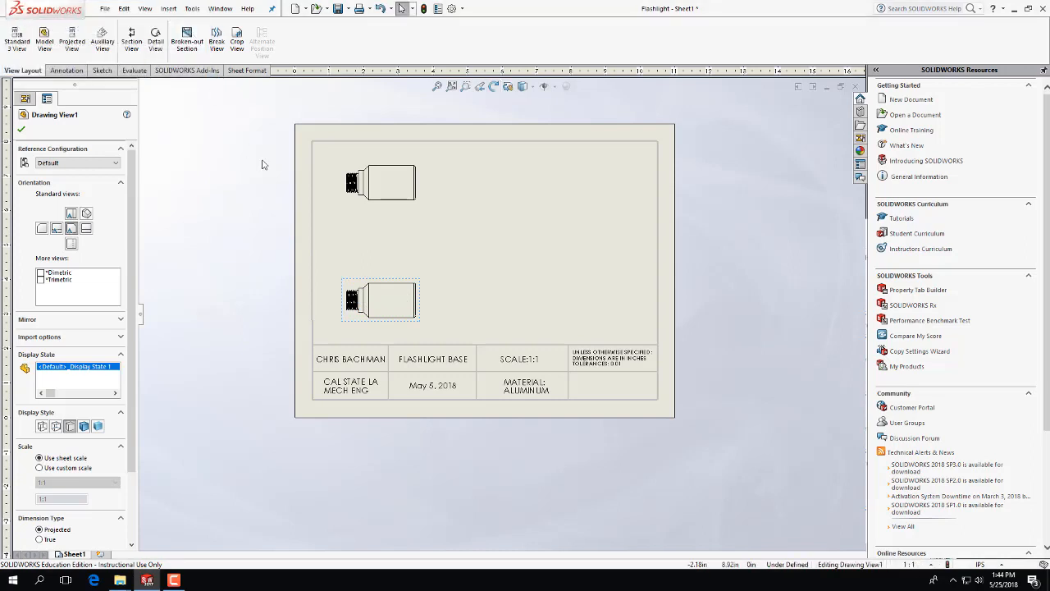
click(527, 251)
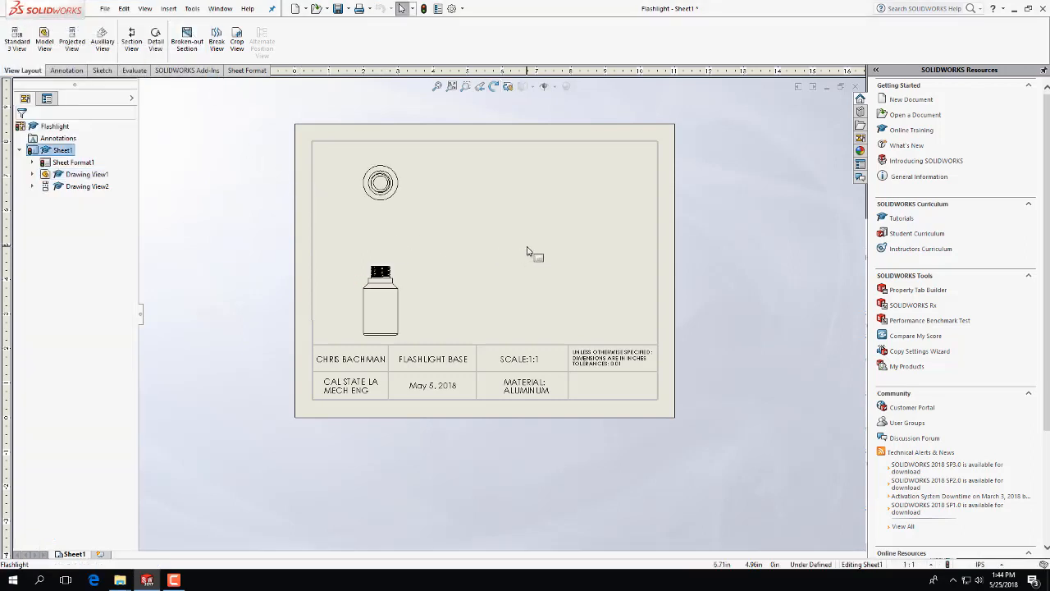
Move the circular top view slightly closer to the front view and leave the view properties.
click(403, 206)
mouse_move(403, 206)
mouse_down()
mouse_move(401, 226)
mouse_move(413, 222)
mouse_up()
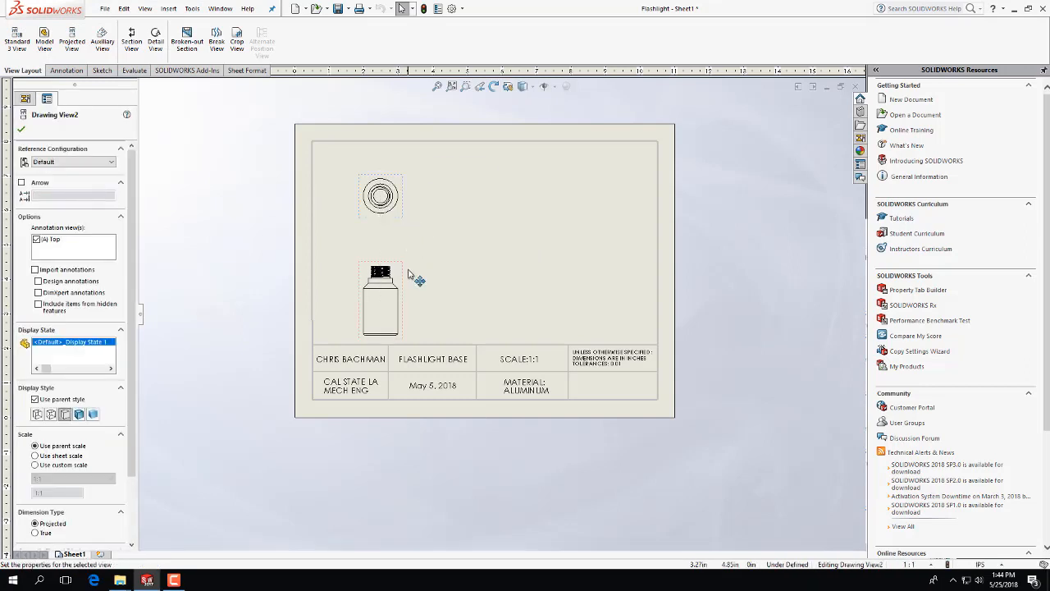
click(404, 274)
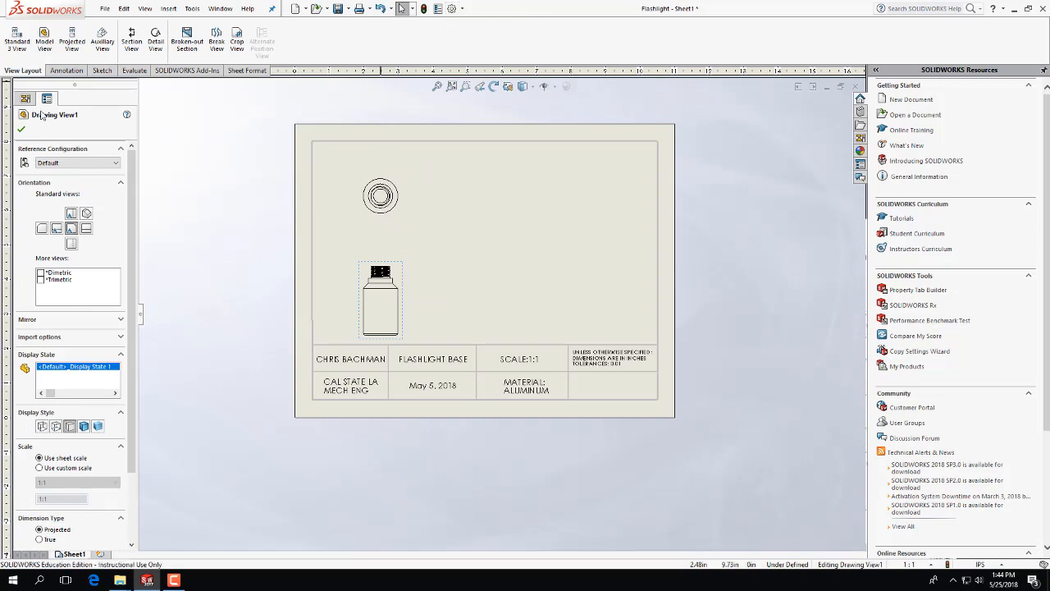
click(22, 129)
Set the sheet scale to 2:1 in the sheet properties and apply the change.
right_click(64, 163)
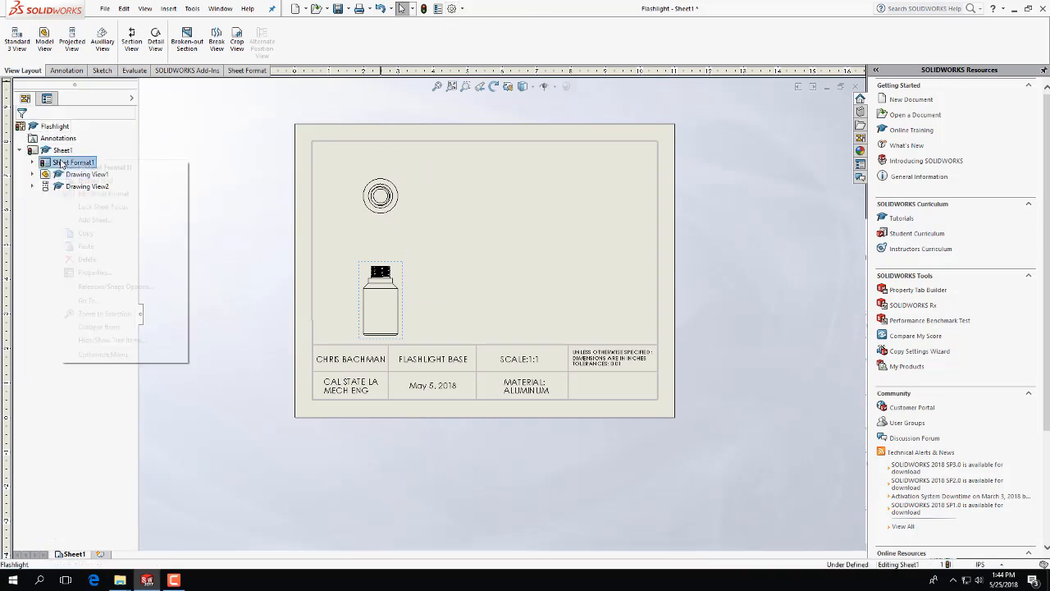
click(90, 271)
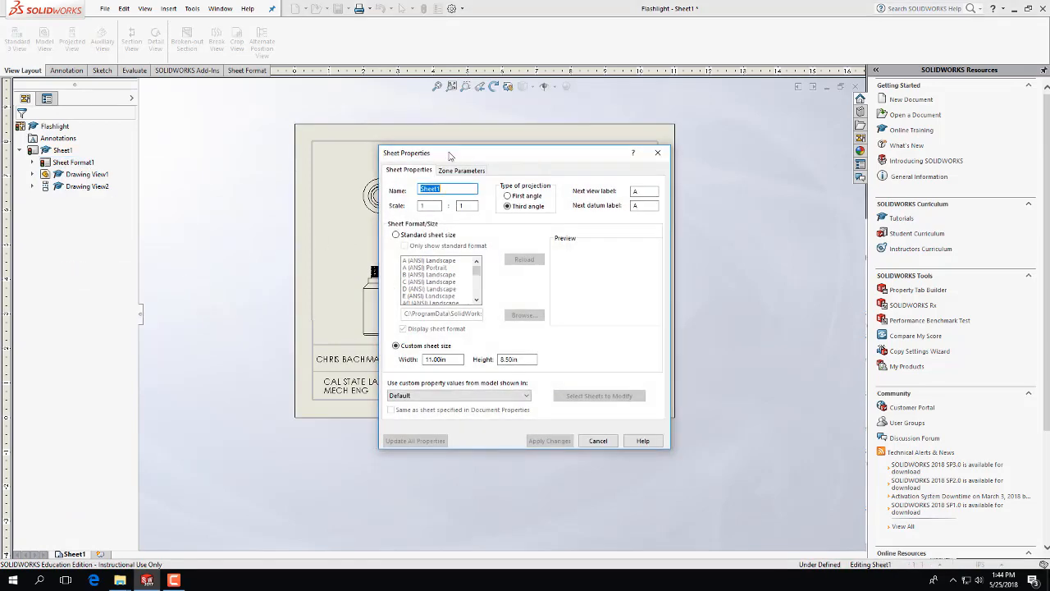
drag(449, 156, 542, 160)
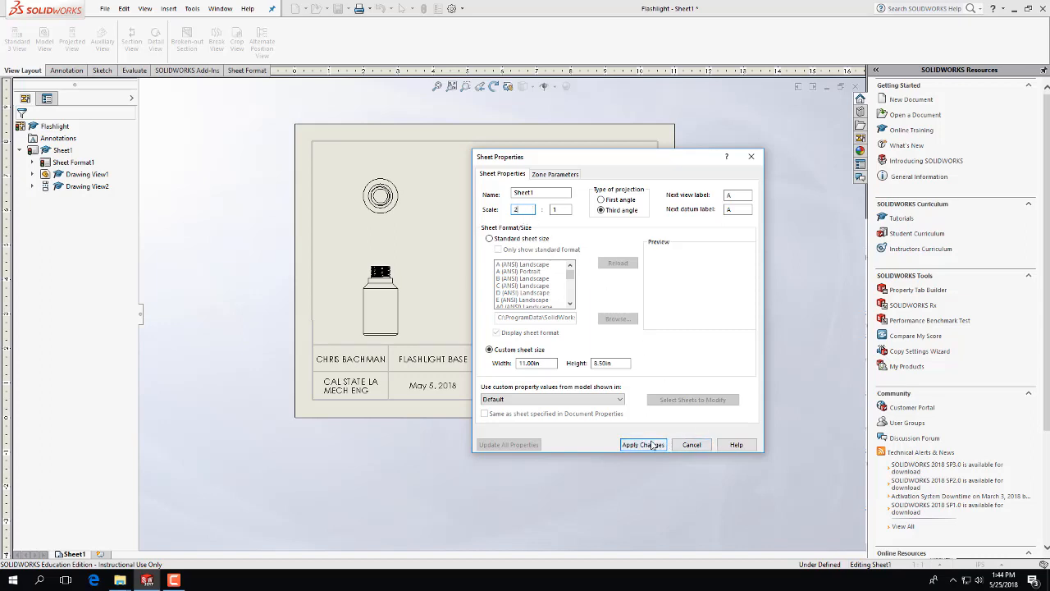
click(643, 444)
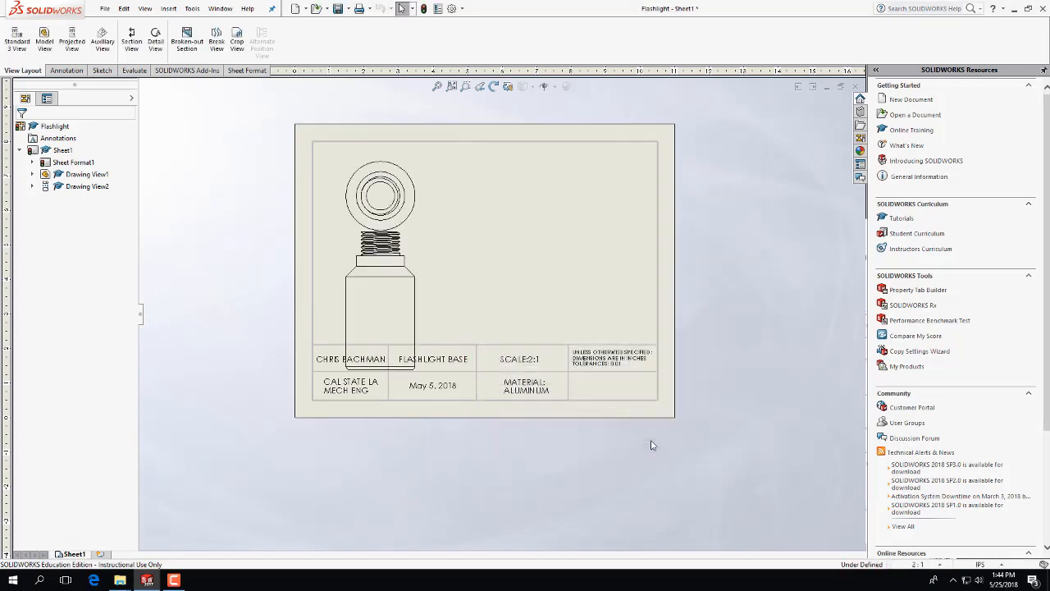
Move the enlarged top view up to the border and raise the front view clear of the title block.
drag(421, 241, 416, 220)
click(417, 261)
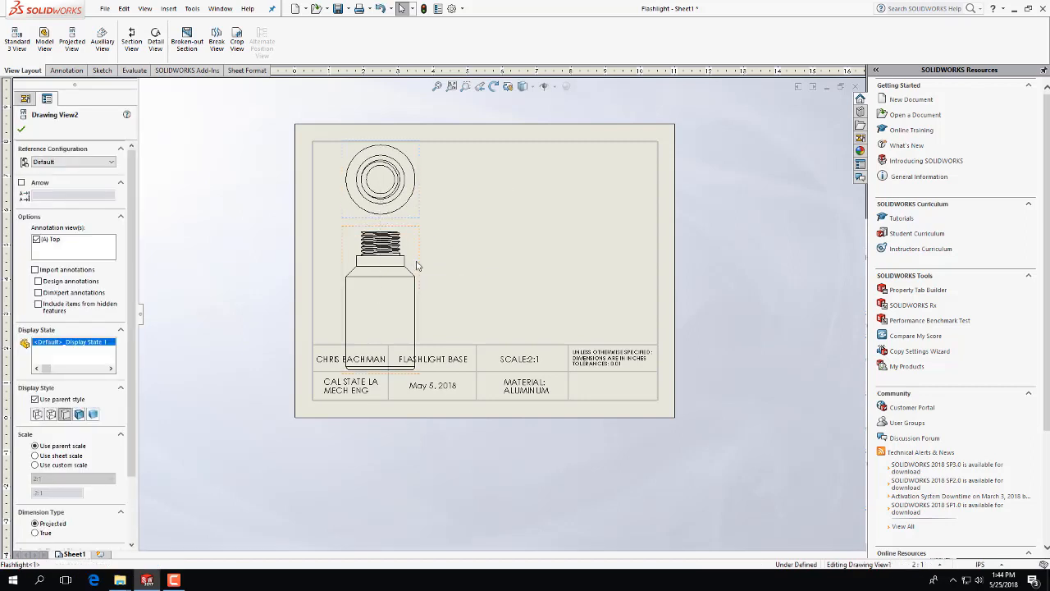
drag(417, 264, 421, 242)
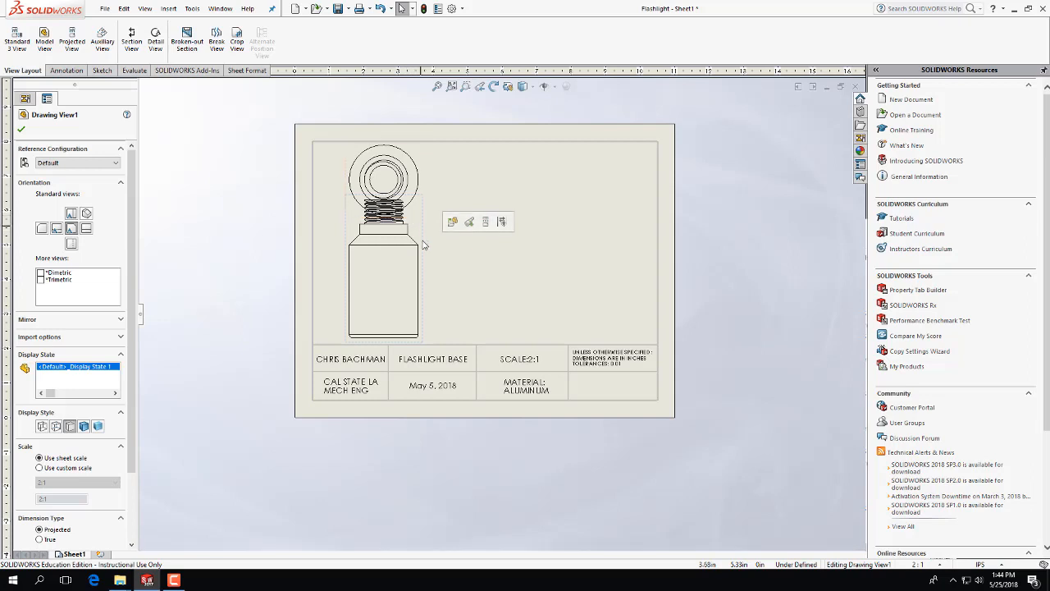
Change the front view to the top orientation and delete the projected view above it.
click(72, 214)
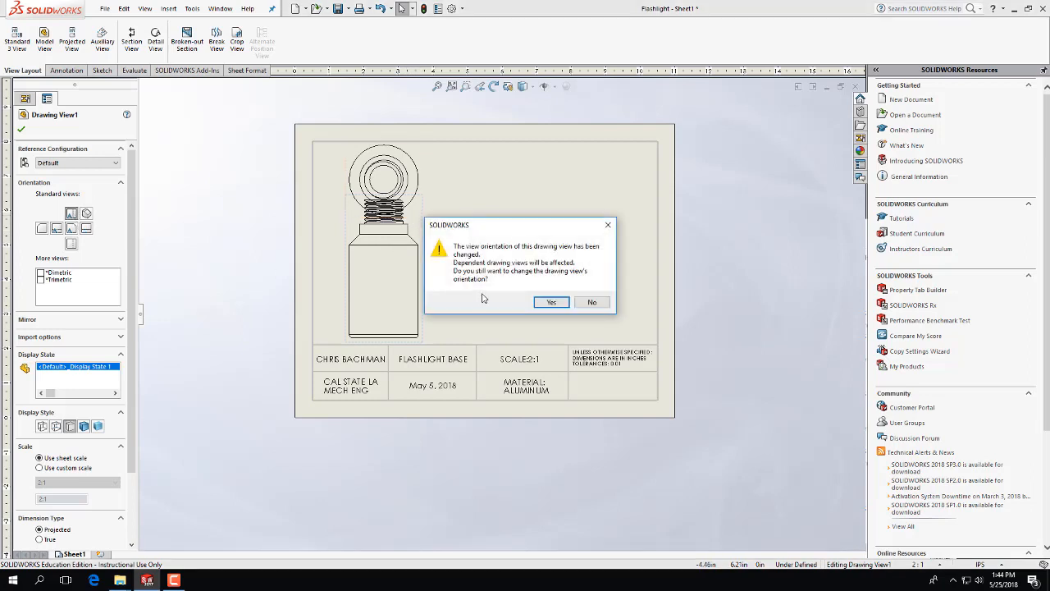
click(551, 302)
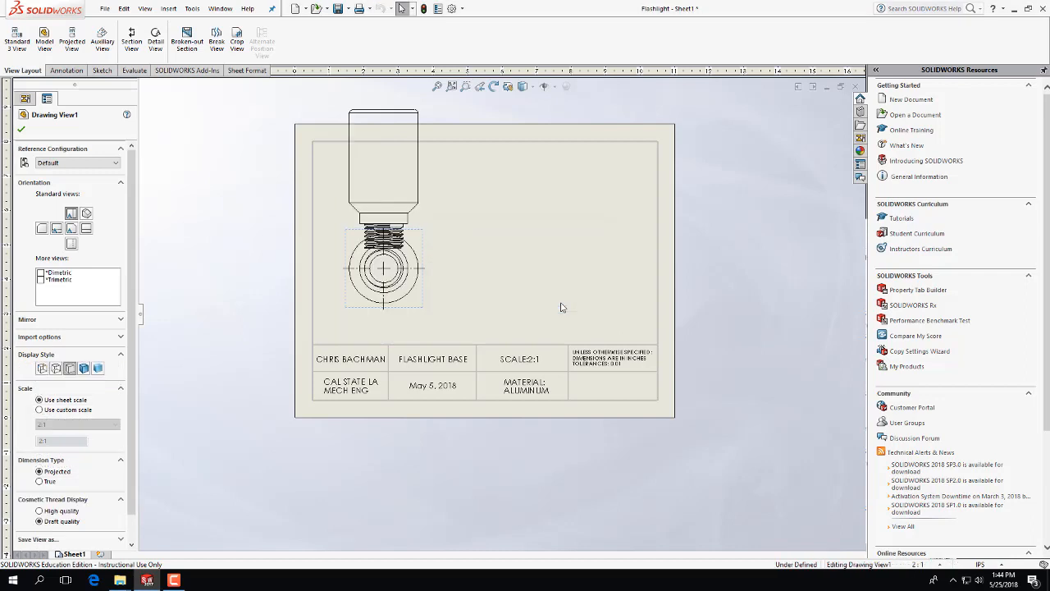
click(426, 218)
key(Delete)
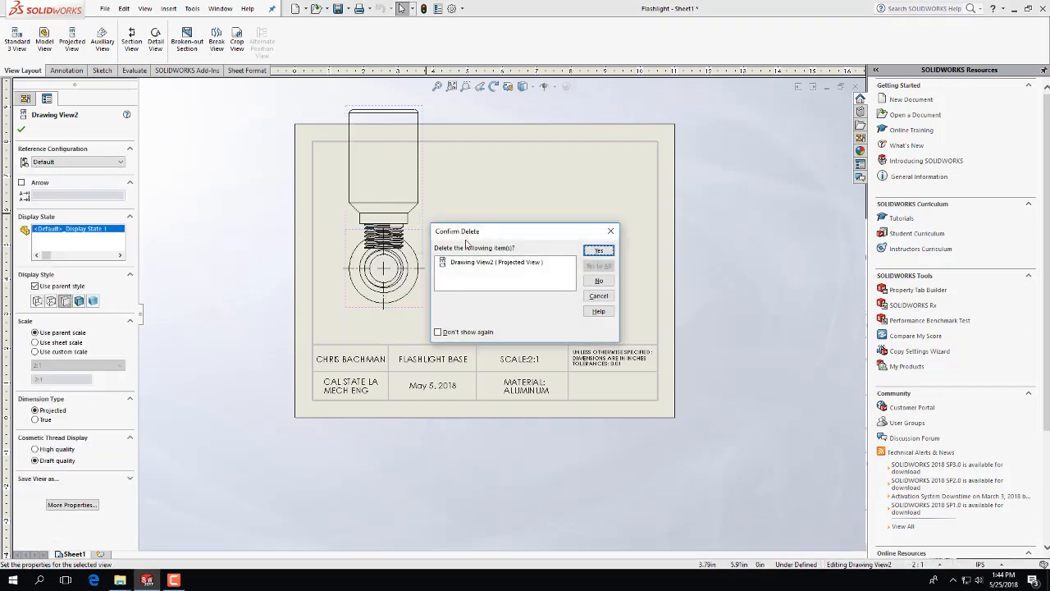
click(598, 251)
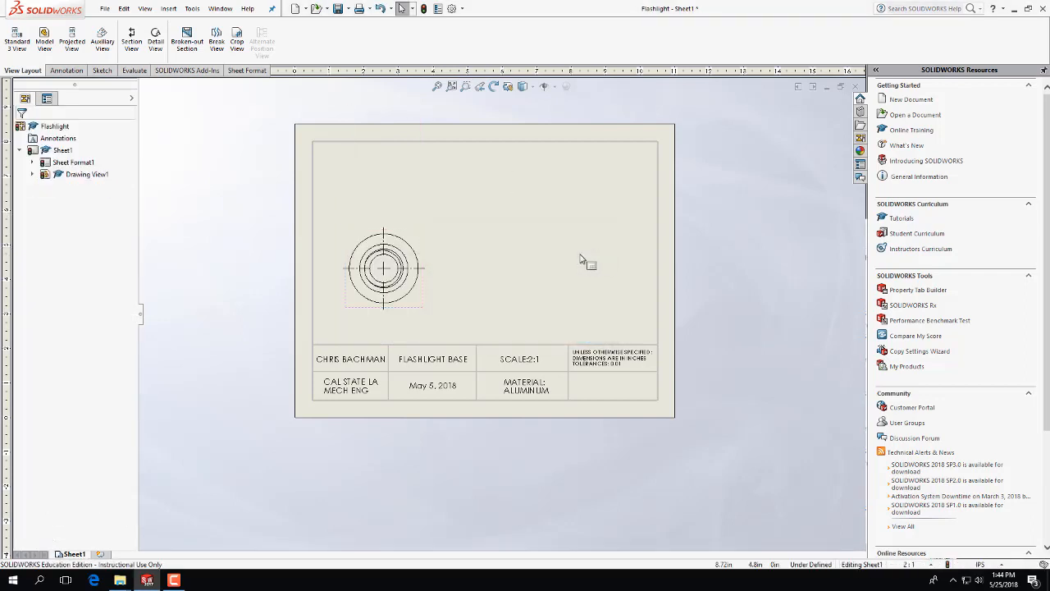
Project a side view to the right of the circular view and reposition both views just above the title block.
click(76, 43)
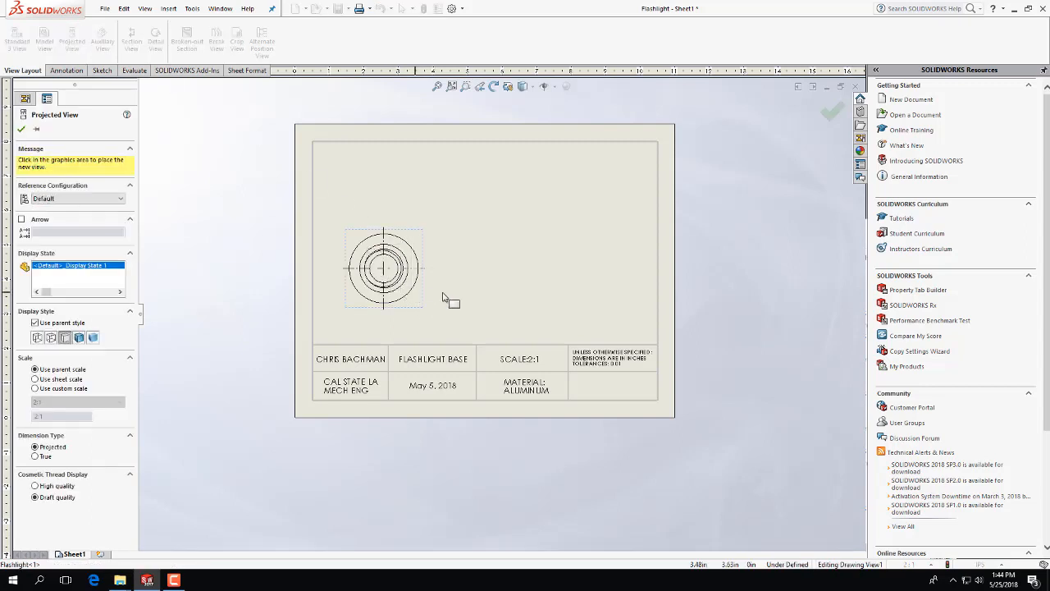
click(534, 300)
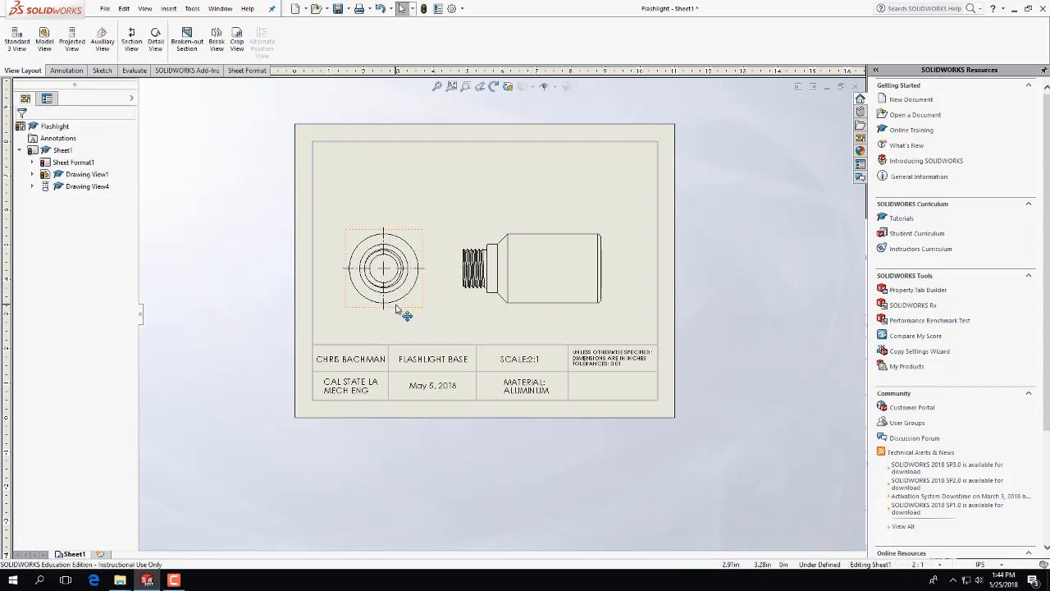
drag(395, 307, 411, 324)
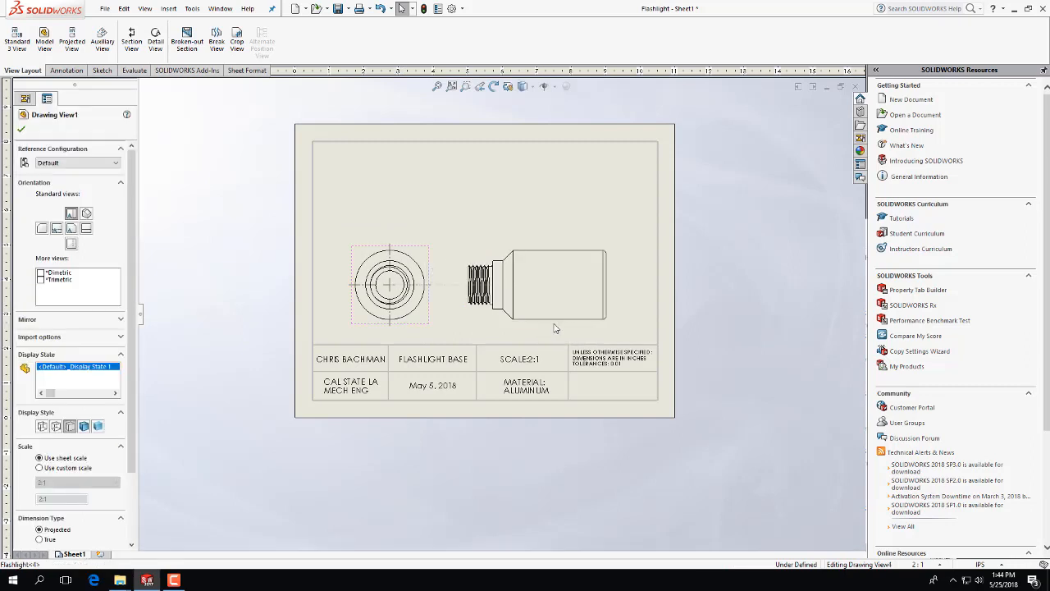
drag(554, 325, 563, 324)
click(430, 219)
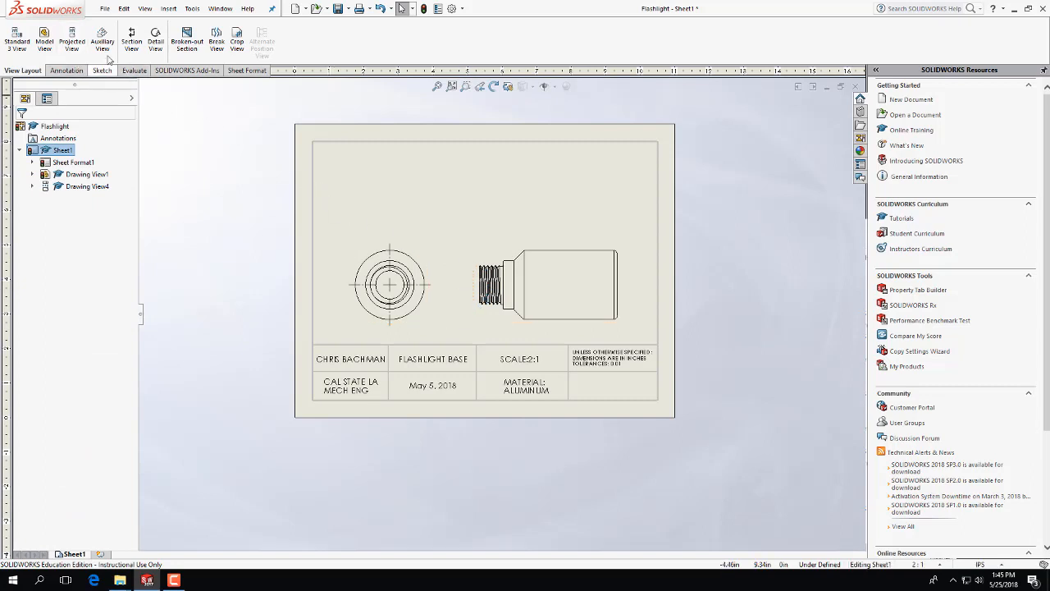
Insert a front-oriented model view of the Flashlight part in the empty area above the two existing views.
click(47, 41)
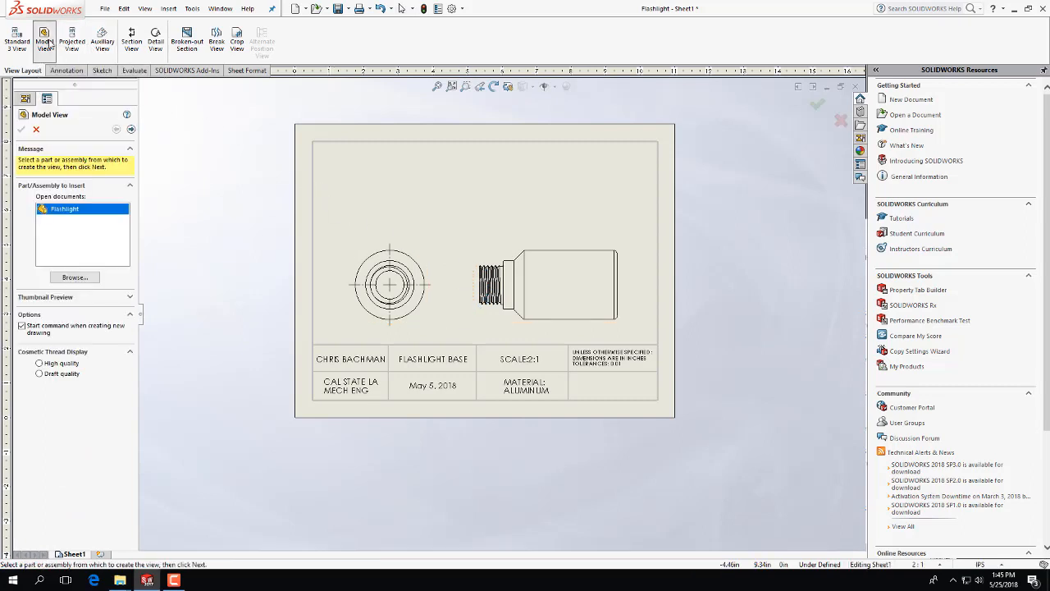
click(463, 193)
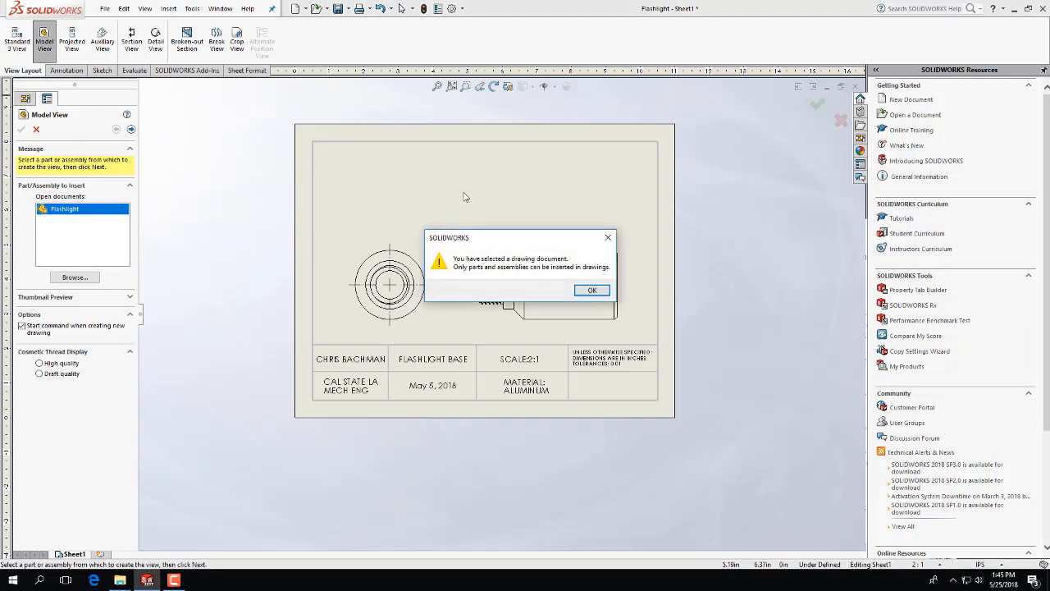
click(589, 290)
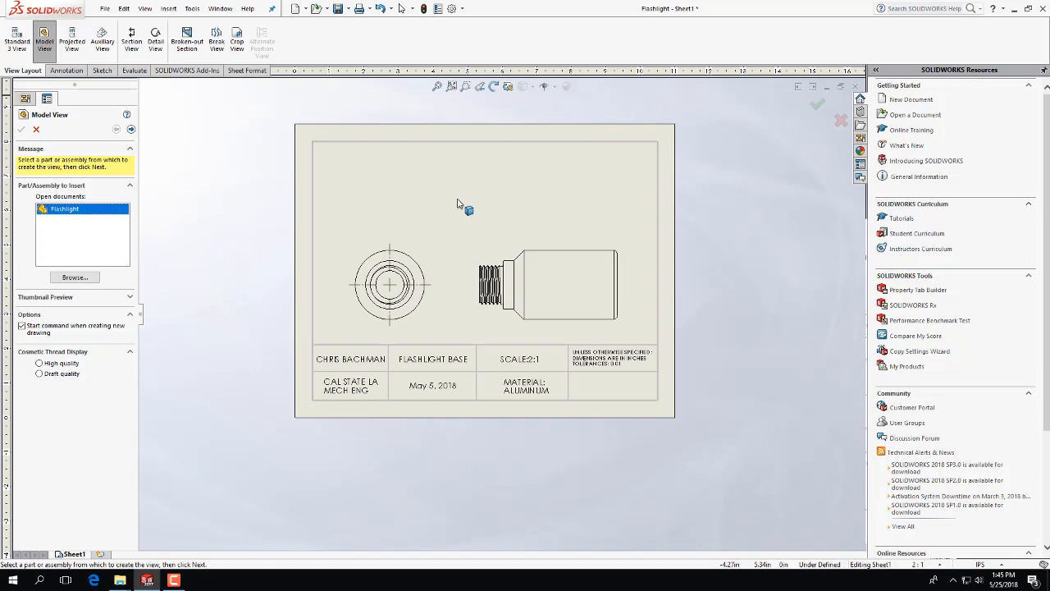
click(129, 130)
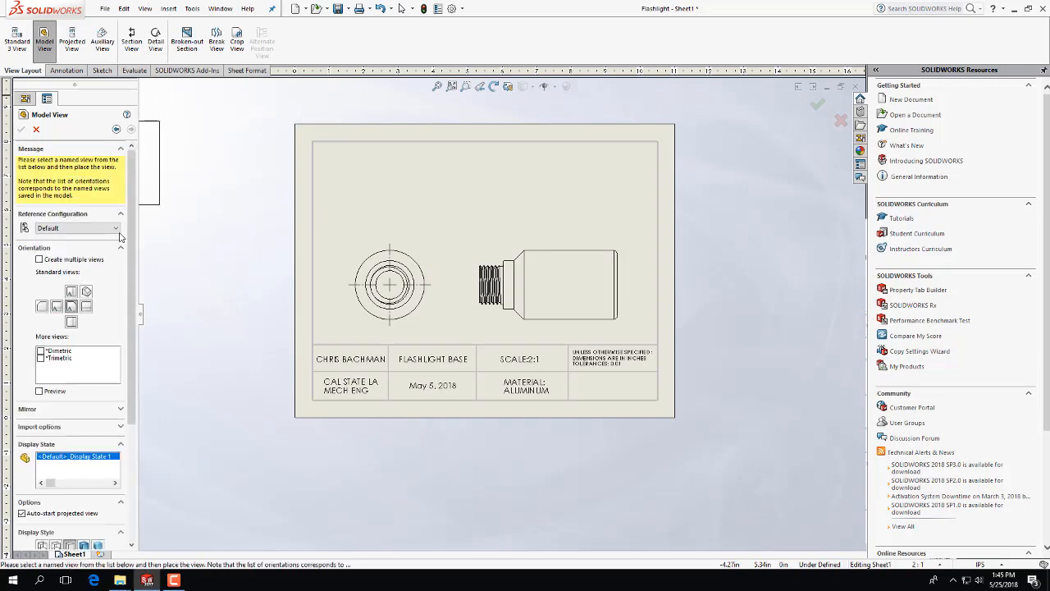
click(442, 194)
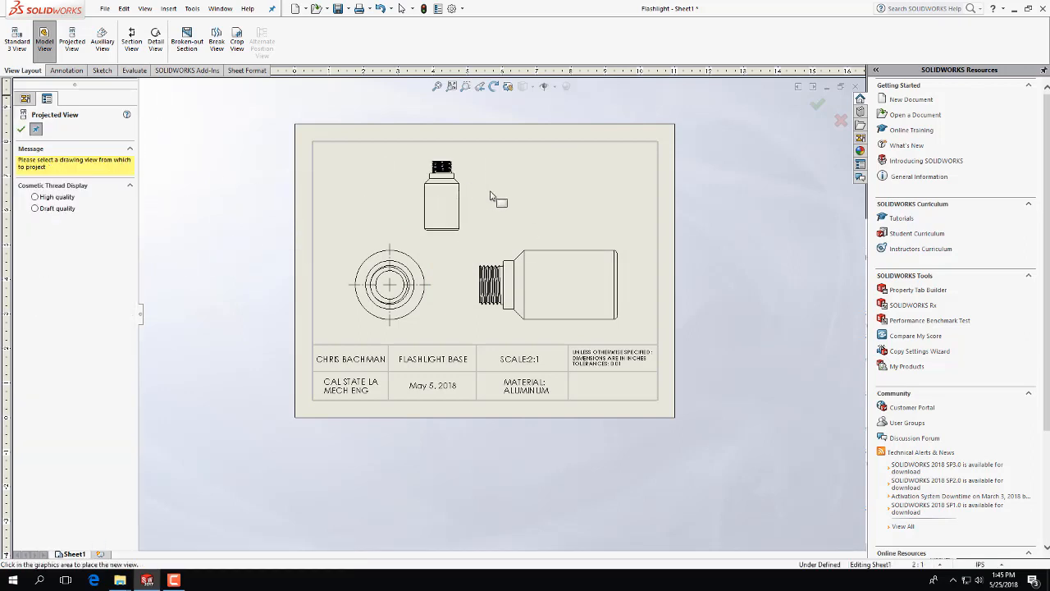
End the view projection and change the small upper Flashlight view to the isometric orientation.
click(477, 197)
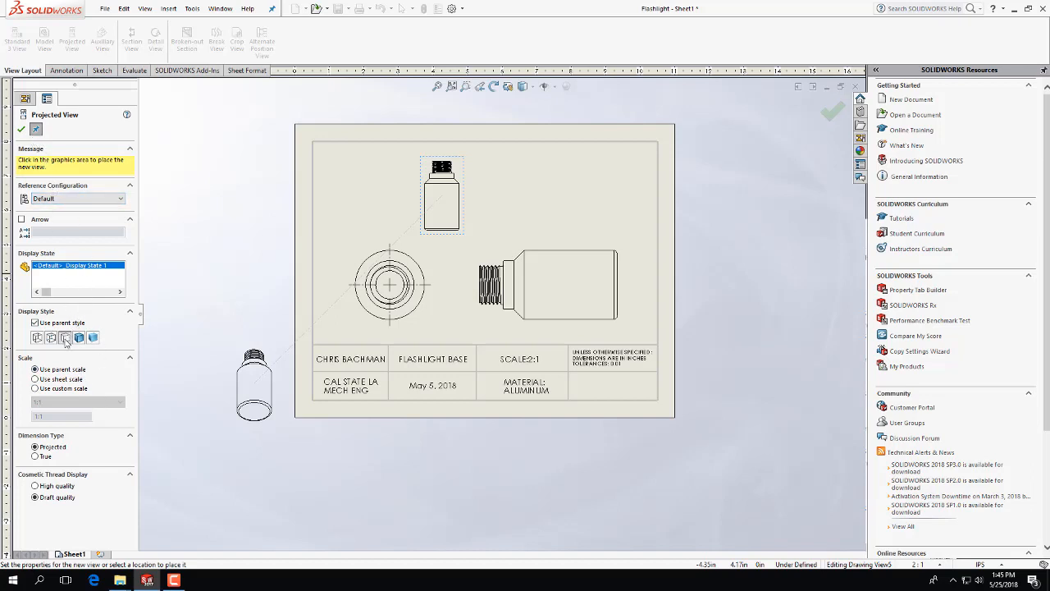
click(22, 129)
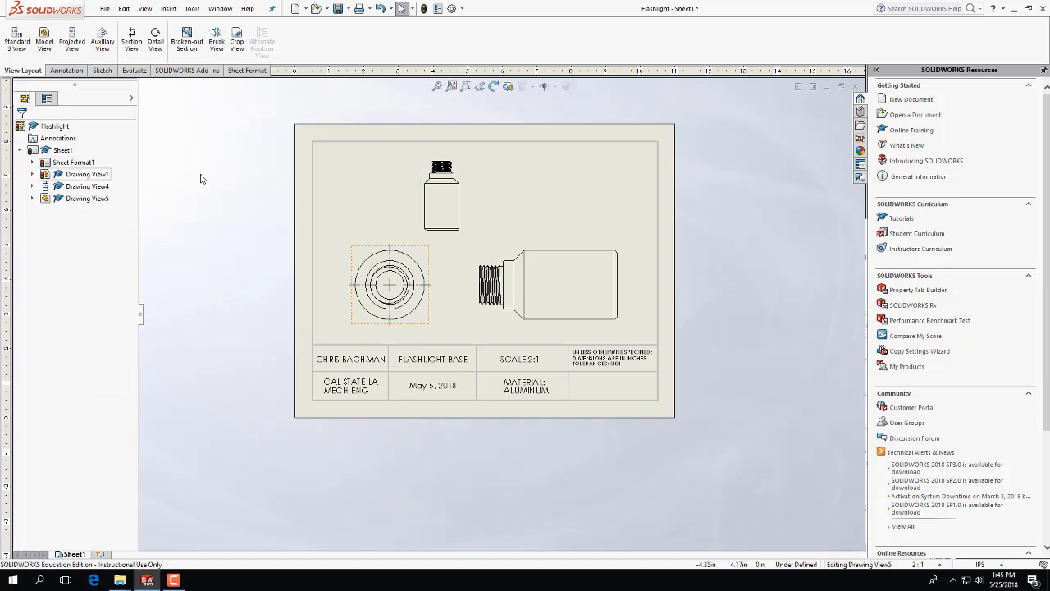
click(429, 181)
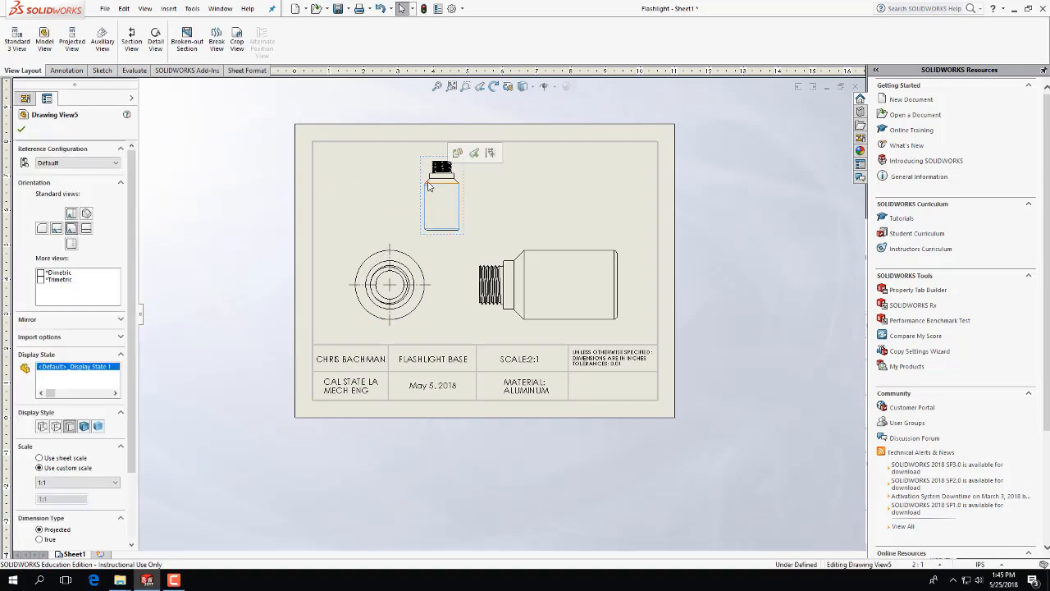
click(87, 213)
click(558, 221)
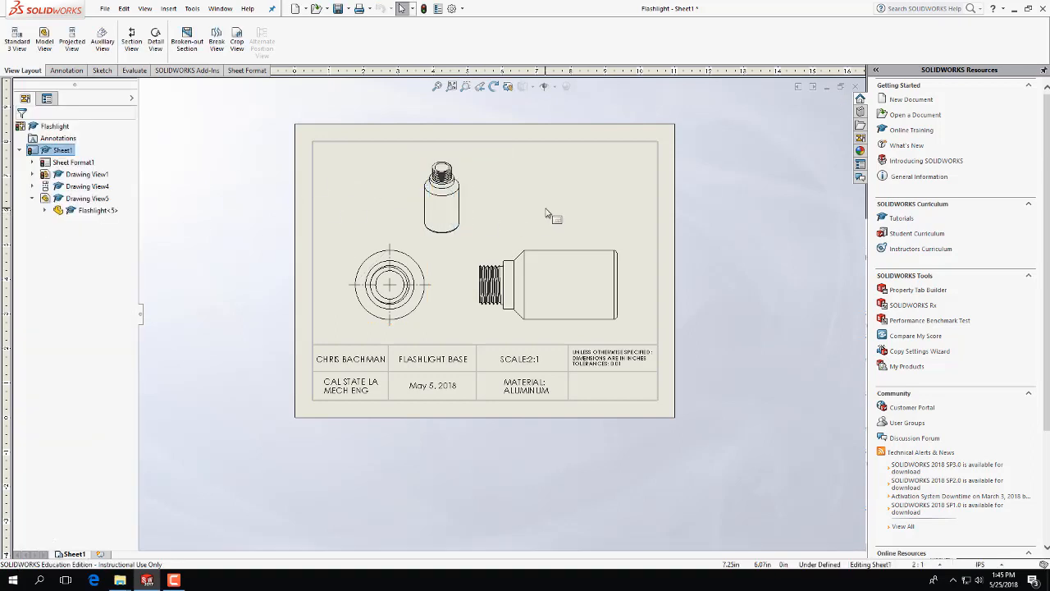
Delete the small isometric view above the two existing views.
click(460, 182)
key(Delete)
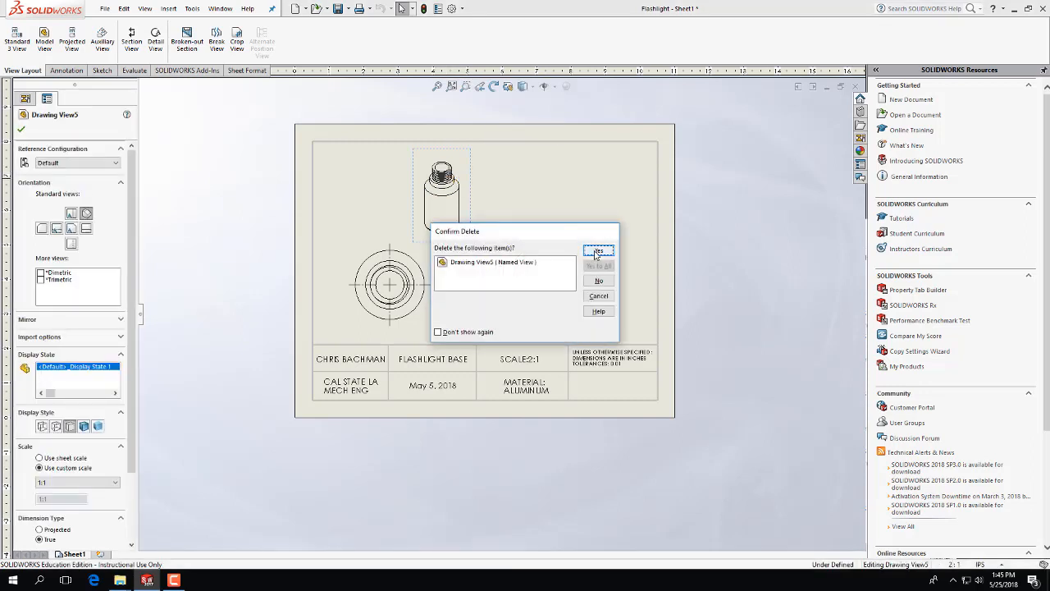
click(599, 250)
Project a diagonal pictorial view from the circular view into the empty area above the side view.
click(436, 260)
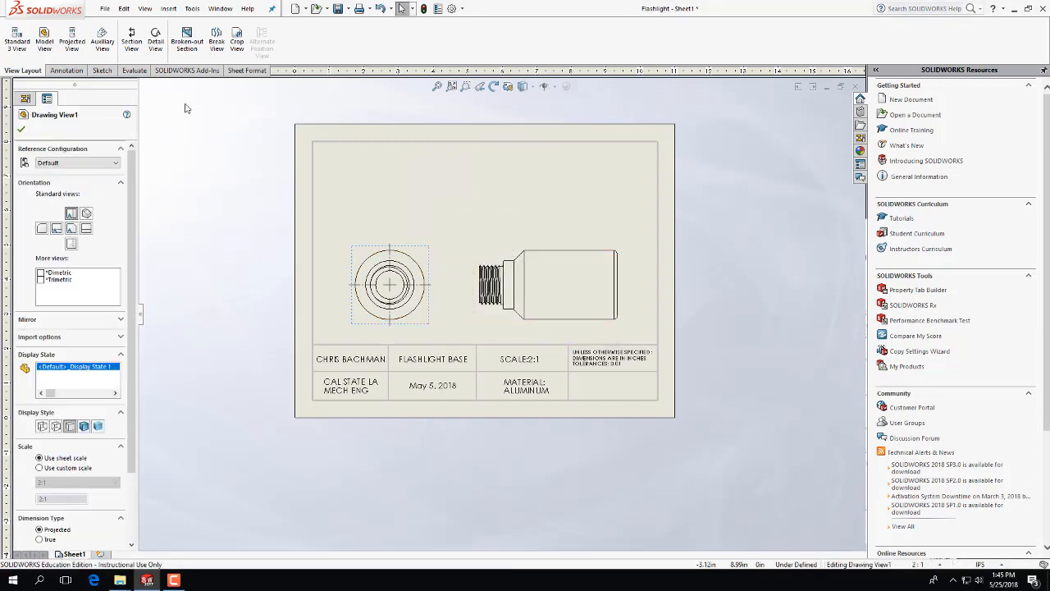
click(72, 45)
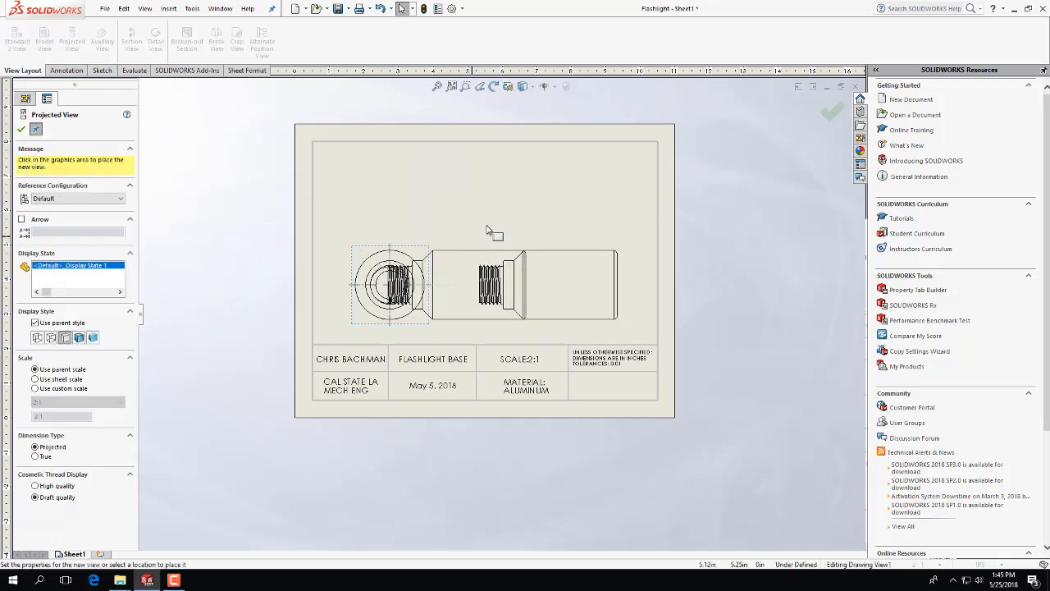
click(510, 211)
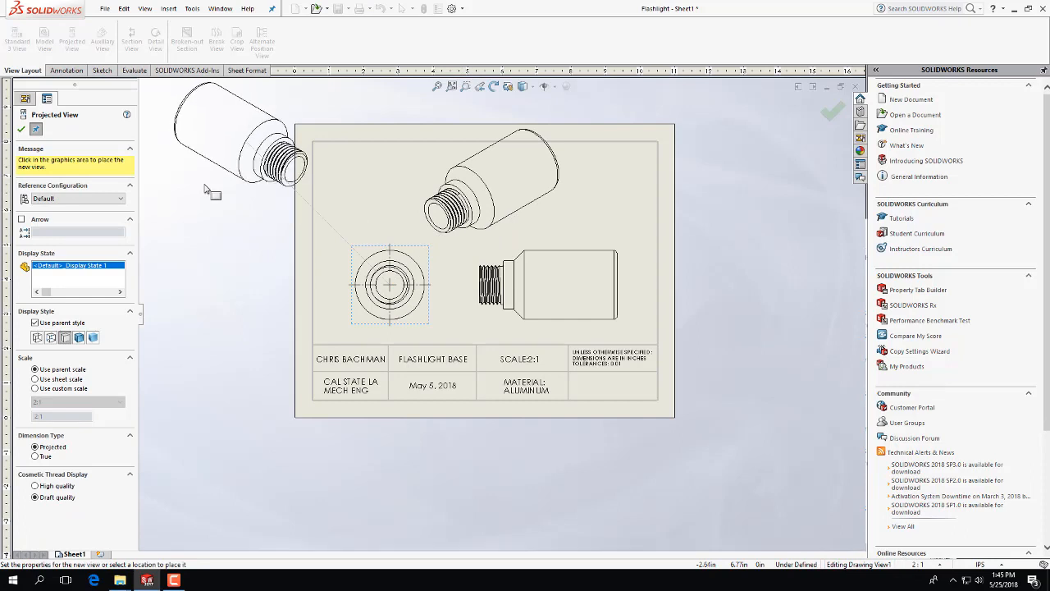
key(Escape)
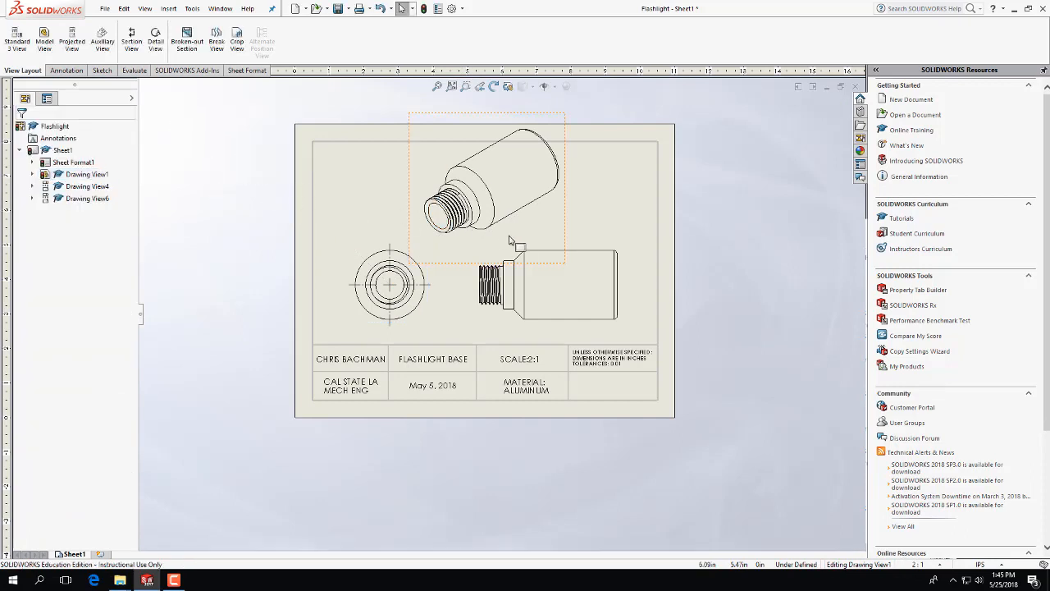
Delete the diagonally projected pictorial view above the side view.
click(567, 216)
key(Delete)
click(598, 251)
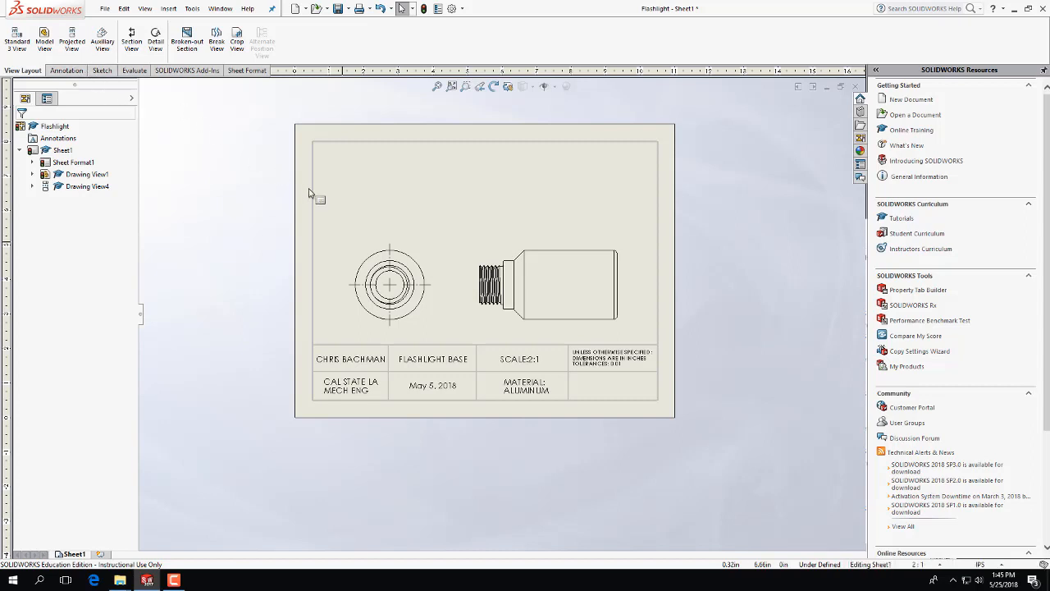
Try inserting model items from the entire model into all drawing views, and undo the insertion.
click(64, 71)
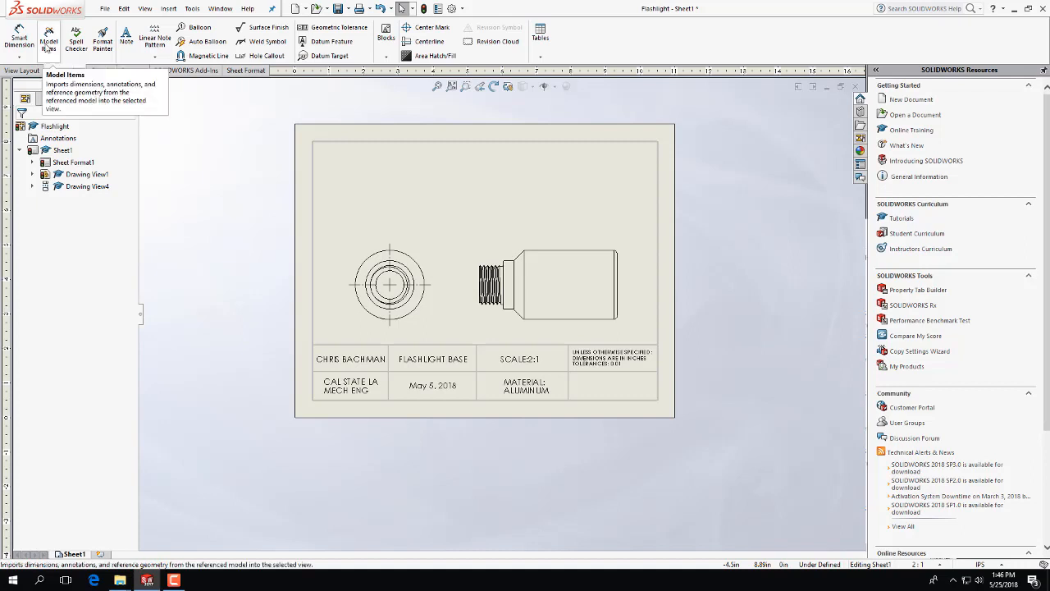
click(48, 43)
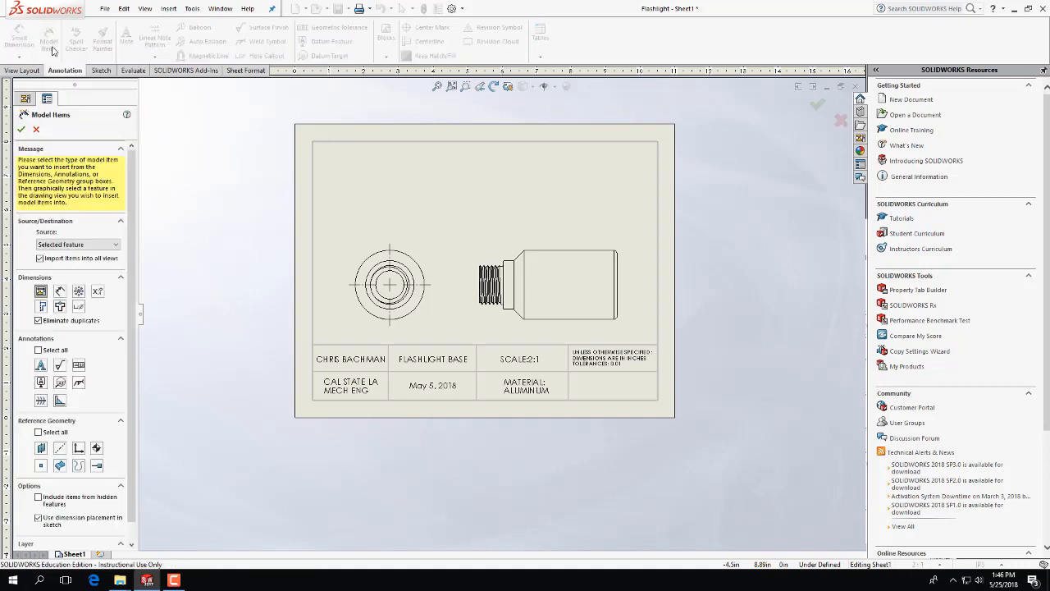
click(22, 130)
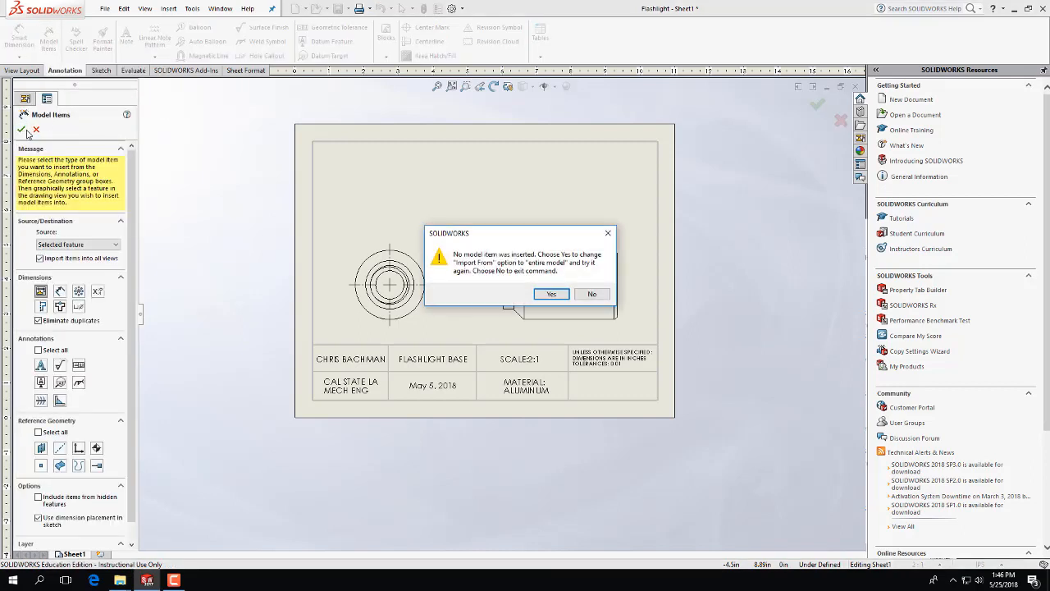
click(552, 295)
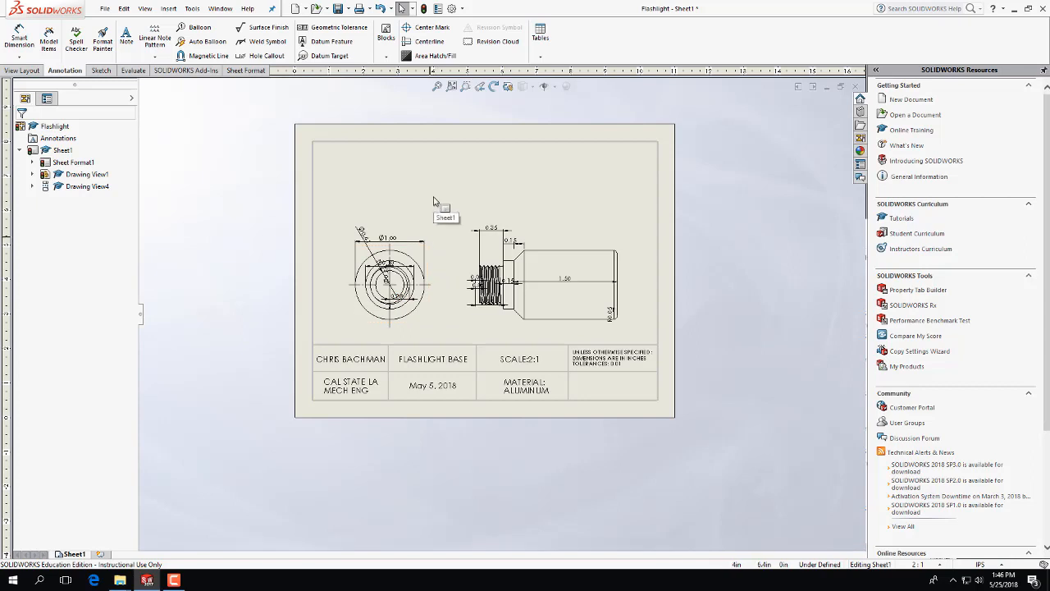
key(ctrl+z)
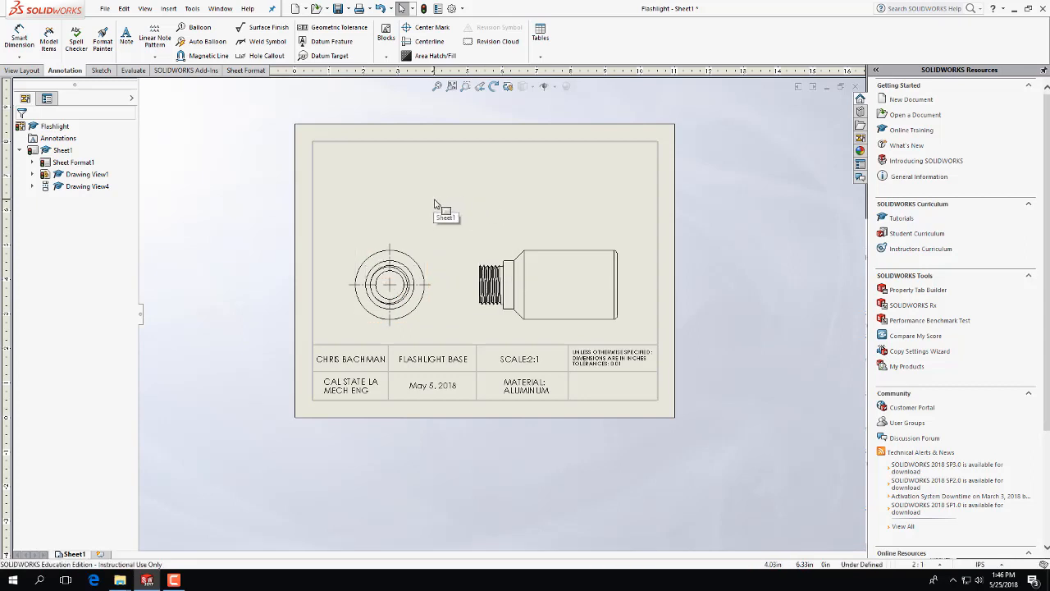
Try dimensioning the end view's outer circle above the view, using linear display and a broken leader with horizontal text.
click(19, 38)
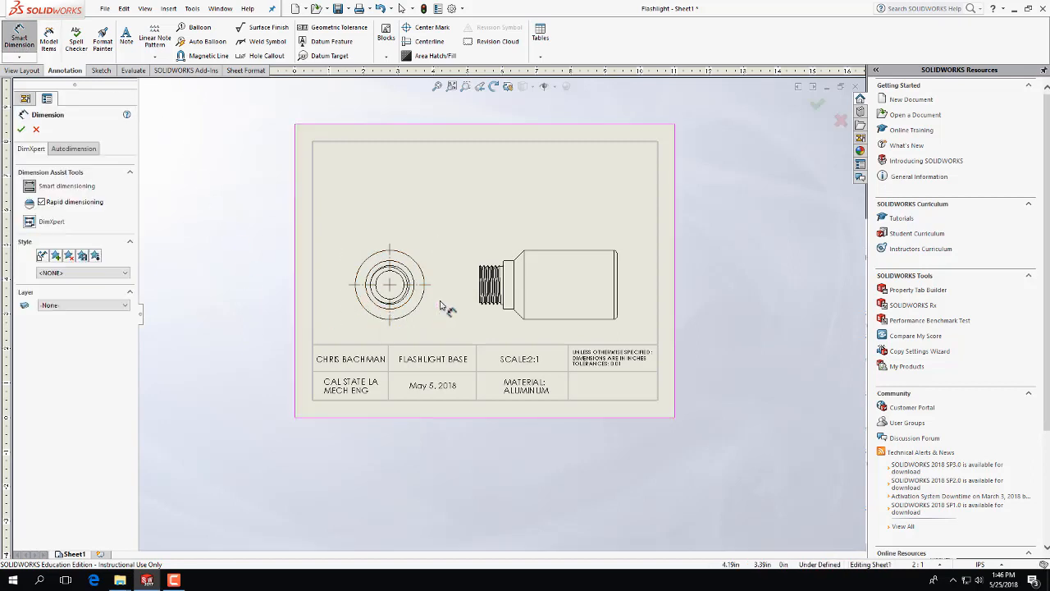
click(366, 261)
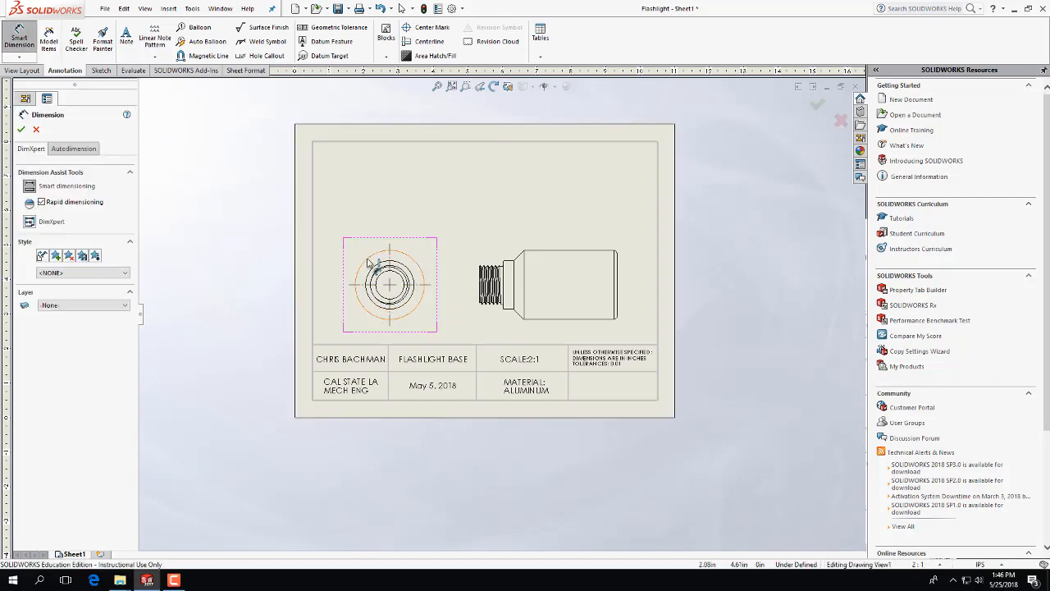
click(394, 220)
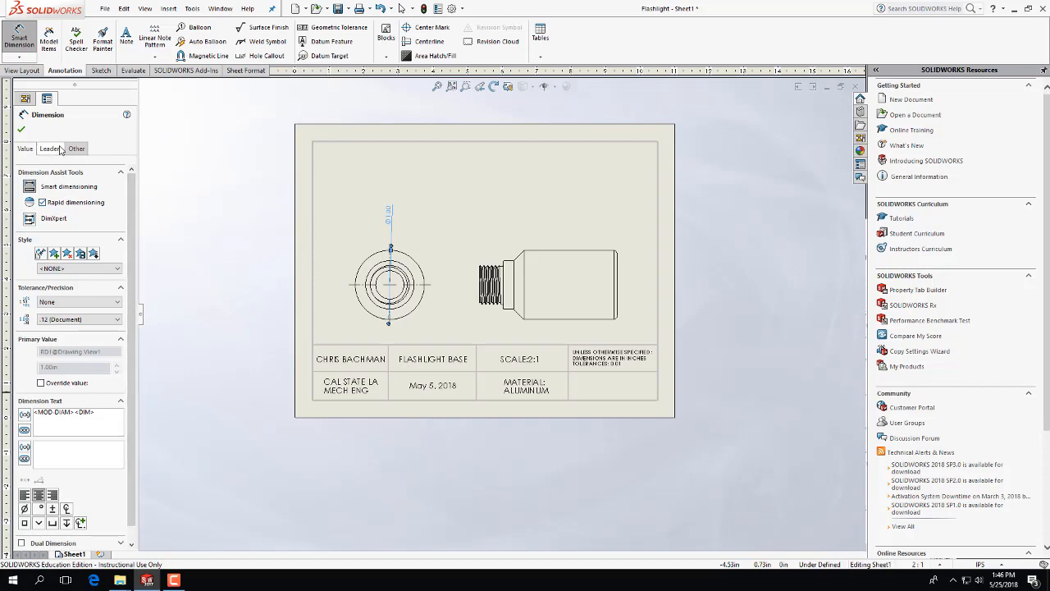
scroll(82, 279, down, 1)
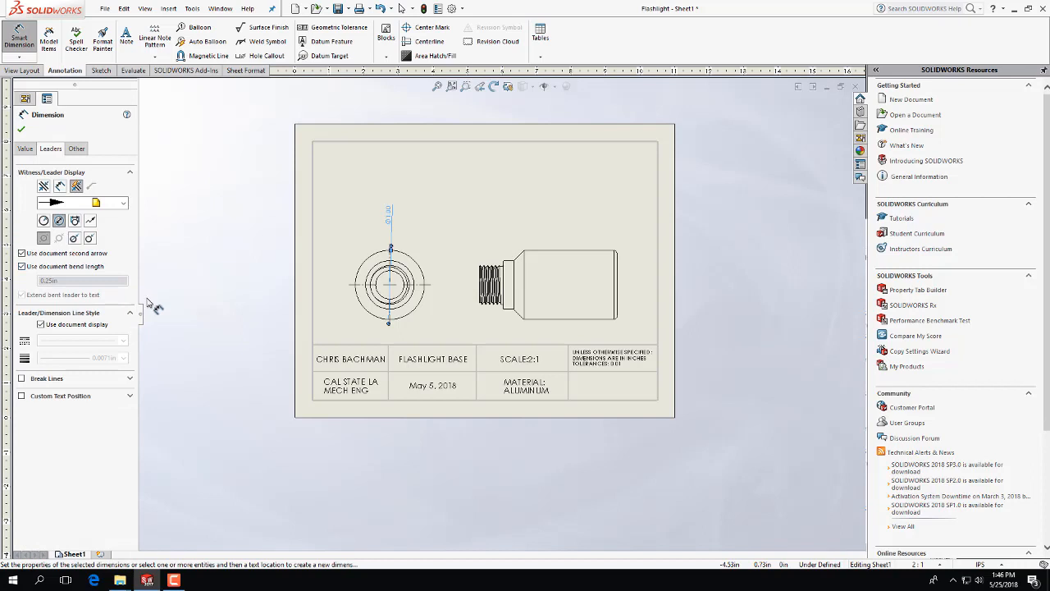
click(74, 220)
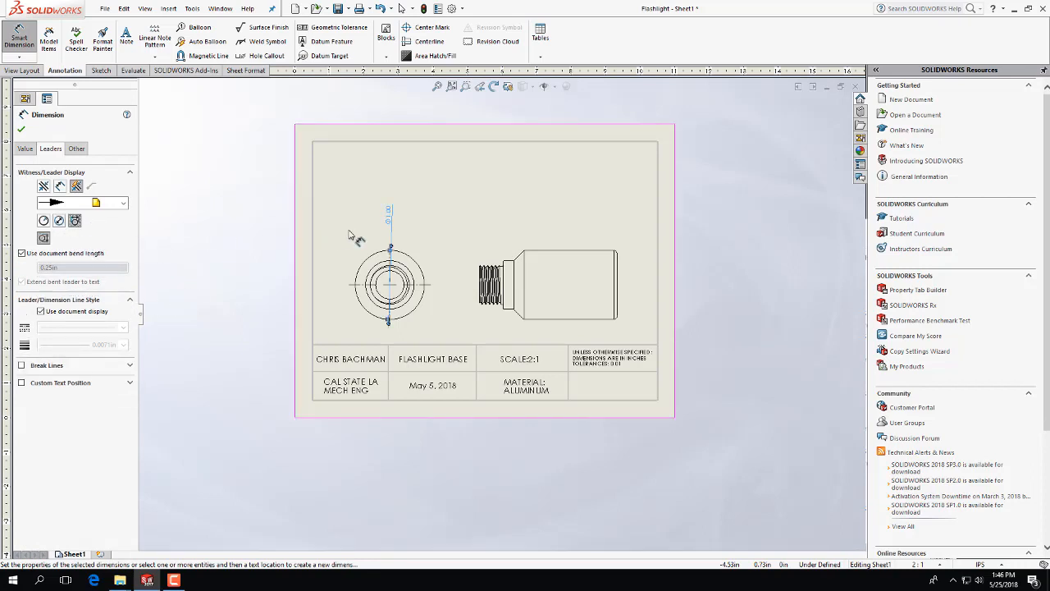
click(22, 383)
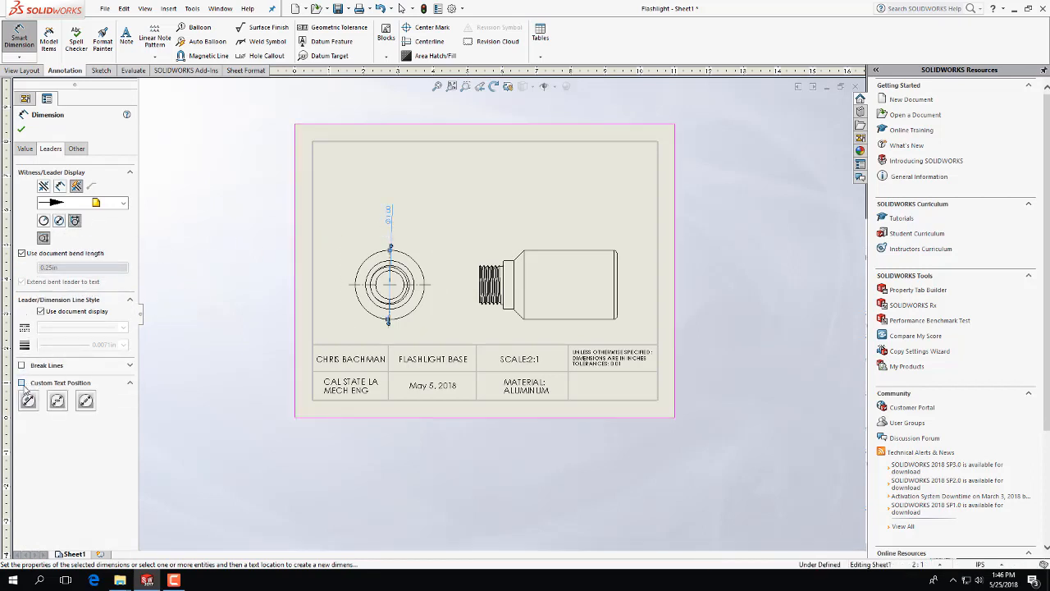
click(63, 405)
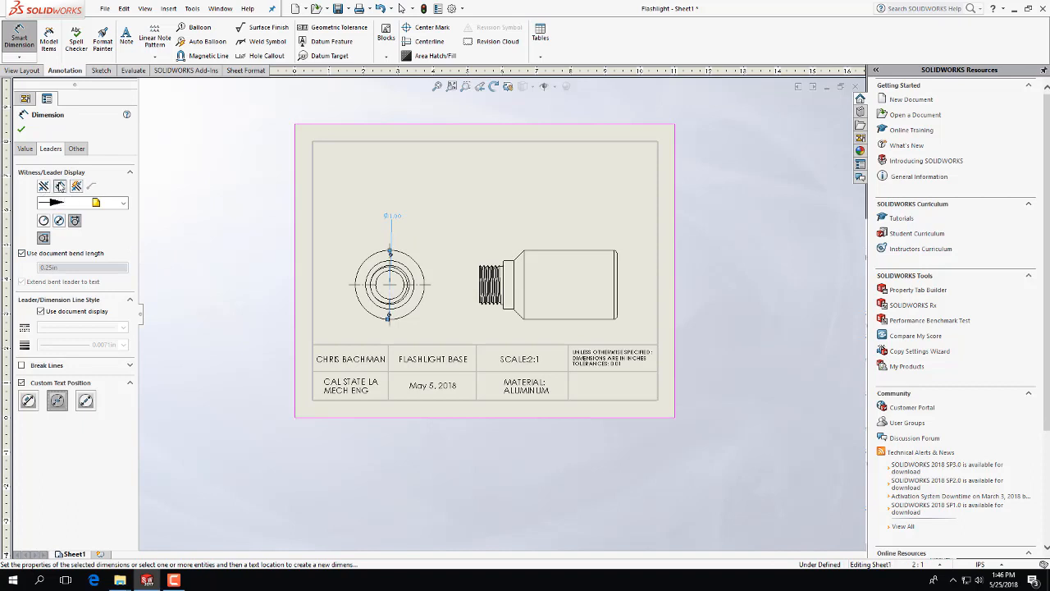
click(26, 150)
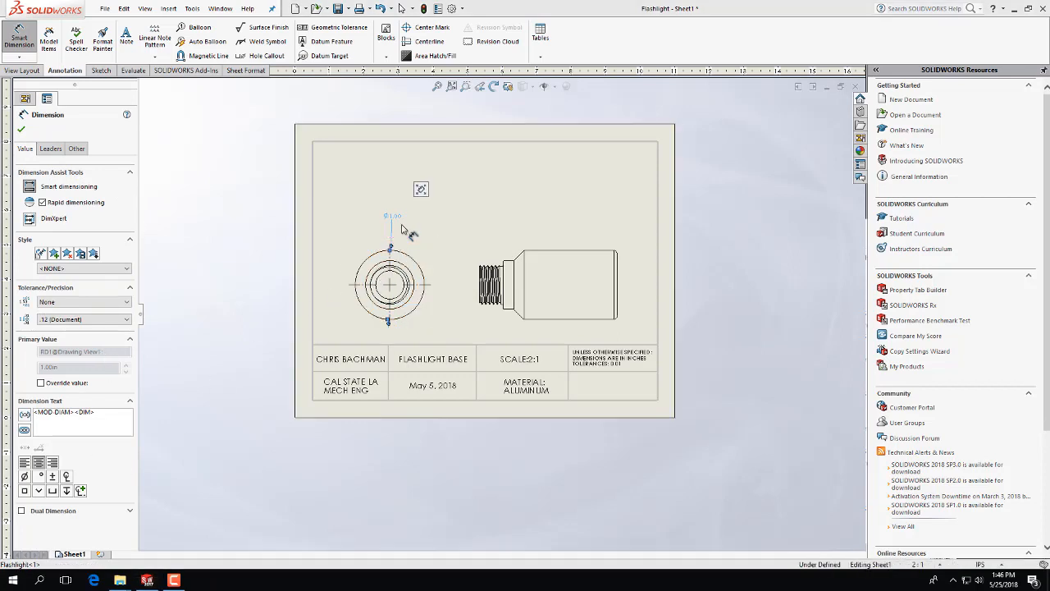
key(Escape)
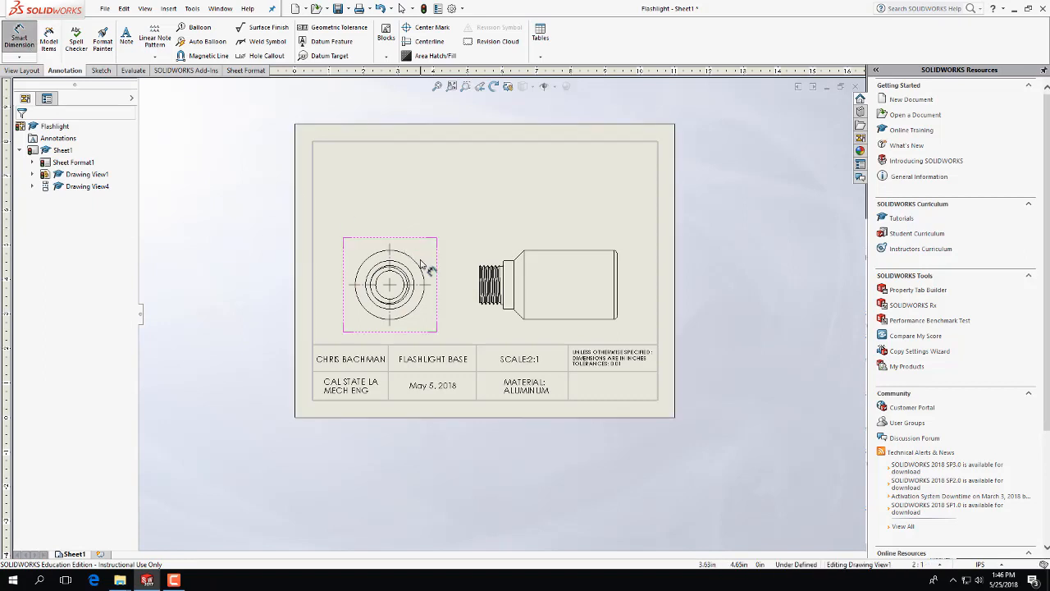
Dimension the end view's outer circle at an angle, display the diameter as linear and move it outside the circle.
click(358, 279)
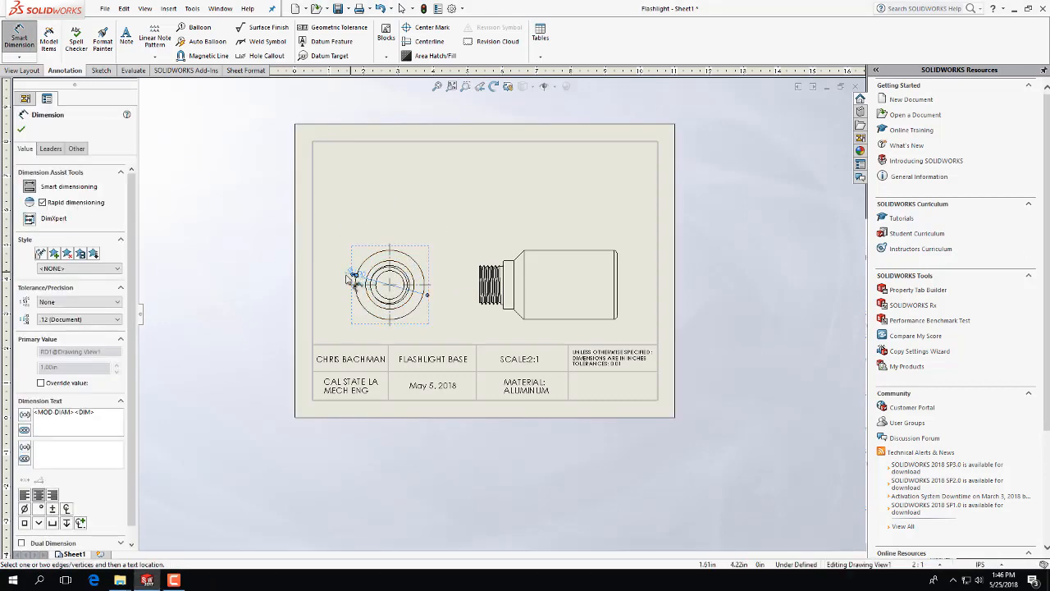
click(375, 220)
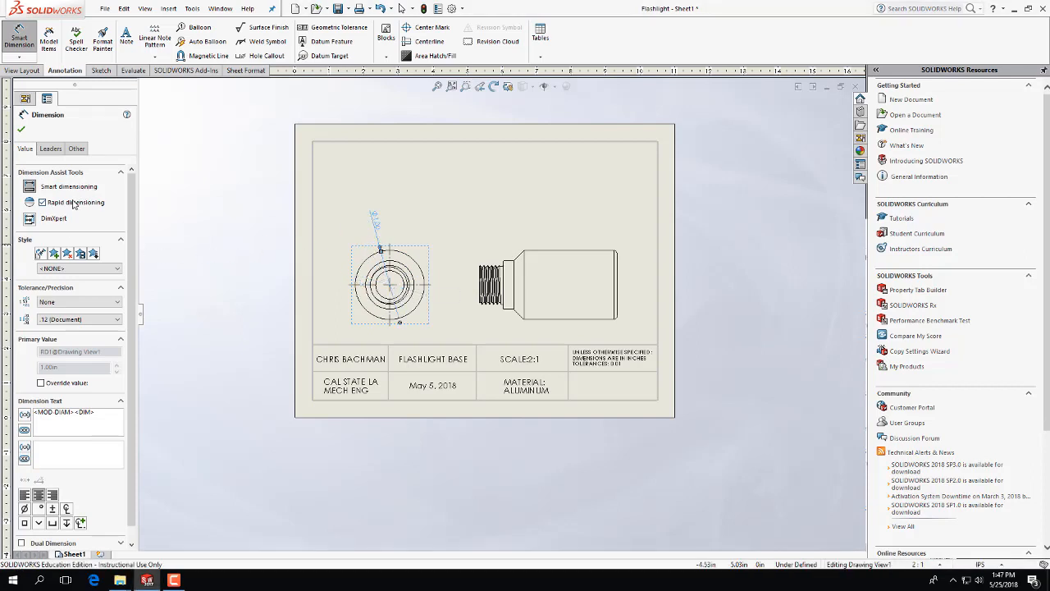
click(50, 148)
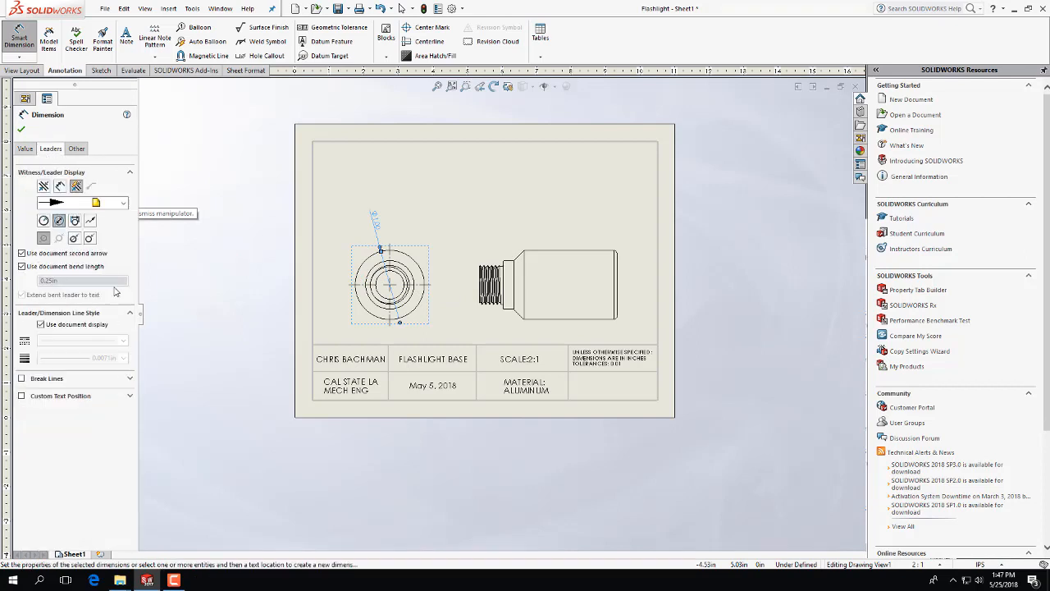
click(76, 221)
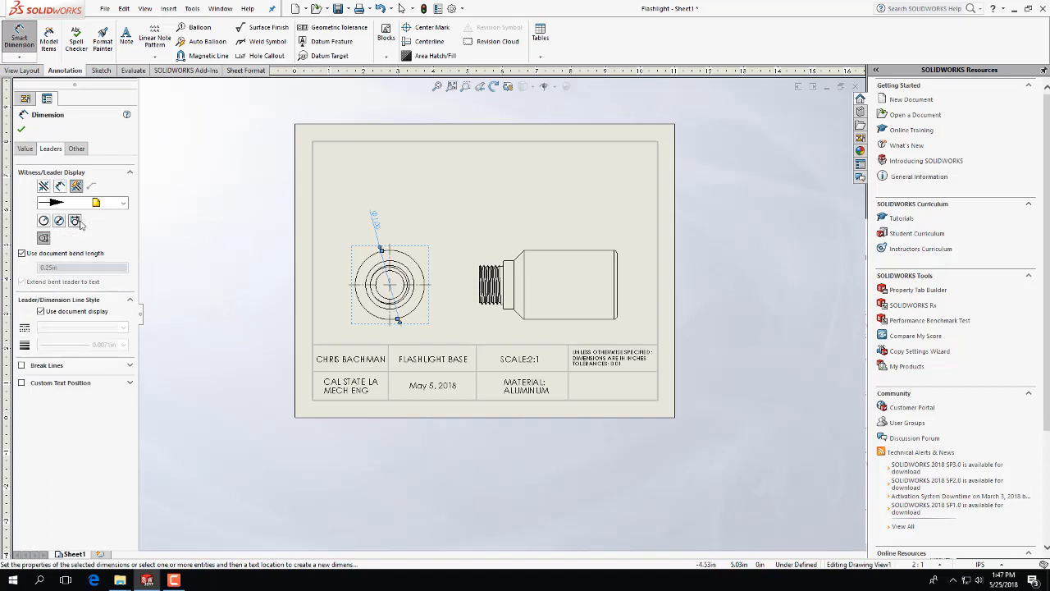
drag(380, 226, 428, 189)
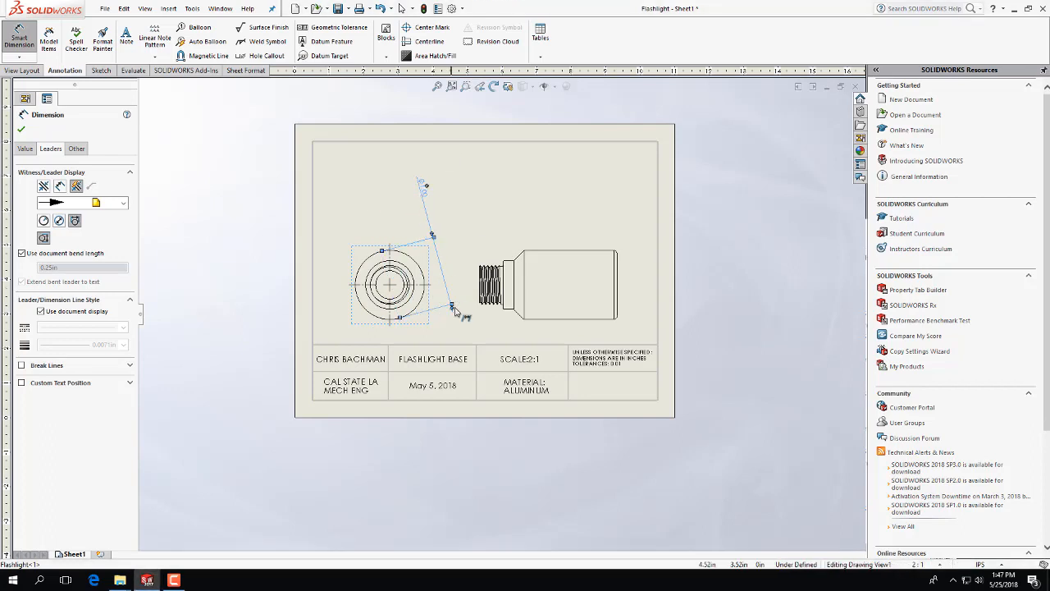
Place the angled diameter dimension's arrows inside its extension lines and give it a broken leader with horizontal text.
click(435, 244)
click(433, 237)
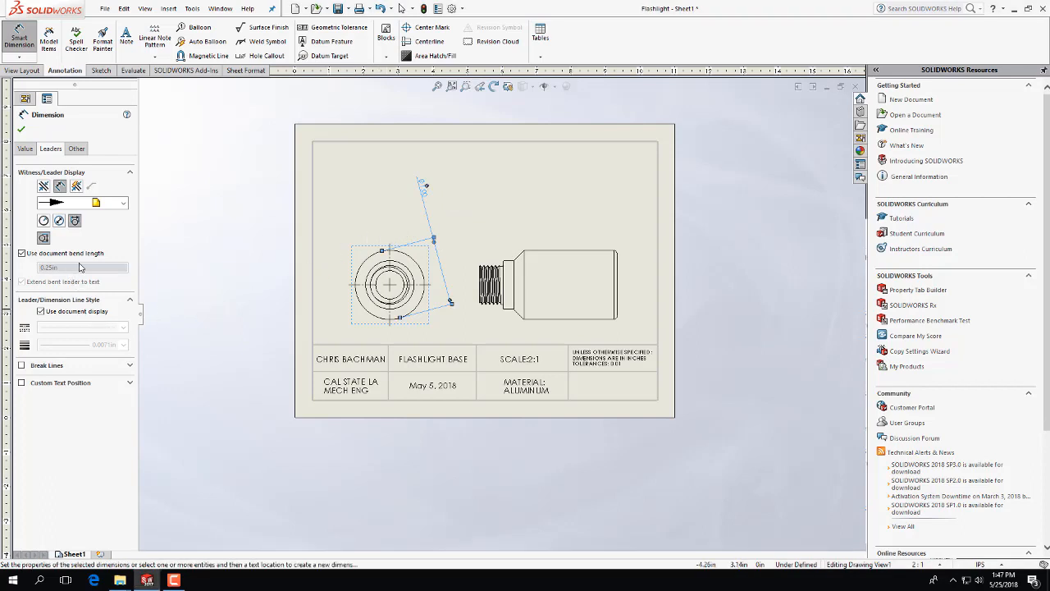
click(21, 383)
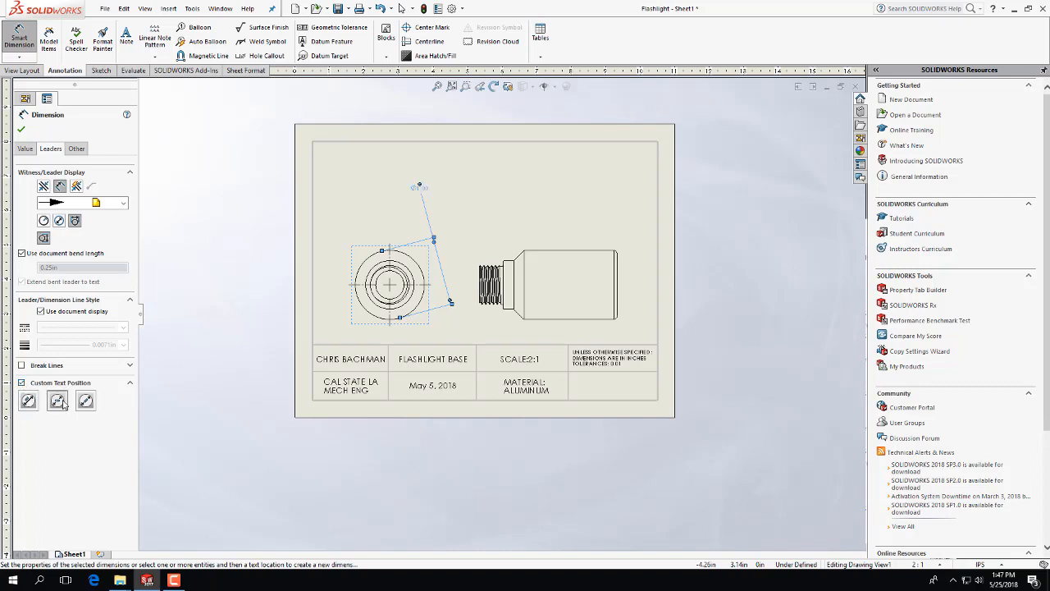
click(59, 401)
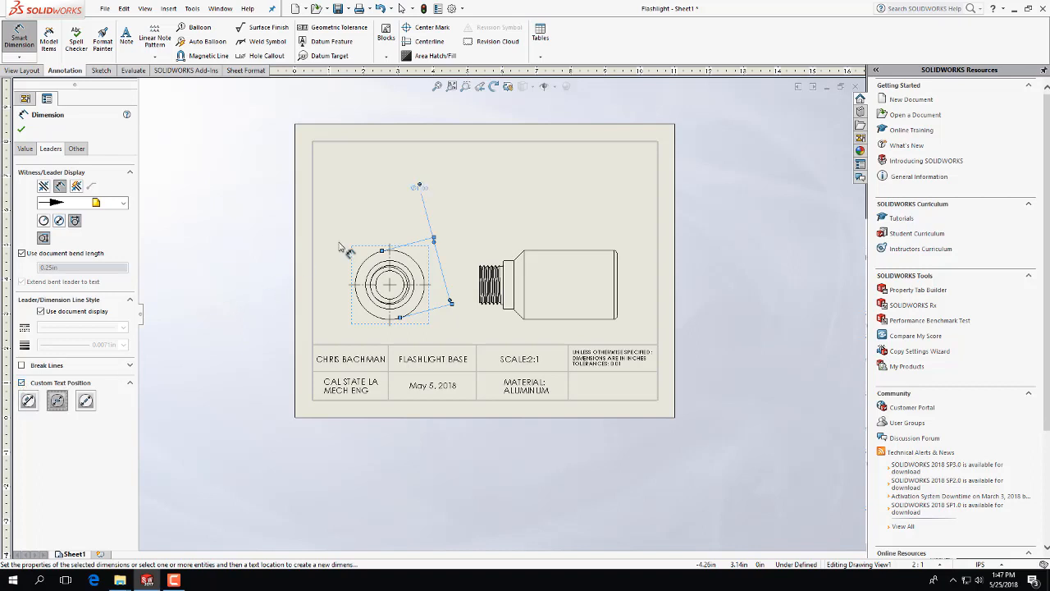
Try repositioning the angled diameter dimension, and delete it from the end view.
click(401, 321)
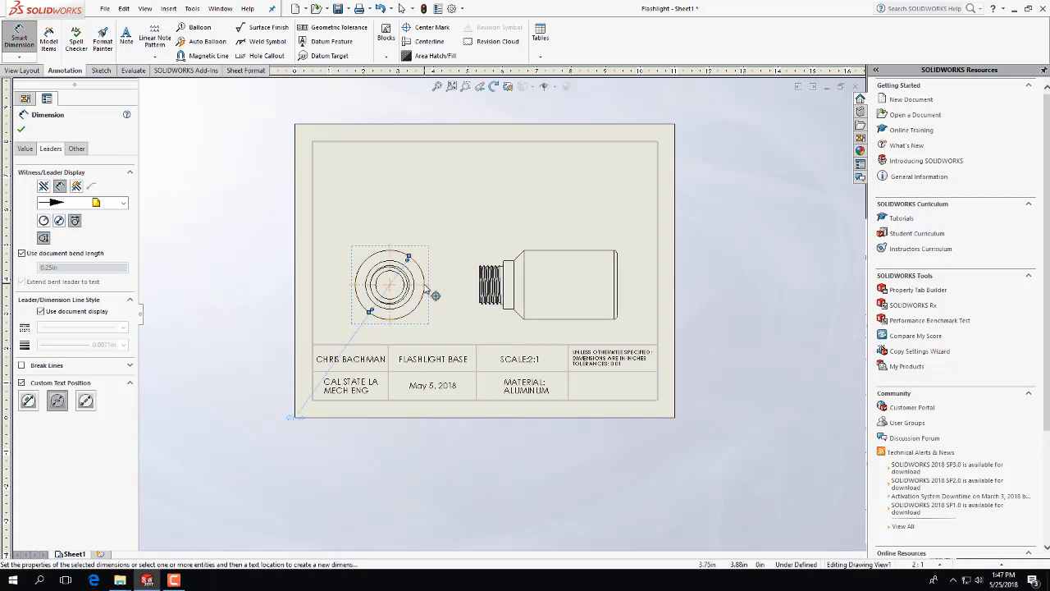
click(302, 412)
key(Delete)
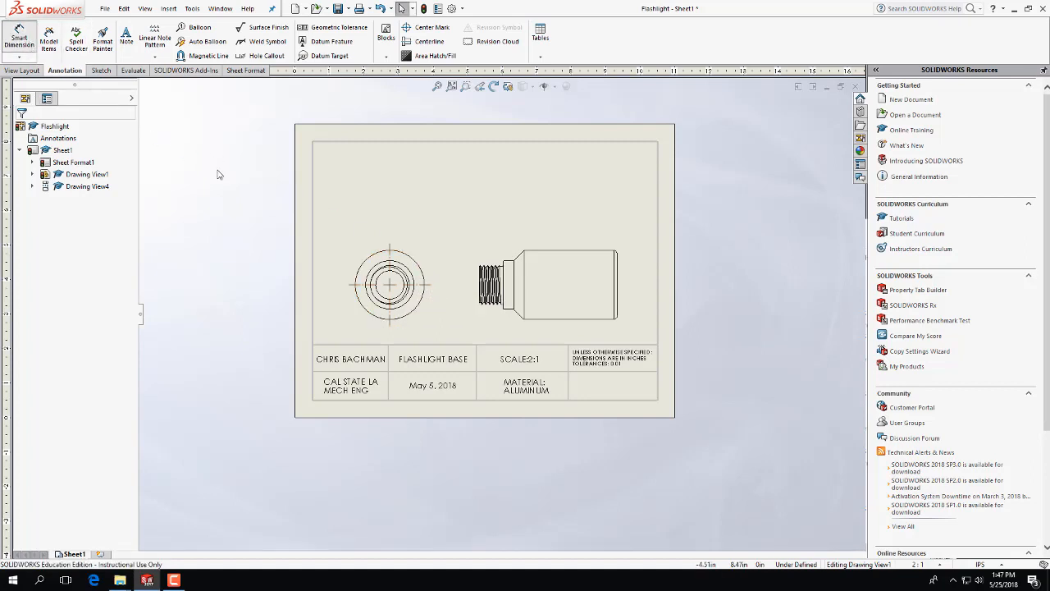
Dimension the outer circle's diameter horizontally above the end view and bring the dimension closer to the circle.
scroll(365, 288, down, 4)
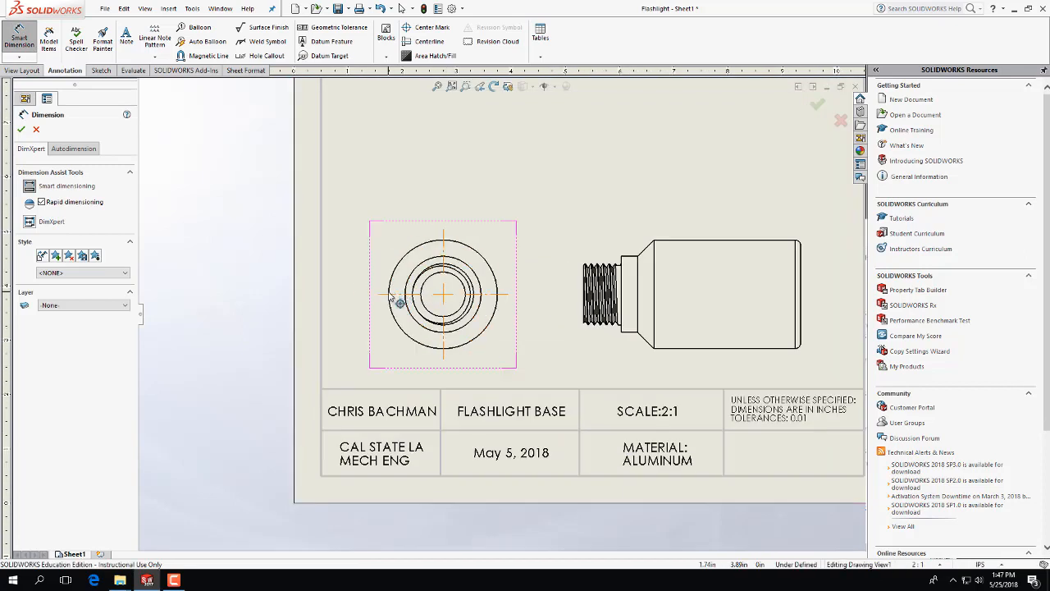
click(390, 296)
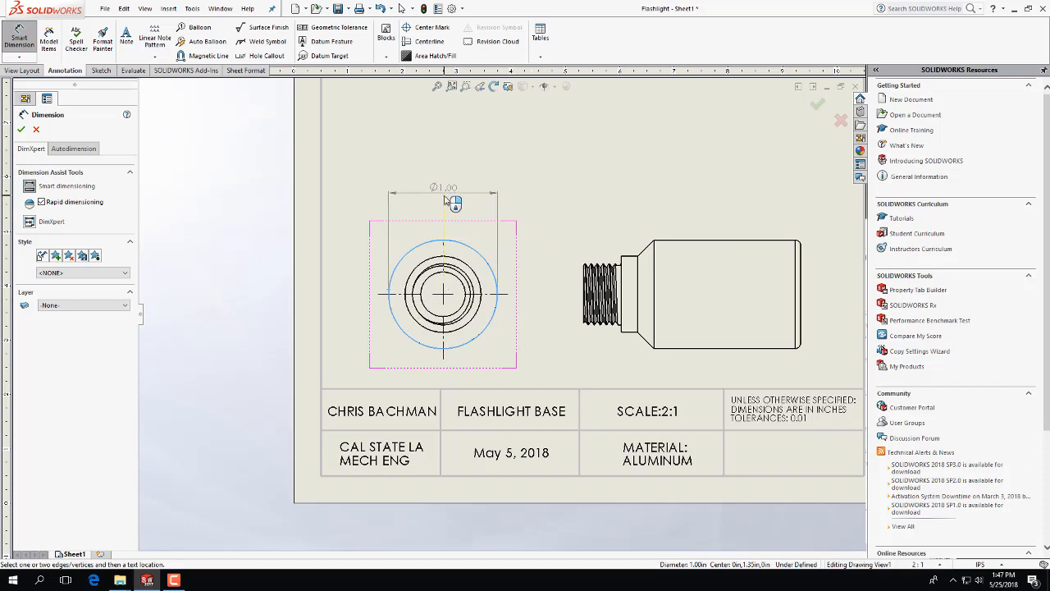
click(444, 199)
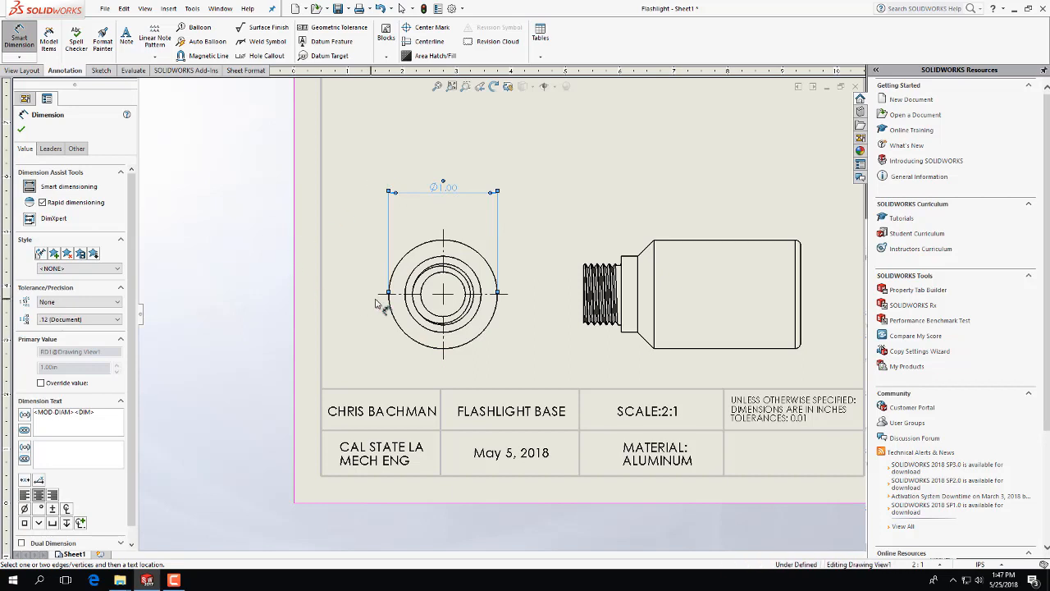
click(56, 150)
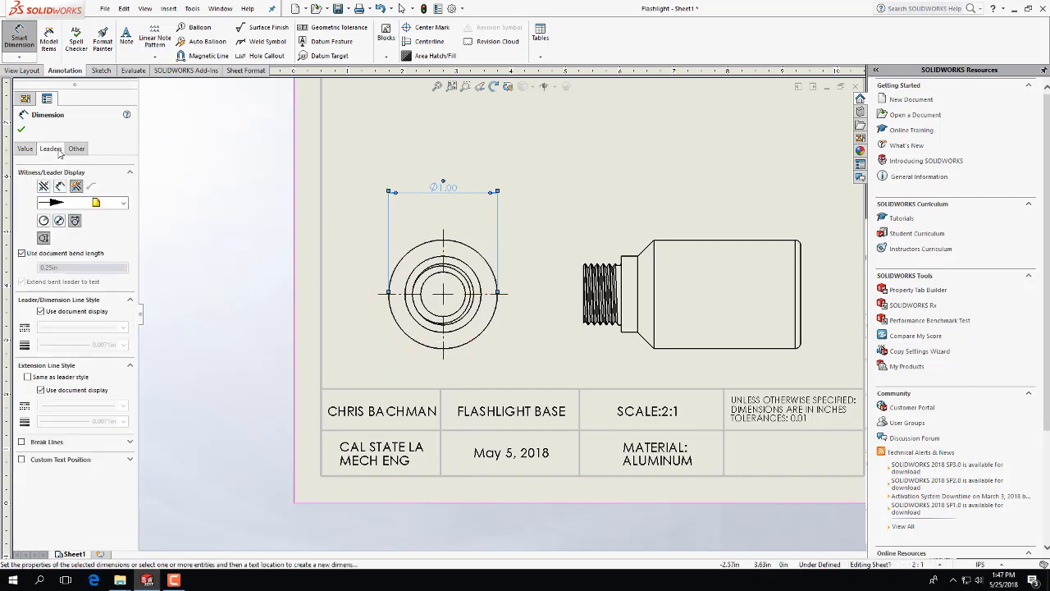
click(26, 150)
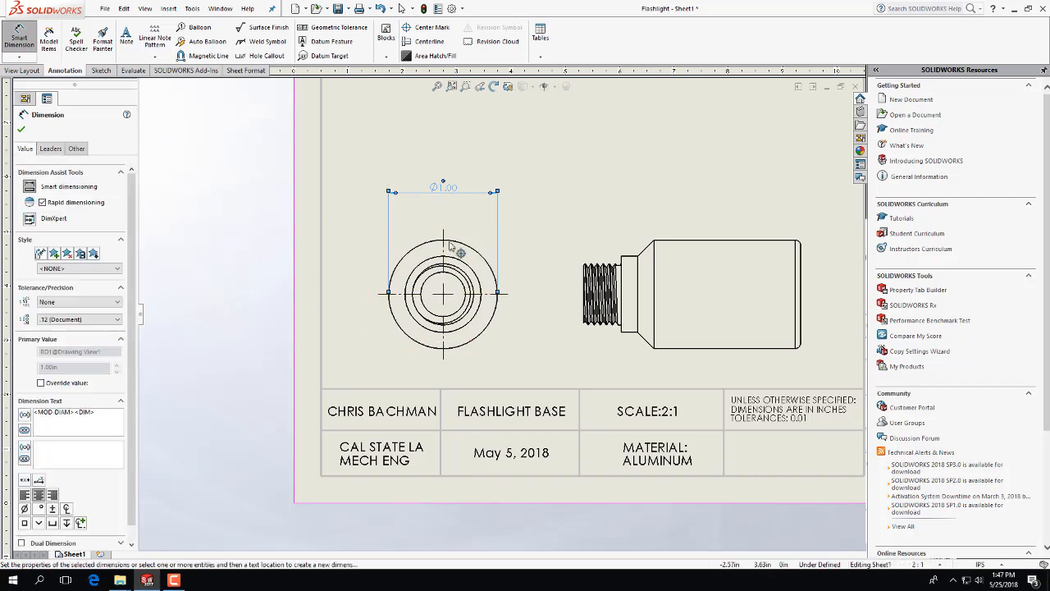
drag(442, 187, 440, 209)
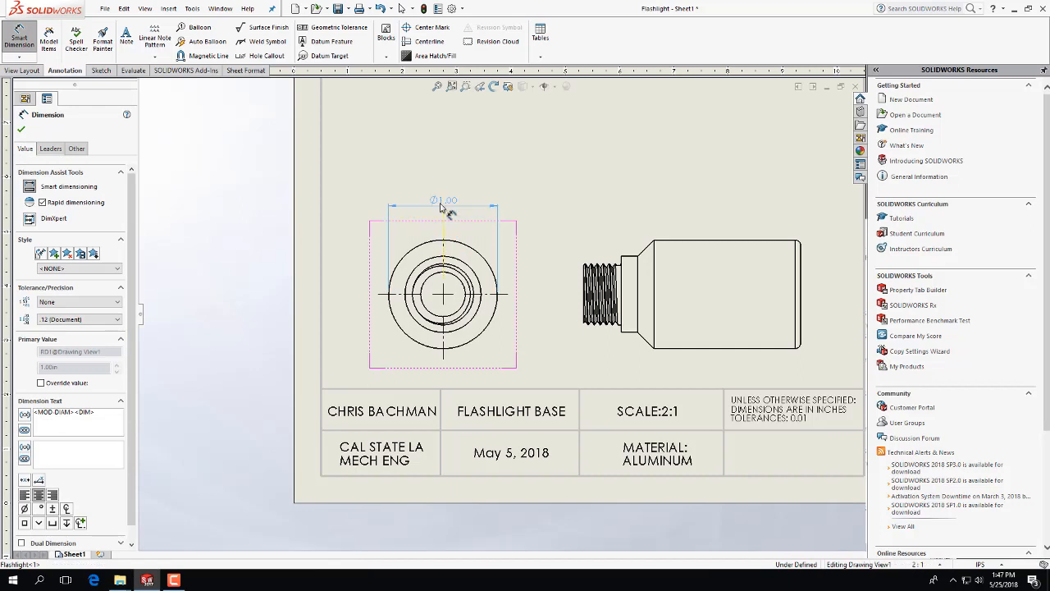
click(523, 274)
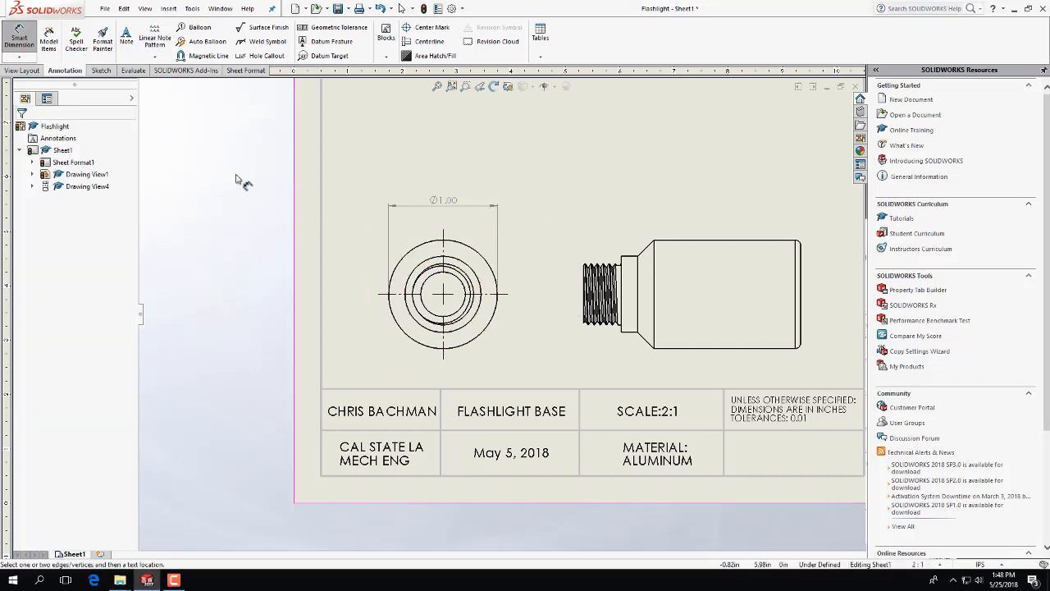
Dimension the collar's diameter beside the side view's threads, with a broken leader and horizontal text, and adjust its distance from the part.
click(623, 283)
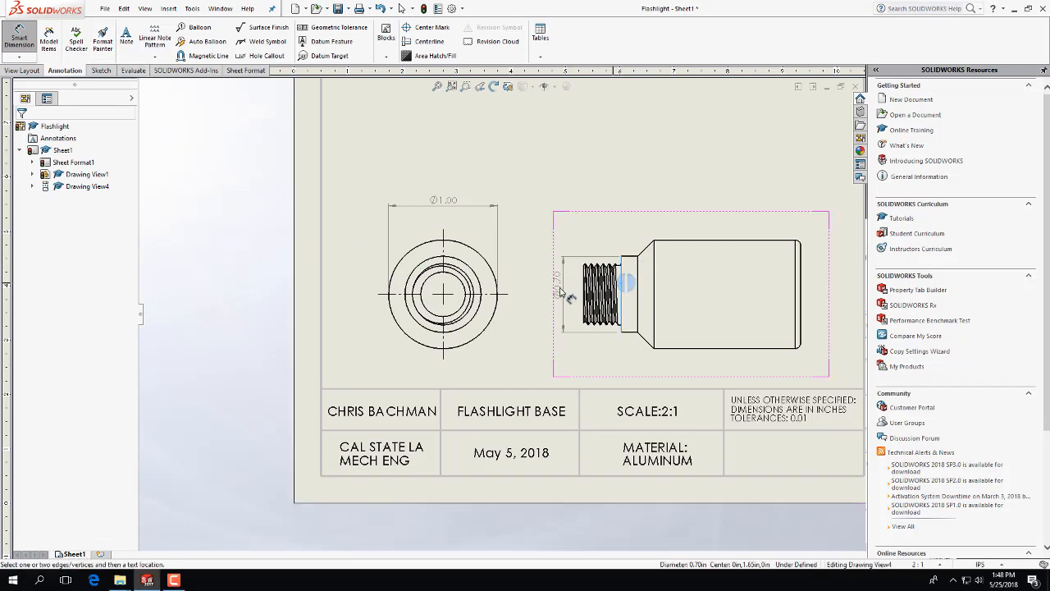
click(558, 297)
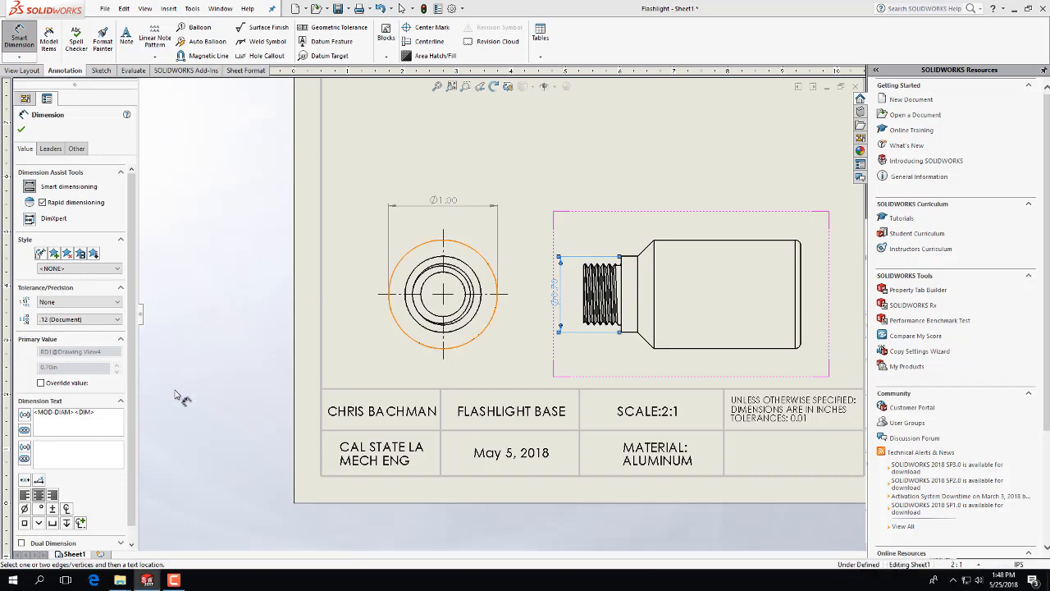
click(50, 148)
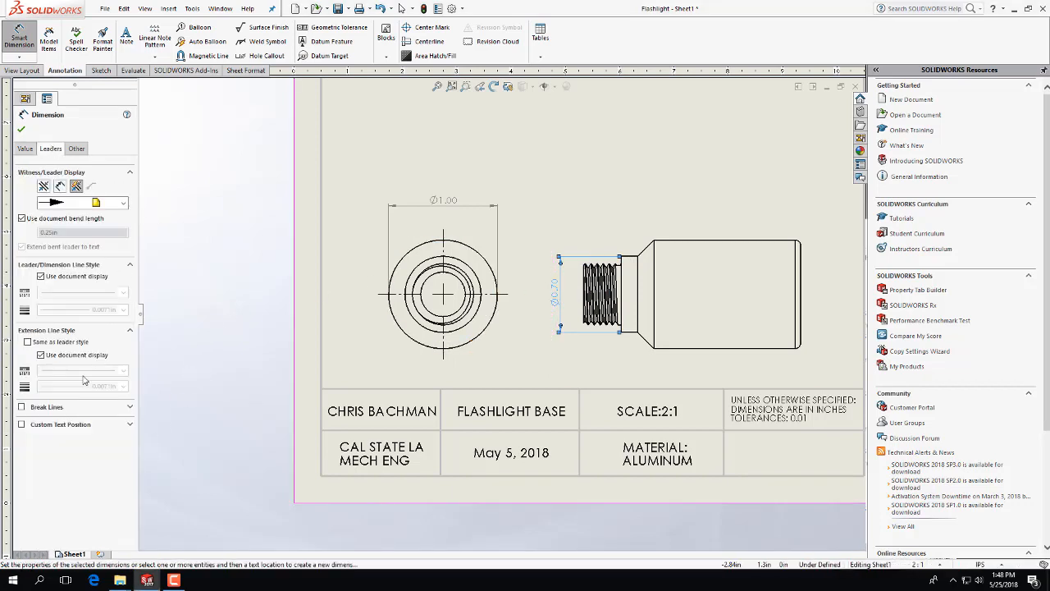
click(27, 425)
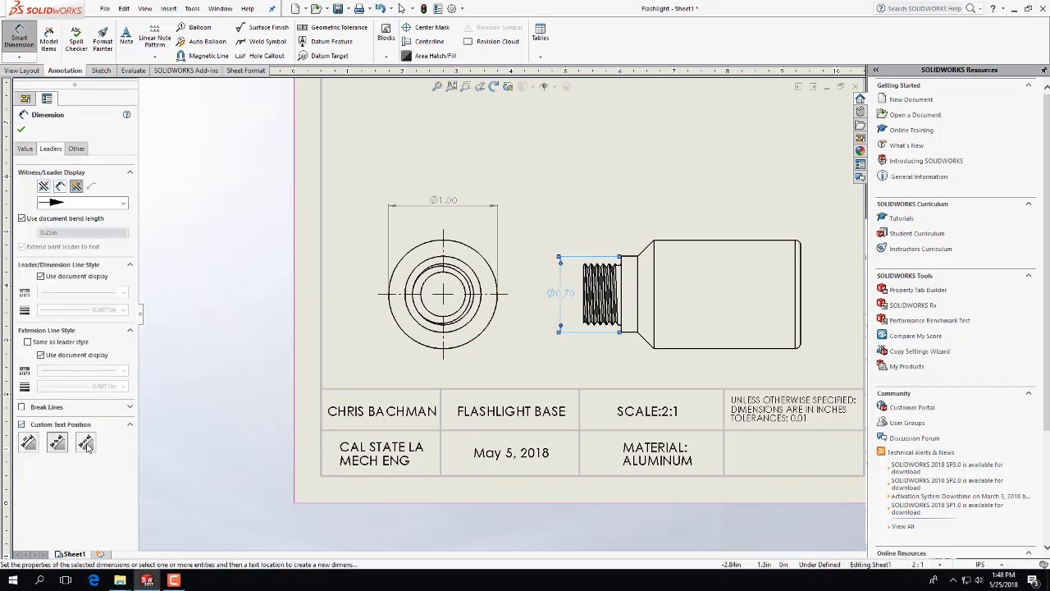
drag(558, 294, 551, 295)
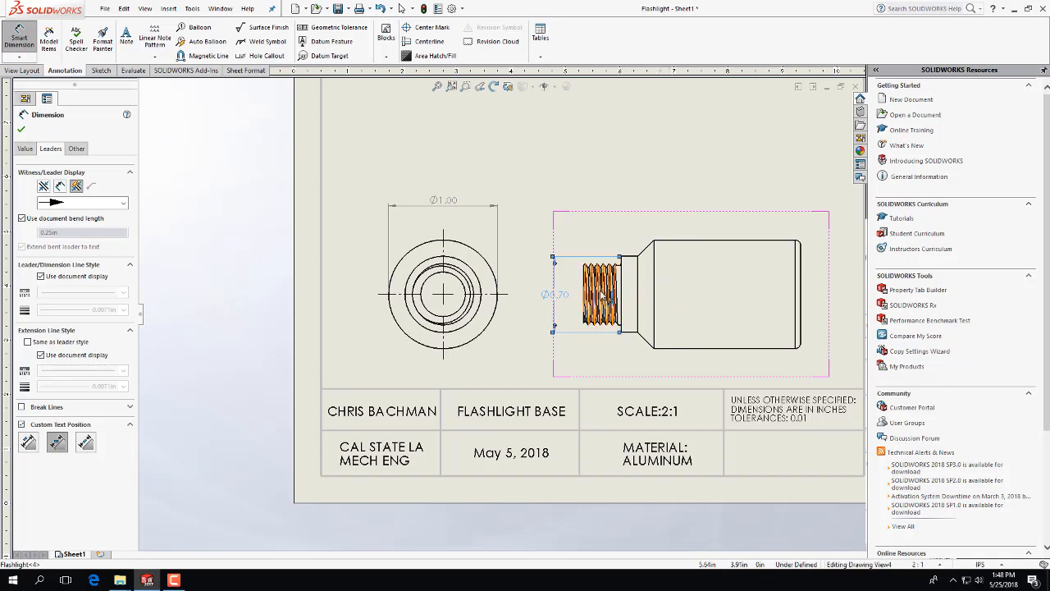
mouse_move(545, 297)
mouse_down()
mouse_move(731, 299)
mouse_move(558, 297)
mouse_up()
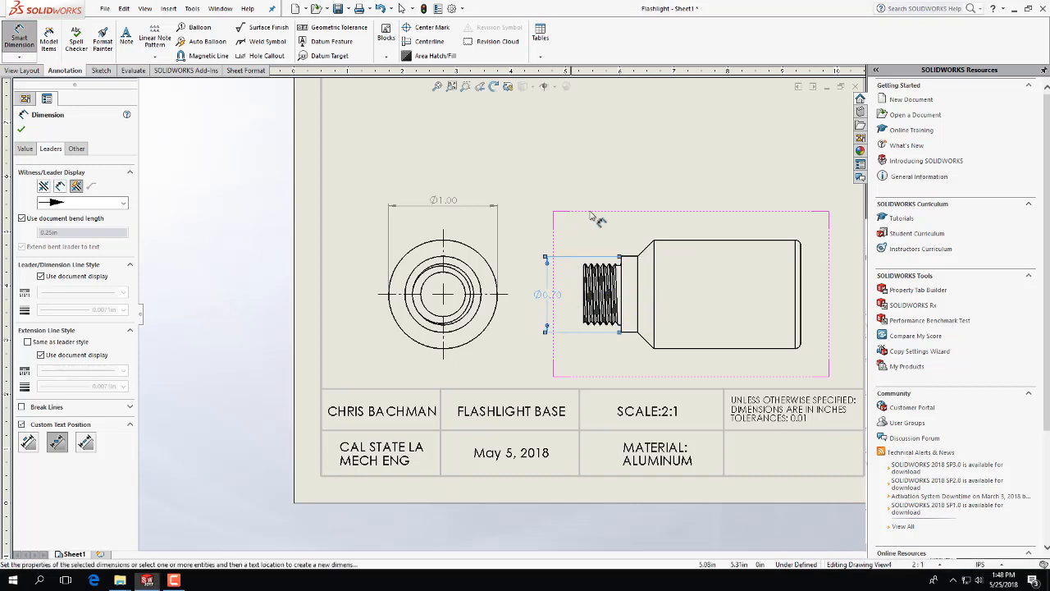
click(632, 214)
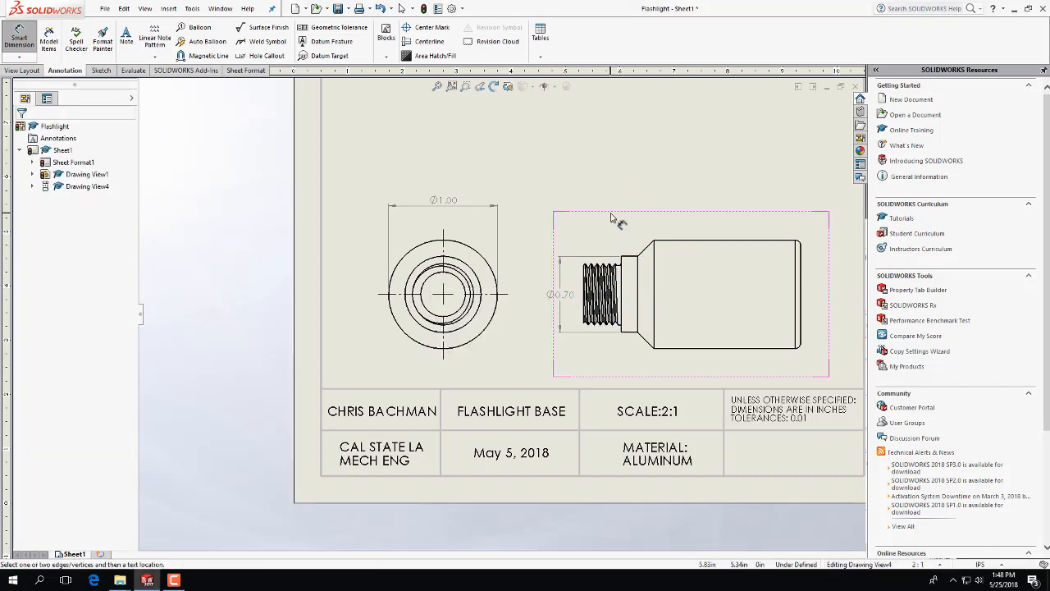
key(Escape)
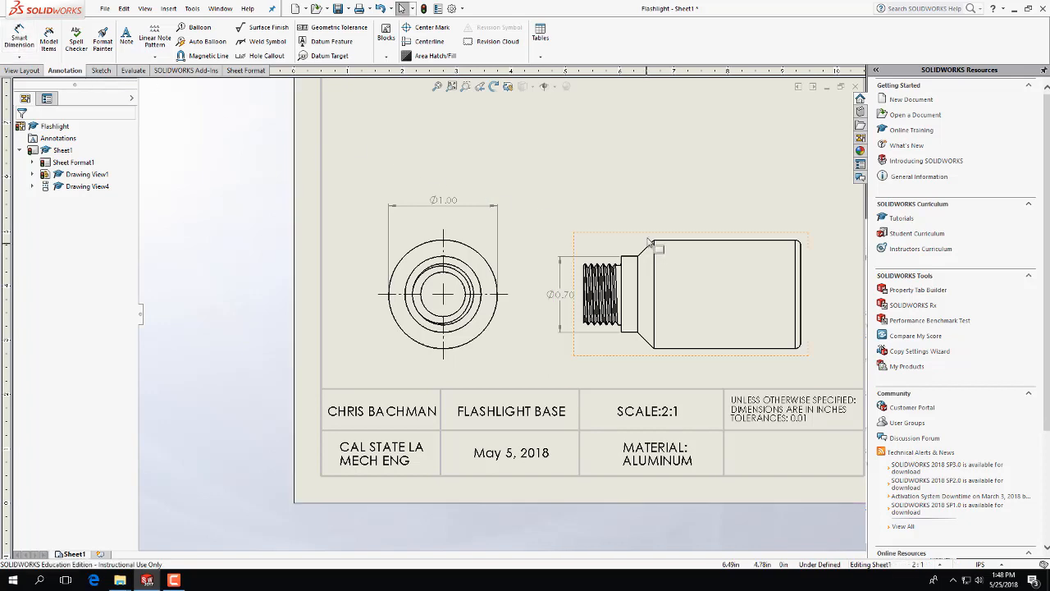
Set the side view's display style to show hidden lines.
click(636, 237)
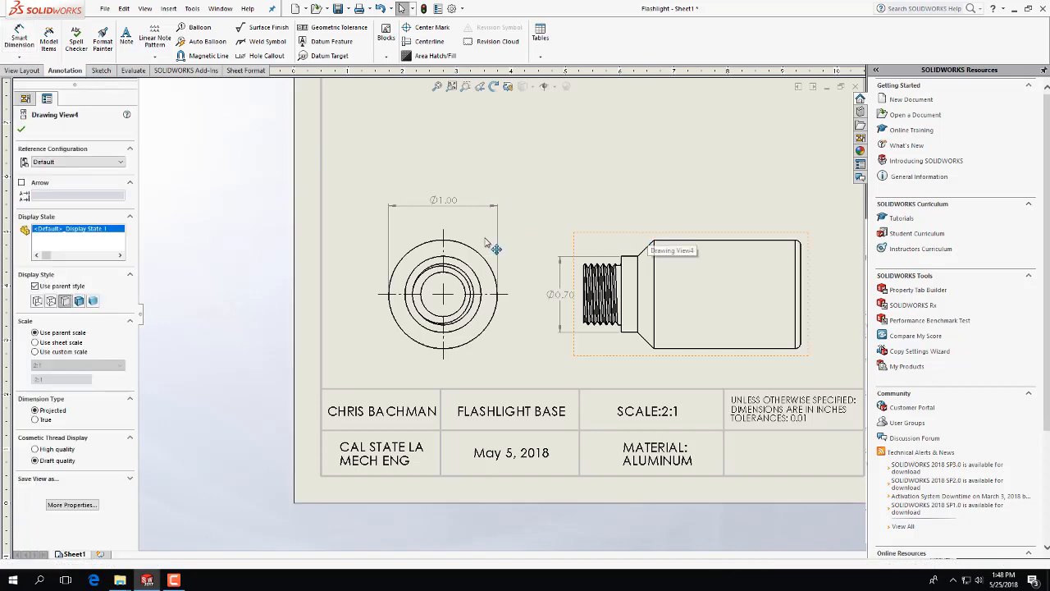
click(51, 301)
click(628, 184)
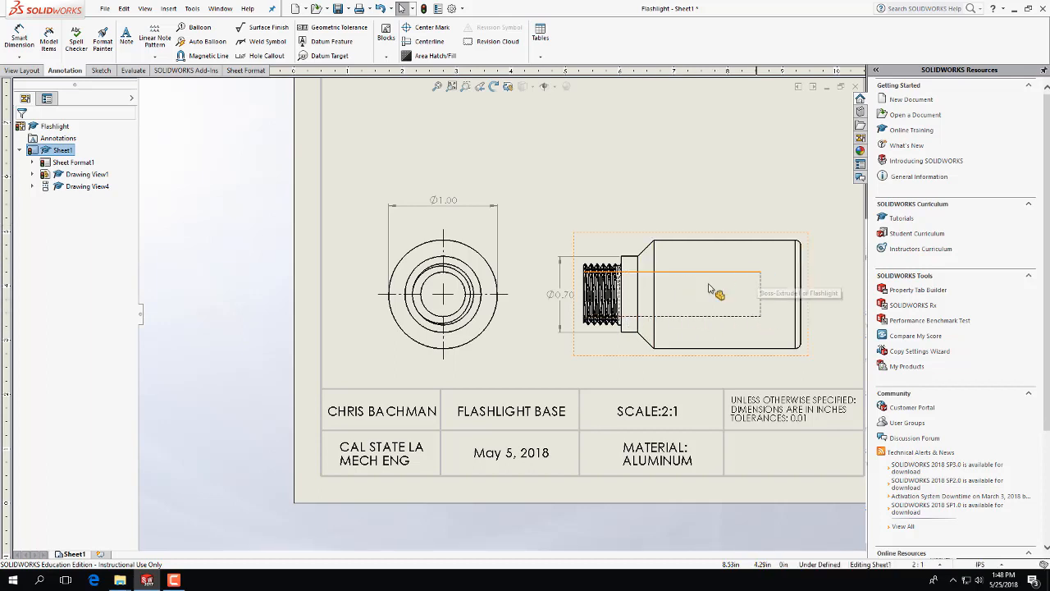
In the system color settings, change the color of Dimensions, Non Imported (Driven) to black.
key(f)
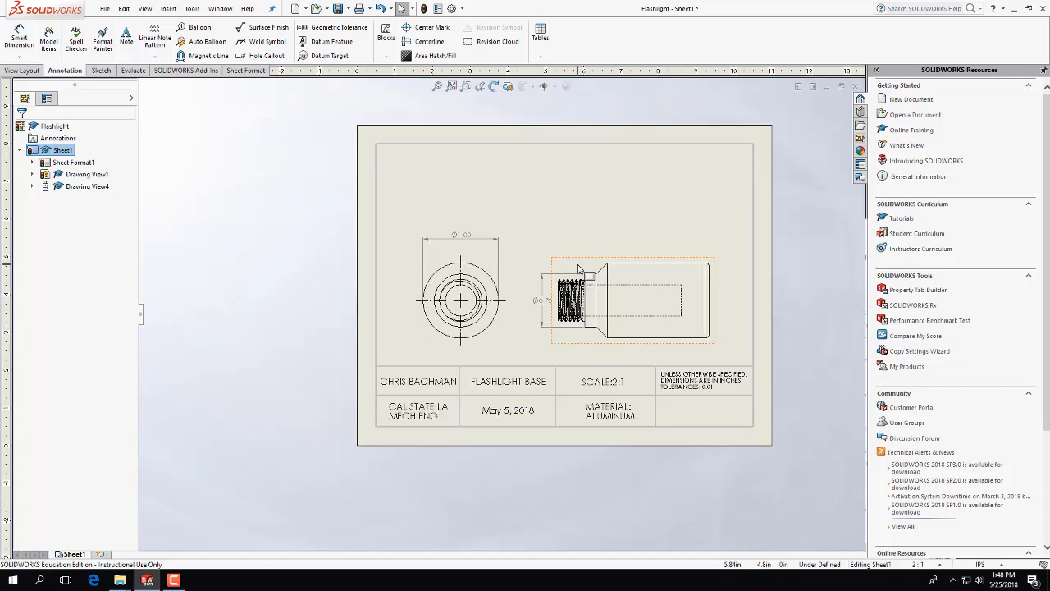
click(451, 12)
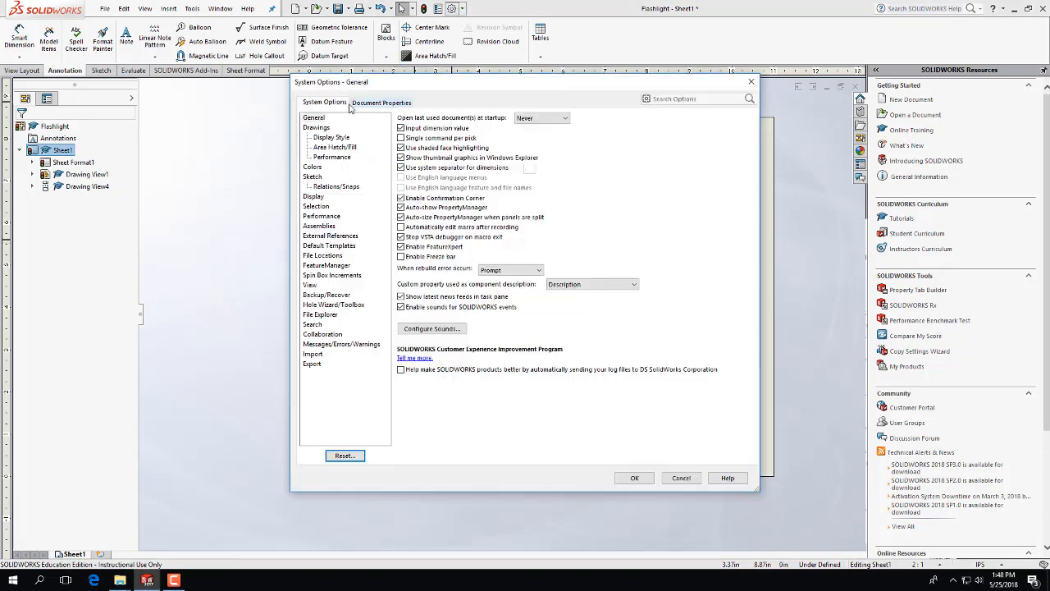
click(332, 168)
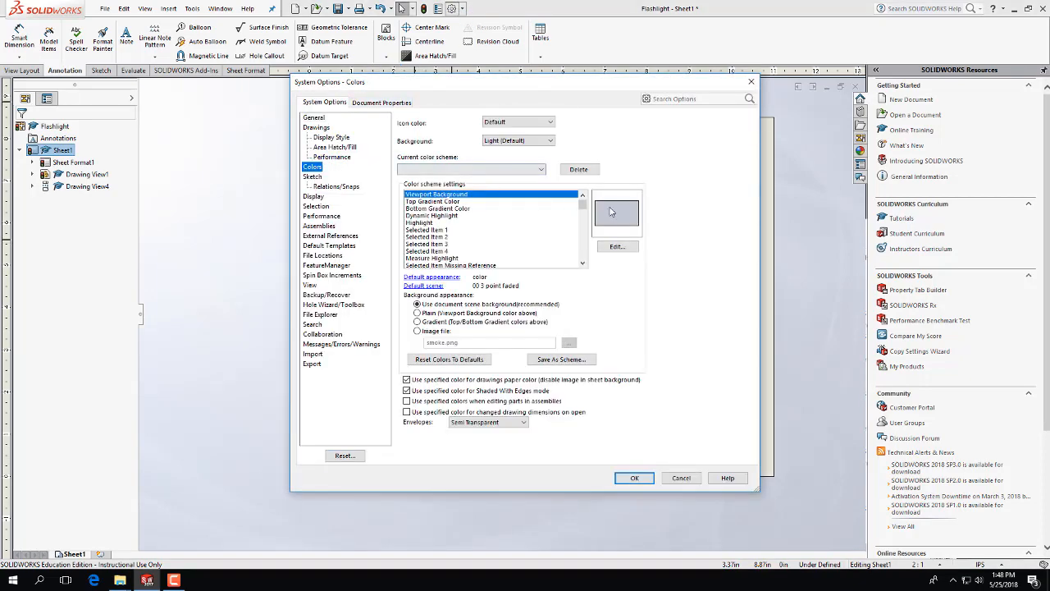
mouse_move(583, 206)
mouse_down()
mouse_move(585, 261)
mouse_move(586, 217)
mouse_up()
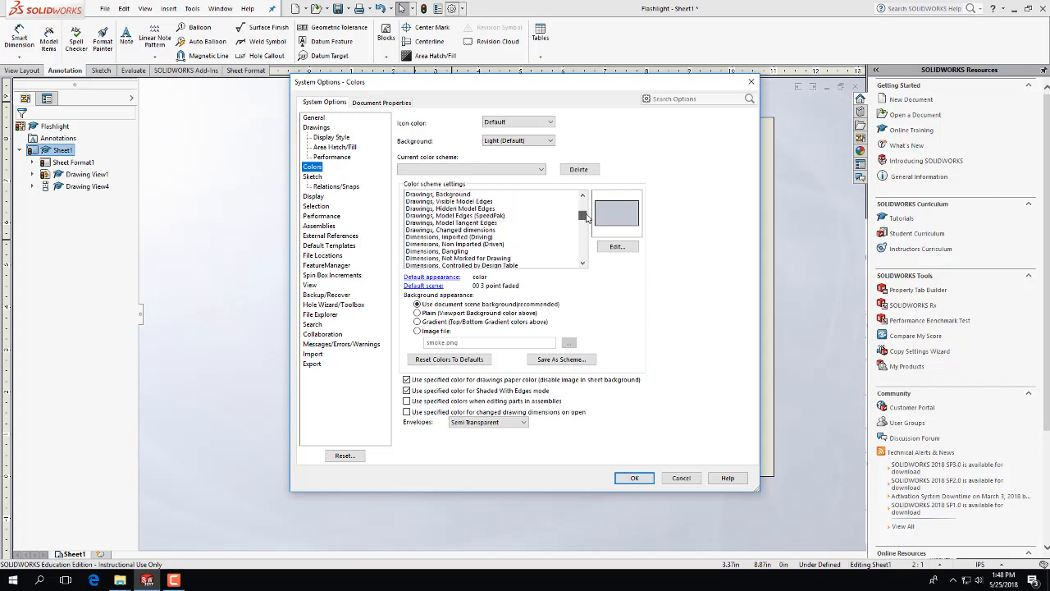
click(463, 237)
click(460, 244)
click(459, 252)
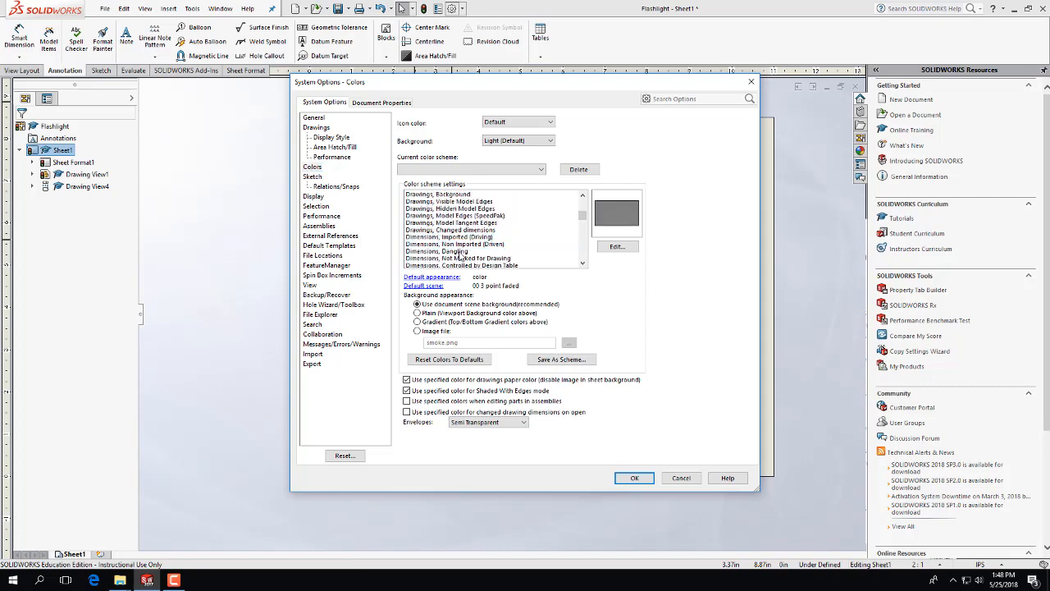
click(462, 238)
click(533, 243)
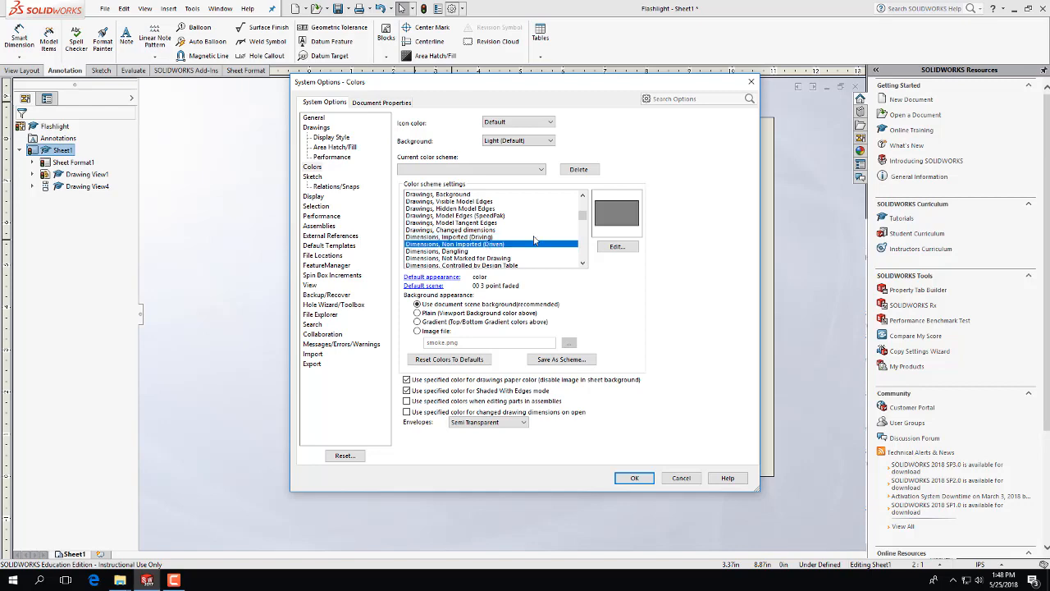
click(617, 247)
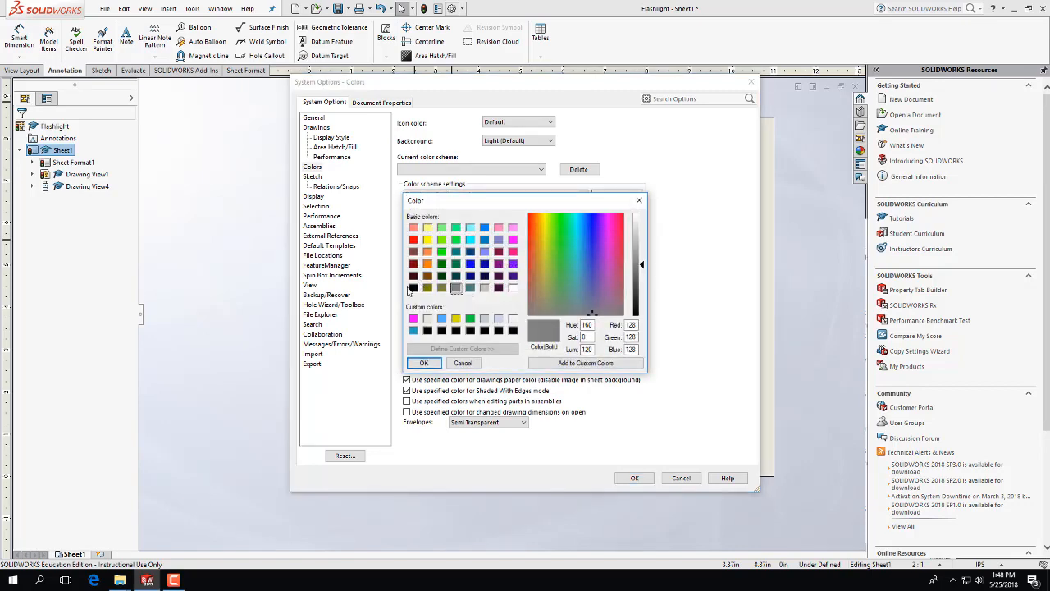
click(413, 287)
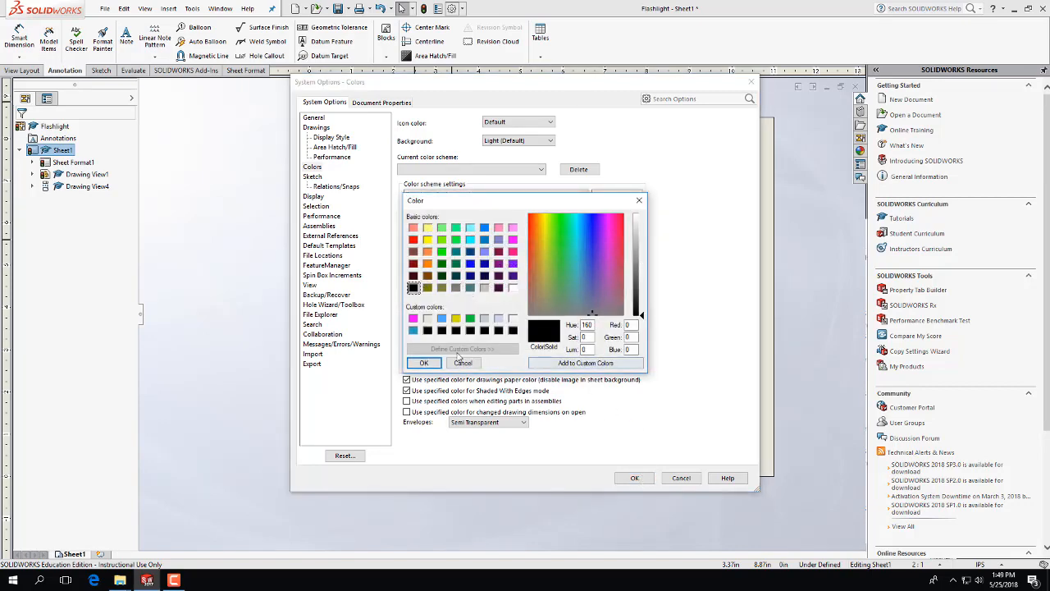
key(Return)
click(635, 478)
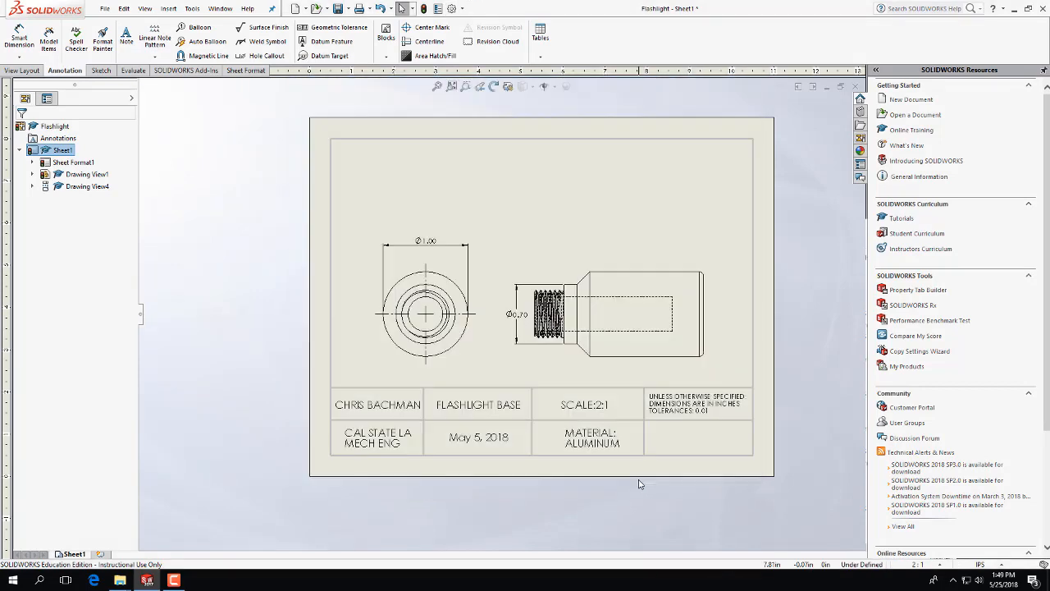
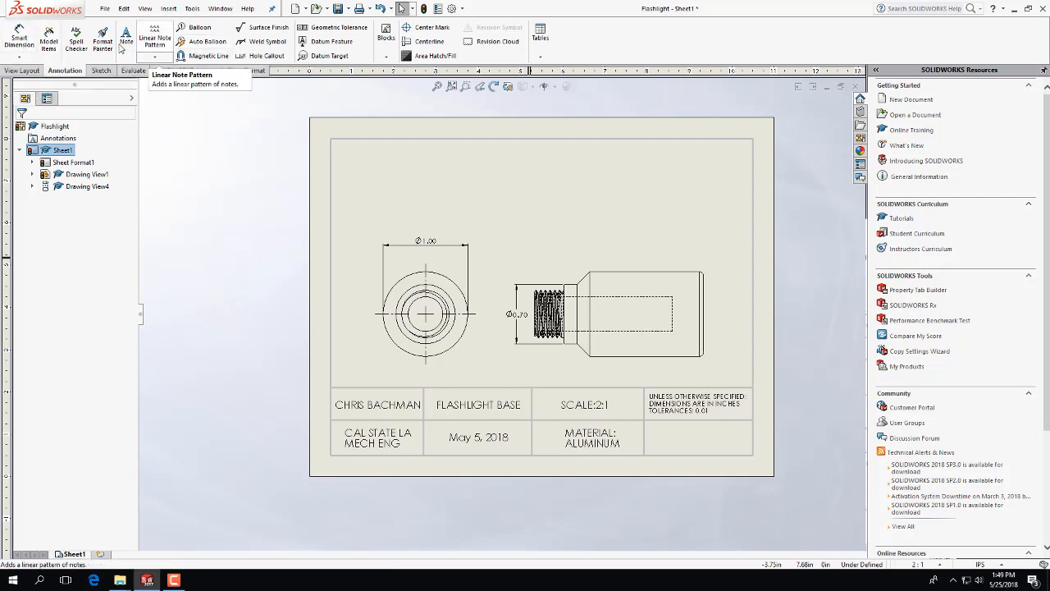
Try to add a hole callout to the thread circle in the end view, with its text between the two views.
click(263, 55)
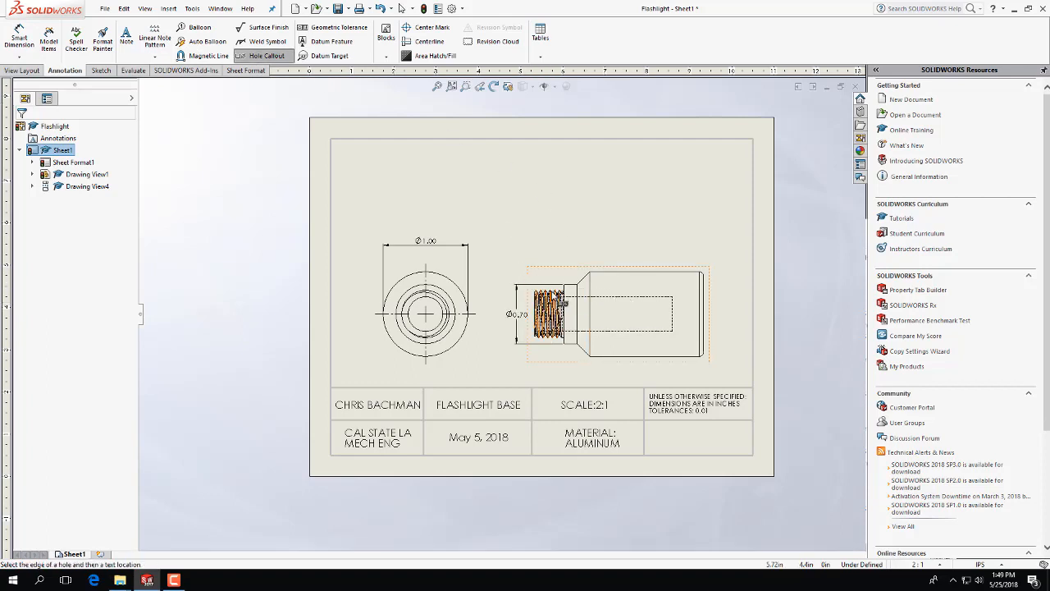
click(258, 56)
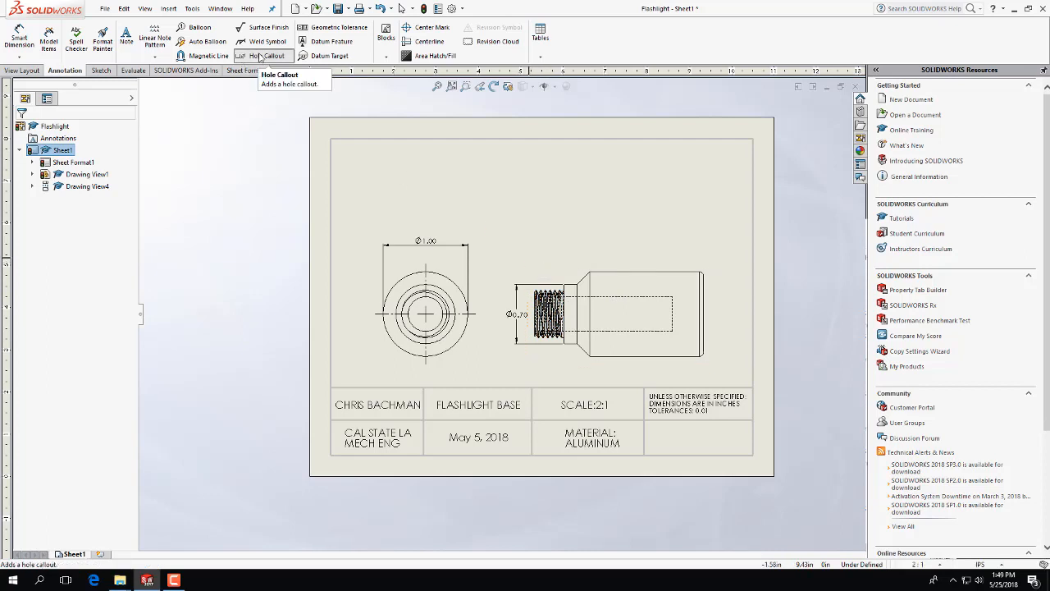
click(260, 57)
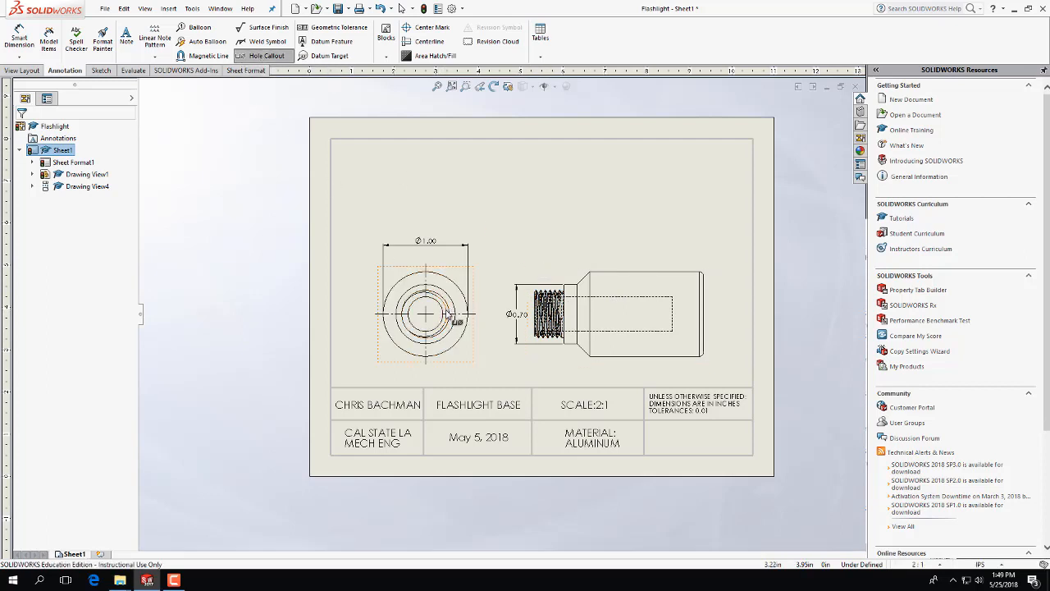
click(449, 315)
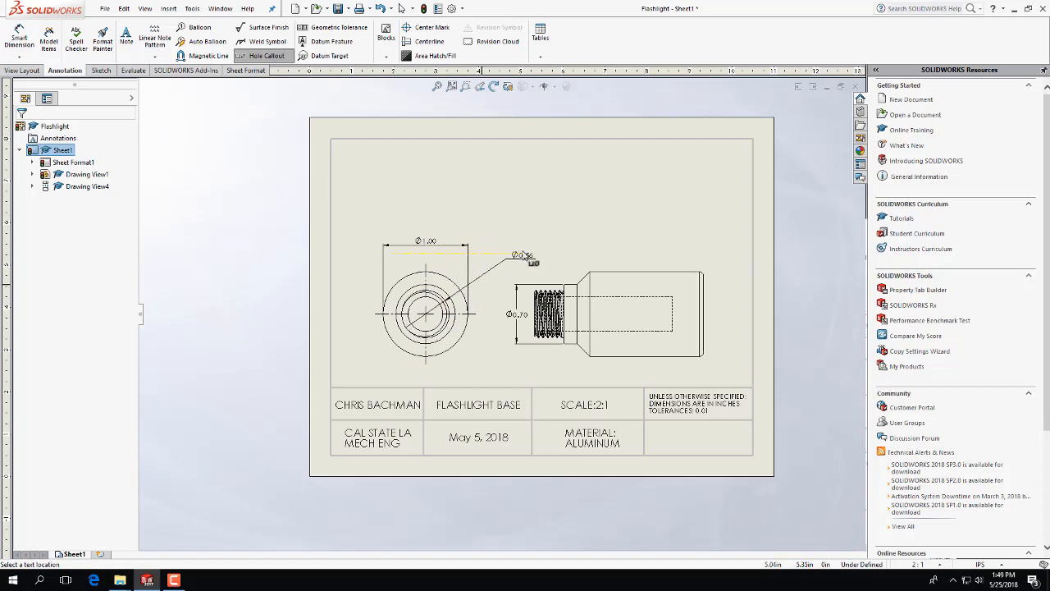
click(525, 257)
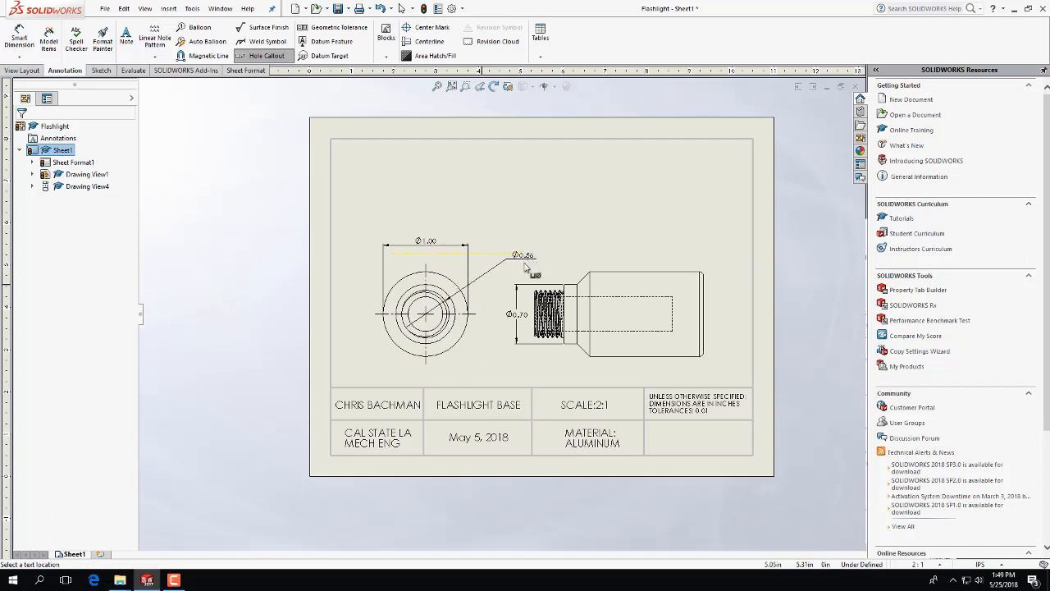
key(Escape)
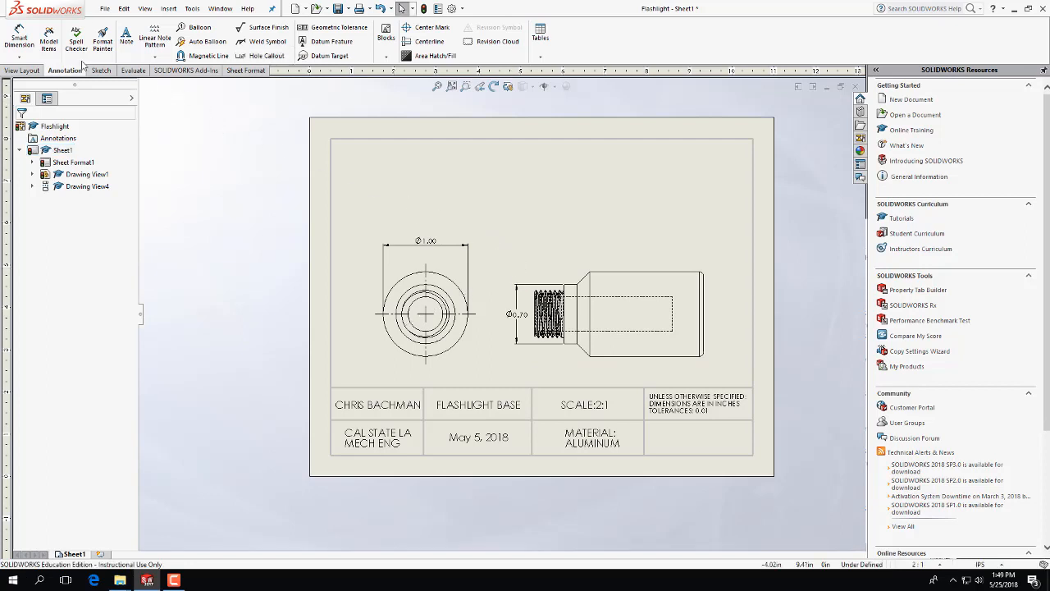
Dimension the side view's overall length from the threaded tip to the far end of the body, placing it above the view.
click(18, 33)
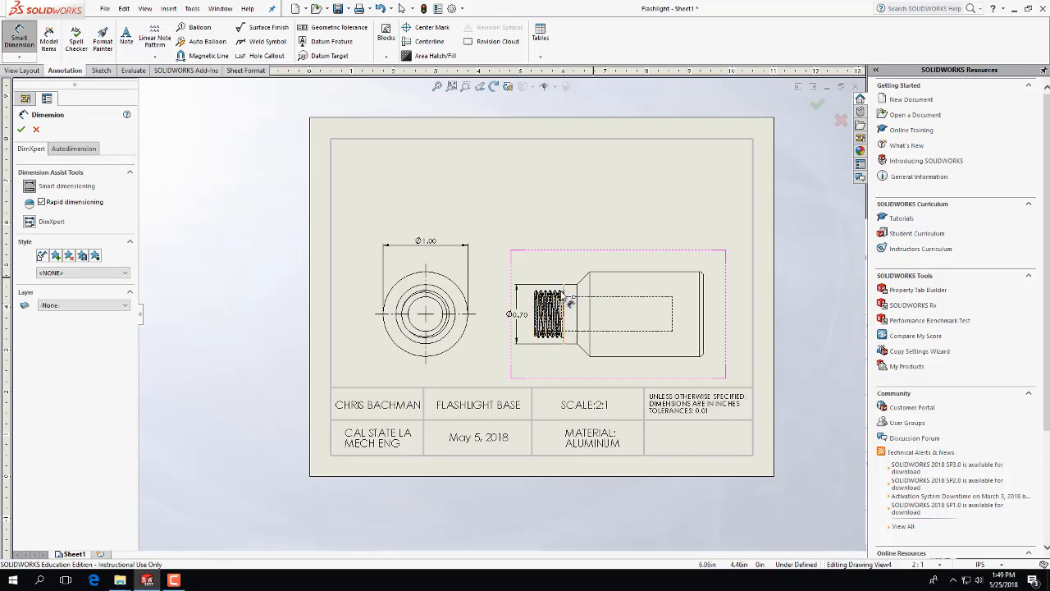
click(573, 296)
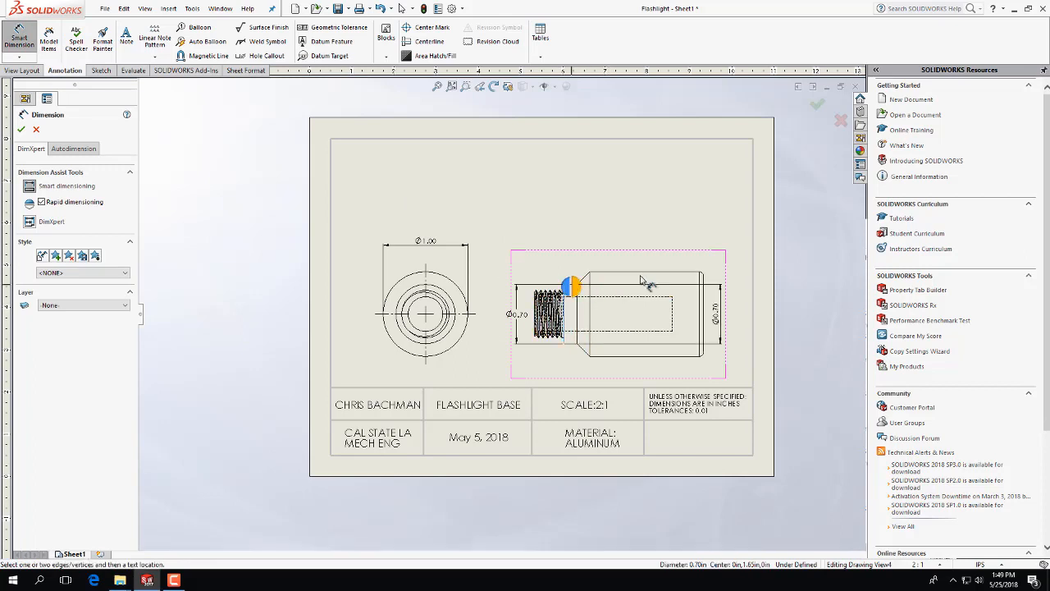
click(703, 289)
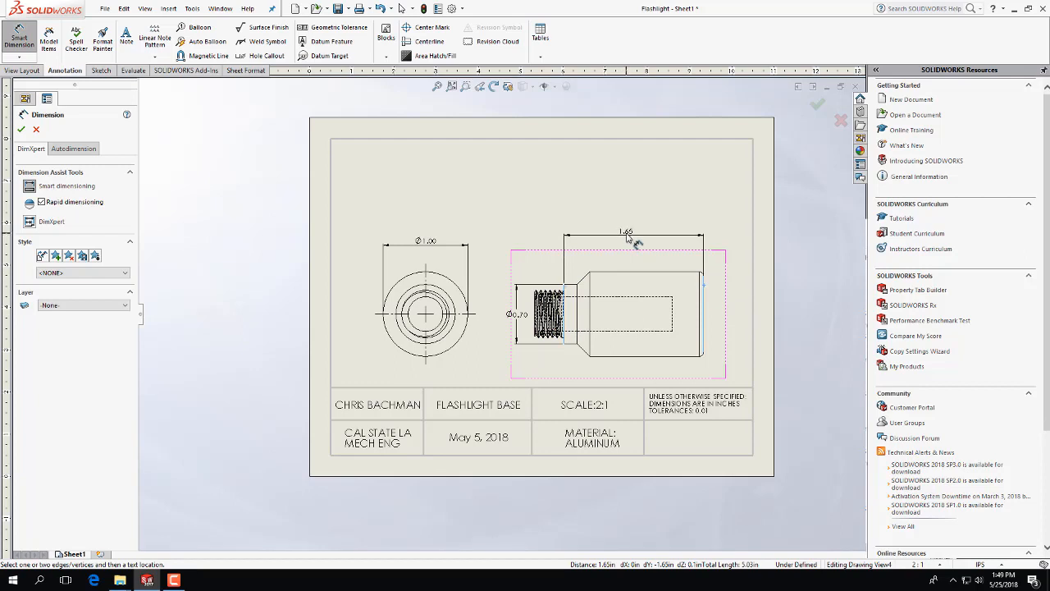
key(Escape)
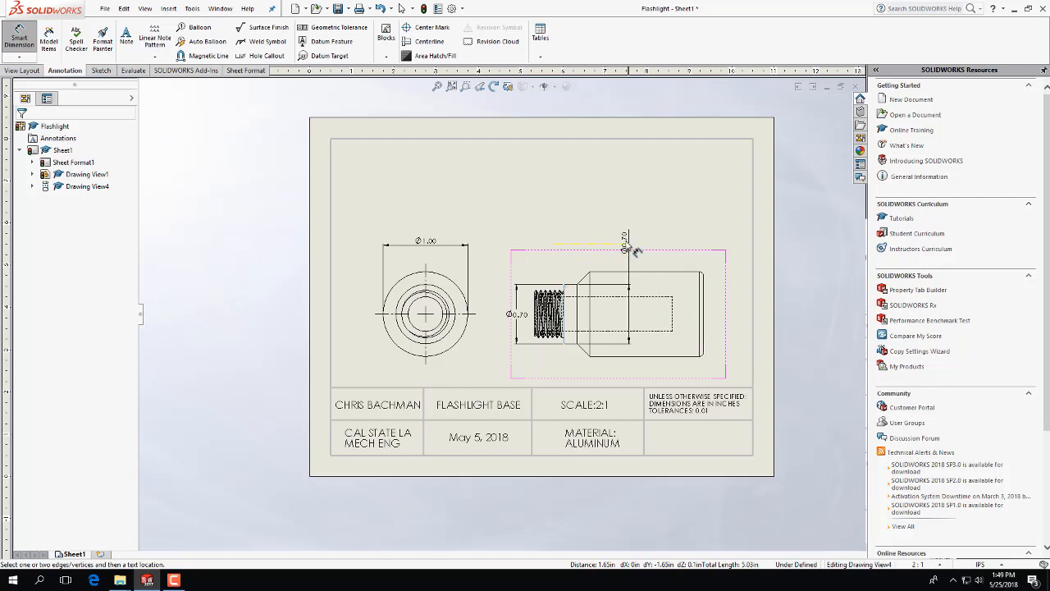
key(Escape)
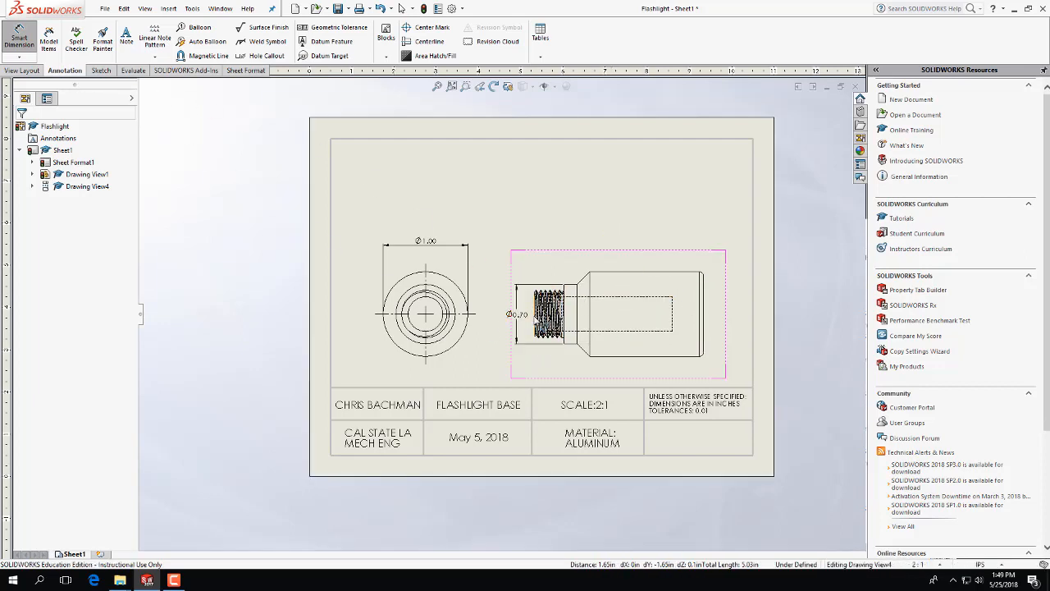
click(537, 318)
click(703, 312)
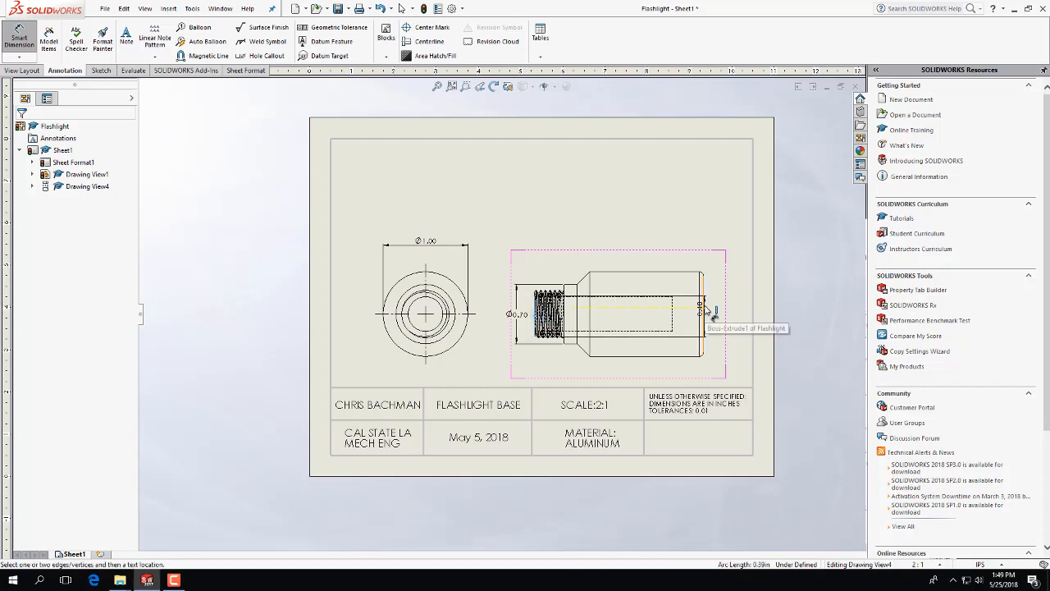
click(603, 232)
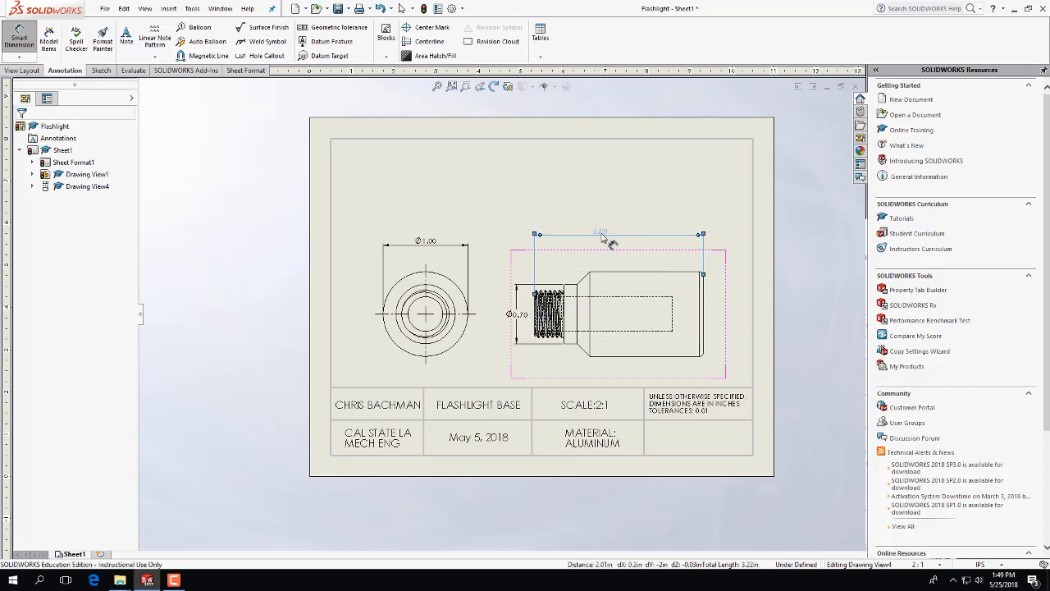
Dimension the side view from the inner end of the thread to the far end of the body, placing it below the overall length.
click(566, 310)
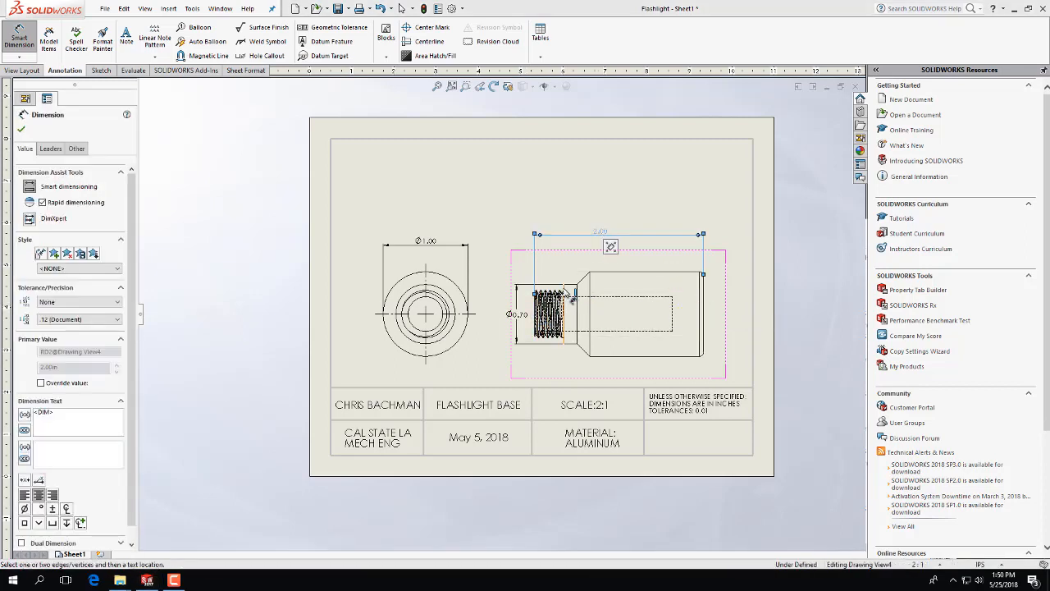
click(703, 283)
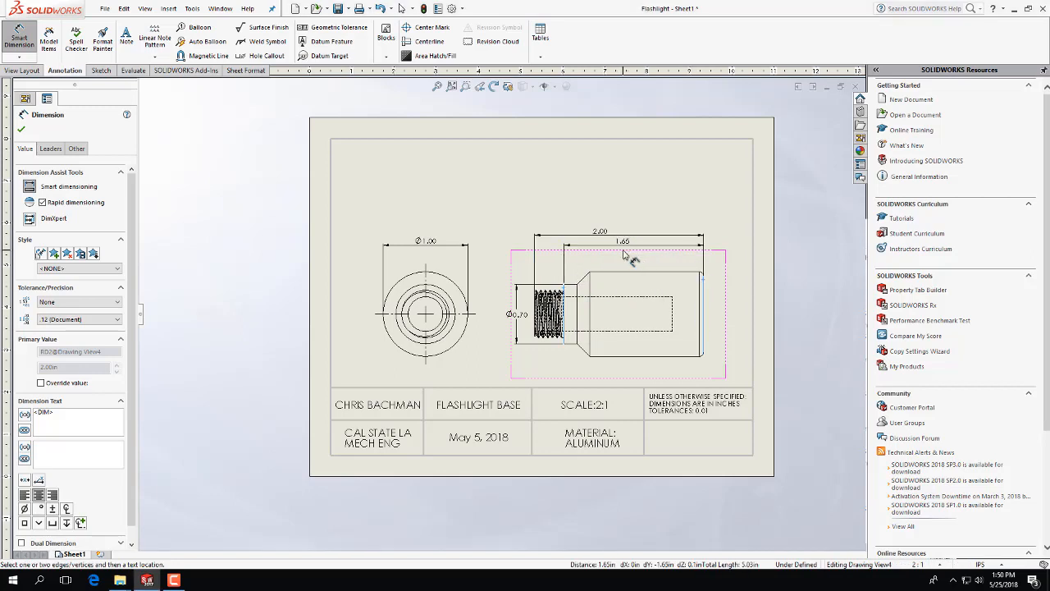
click(628, 256)
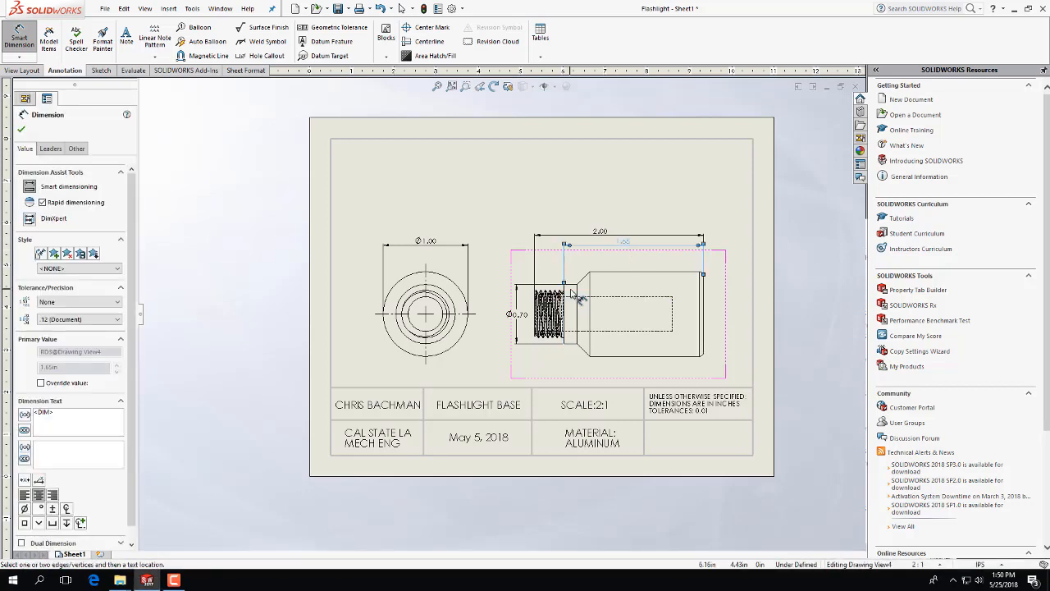
Dimension from each end of the taper to the far end of the body, stacking both dimensions between the existing lengths and the side view.
click(578, 296)
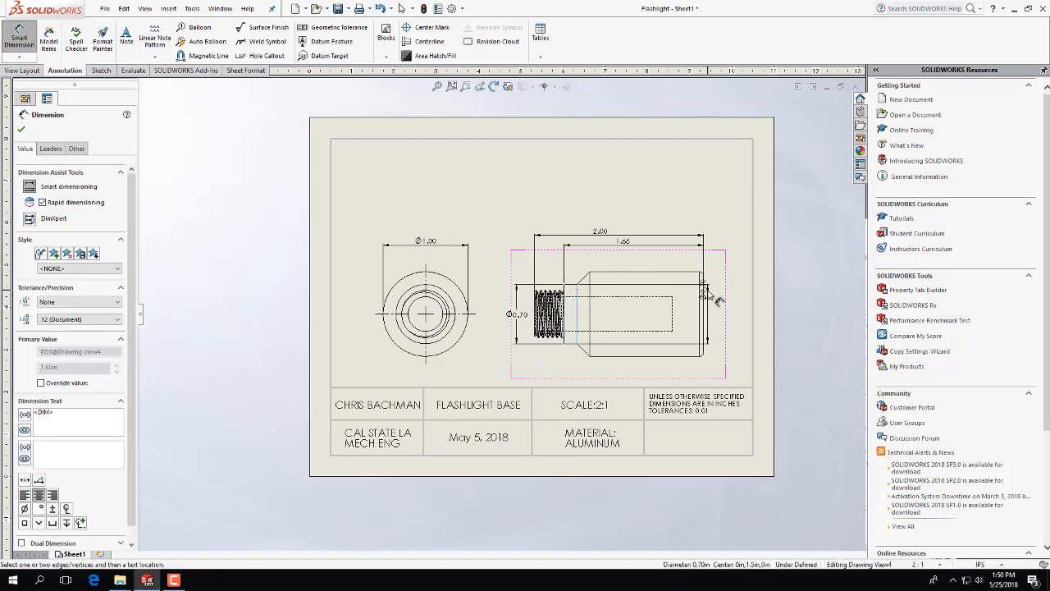
click(697, 287)
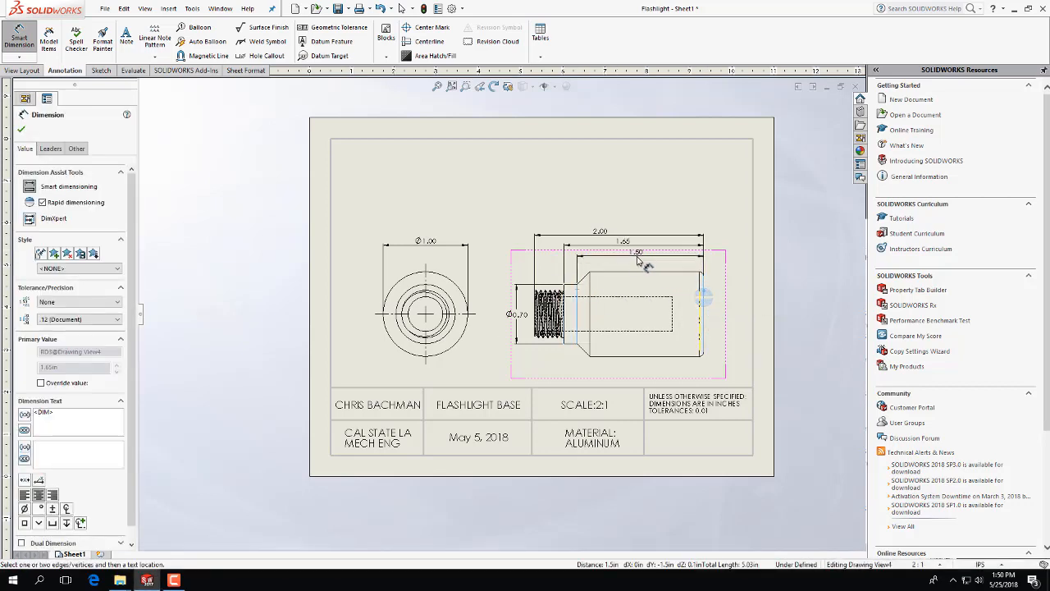
click(599, 285)
click(591, 283)
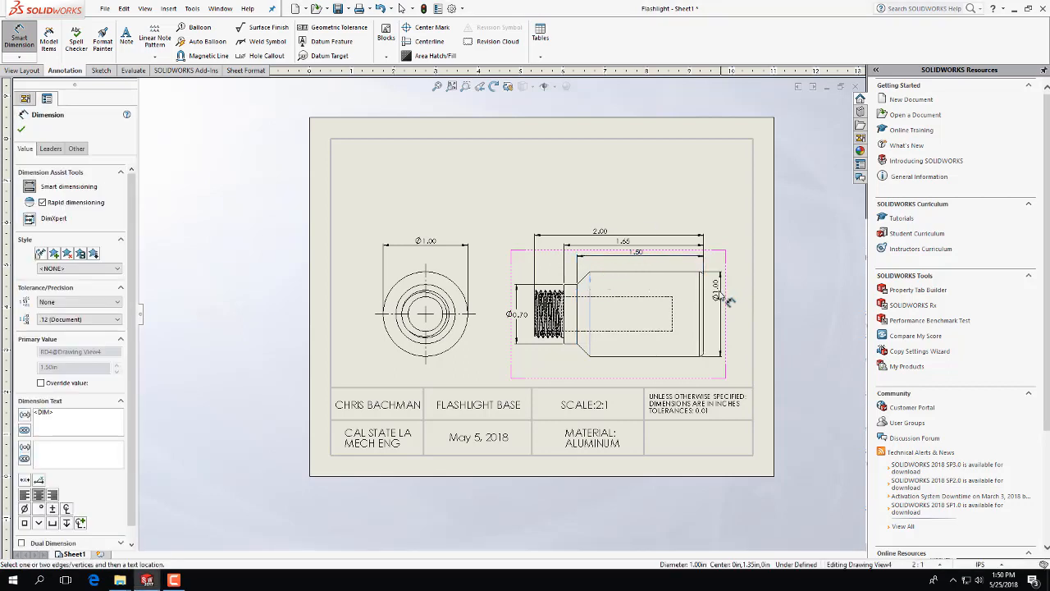
click(702, 297)
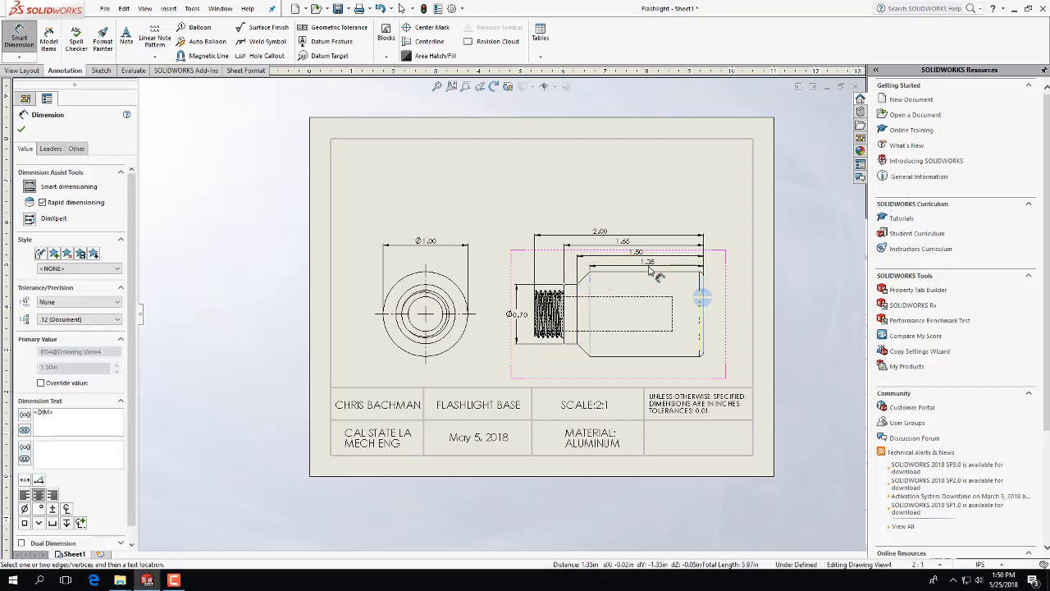
click(653, 273)
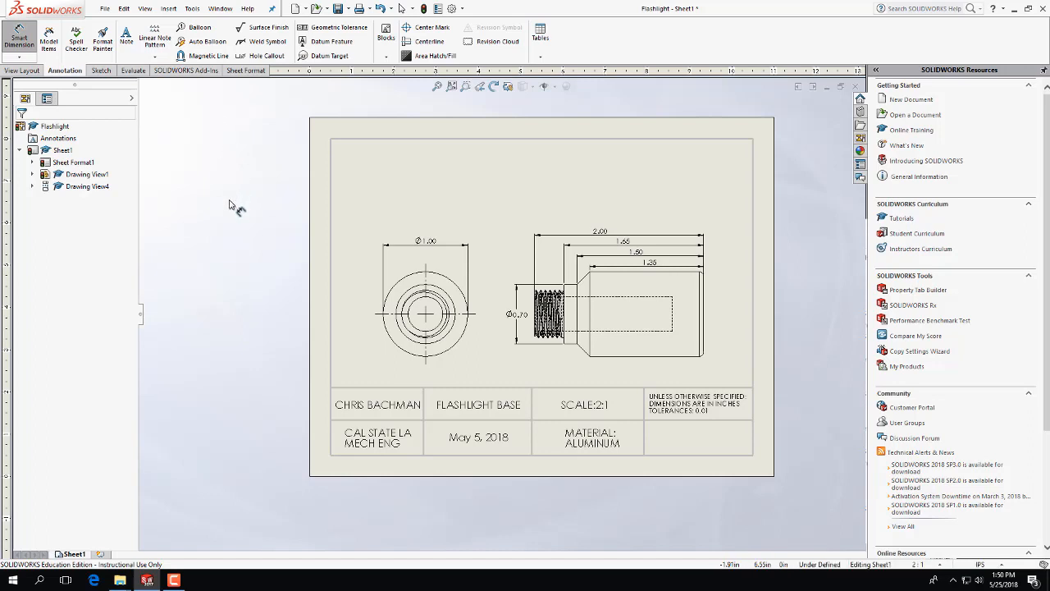
click(194, 30)
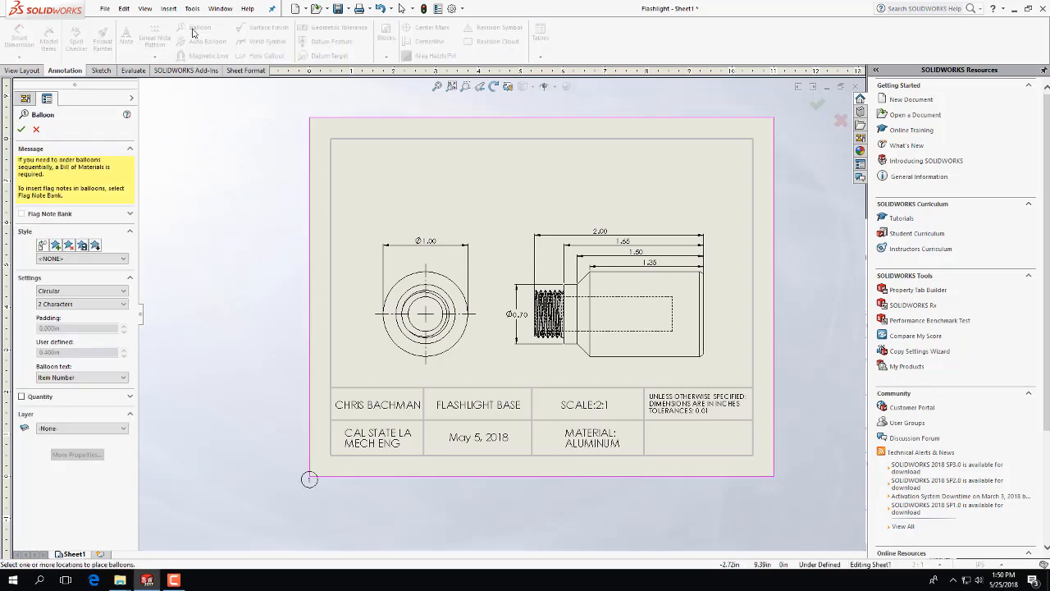
click(537, 296)
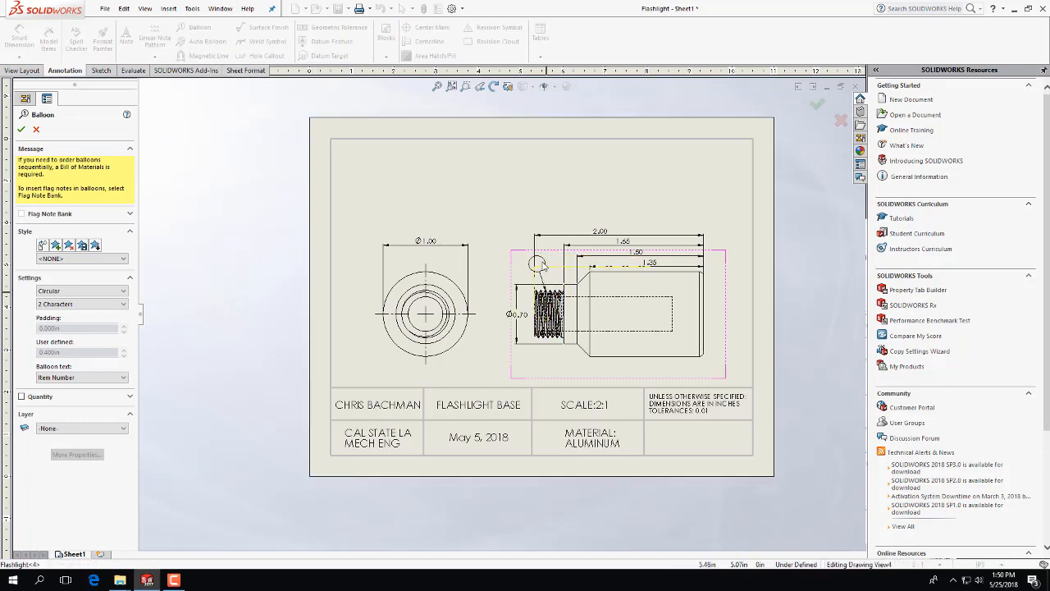
key(Escape)
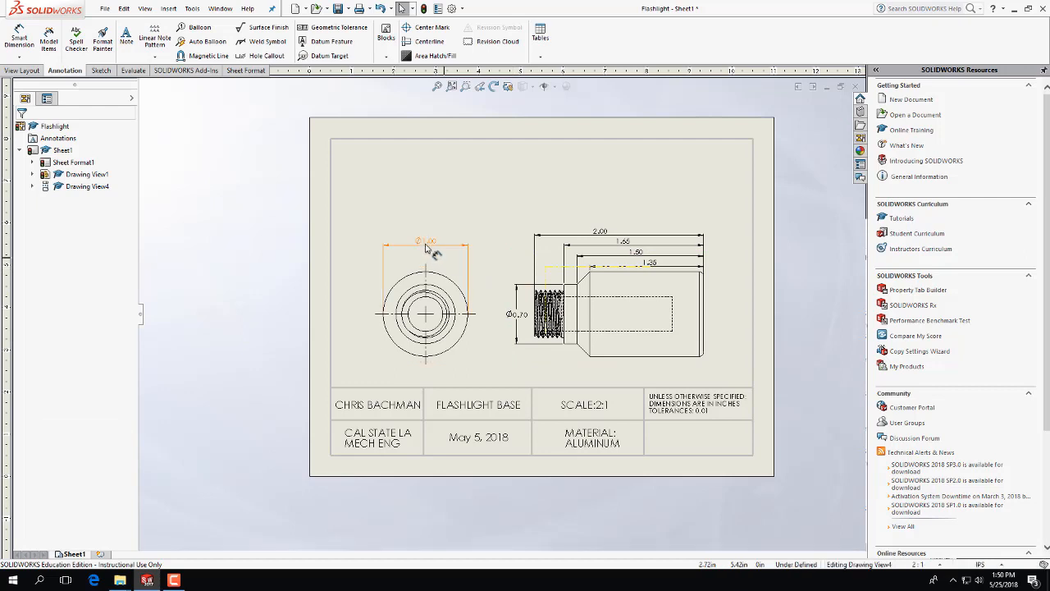
Move the end view's outer diameter dimension below the circle.
drag(428, 255, 426, 367)
click(524, 312)
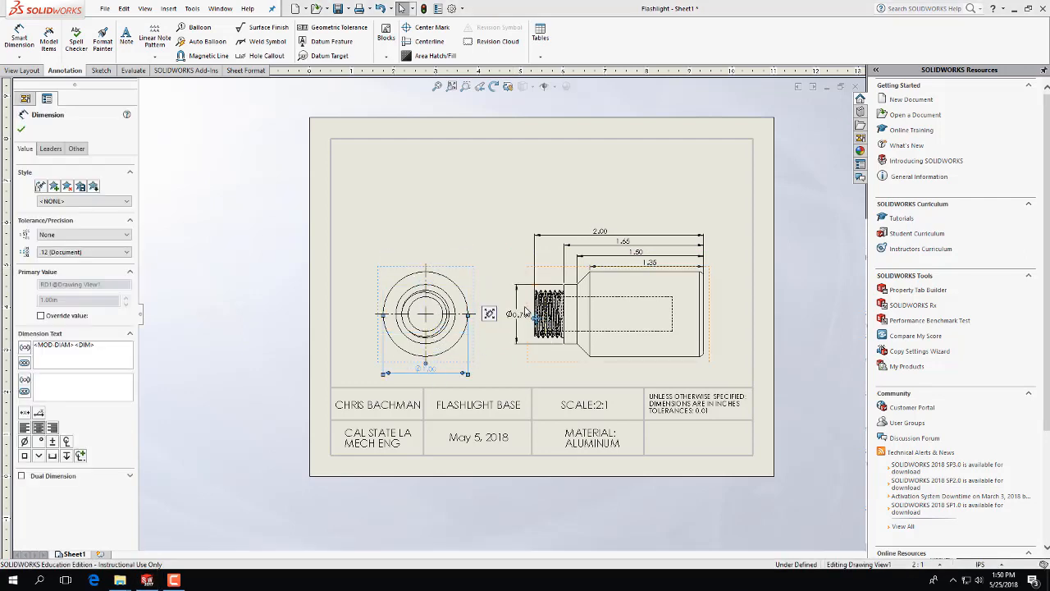
click(423, 207)
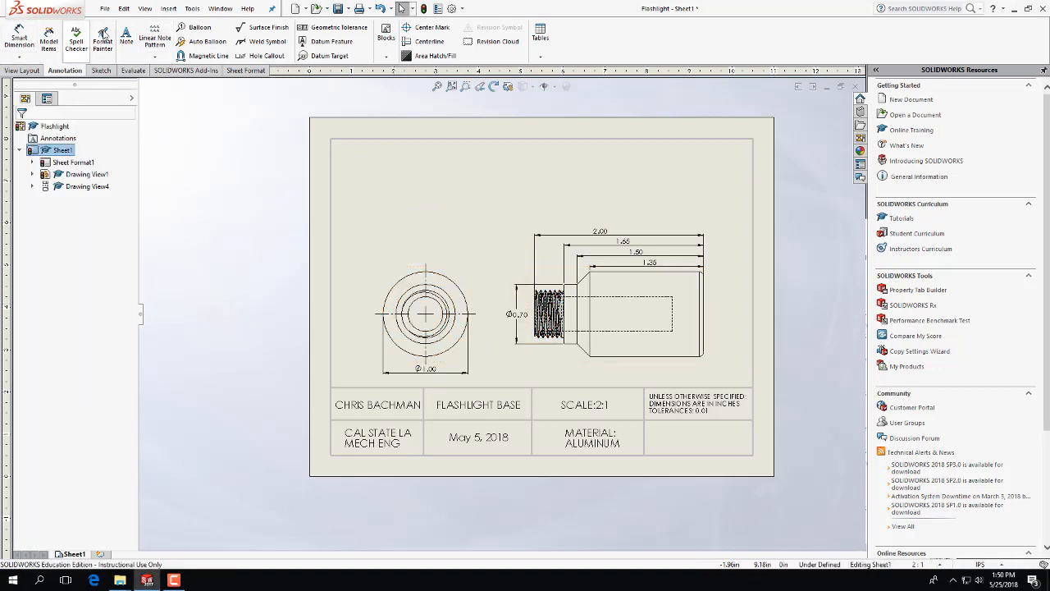
Attach a balloon to the thread in the side view, placing it above the thread between the two views.
click(197, 30)
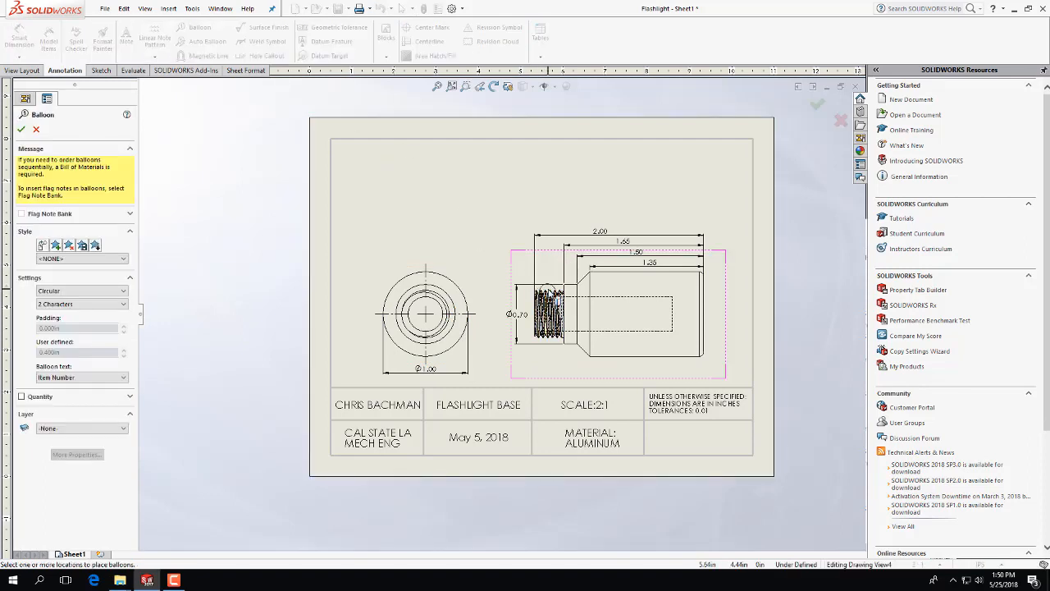
click(551, 290)
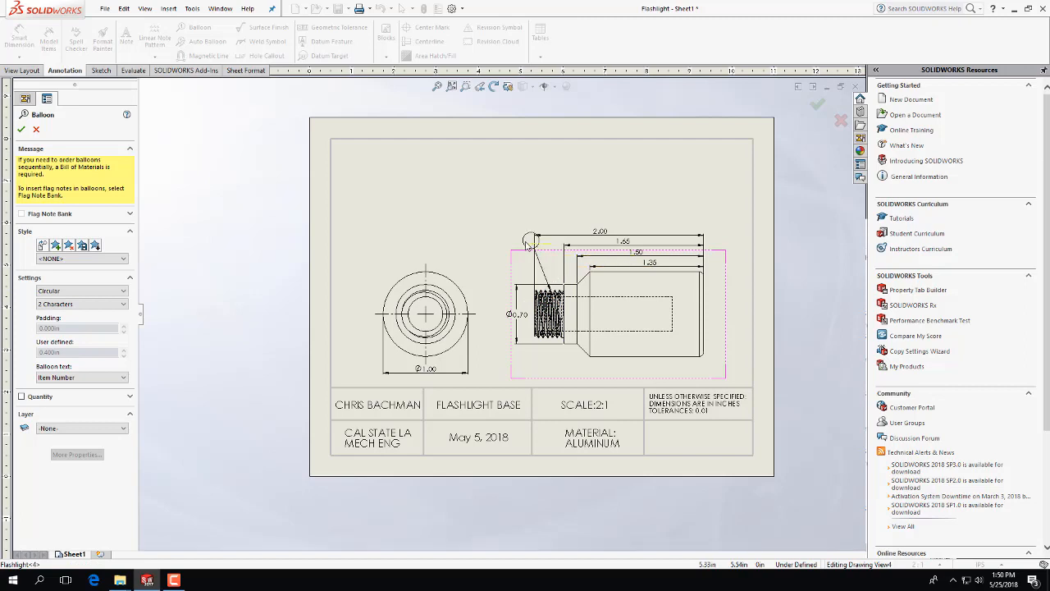
click(498, 242)
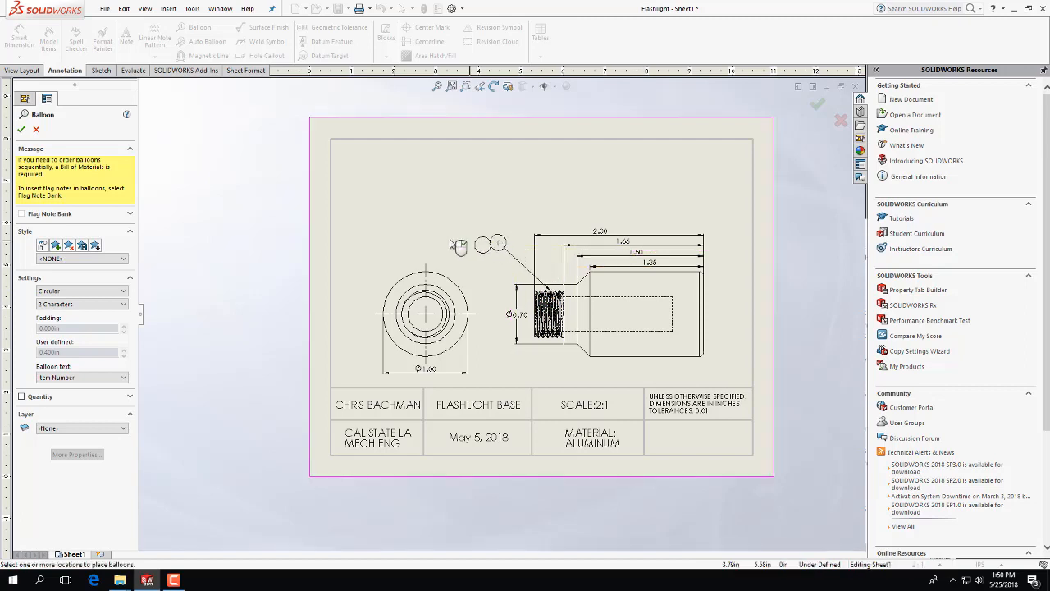
key(Escape)
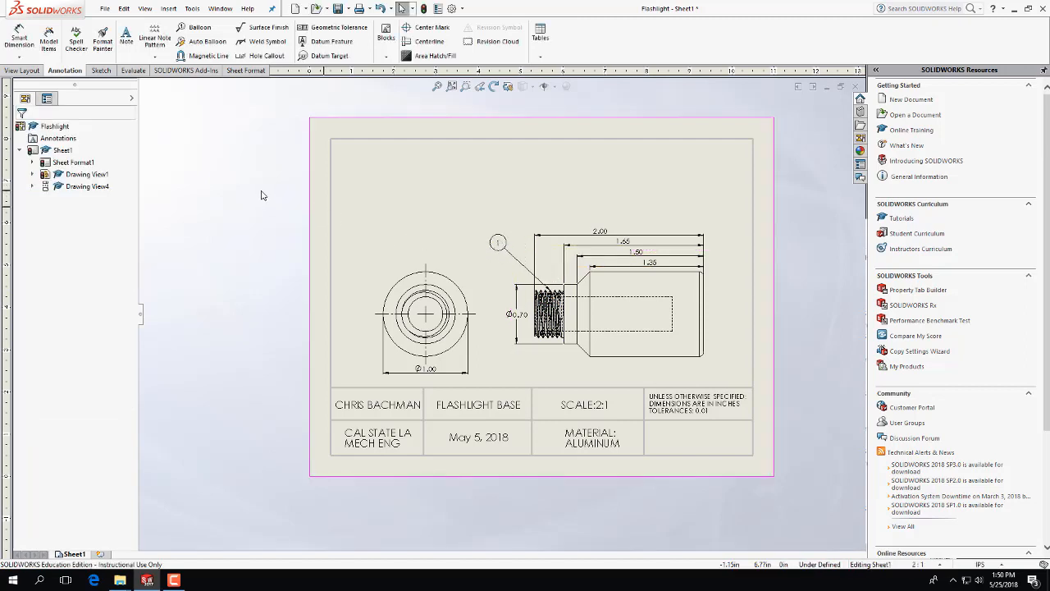
Change the thread balloon to style None with custom text reading "9/16-18 UNF".
click(499, 242)
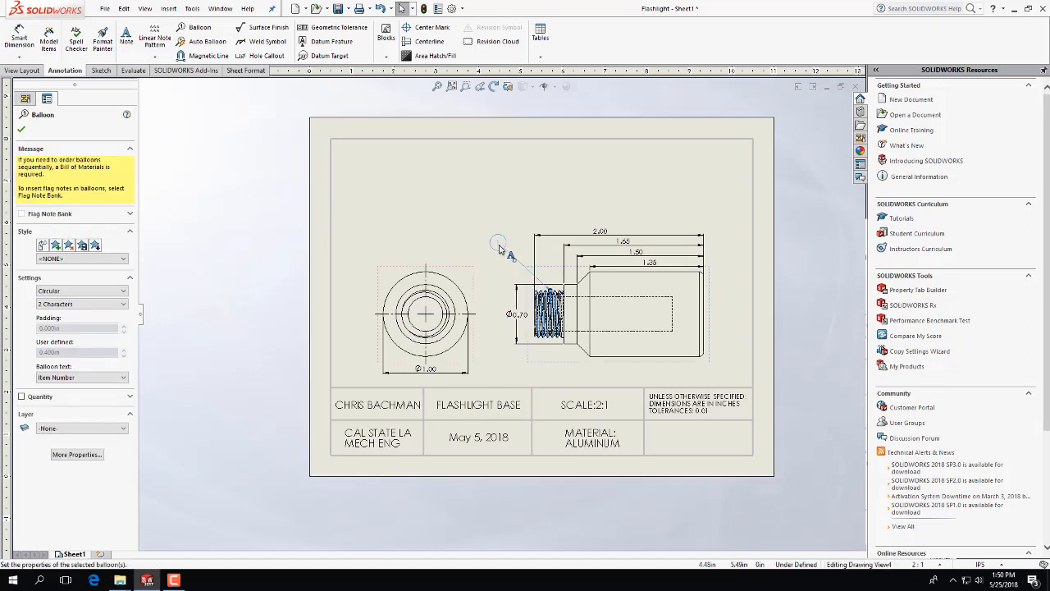
click(80, 291)
click(71, 304)
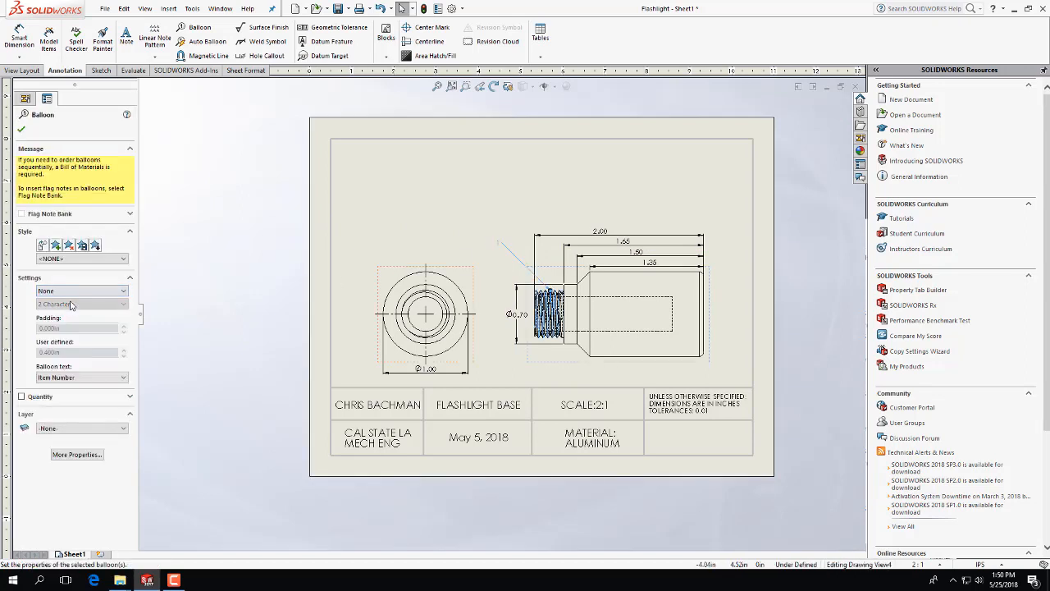
click(72, 377)
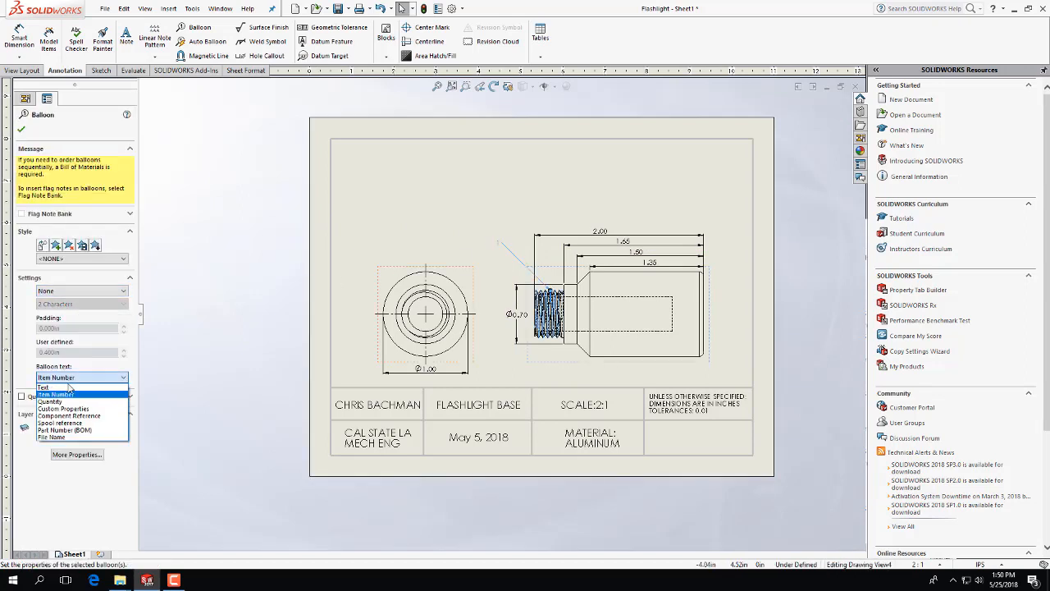
click(69, 386)
click(75, 377)
click(82, 384)
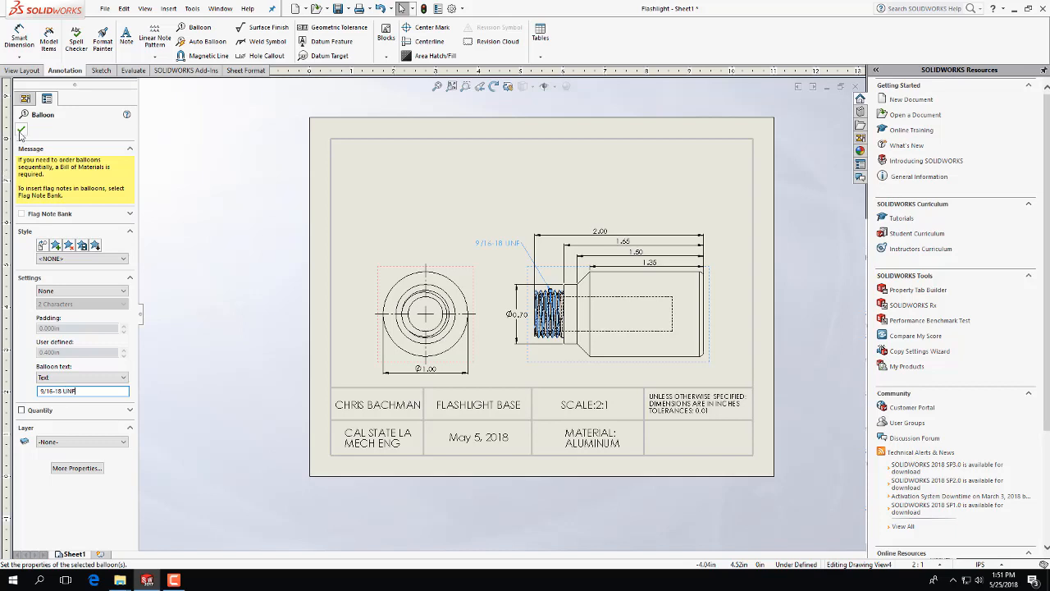
click(21, 129)
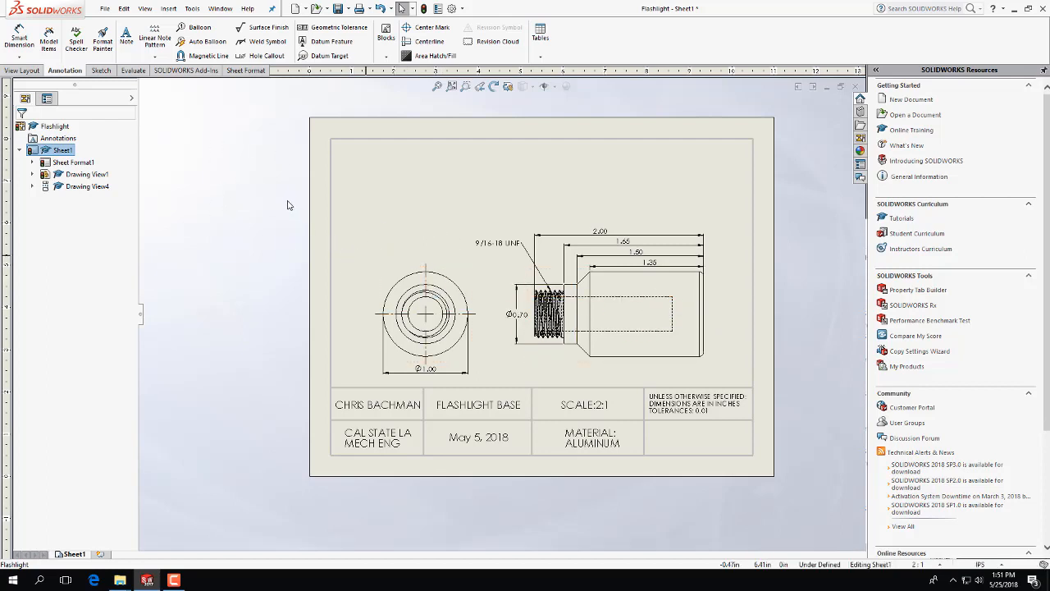
Create section view A-A from a horizontal cutting line through the side view's center axis, placing it above the side view.
click(23, 72)
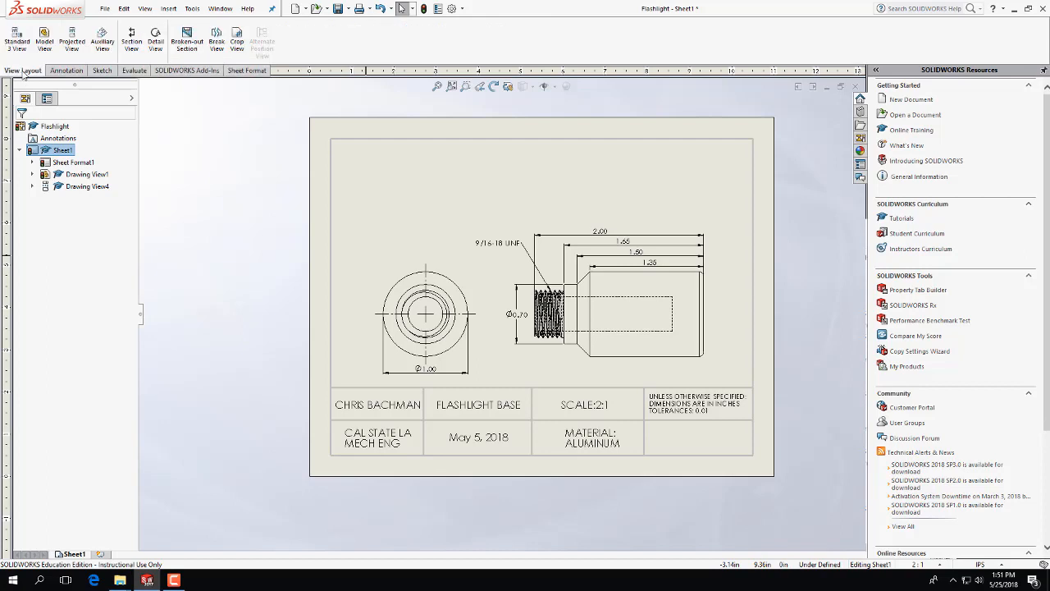
click(132, 45)
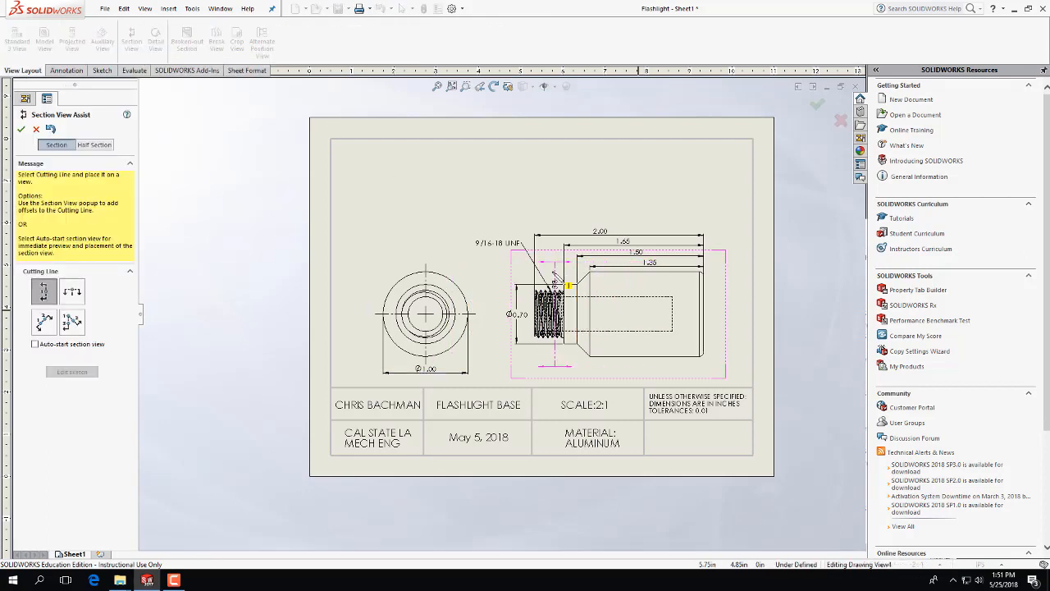
click(72, 291)
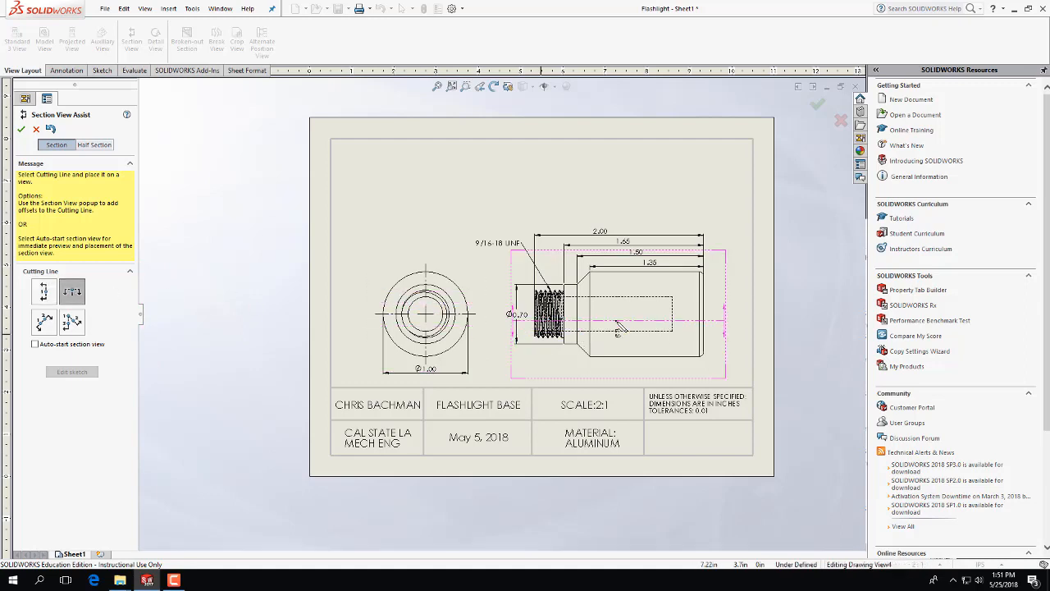
click(618, 315)
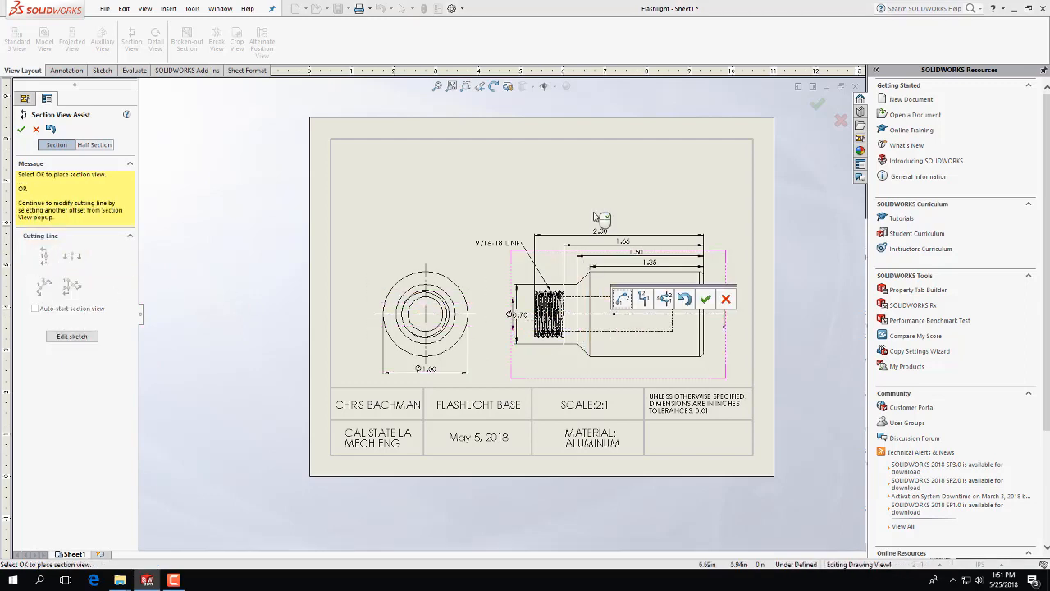
click(705, 299)
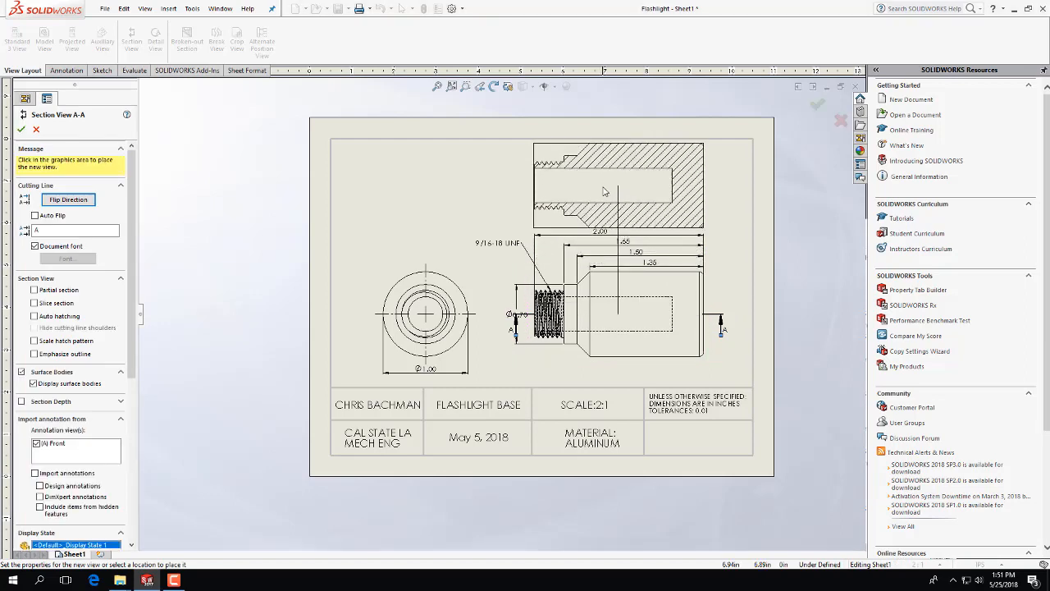
click(605, 186)
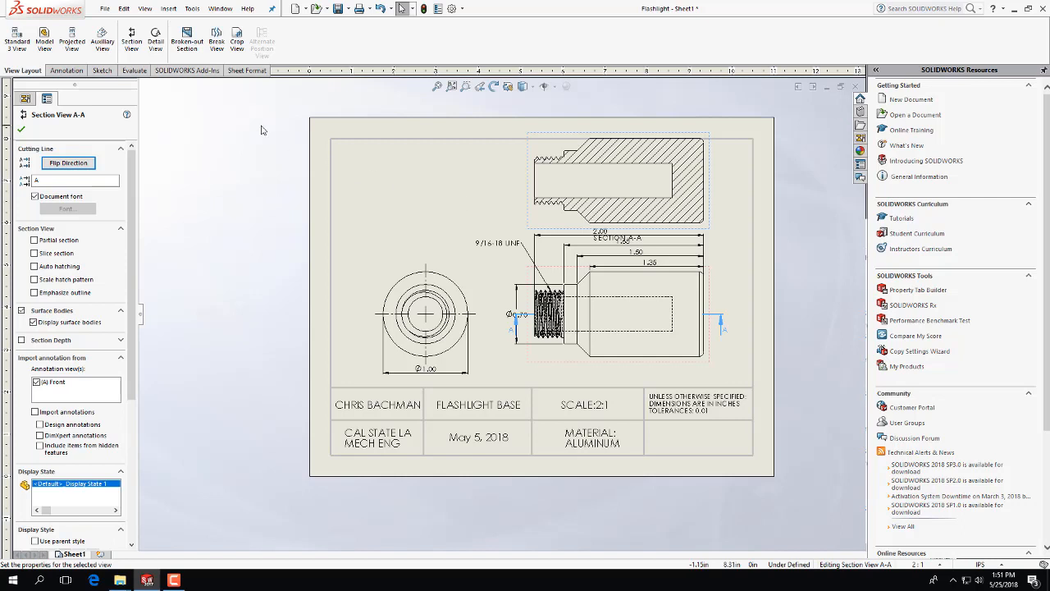
Move the end and side views down toward the title block and place the end view's outer diameter dimension above the circle.
drag(605, 362, 607, 381)
click(440, 358)
mouse_move(461, 363)
mouse_down()
mouse_move(456, 373)
mouse_move(425, 377)
mouse_move(468, 382)
mouse_move(429, 375)
mouse_up()
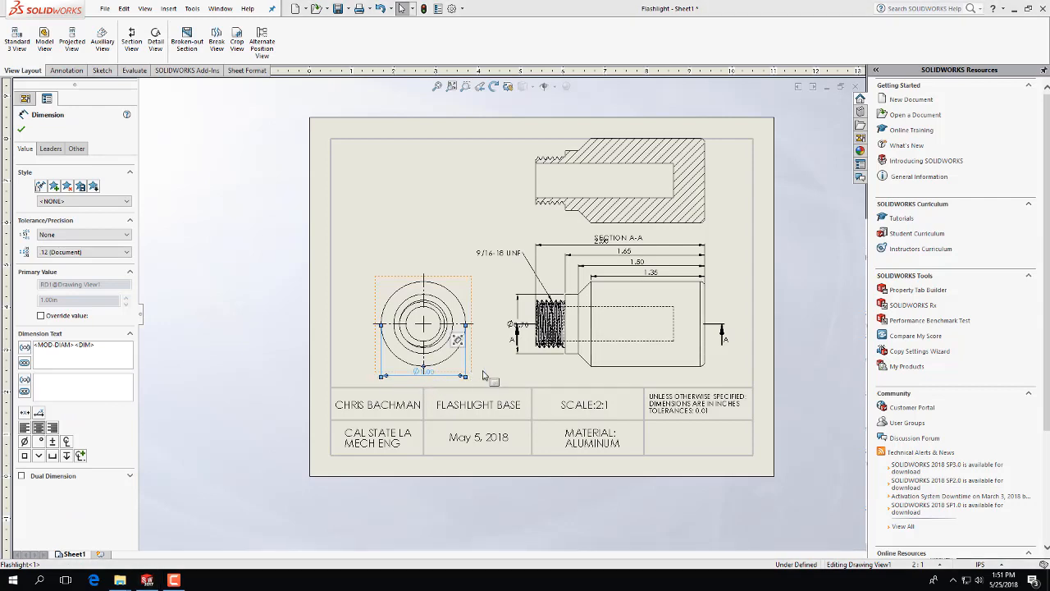
click(482, 375)
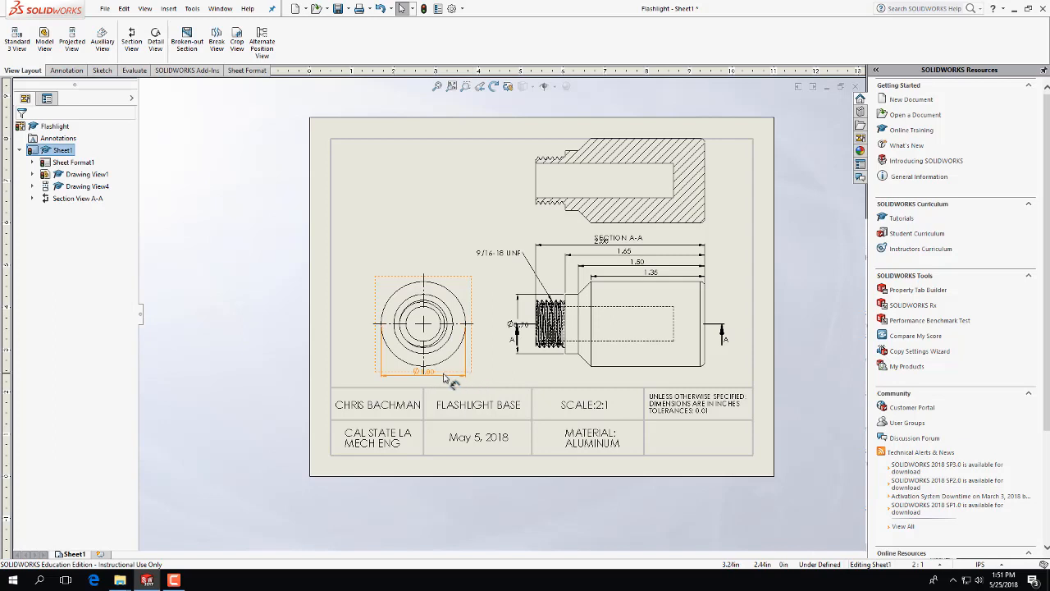
drag(443, 378, 433, 277)
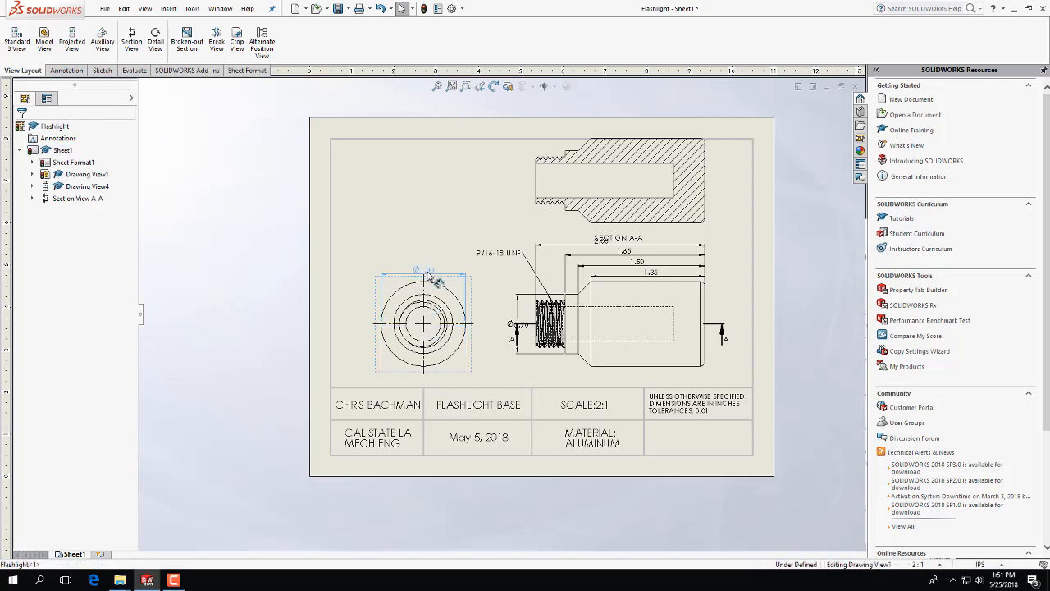
drag(446, 371, 446, 380)
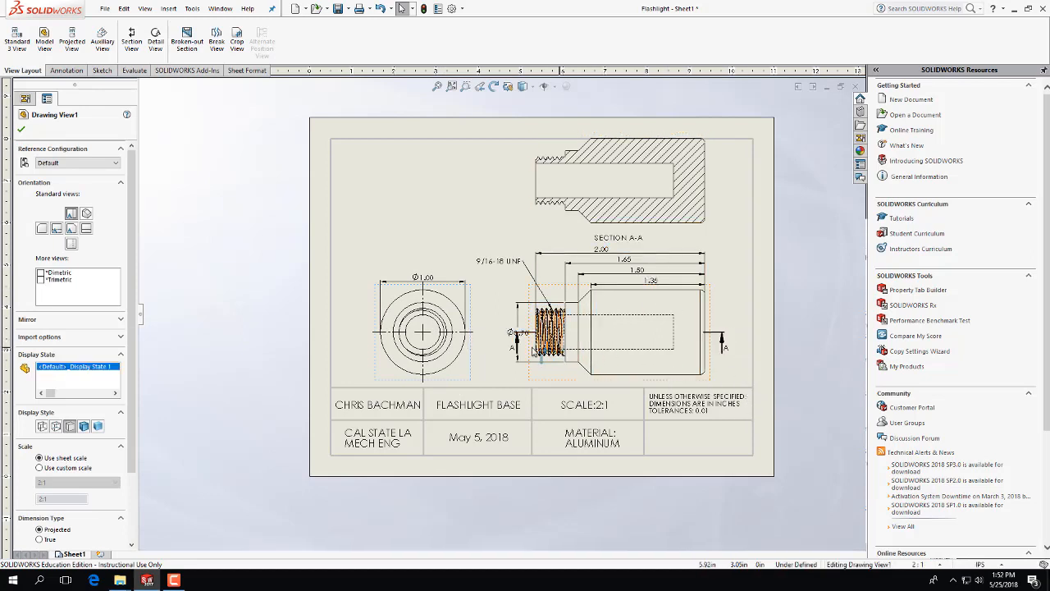
Reposition the cutting line's A label and the neck diameter dimension beside the thread so they clear the section arrow.
click(497, 349)
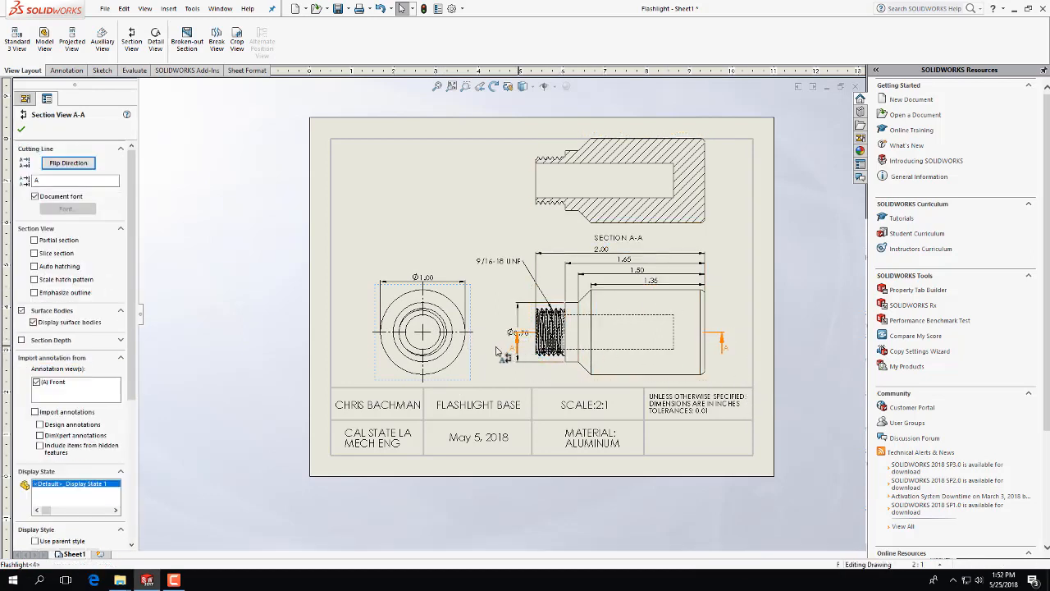
drag(495, 346, 494, 346)
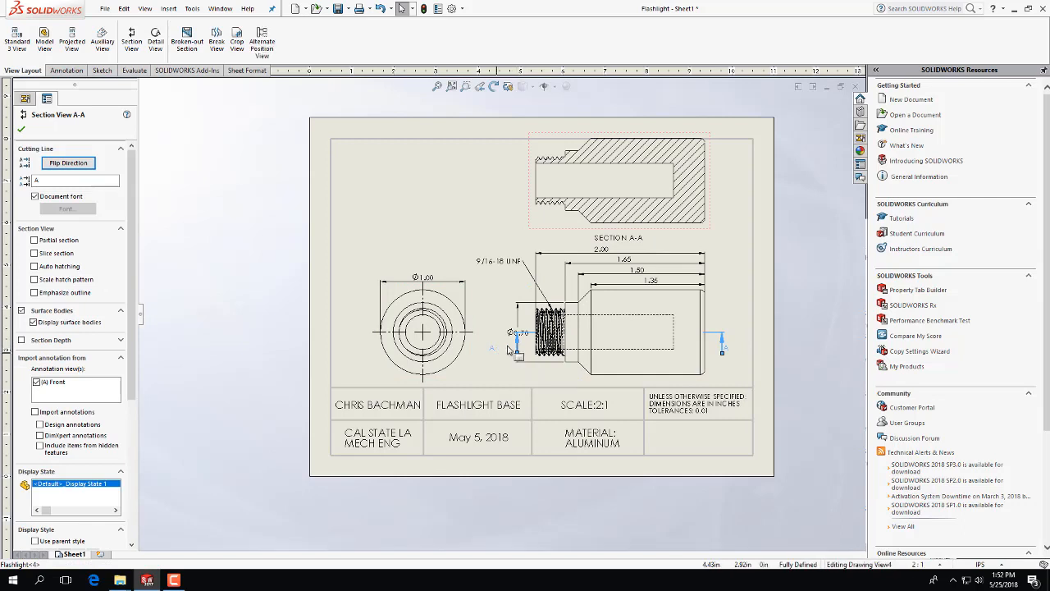
click(507, 335)
drag(512, 336, 492, 350)
click(498, 352)
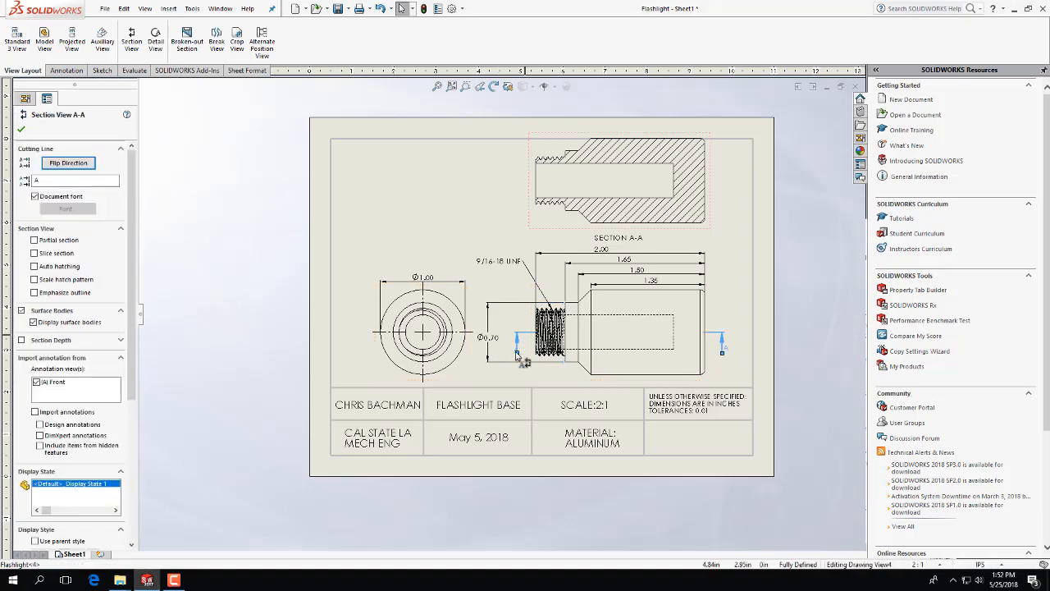
Move the neck diameter dimension closer to the thread and raise the SECTION A-A label closer beneath its view.
click(507, 278)
drag(485, 339, 498, 339)
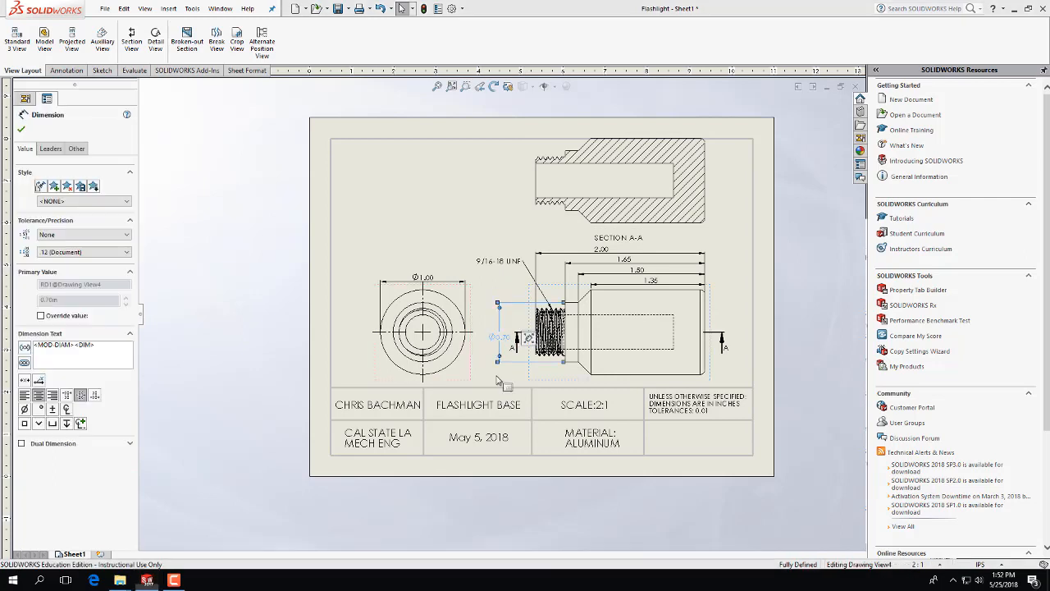
key(Escape)
click(624, 233)
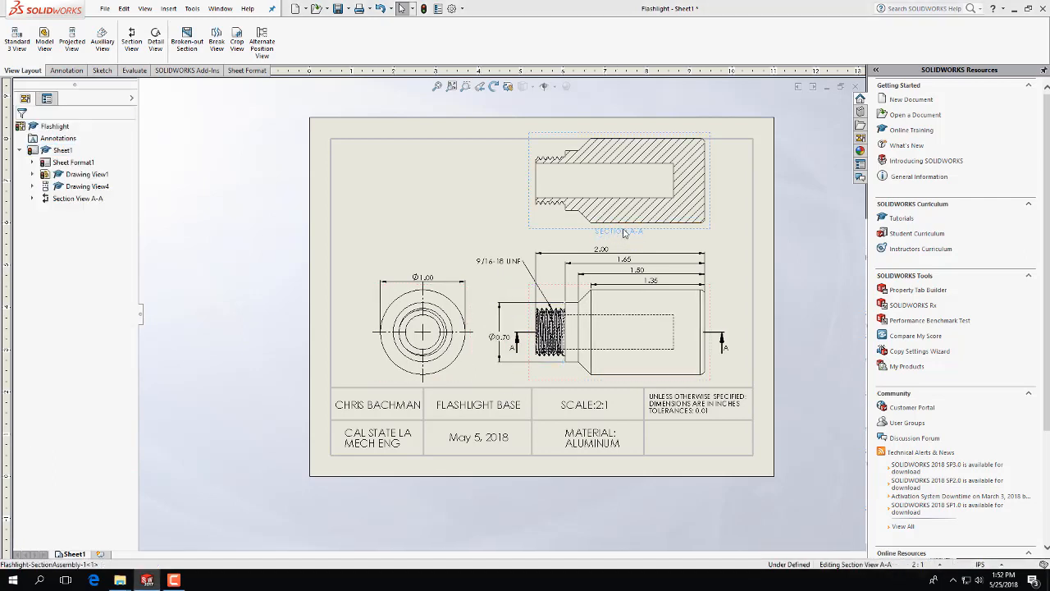
click(735, 228)
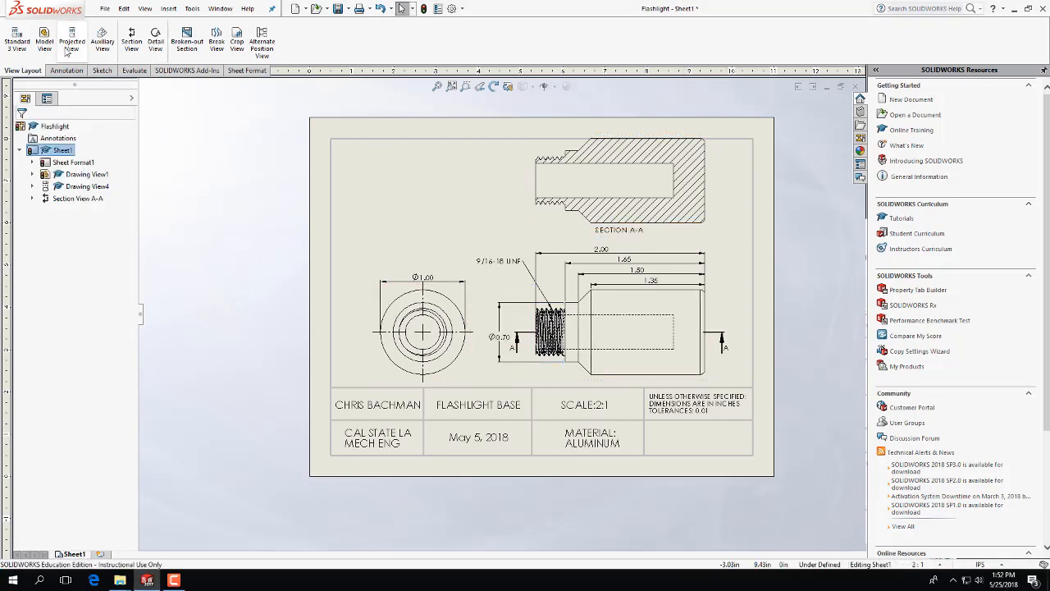
Dimension the bore's depth in section view A-A from the open end to the bore bottom, placing it below the view.
click(53, 72)
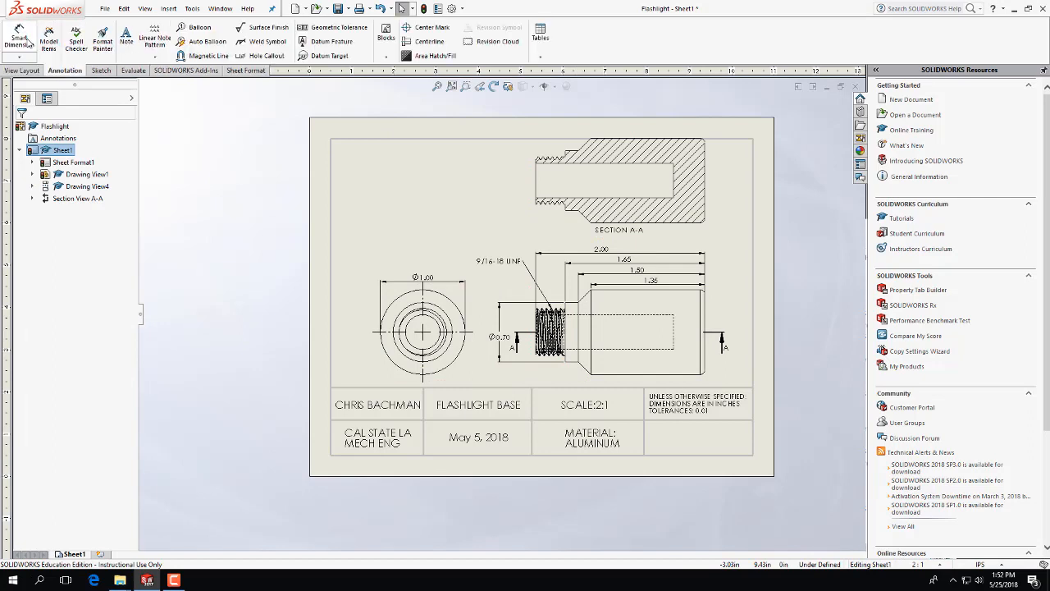
click(19, 36)
click(537, 185)
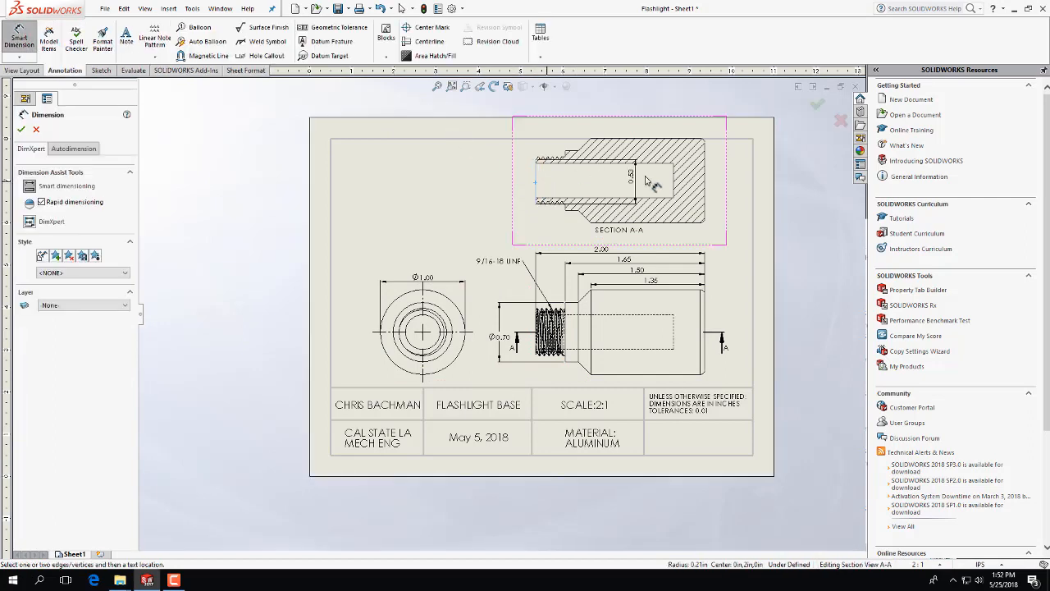
click(672, 185)
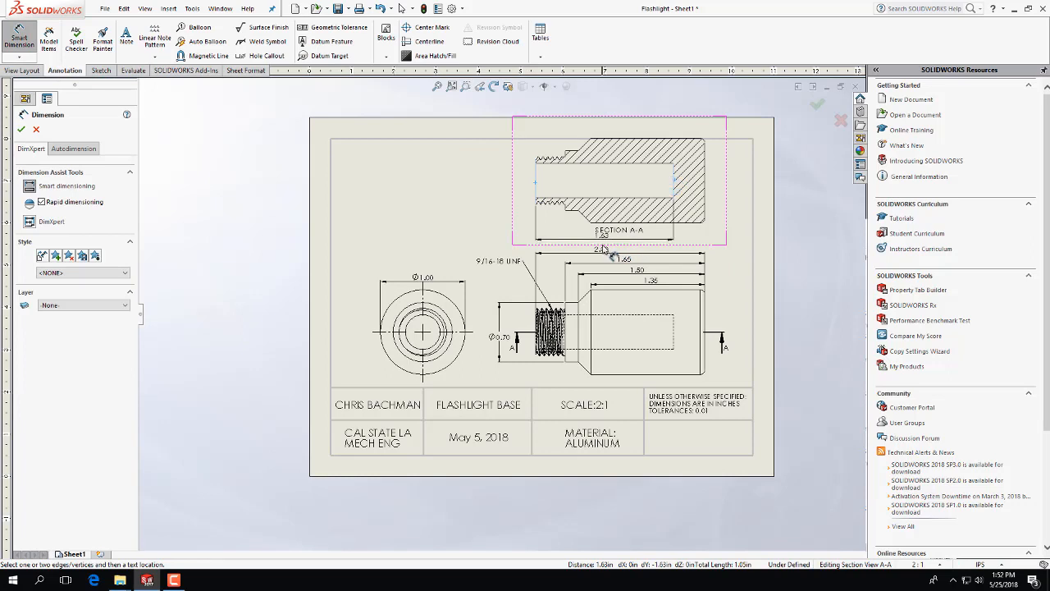
click(611, 249)
key(Escape)
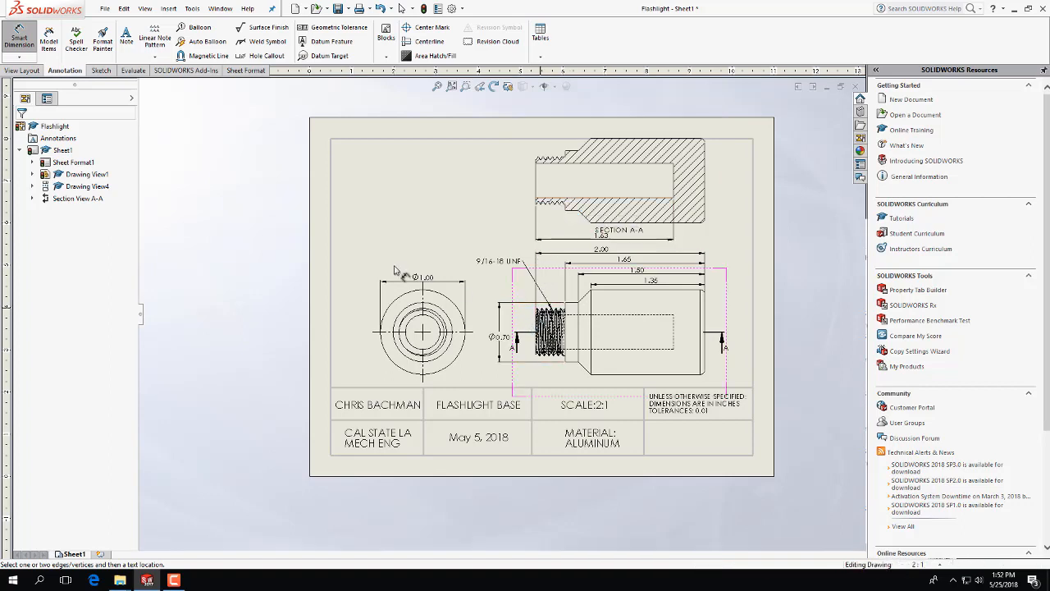
Nudge the end view's outer diameter dimension slightly higher above the circle.
click(425, 282)
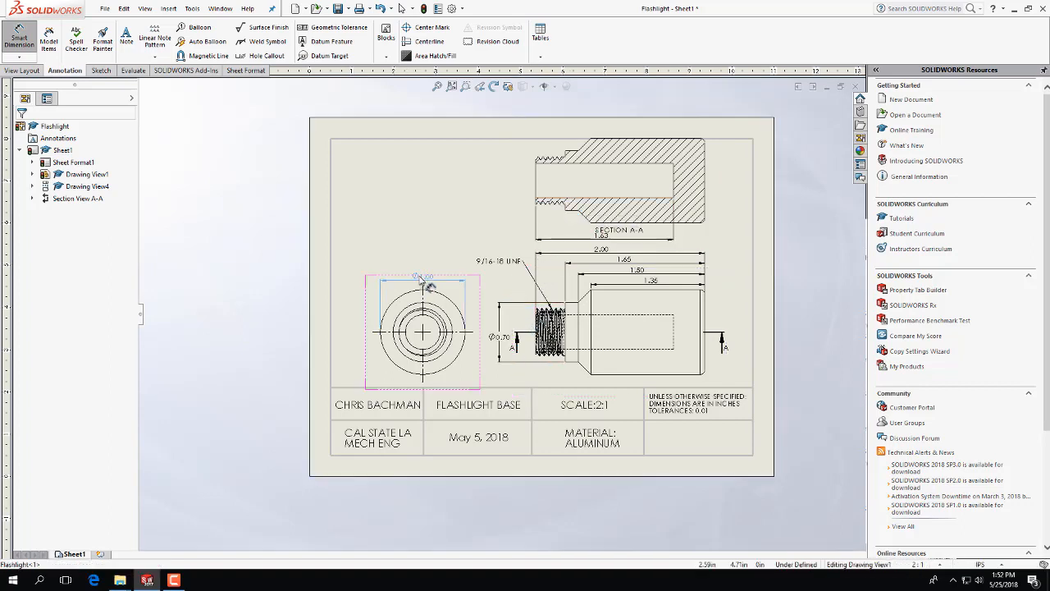
click(492, 280)
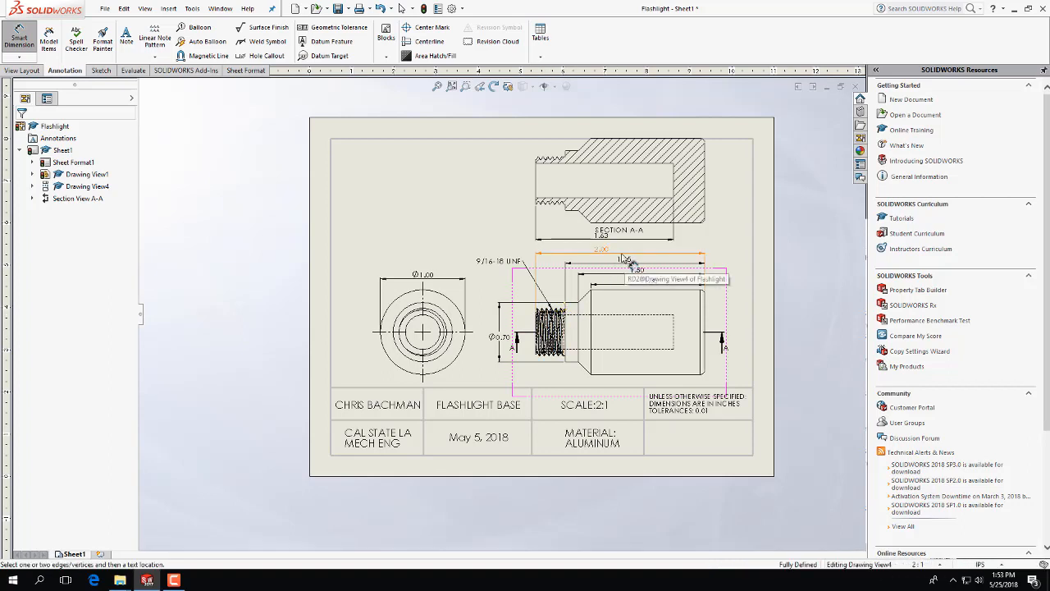
click(585, 246)
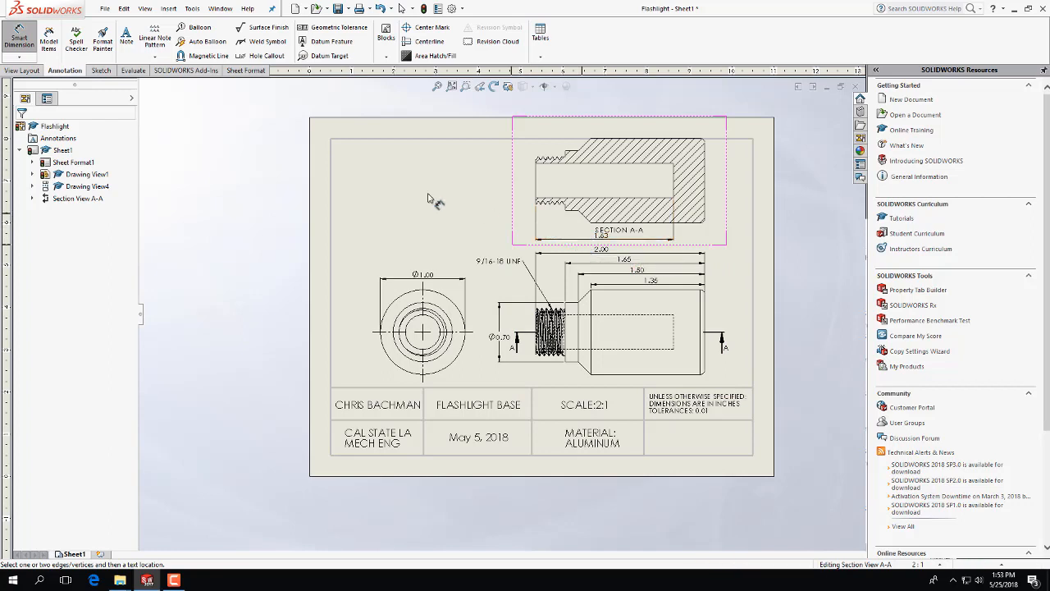
Dimension the bore's diameter beside the open end of section view A-A, with horizontal text on a broken leader.
click(545, 164)
click(569, 196)
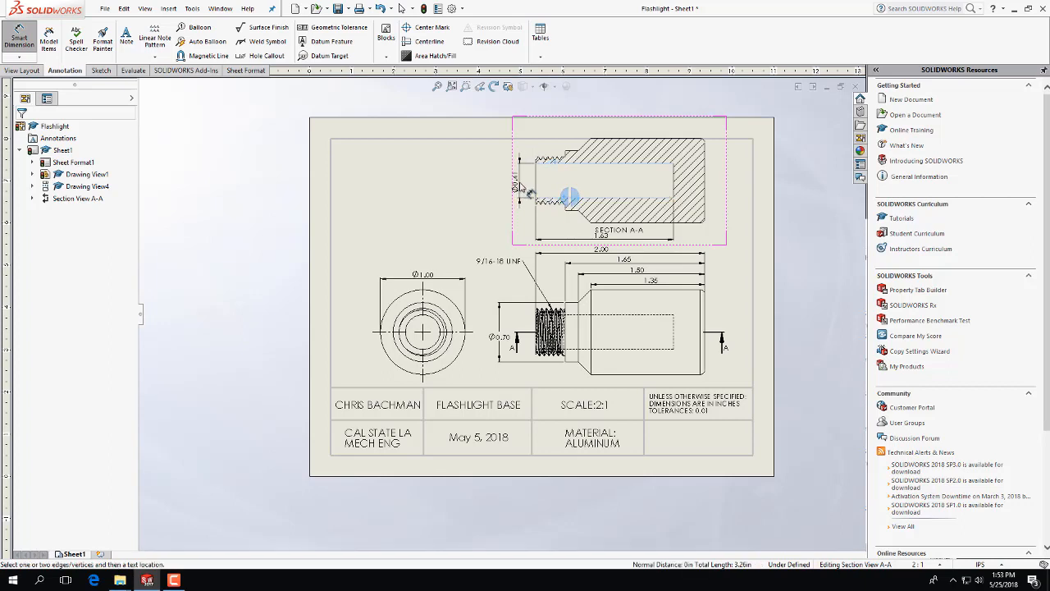
click(521, 185)
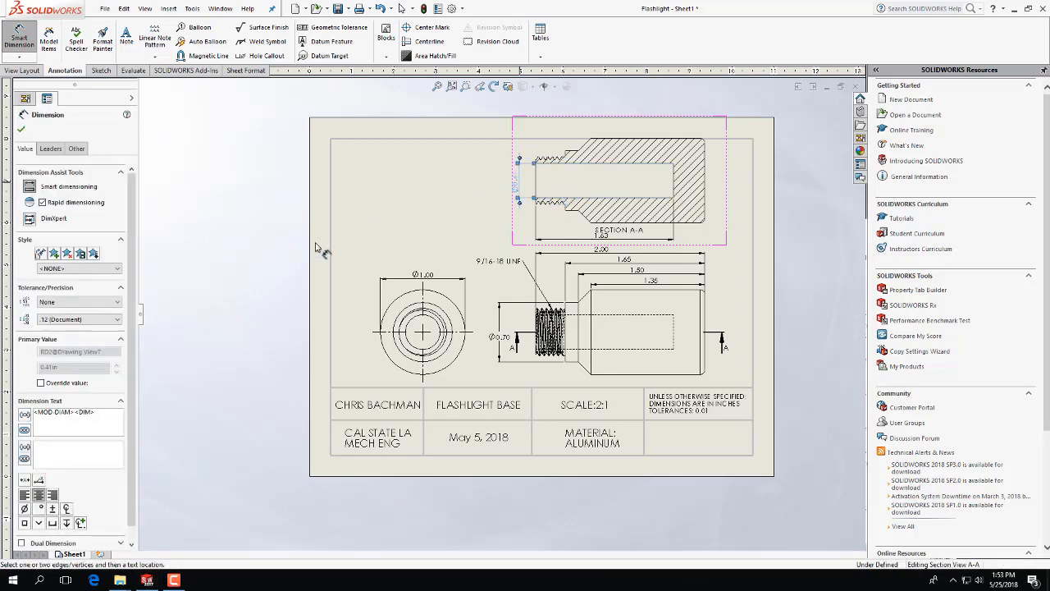
click(50, 148)
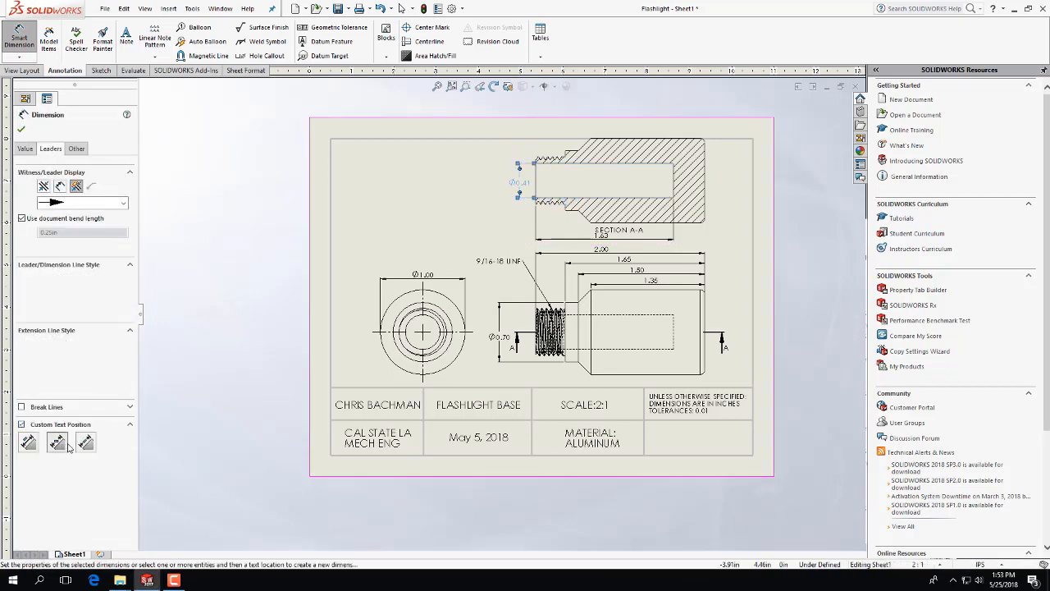
click(402, 203)
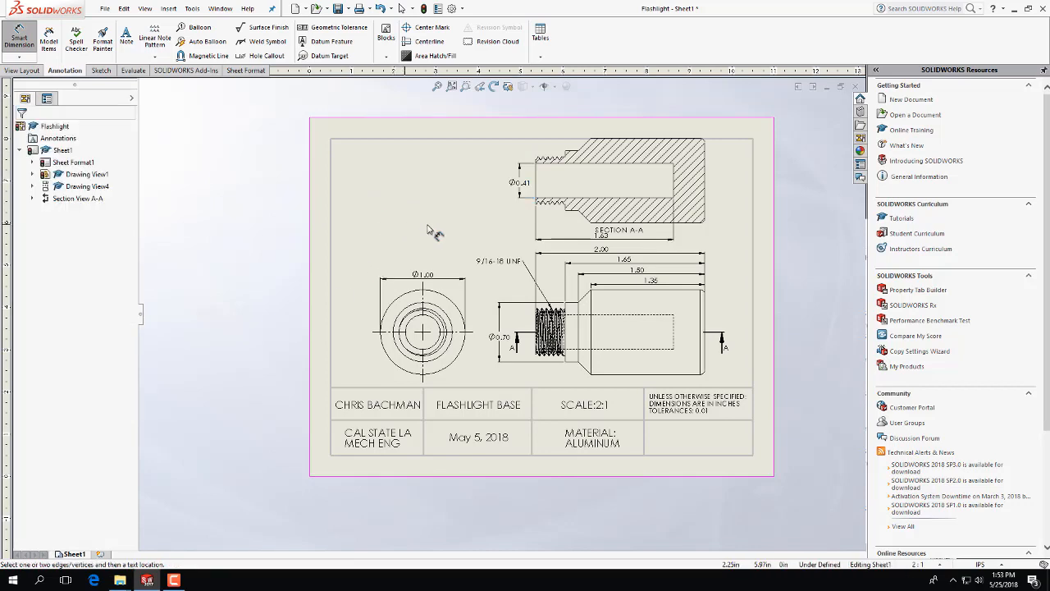
Create a circular detail view around the threaded end of section view A-A and place it above the end view.
click(25, 71)
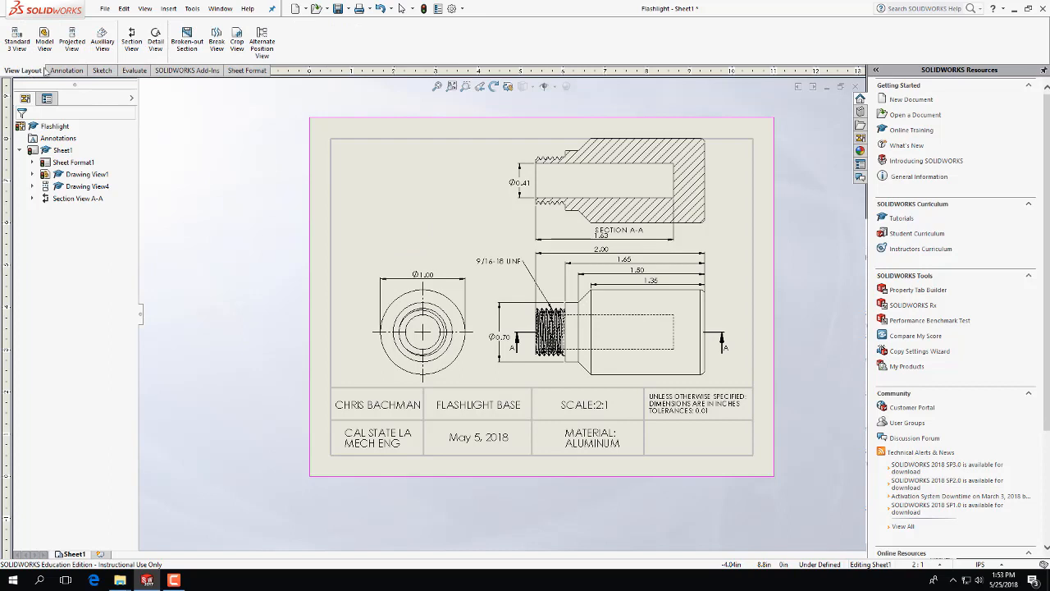
click(155, 39)
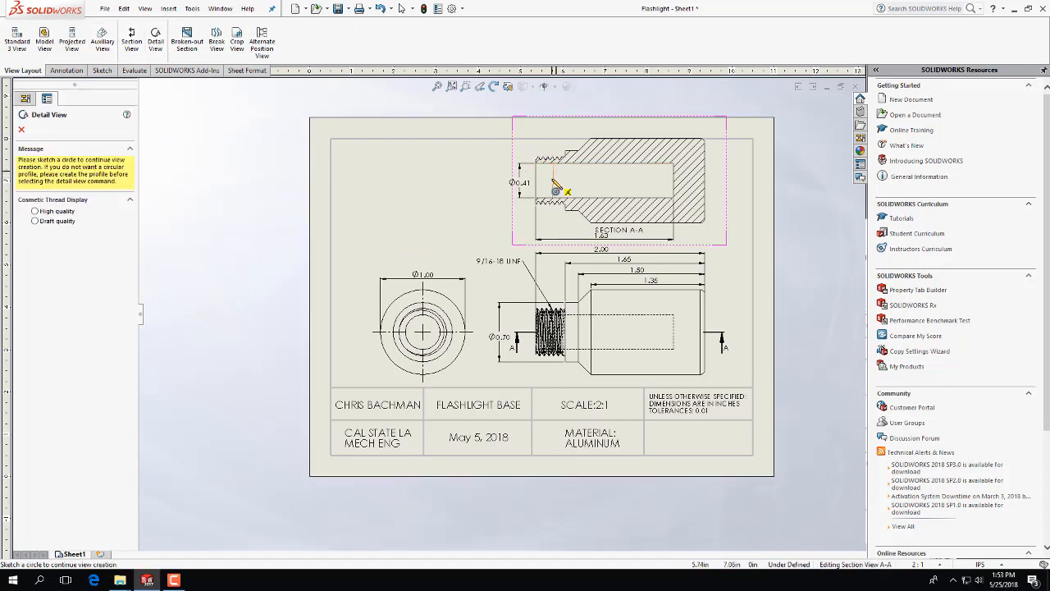
click(550, 181)
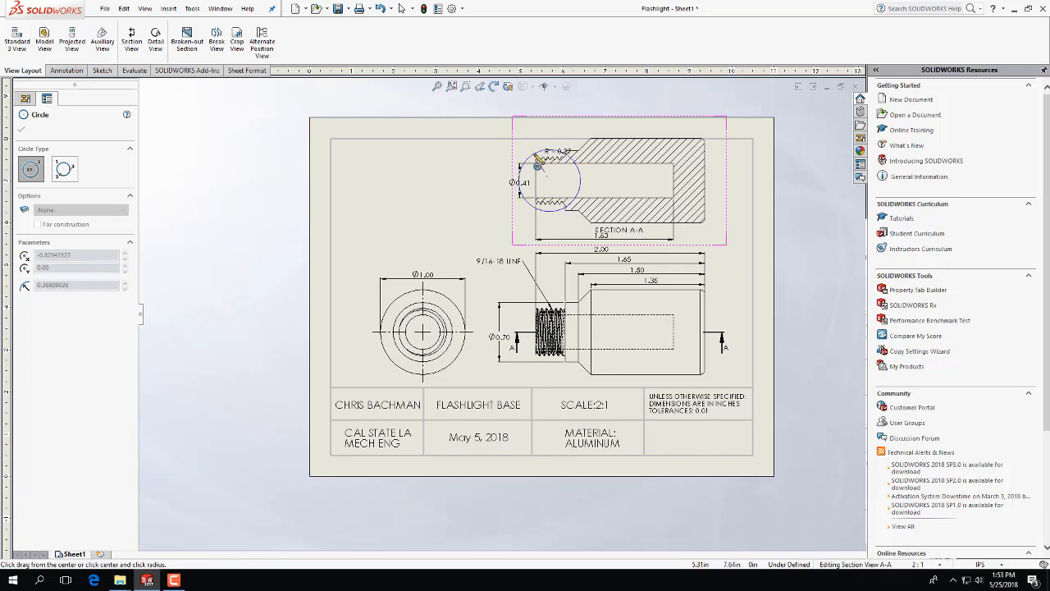
click(531, 151)
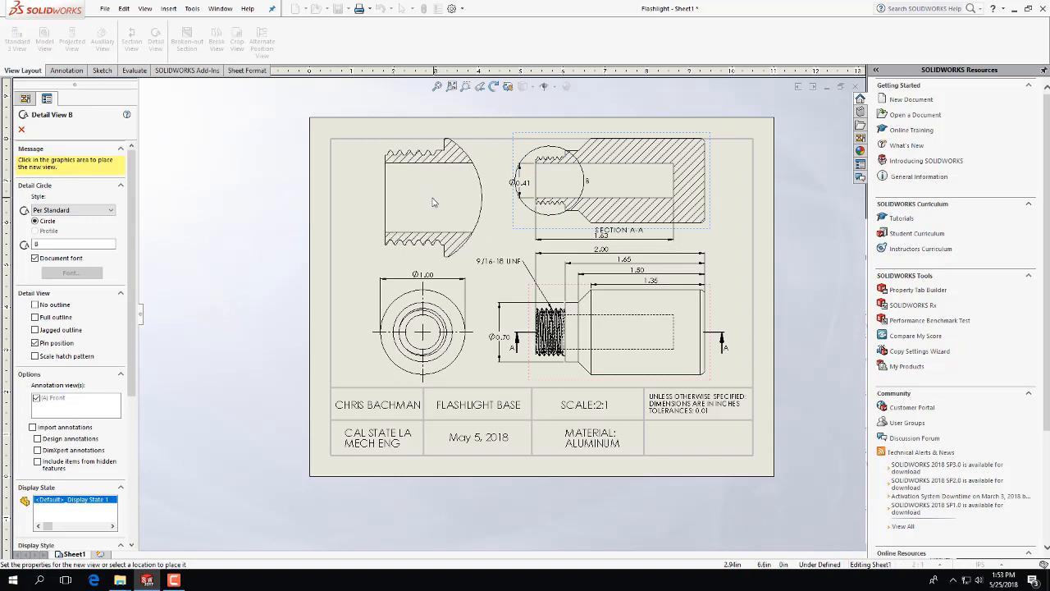
click(431, 203)
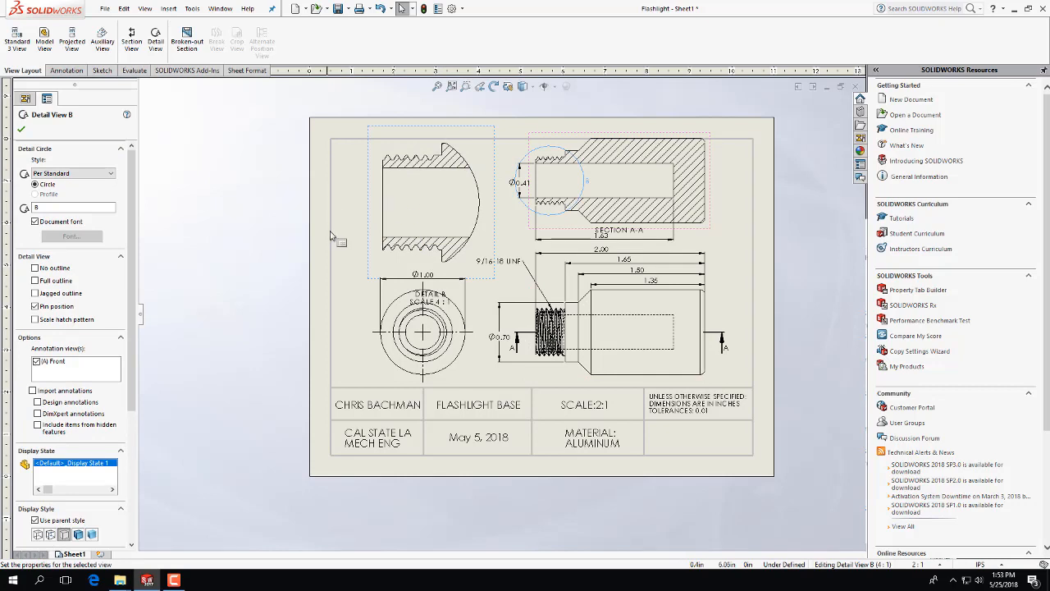
Move the DETAIL B label beside its view and shift the bore diameter dimension clear of the detail circle.
drag(443, 307, 355, 209)
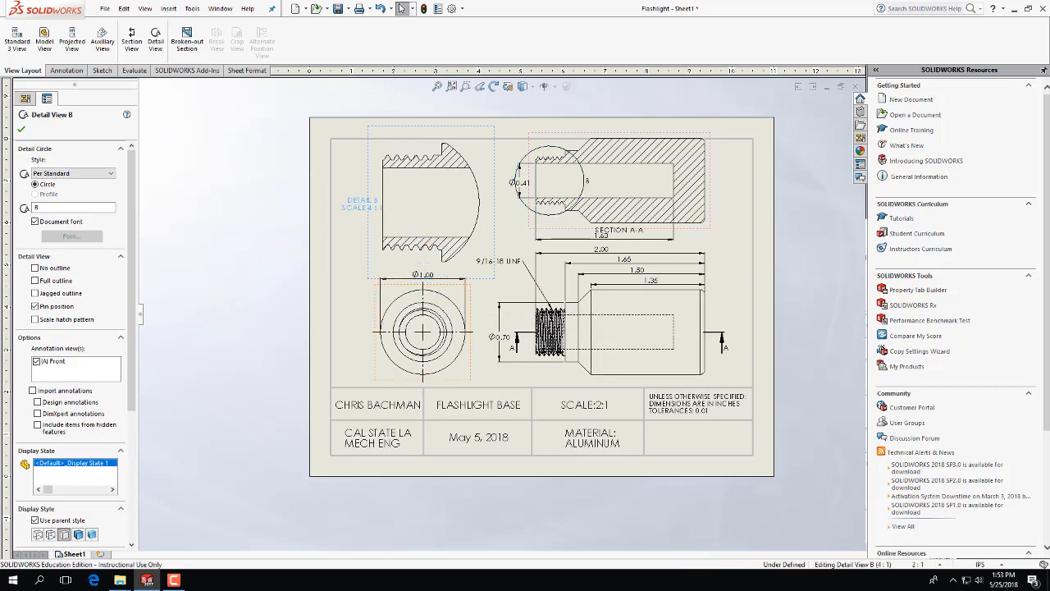
click(363, 238)
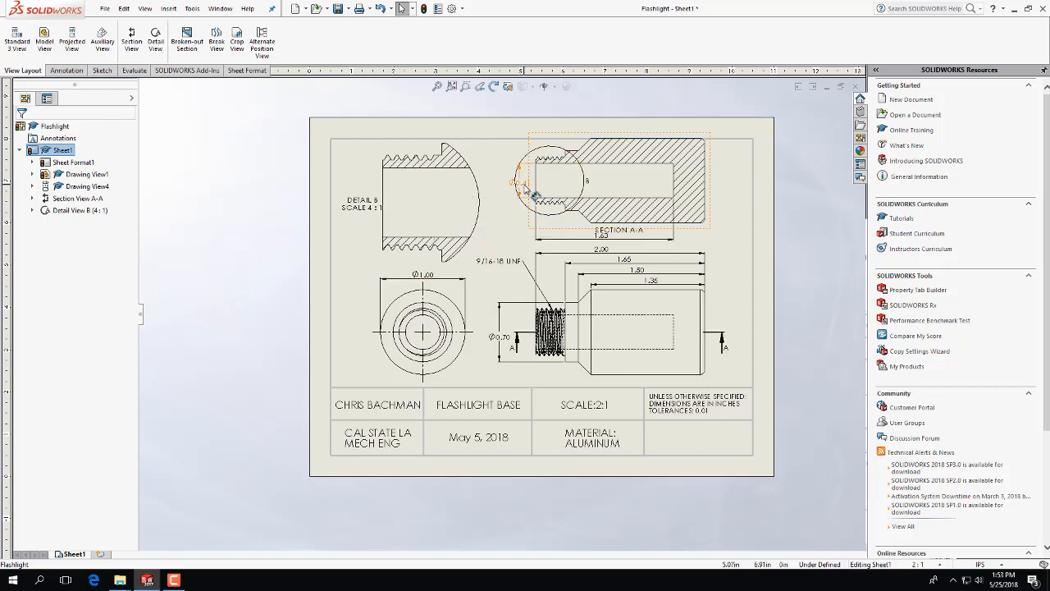
drag(519, 183, 497, 188)
click(504, 221)
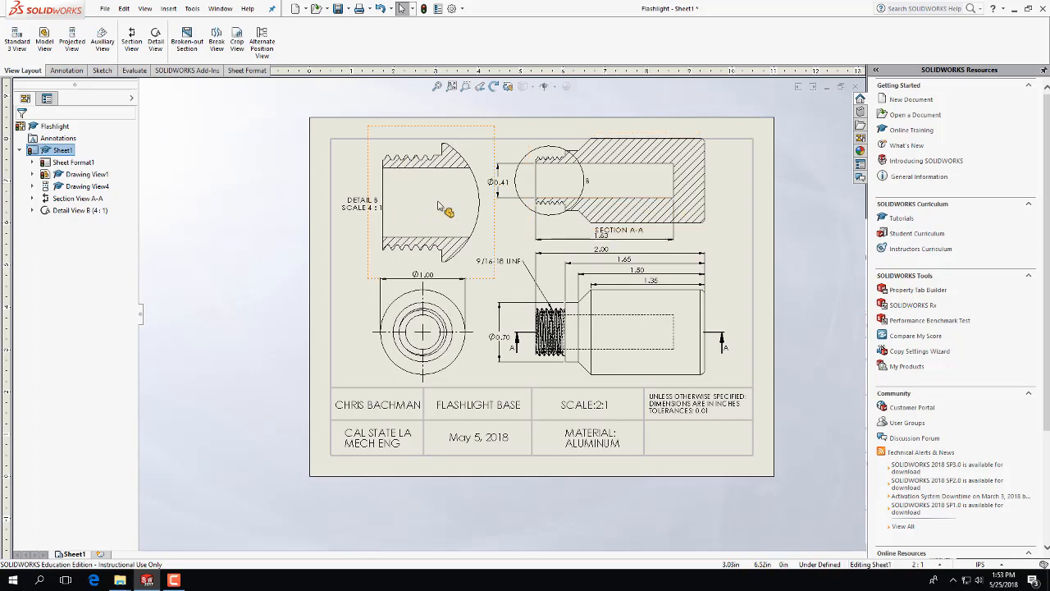
Delete section view A-A together with its dependent detail view.
click(701, 228)
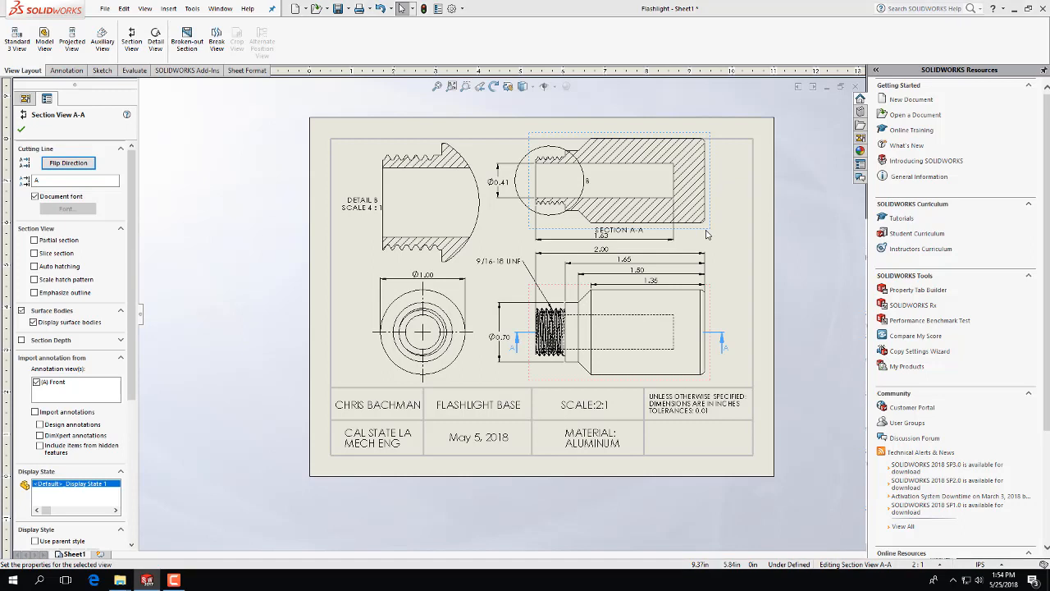
key(Delete)
click(600, 251)
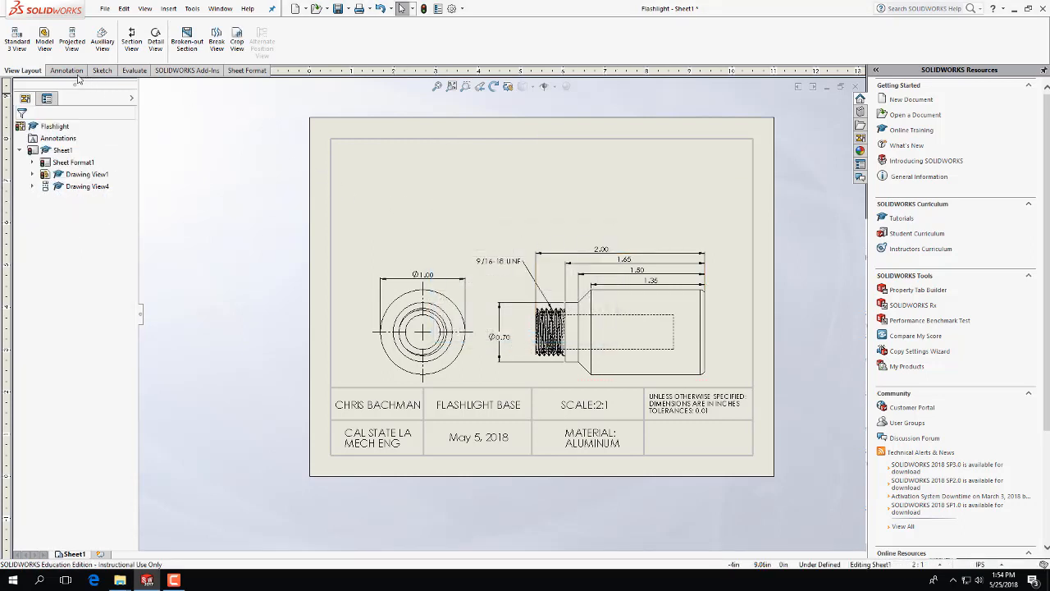
Add an isometric projected view from the end view and place it above the side view.
click(71, 39)
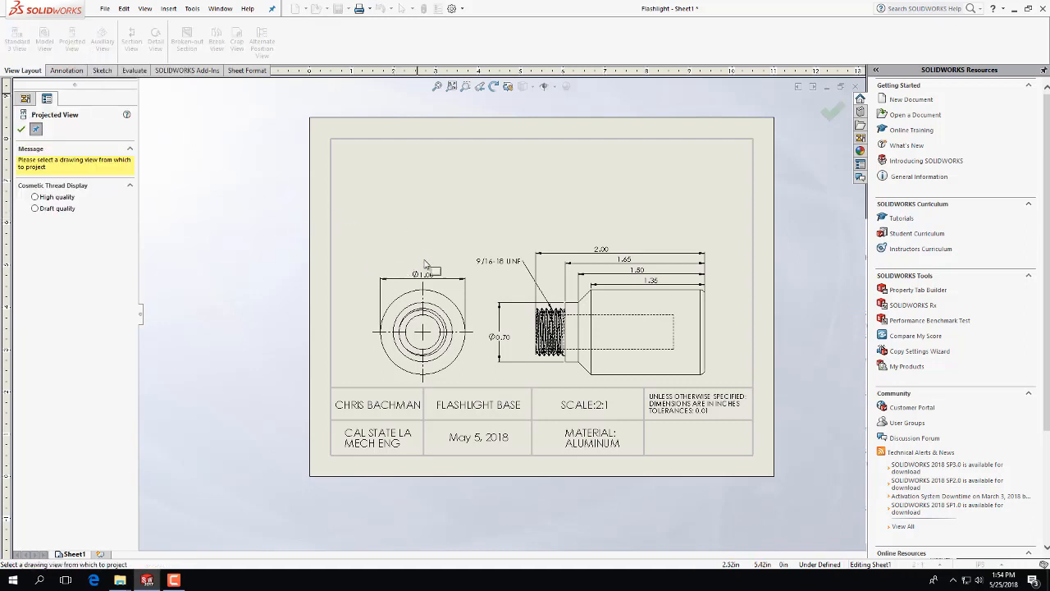
click(453, 324)
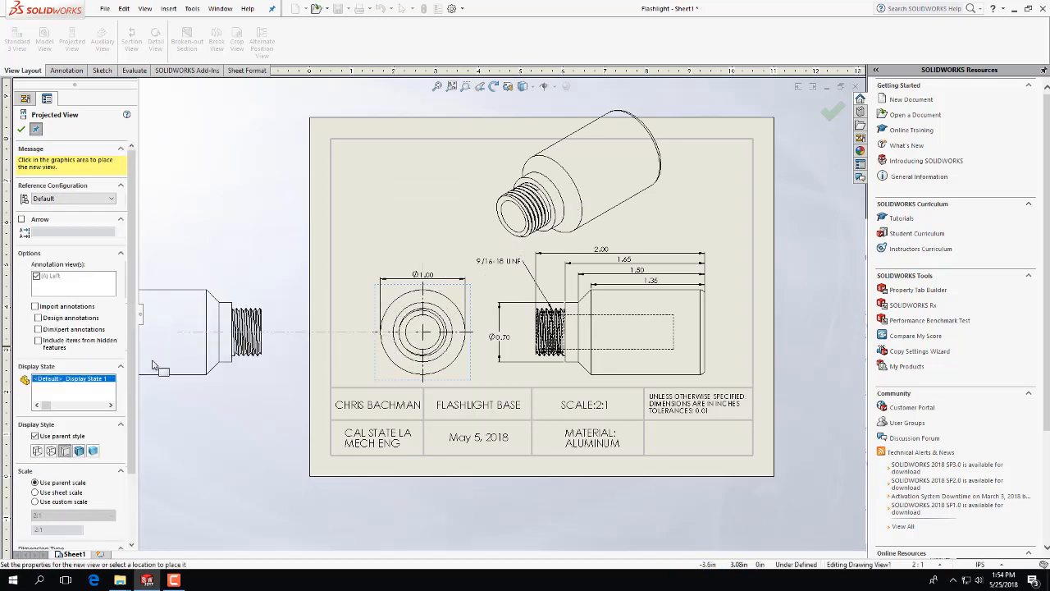
click(21, 129)
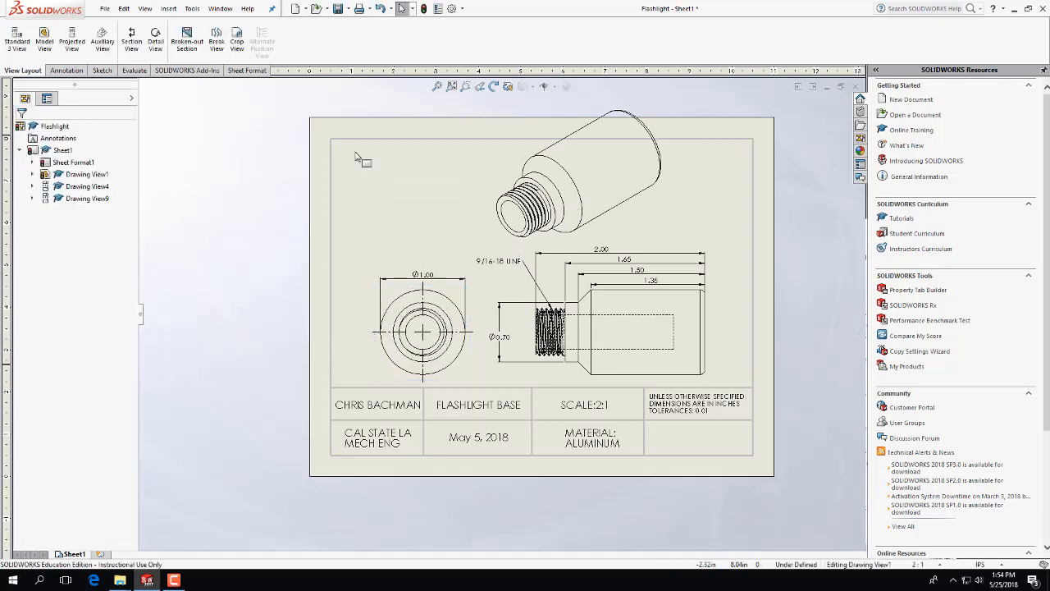
Set the isometric view's custom scale to 1:1 and position it in the space above the side view.
click(528, 176)
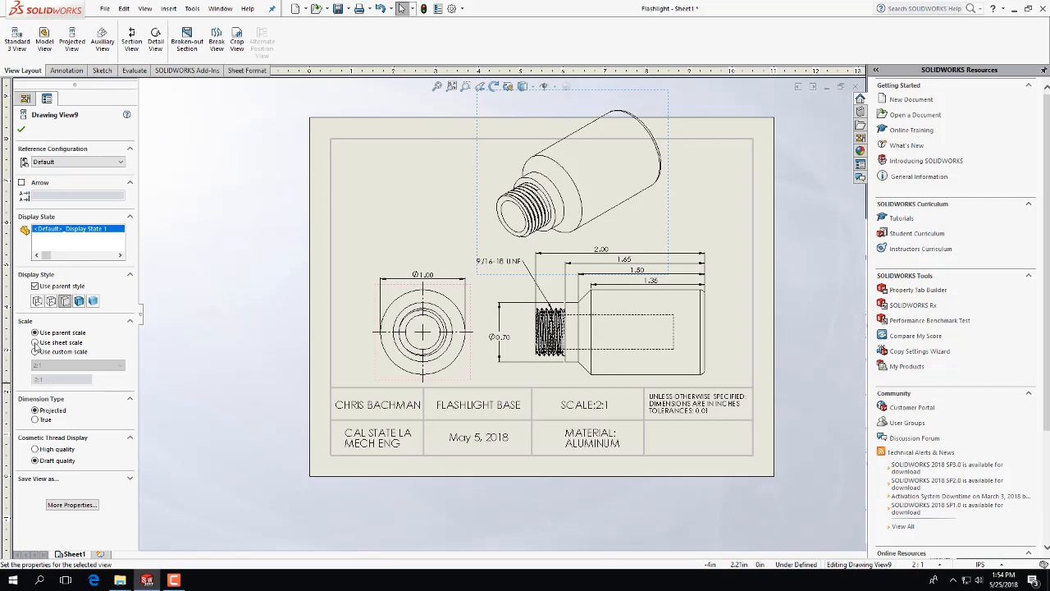
click(41, 364)
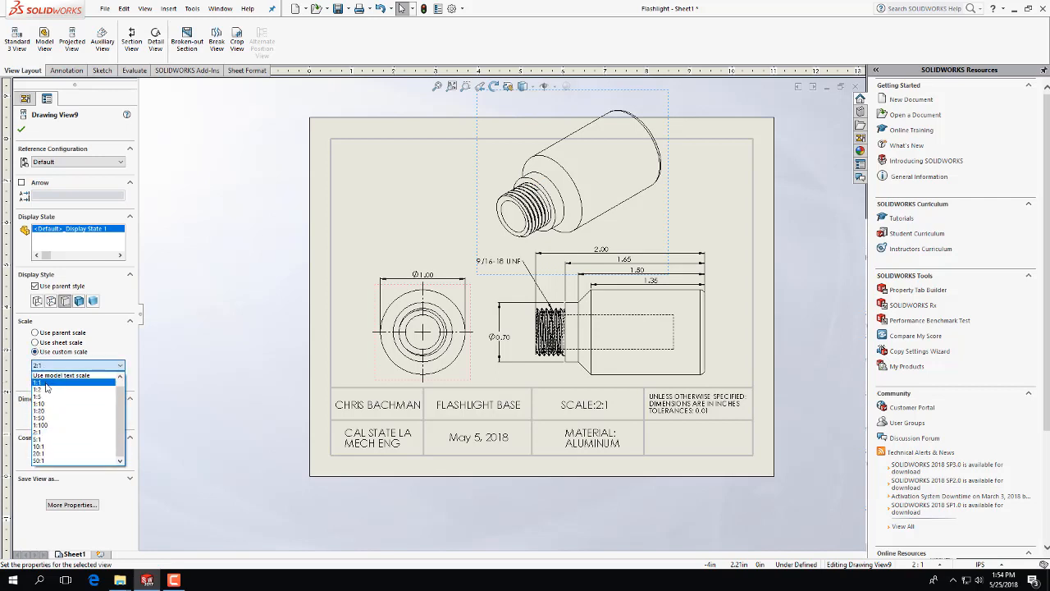
click(49, 376)
click(506, 201)
mouse_move(624, 233)
mouse_down()
mouse_move(703, 243)
mouse_move(681, 239)
mouse_up()
click(696, 243)
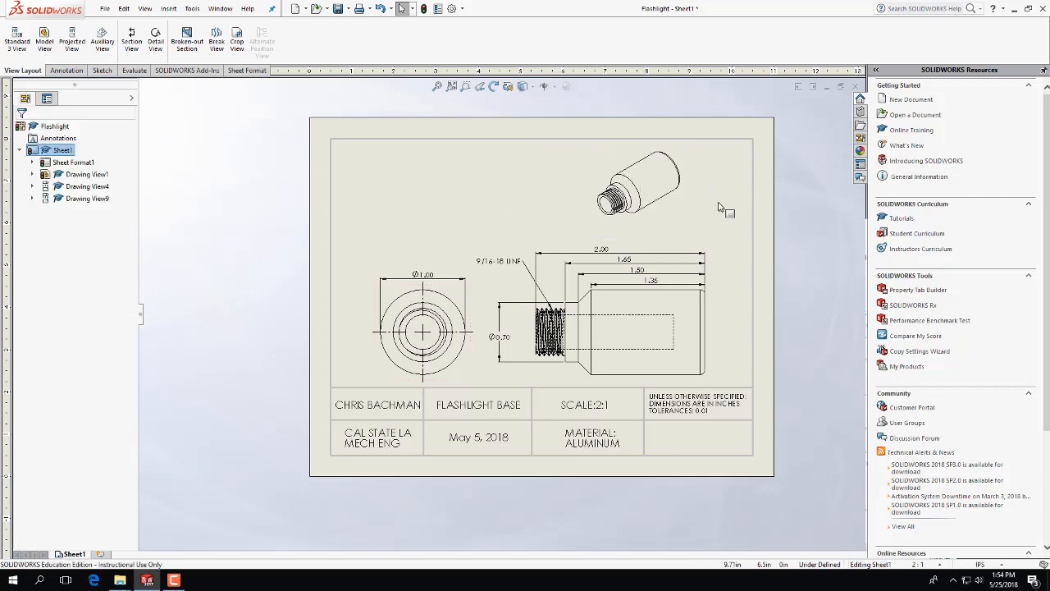
Change the isometric view's display style to Shaded With Edges.
click(663, 227)
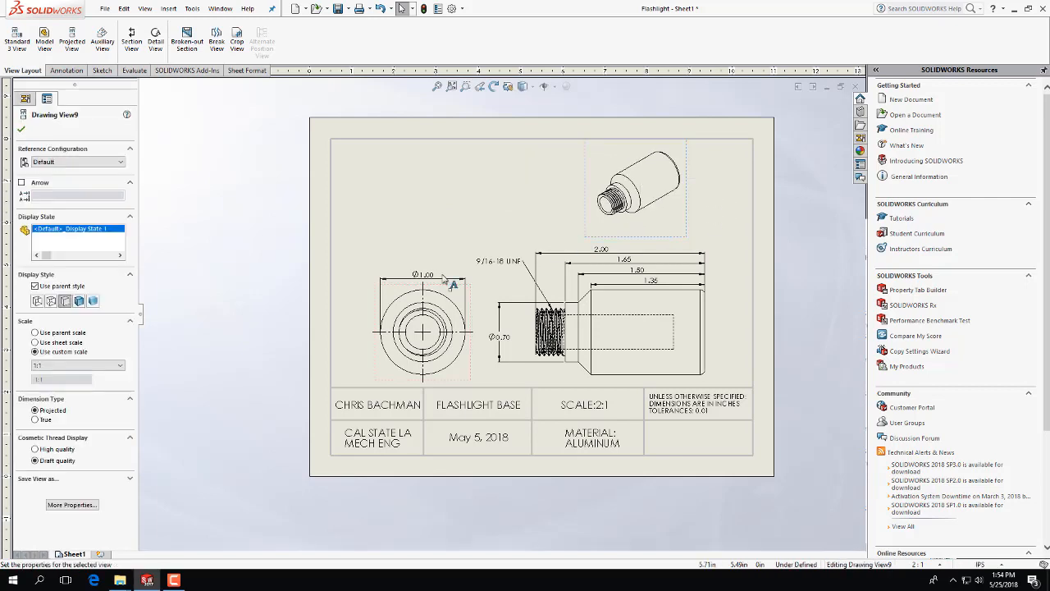
click(78, 302)
click(417, 187)
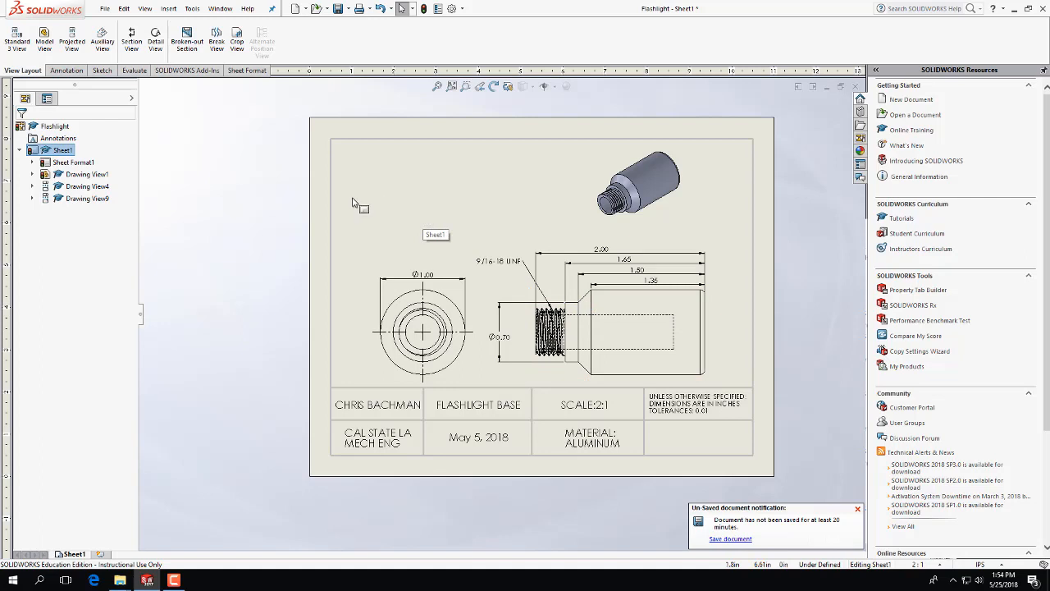
Save the sheet format with its custom title block as a reusable format file named JCB.
right_click(54, 163)
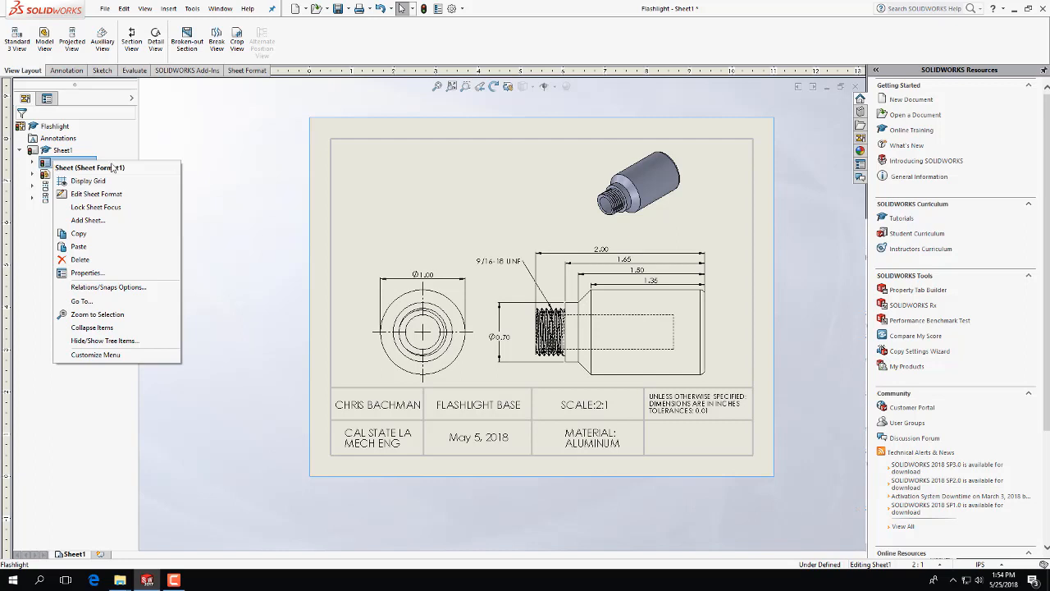
click(483, 463)
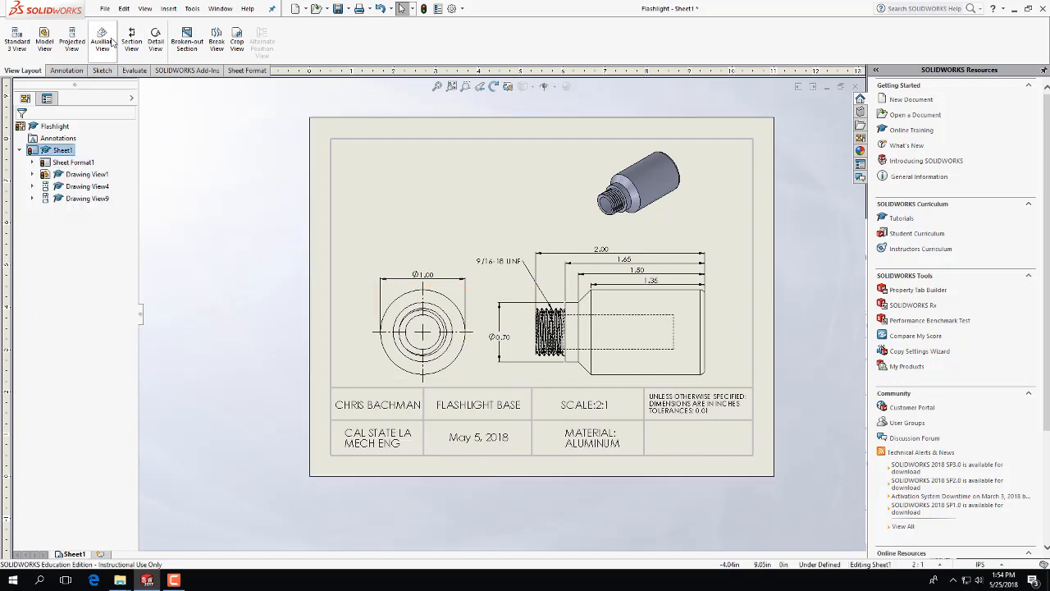
click(106, 9)
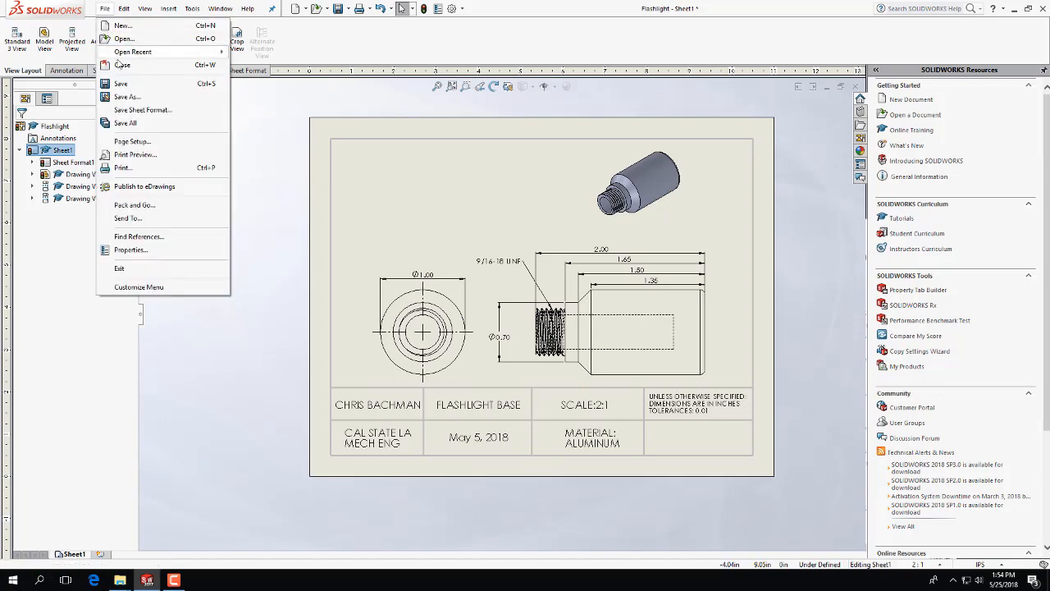
click(142, 109)
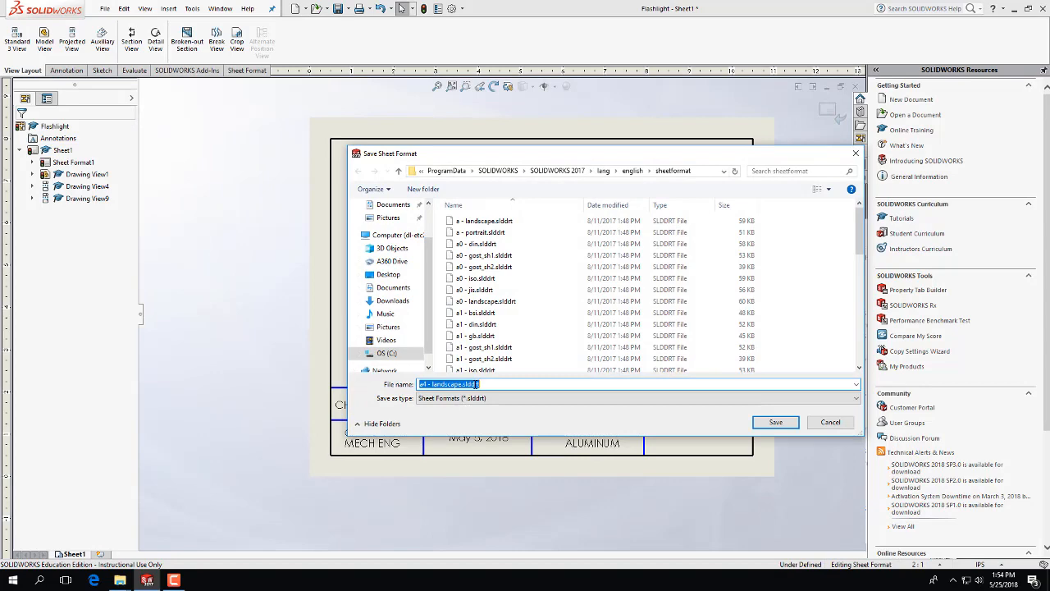
text(JCB)
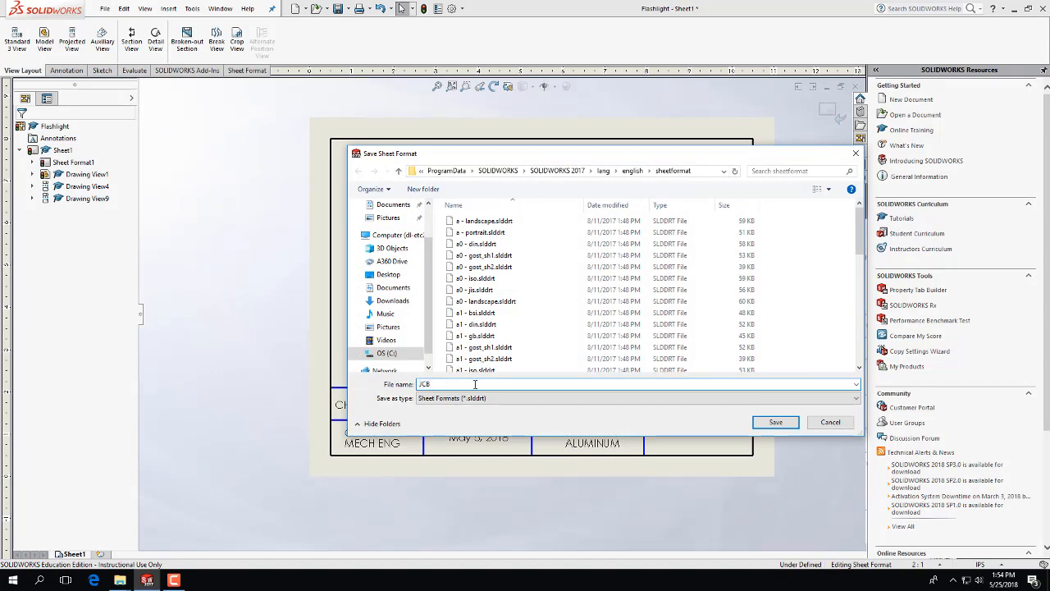
click(776, 424)
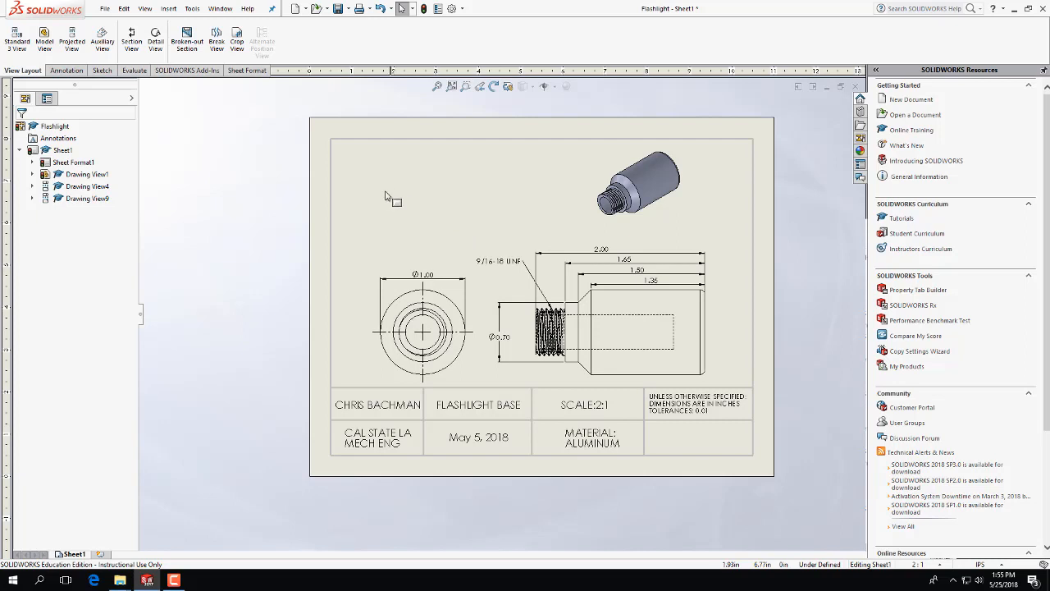
Add an auxiliary view unfolded from the side view's angled chamfer edge and place it above the end view.
click(102, 39)
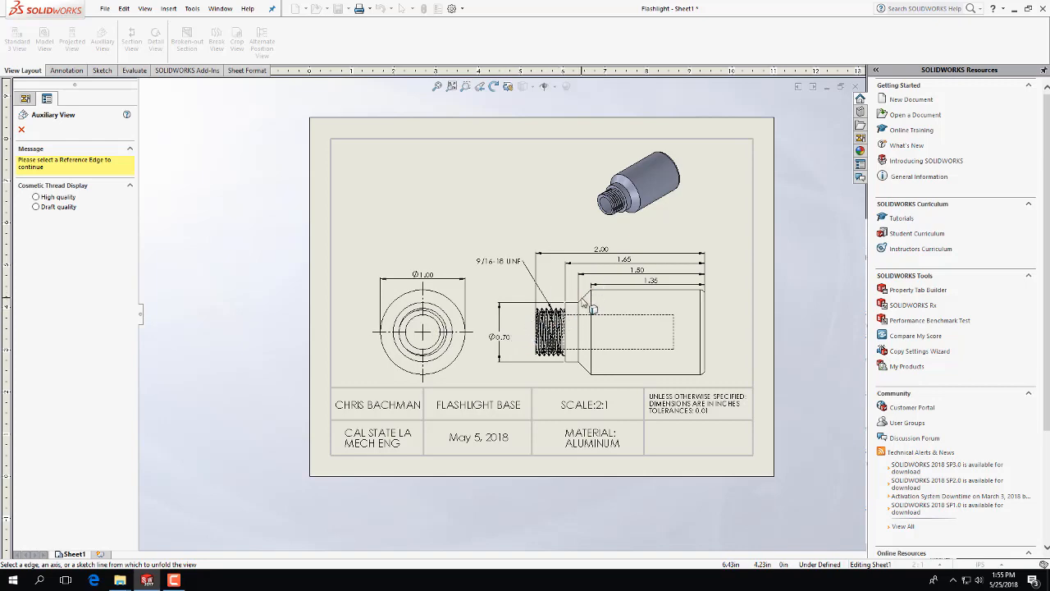
click(582, 301)
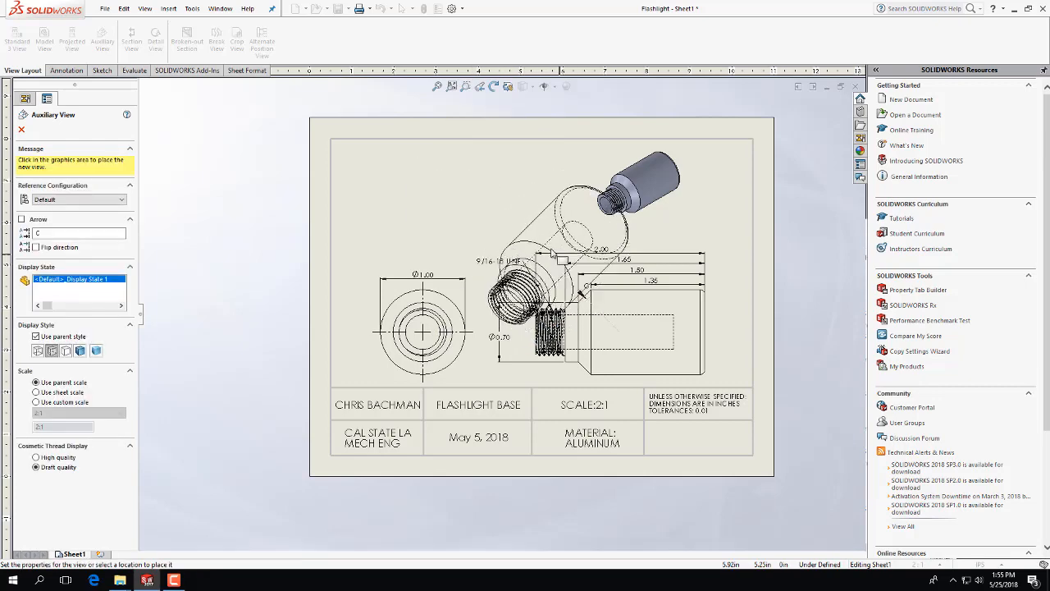
click(466, 192)
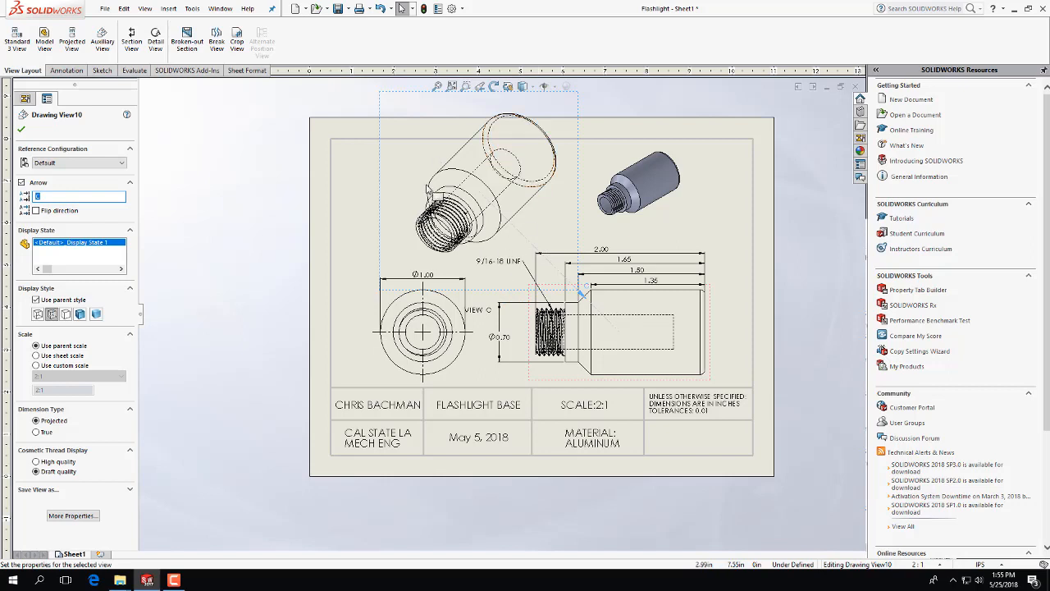
click(23, 129)
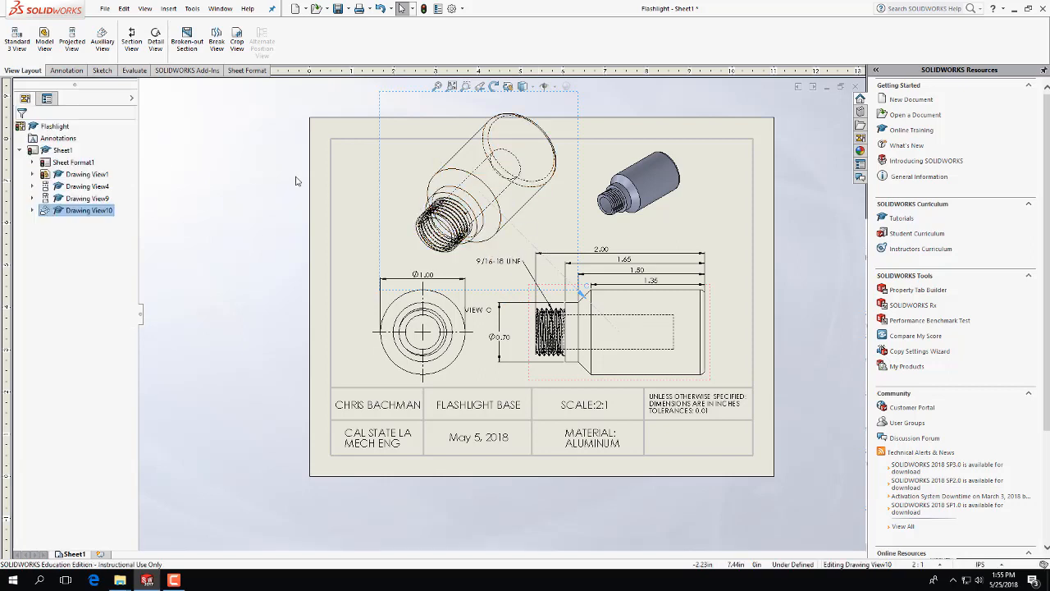
Delete the auxiliary view from the sheet.
click(455, 174)
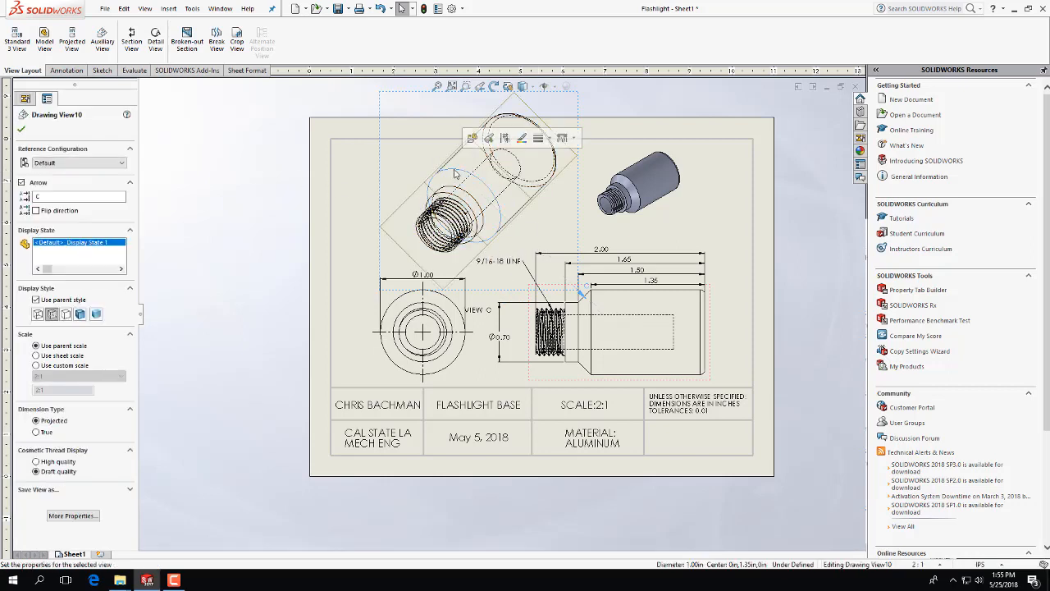
key(Delete)
click(599, 251)
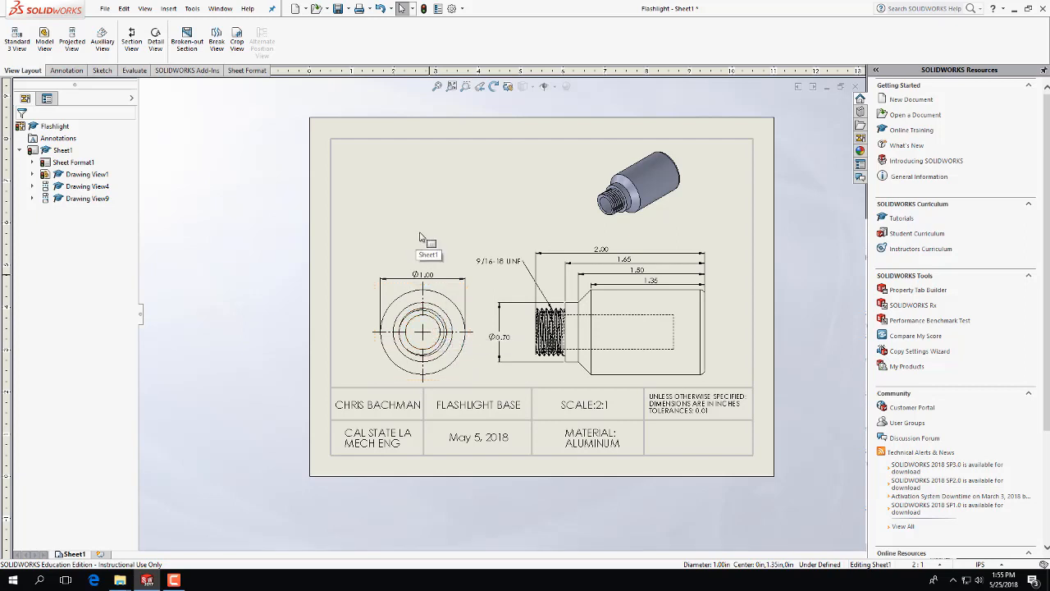
Create a new drawing that uses the saved JCB sheet format.
click(294, 13)
click(436, 422)
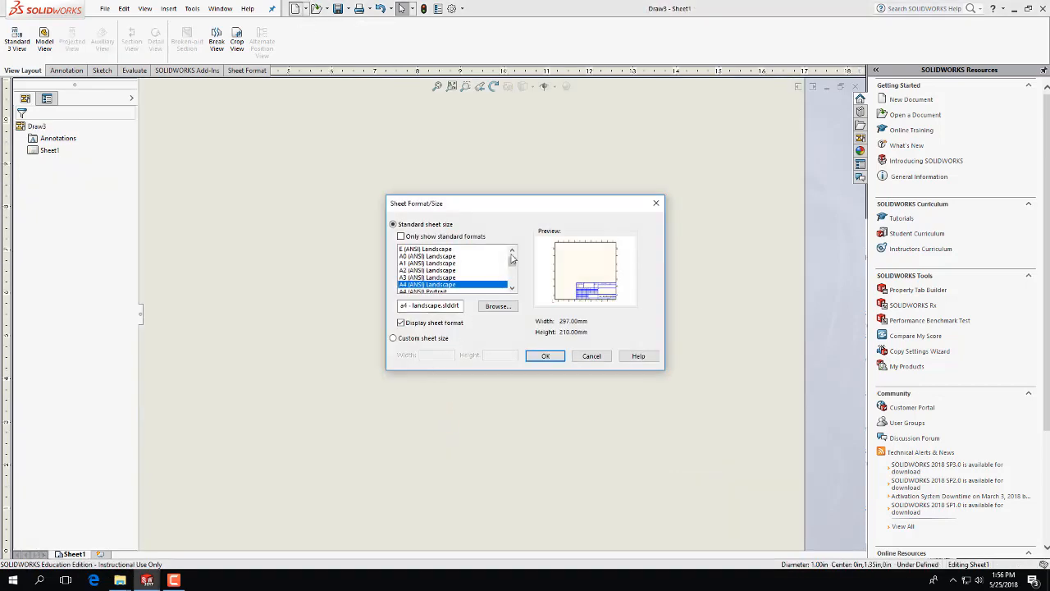
drag(513, 266, 515, 288)
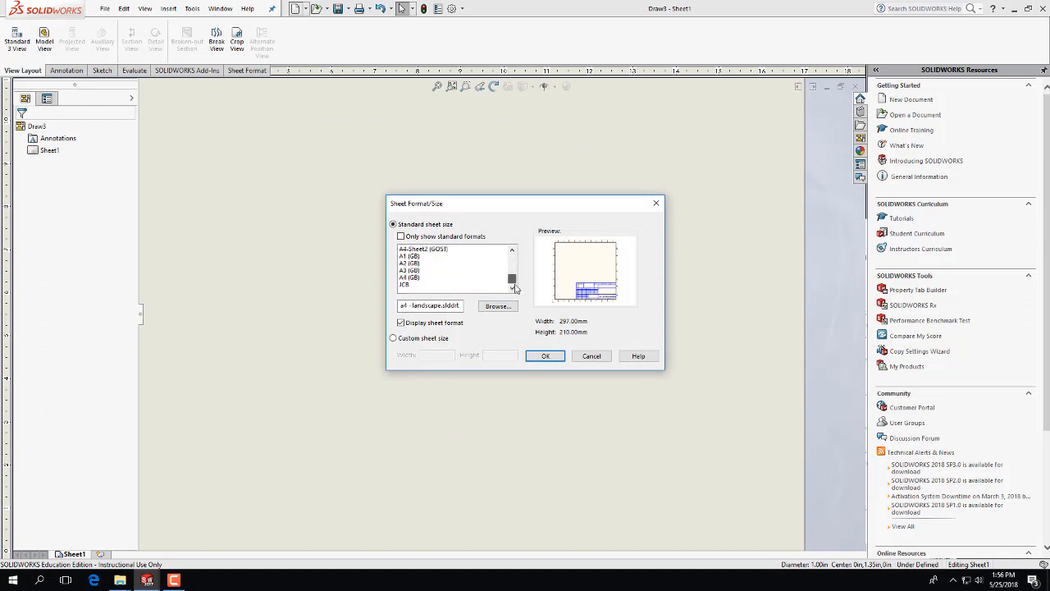
click(404, 284)
click(545, 356)
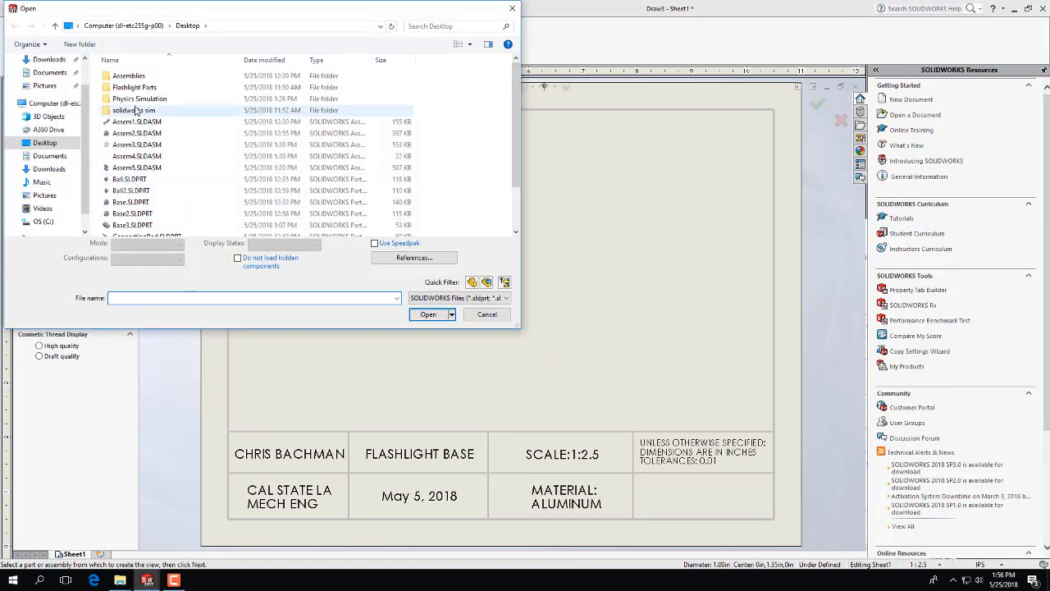
Load Assem1.SLDASM from the Desktop as the view's model, using the non-matching Base file anyway and rebuilding the document.
scroll(138, 132, down, 1)
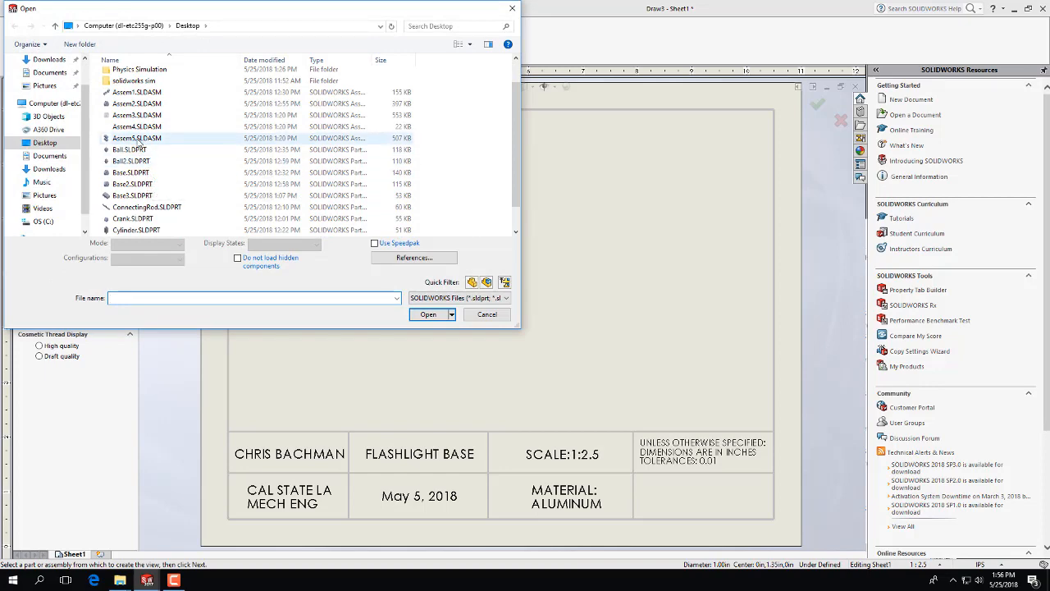
click(137, 91)
click(428, 314)
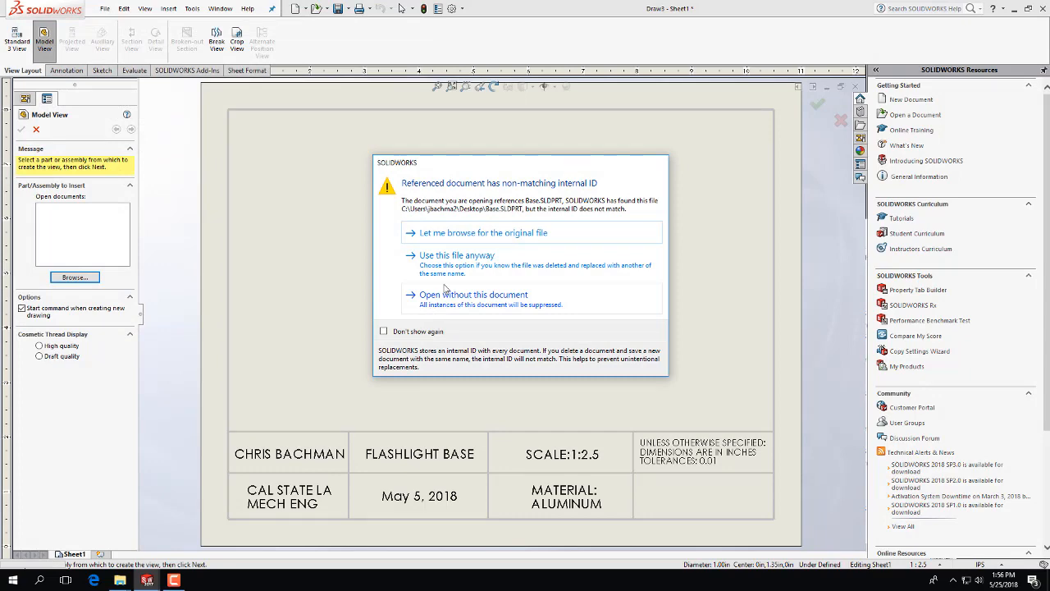
click(455, 271)
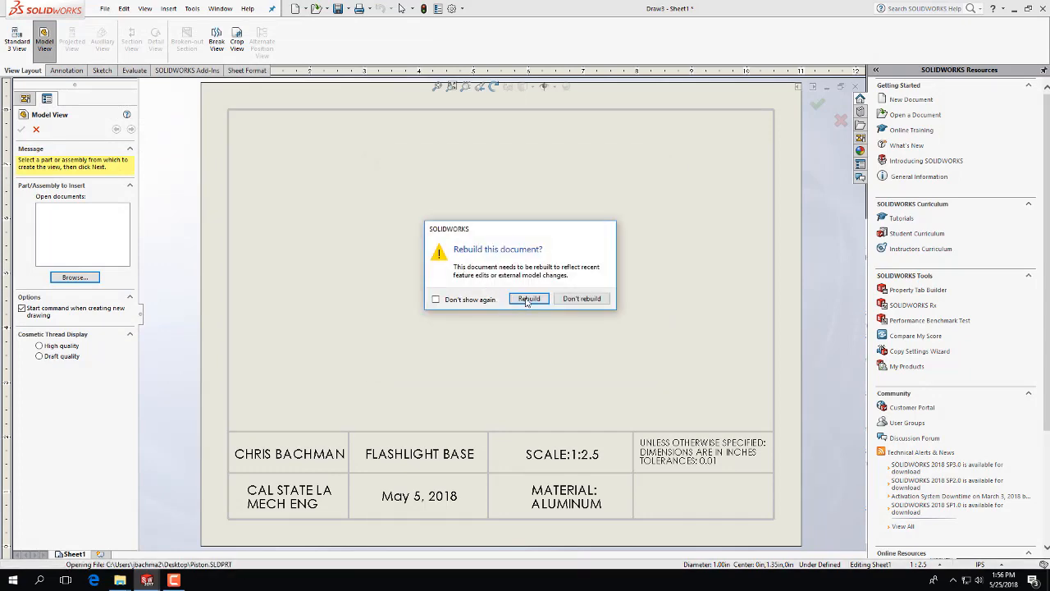
click(529, 299)
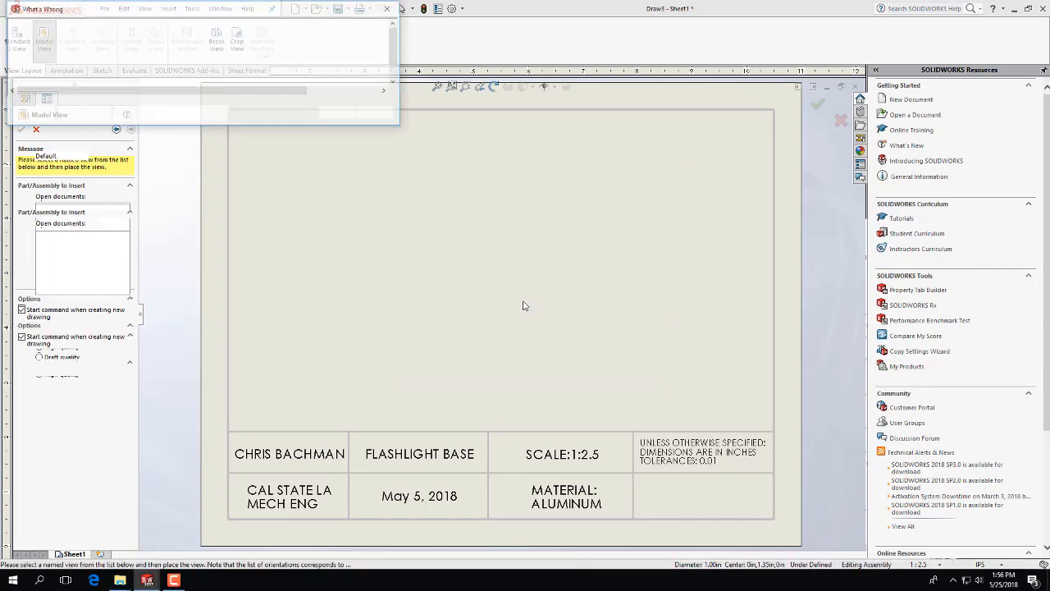
Place the assembly's front view near the middle of the sheet, without adding projected views.
click(460, 271)
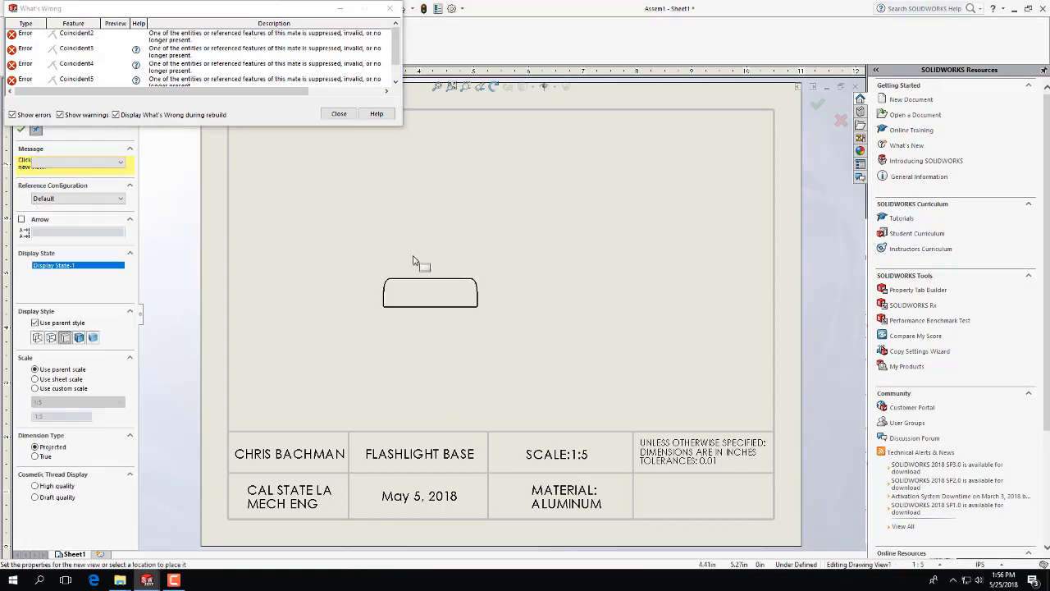
click(390, 8)
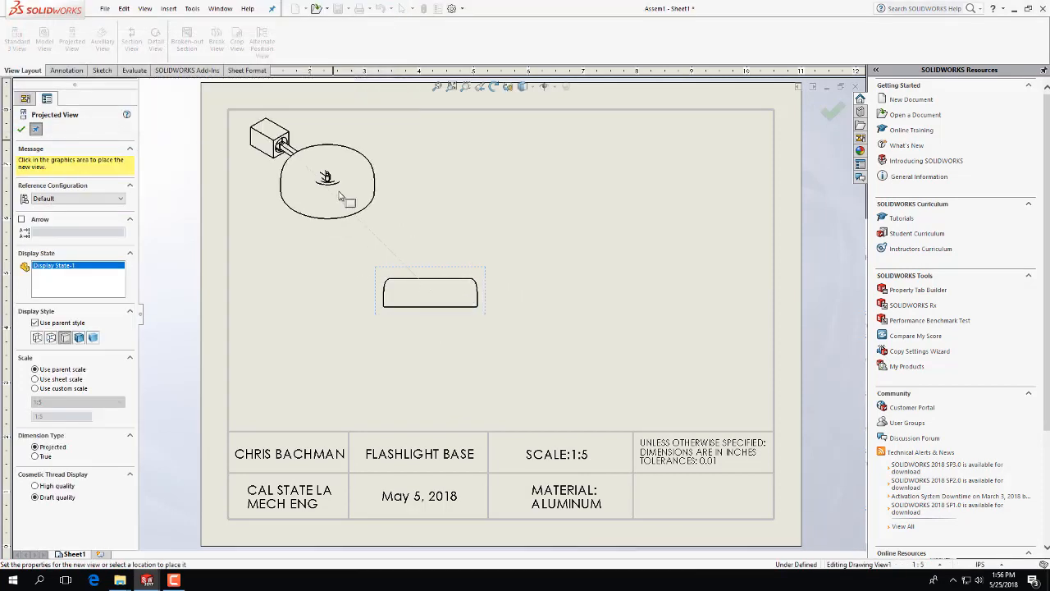
key(Escape)
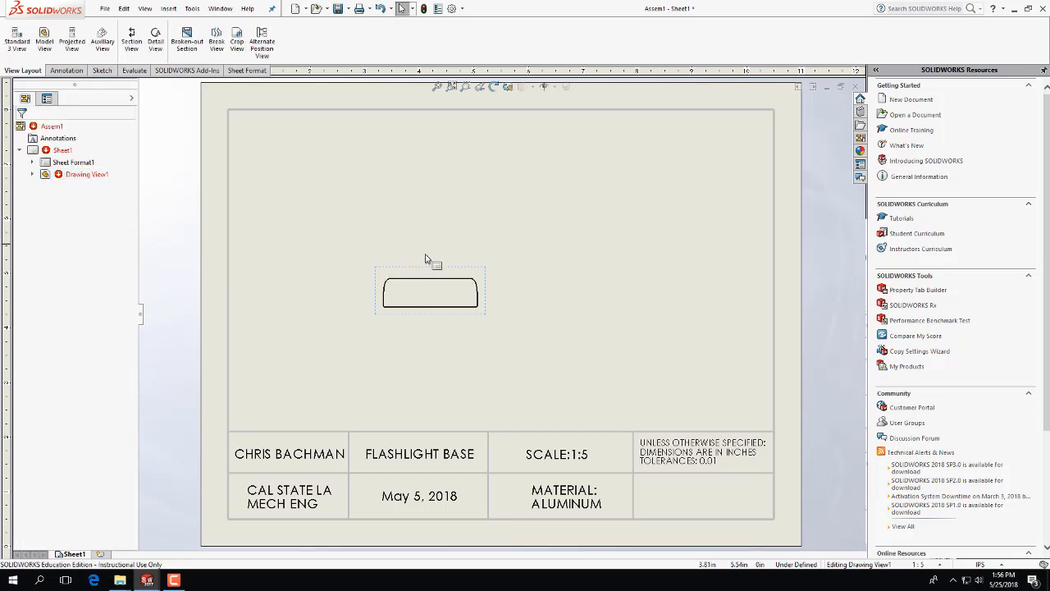
Delete the assembly's front view from the sheet.
click(448, 271)
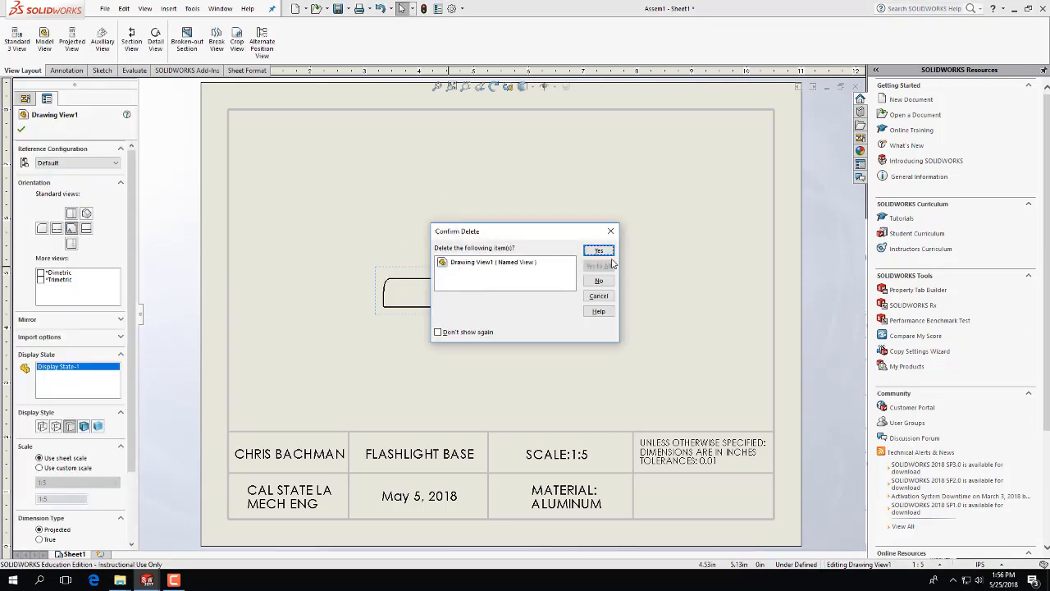
click(598, 250)
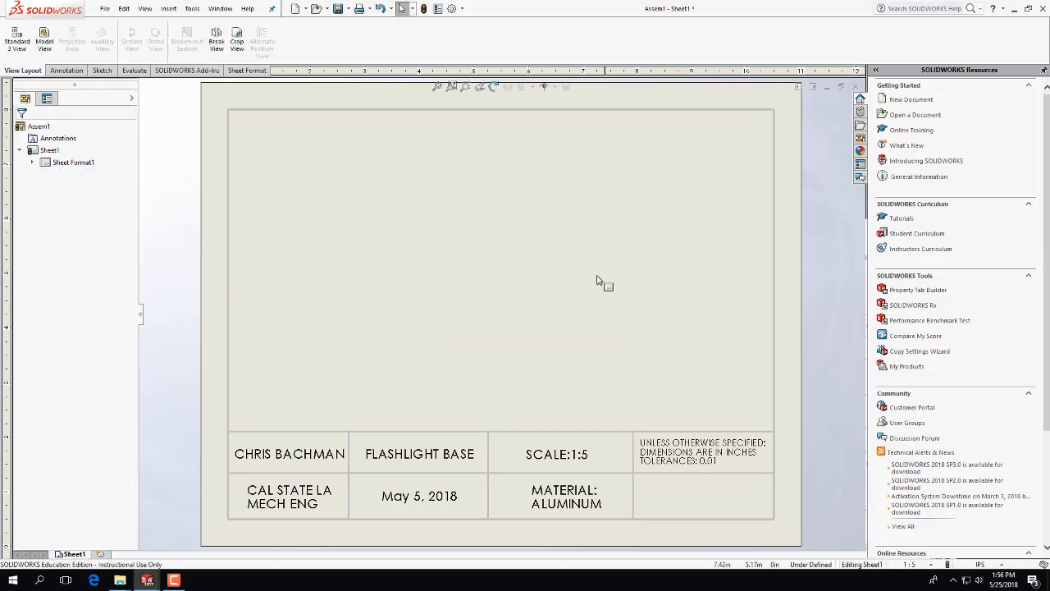
click(175, 580)
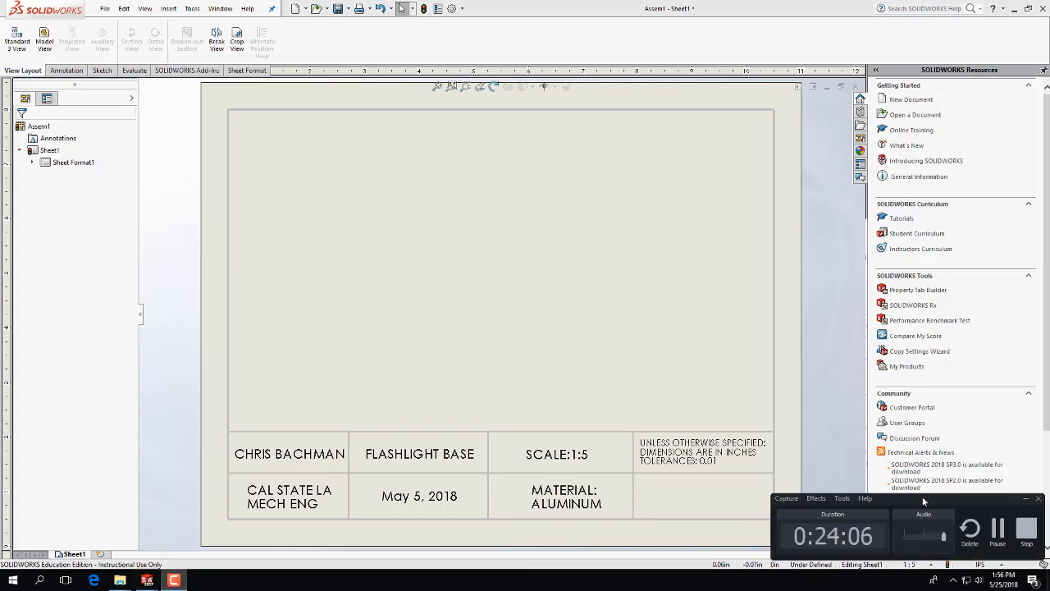
click(996, 530)
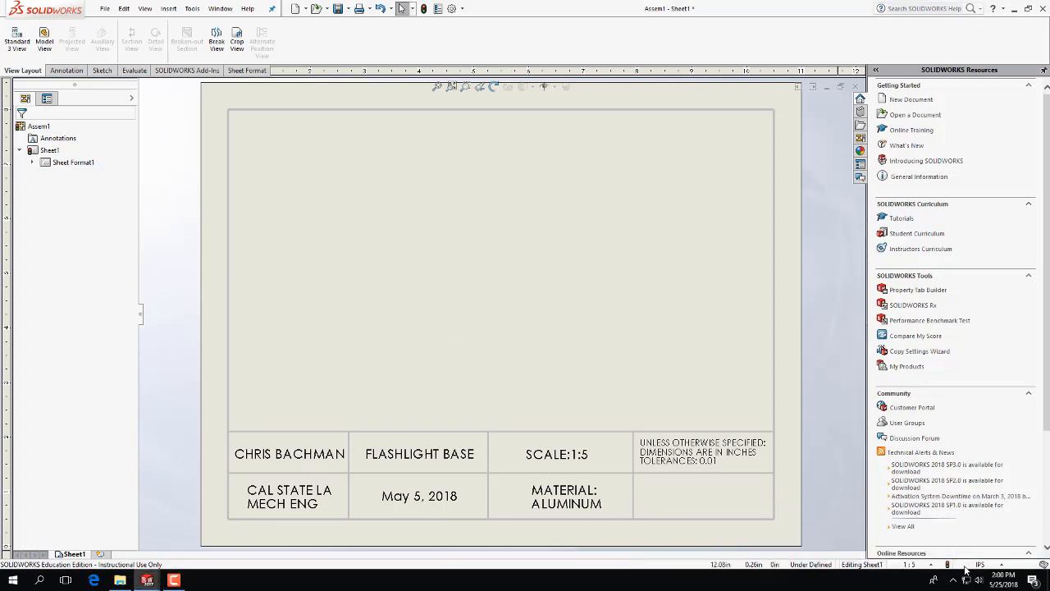
click(932, 567)
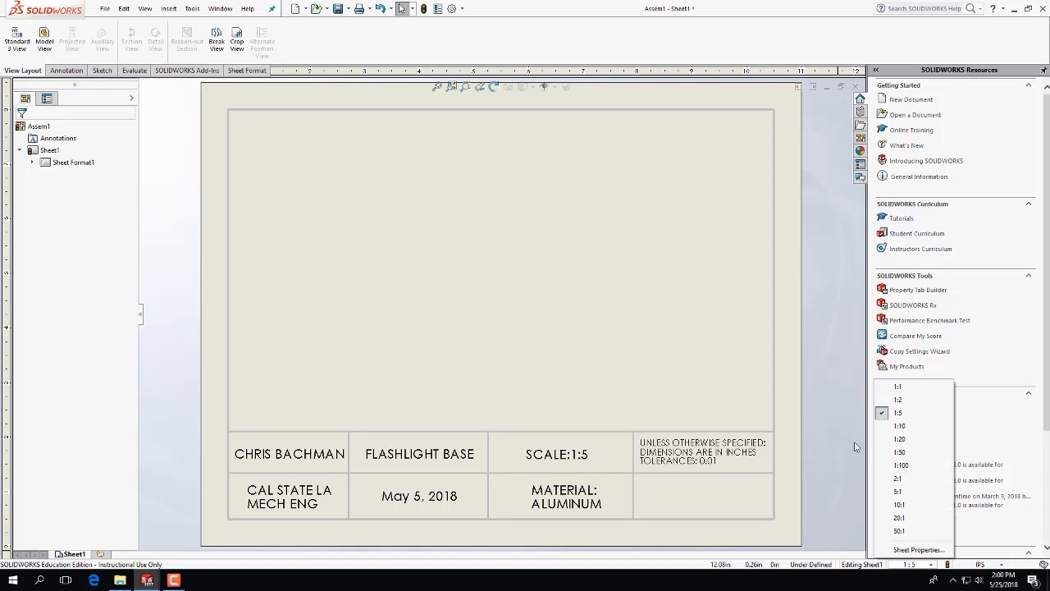
click(818, 422)
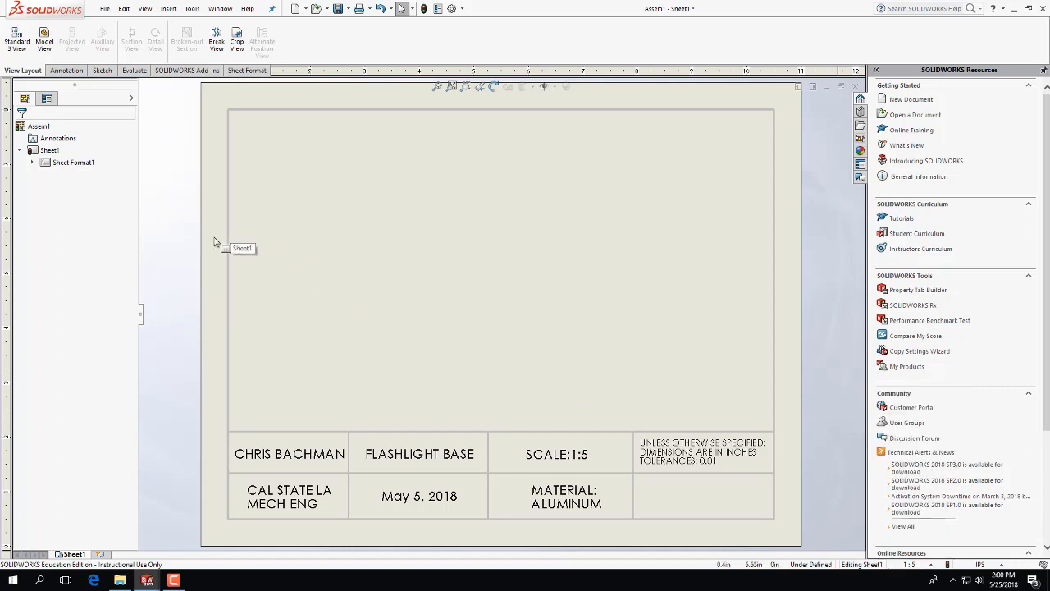
Insert an isometric model view of Assem1 in the upper left part of the drawing area.
click(45, 40)
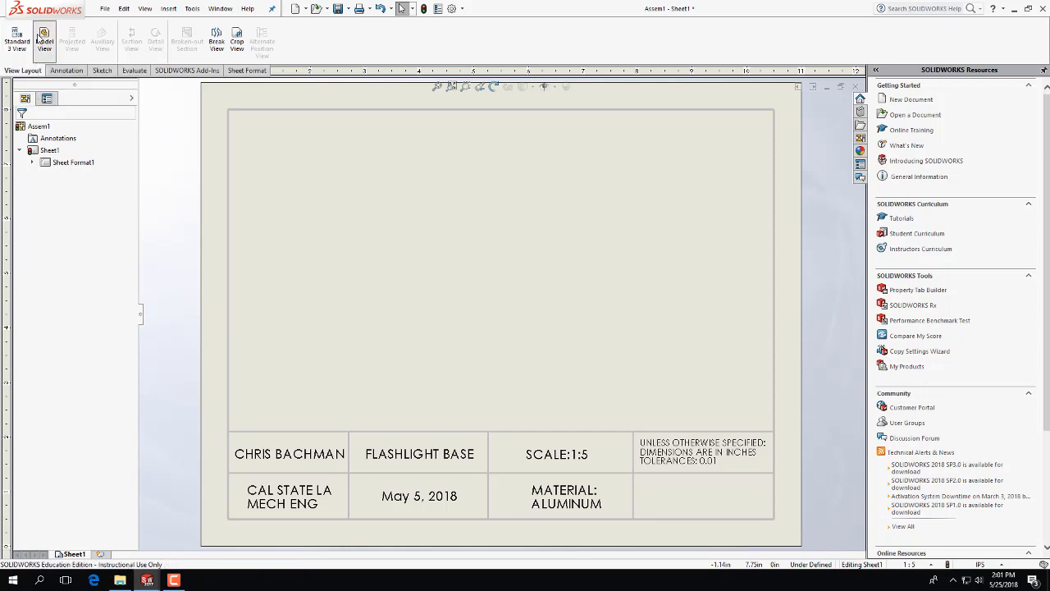
click(61, 209)
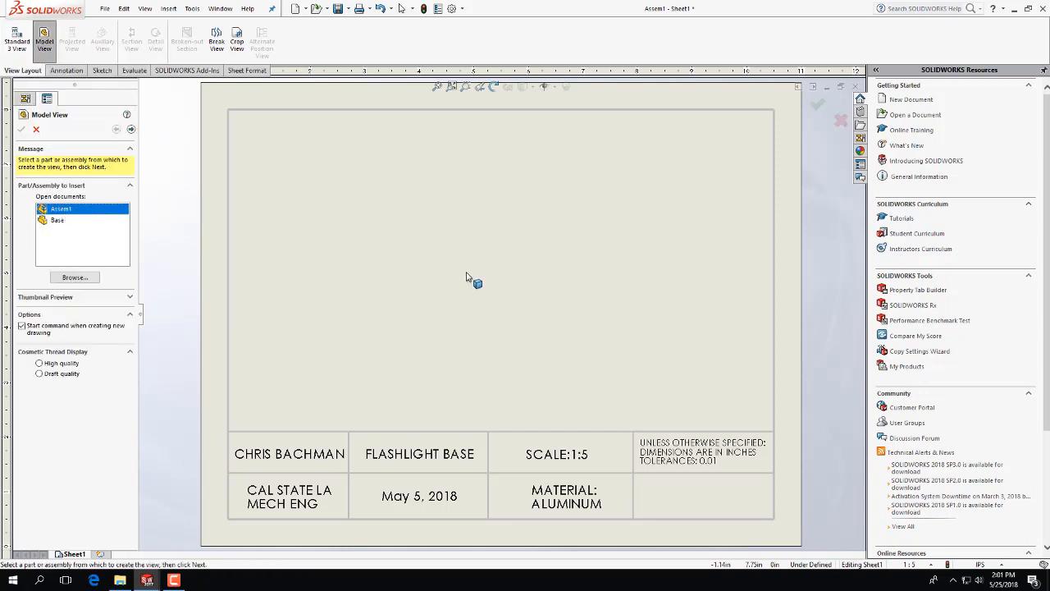
double_click(55, 210)
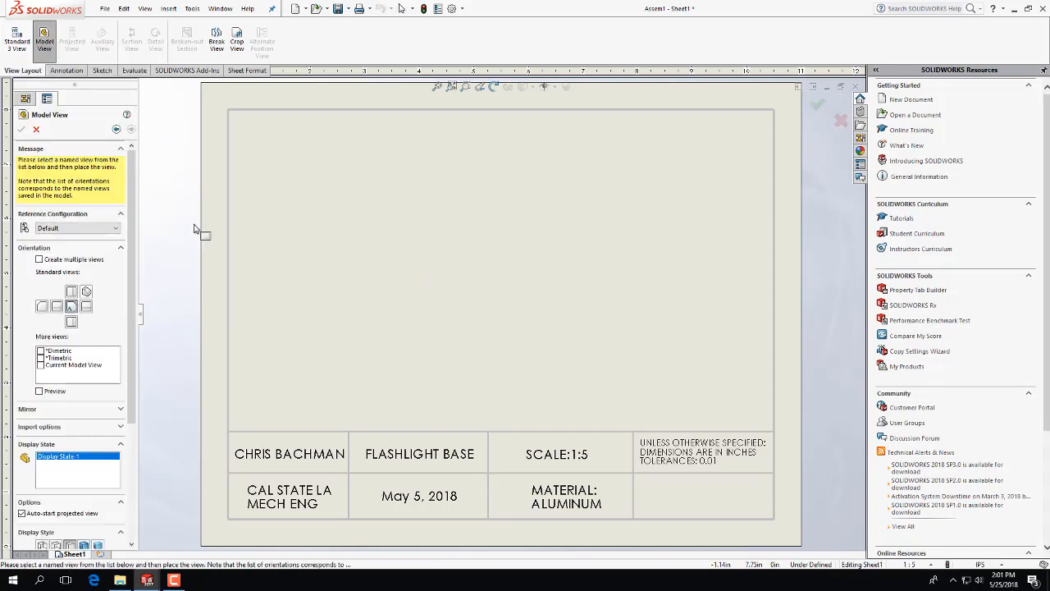
click(84, 291)
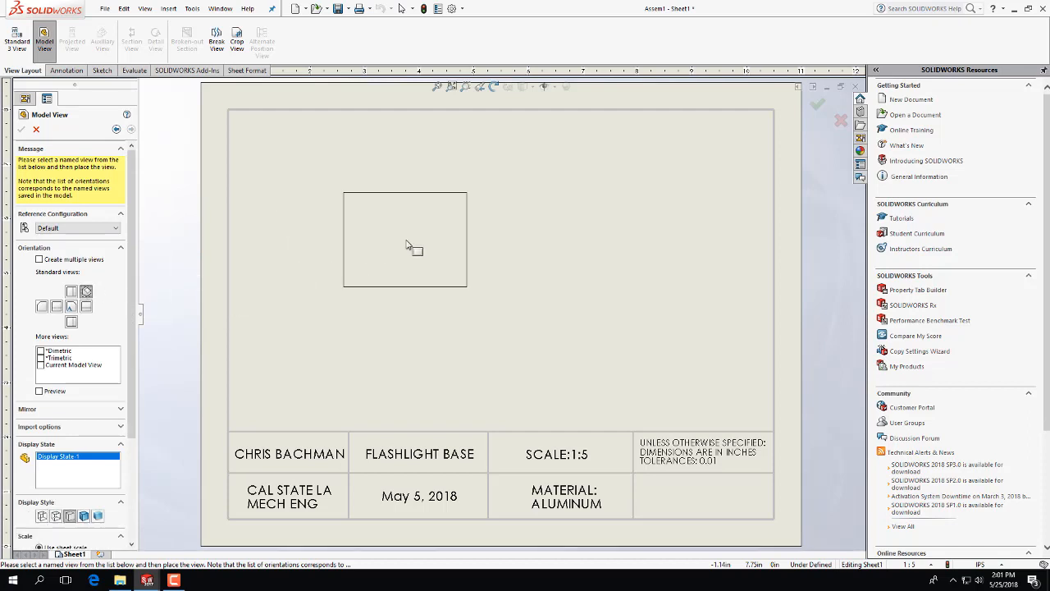
click(407, 241)
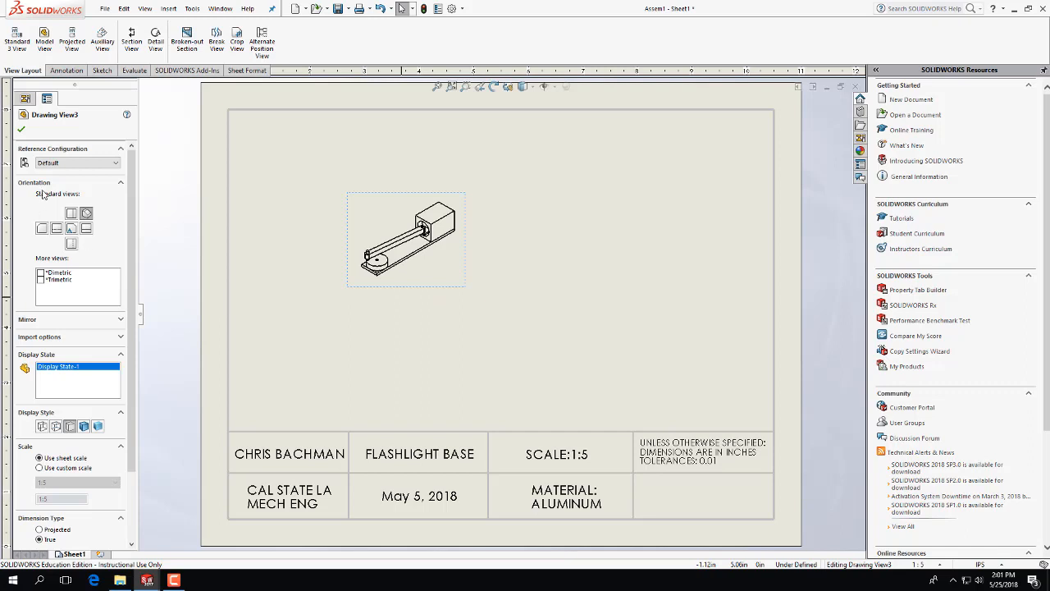
click(22, 130)
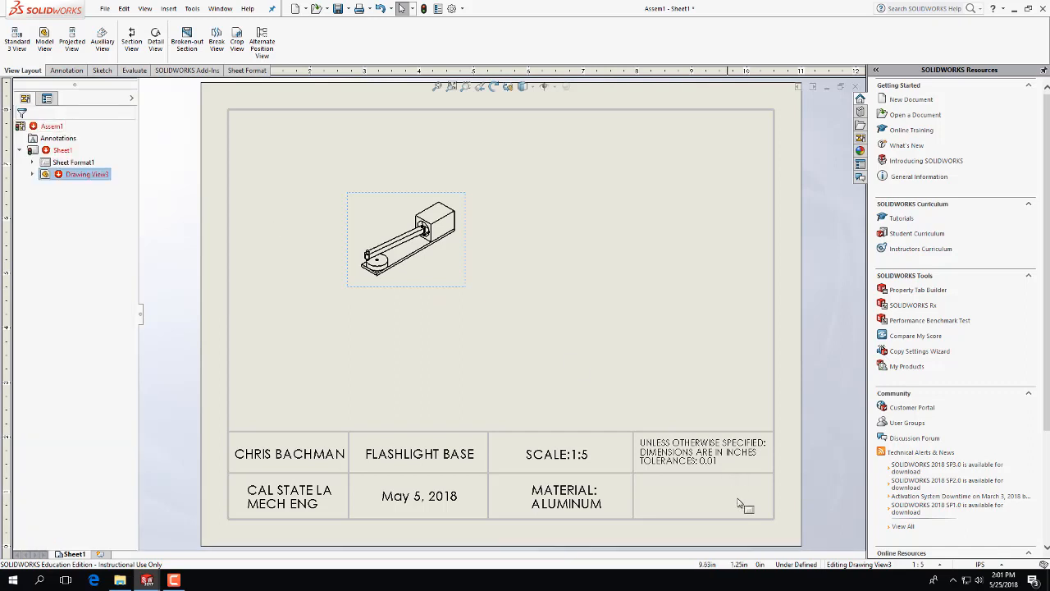
Set the sheet scale to 1:2 and move the enlarged isometric view slightly lower in the drawing area.
click(917, 564)
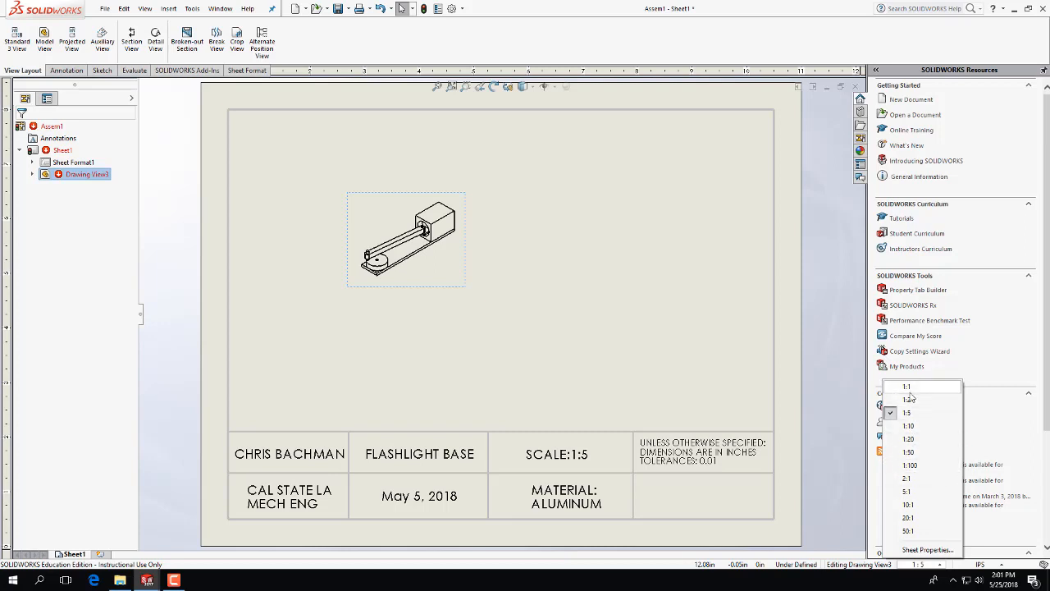
click(908, 399)
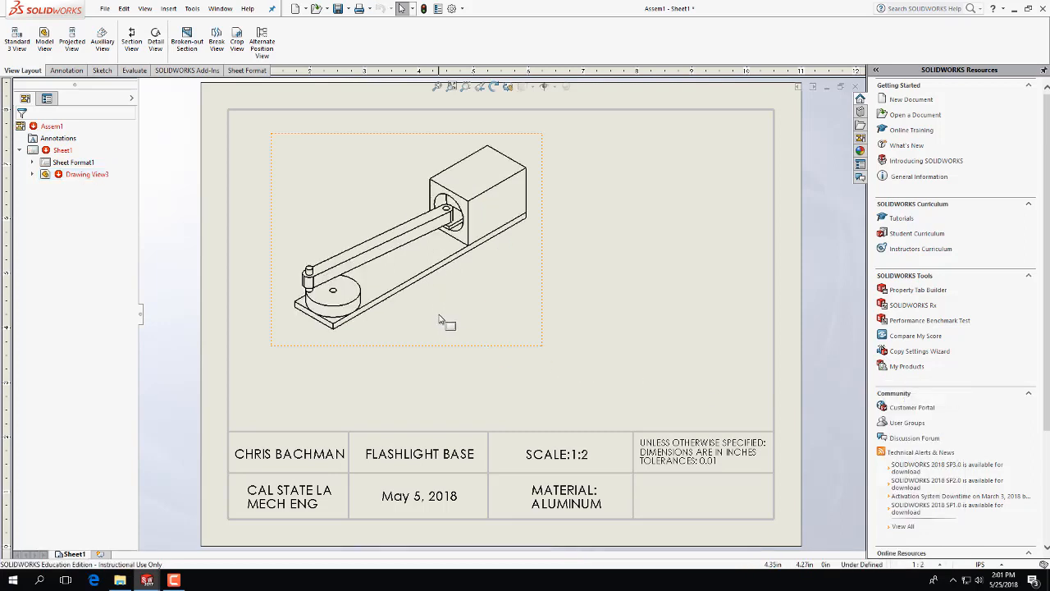
click(433, 346)
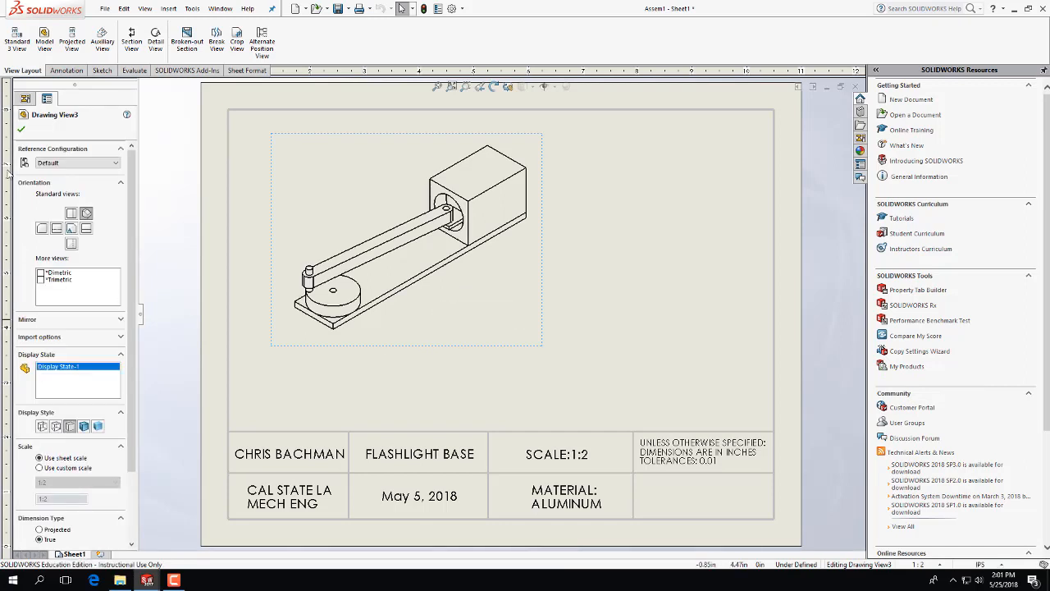
click(20, 131)
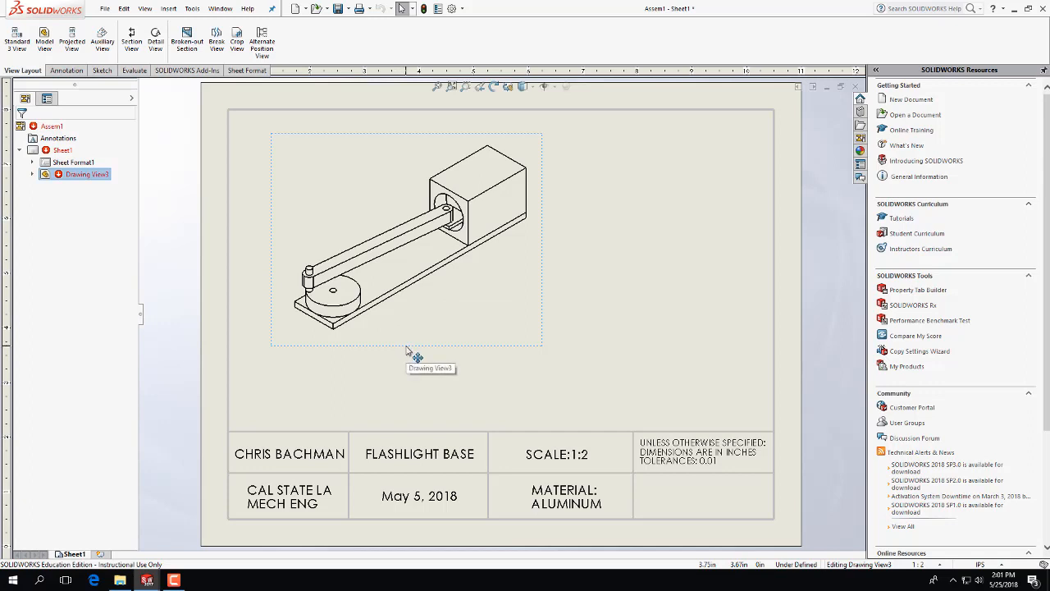
drag(407, 347, 410, 382)
click(680, 366)
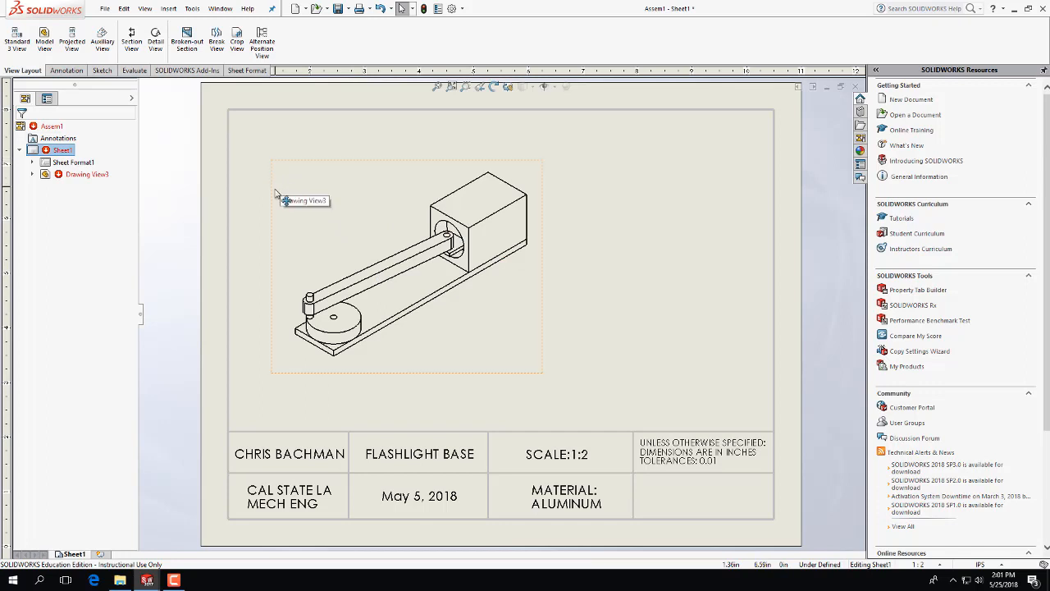
Insert a top-level-only bill of materials for the isometric view with the bom-standard template, placing it near the sheet's upper border.
click(64, 71)
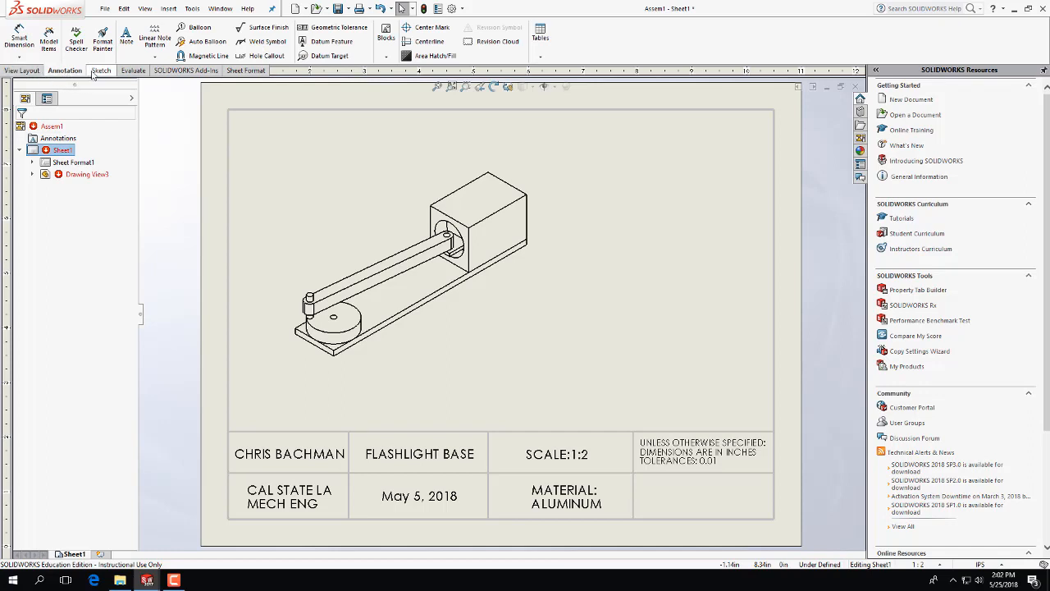
click(99, 72)
click(26, 71)
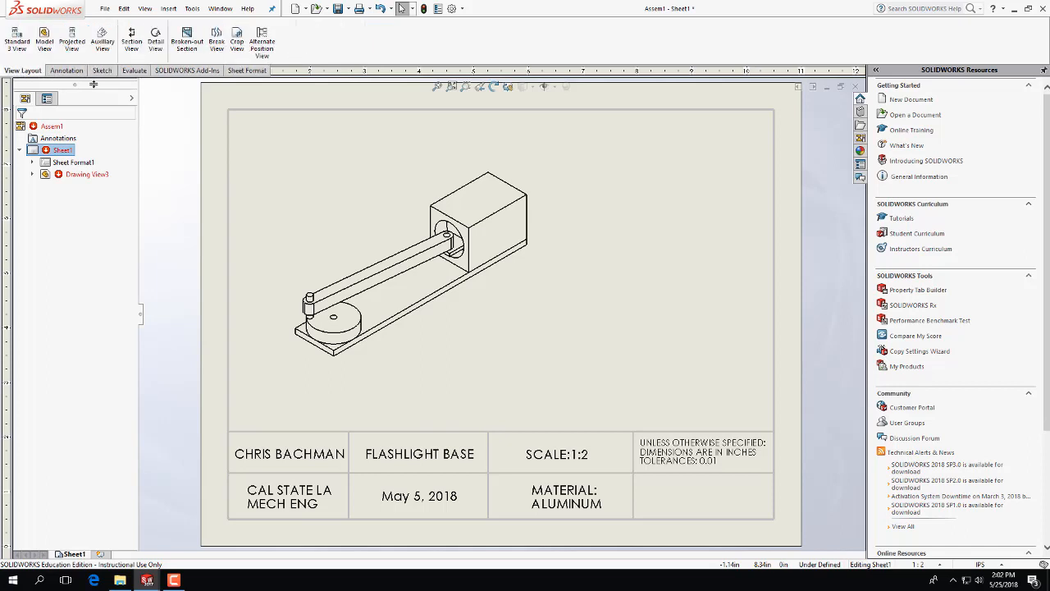
click(66, 71)
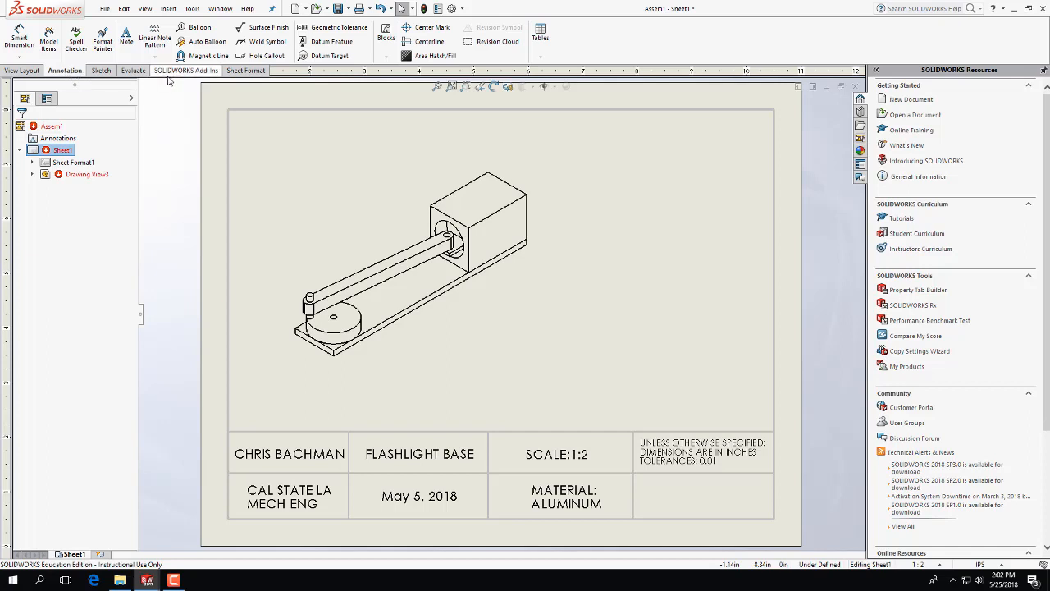
click(540, 57)
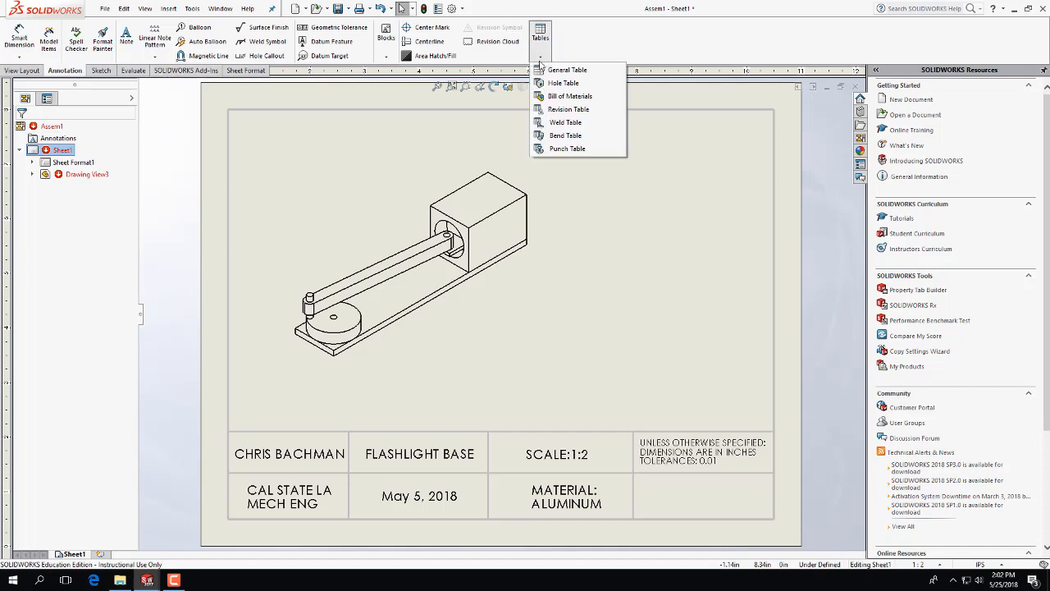
click(568, 96)
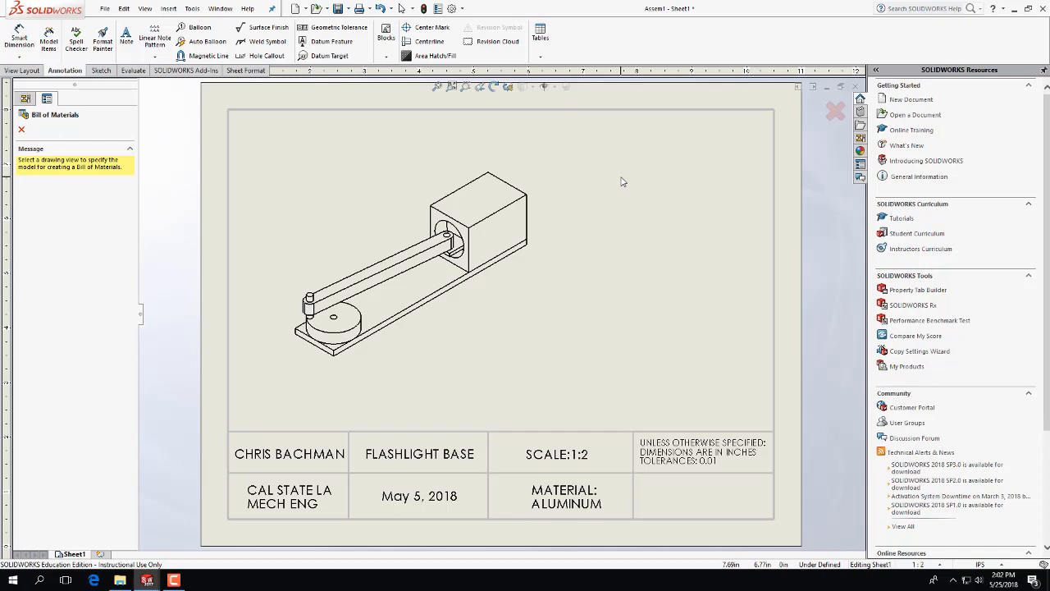
click(525, 271)
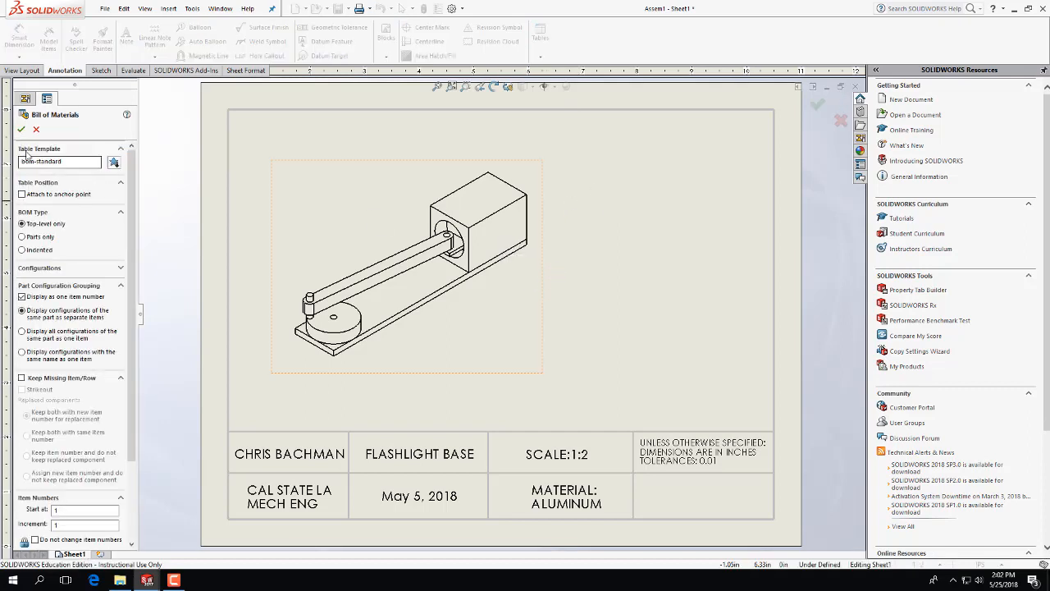
click(21, 130)
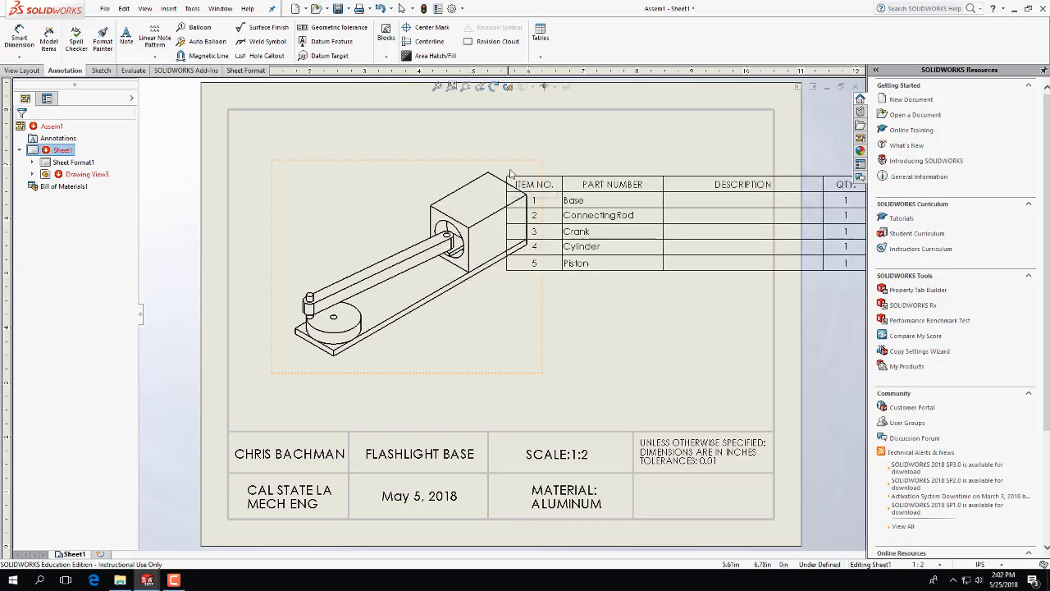
click(375, 135)
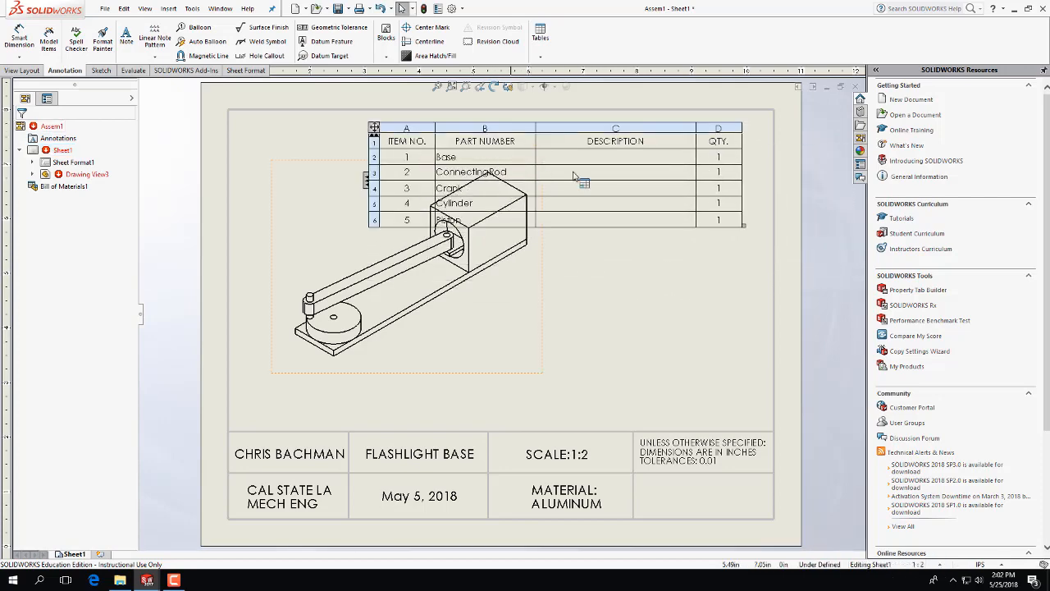
Delete the DESCRIPTION column from the bill of materials.
click(622, 144)
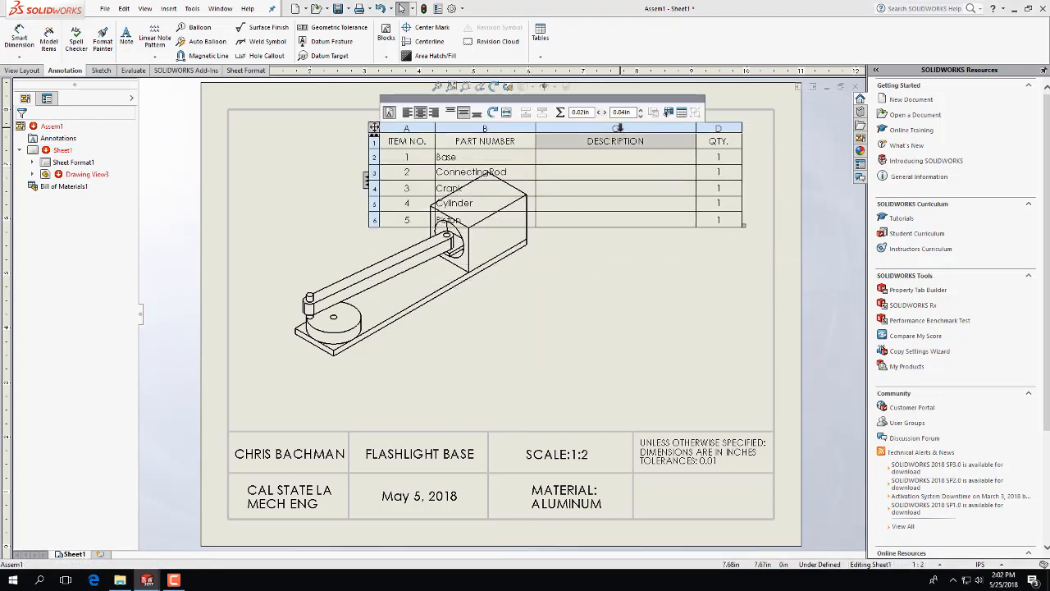
right_click(618, 128)
click(615, 128)
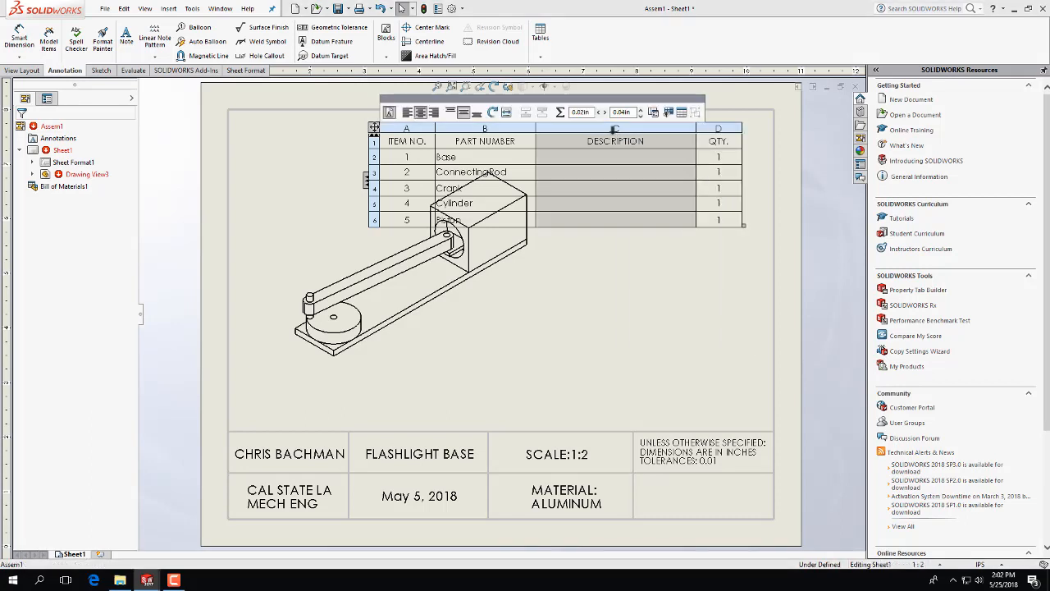
right_click(615, 129)
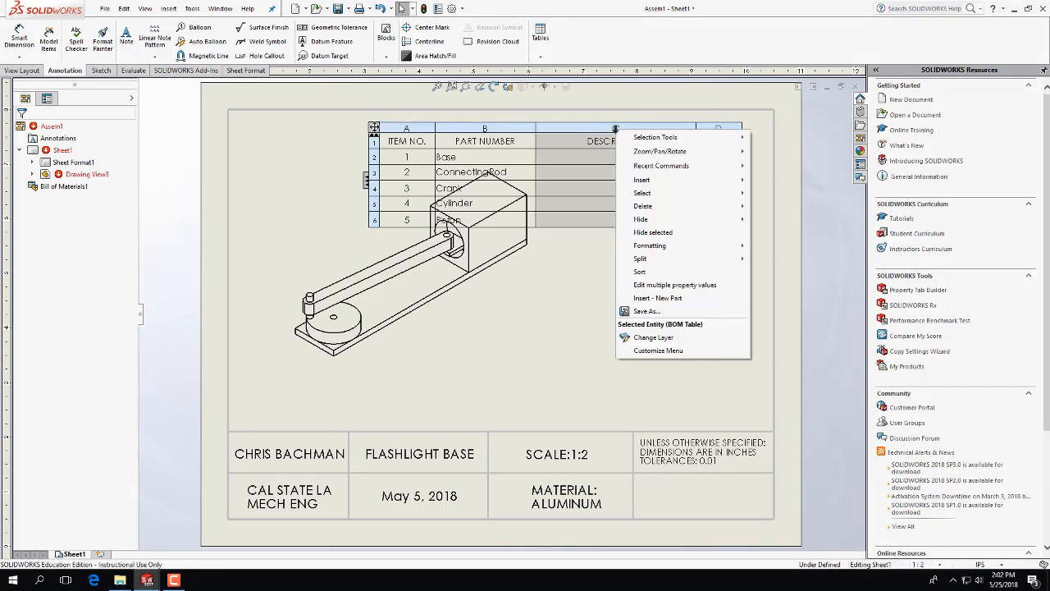
mouse_move(649, 209)
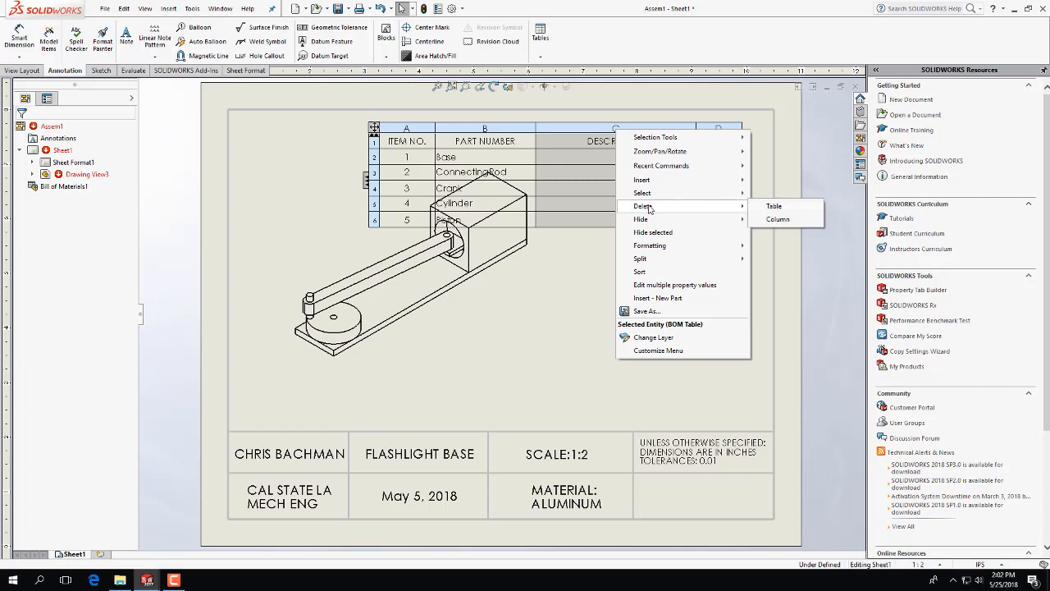
click(777, 218)
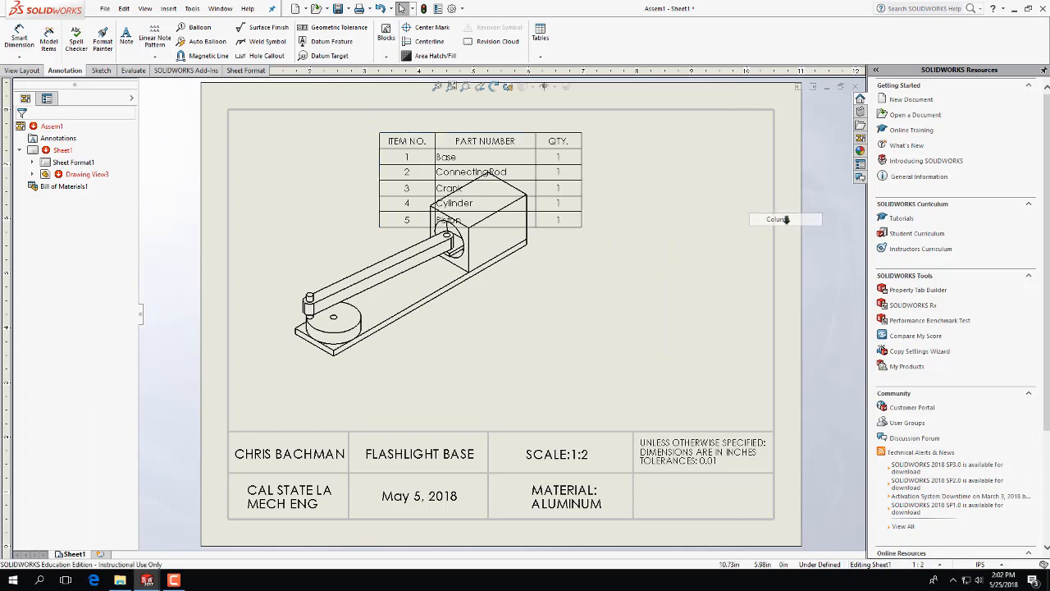
Reorder the bill of materials so PART NUMBER follows QTY., and move the table into the drawing area's upper right corner.
click(482, 129)
drag(482, 129, 564, 128)
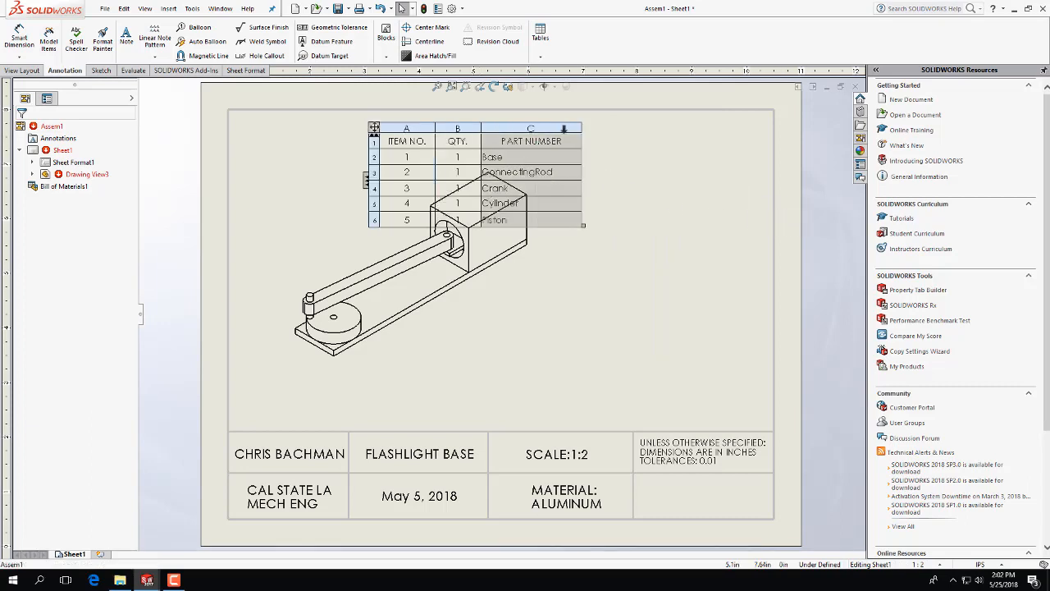
drag(374, 129, 553, 129)
click(608, 292)
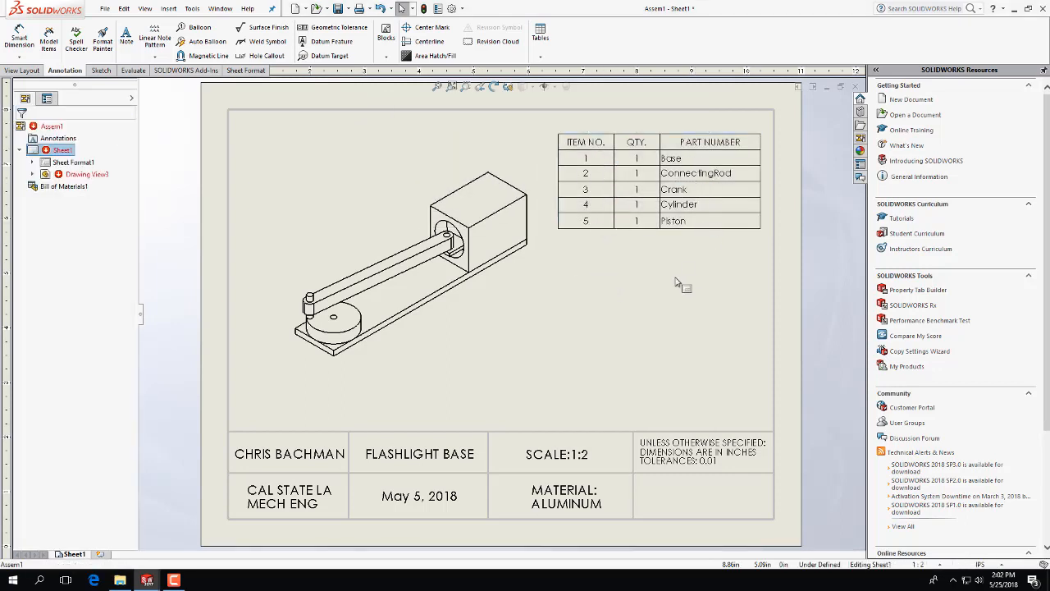
Attach circular item-number balloons to the base, the connecting rod and the cylinder in the isometric view.
click(197, 27)
click(420, 306)
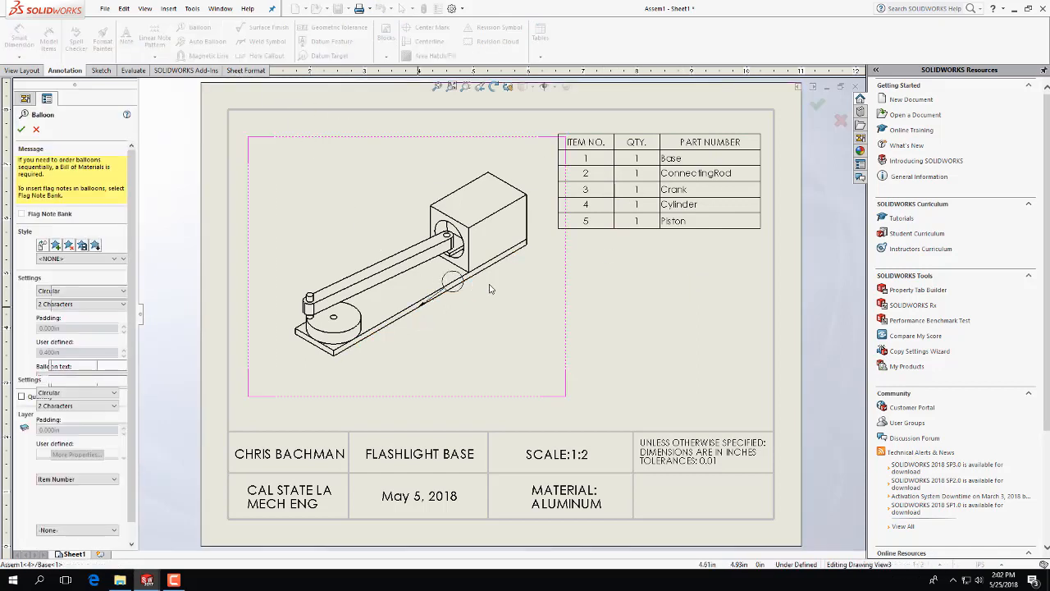
click(531, 308)
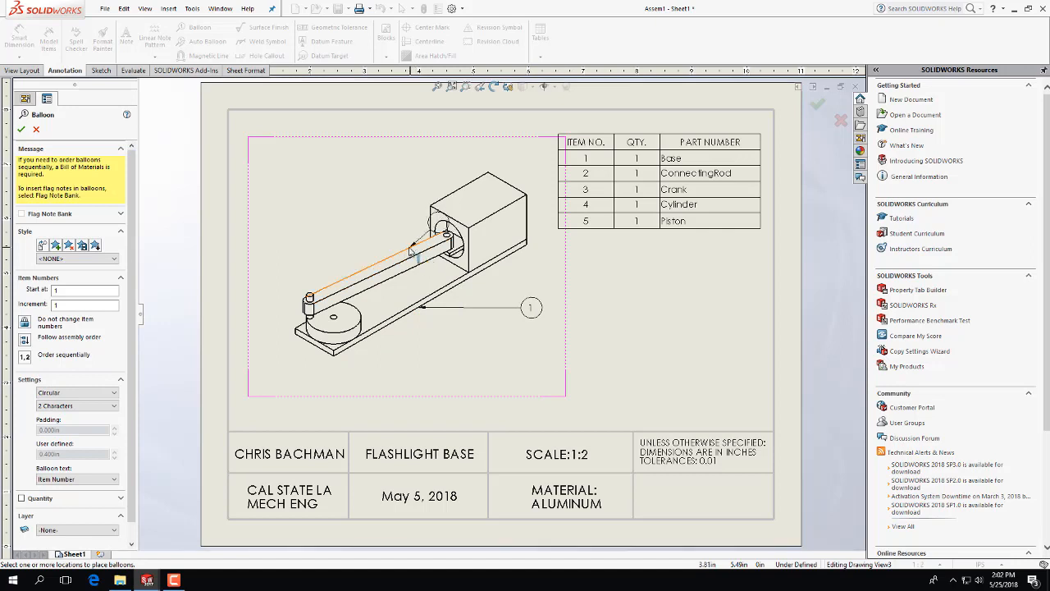
click(410, 250)
click(346, 178)
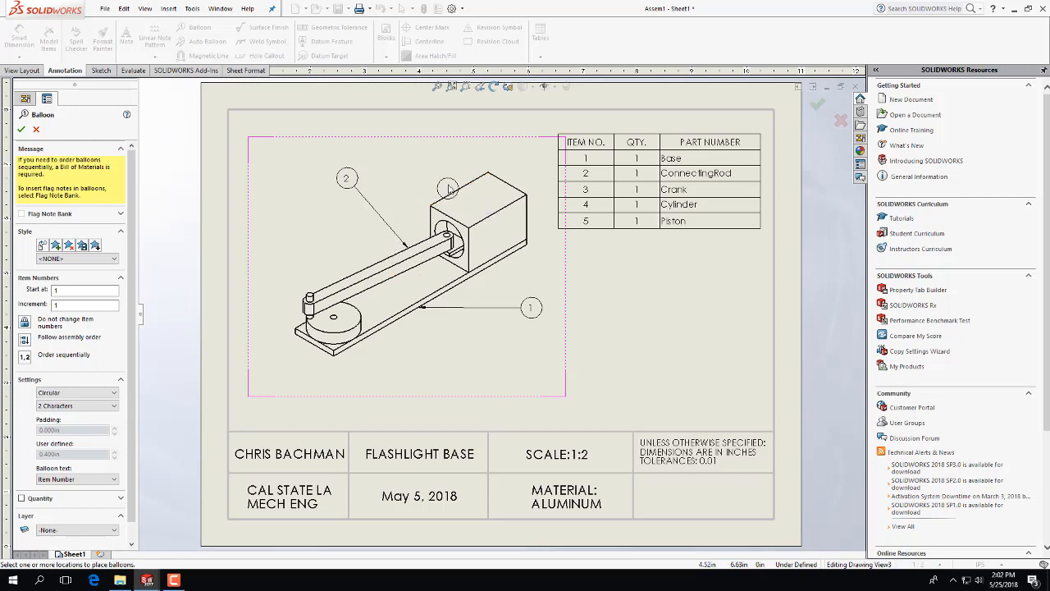
click(457, 190)
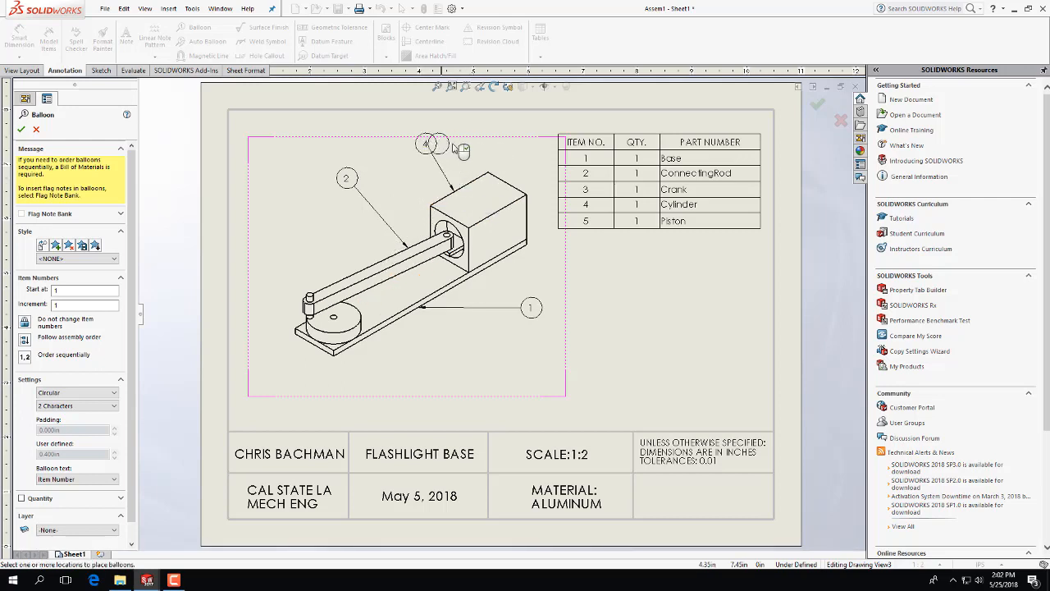
click(425, 143)
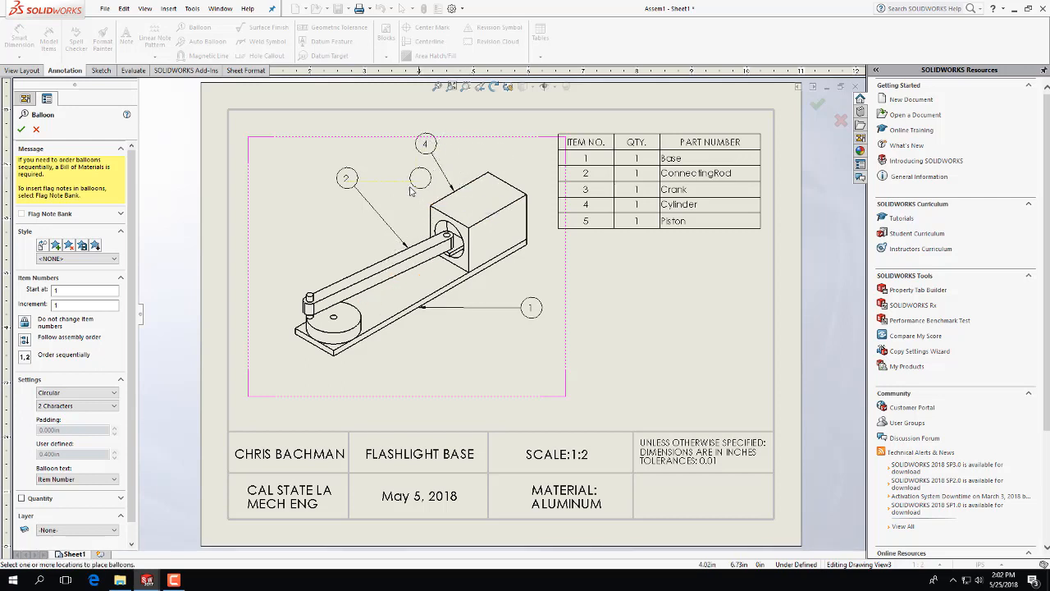
Add item-number balloons for the piston and the crank, placing them to the right of and below the assembly.
click(461, 251)
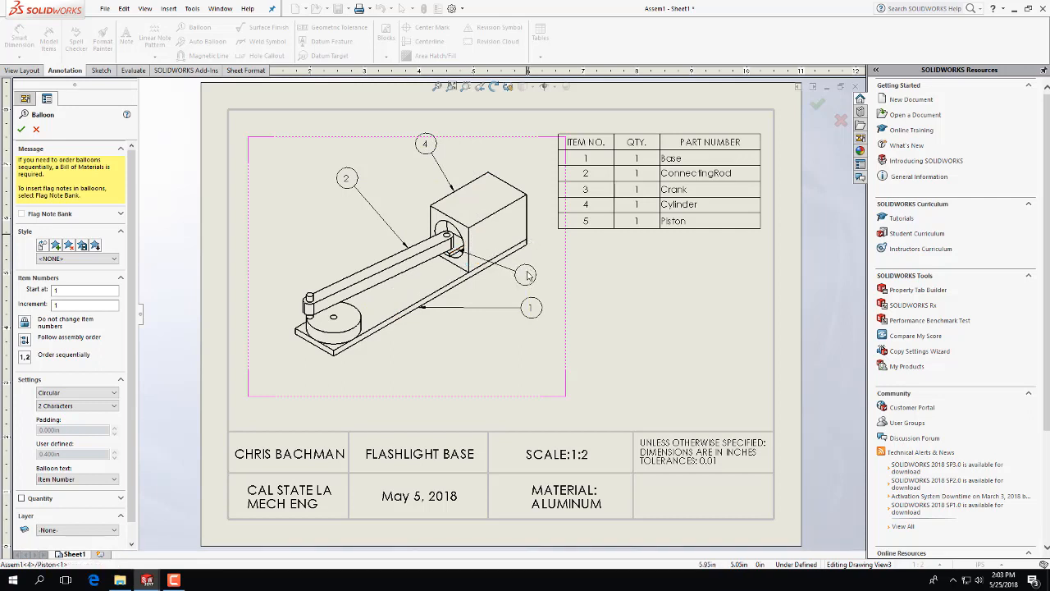
click(530, 275)
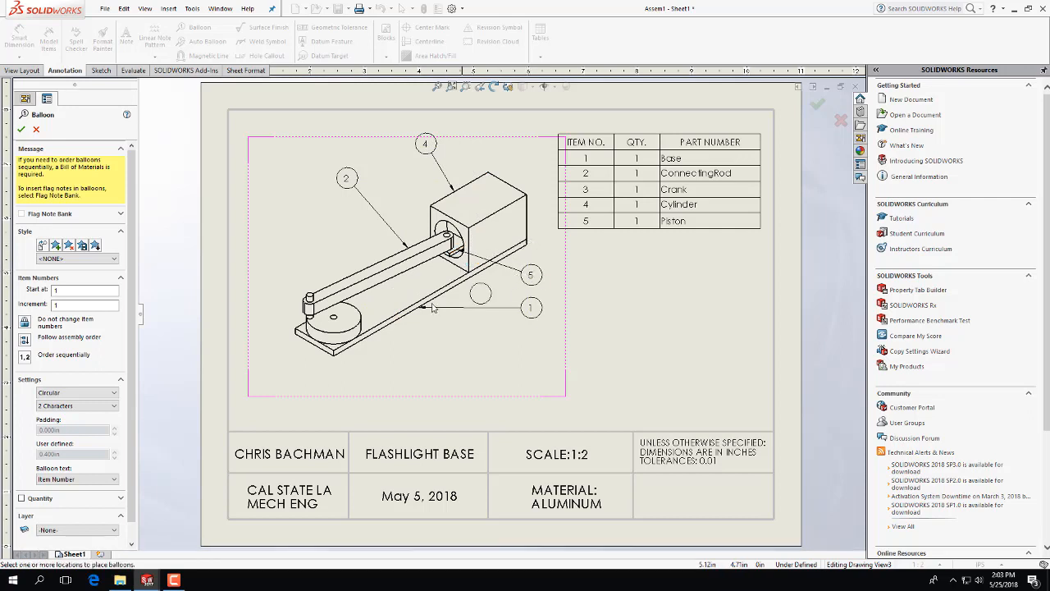
click(361, 323)
click(435, 357)
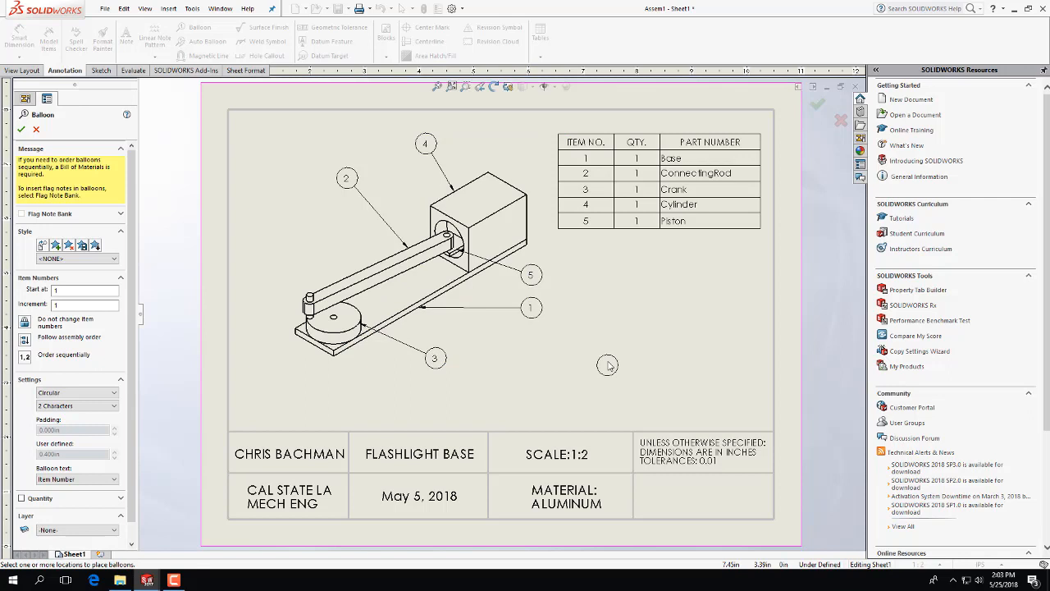
key(Escape)
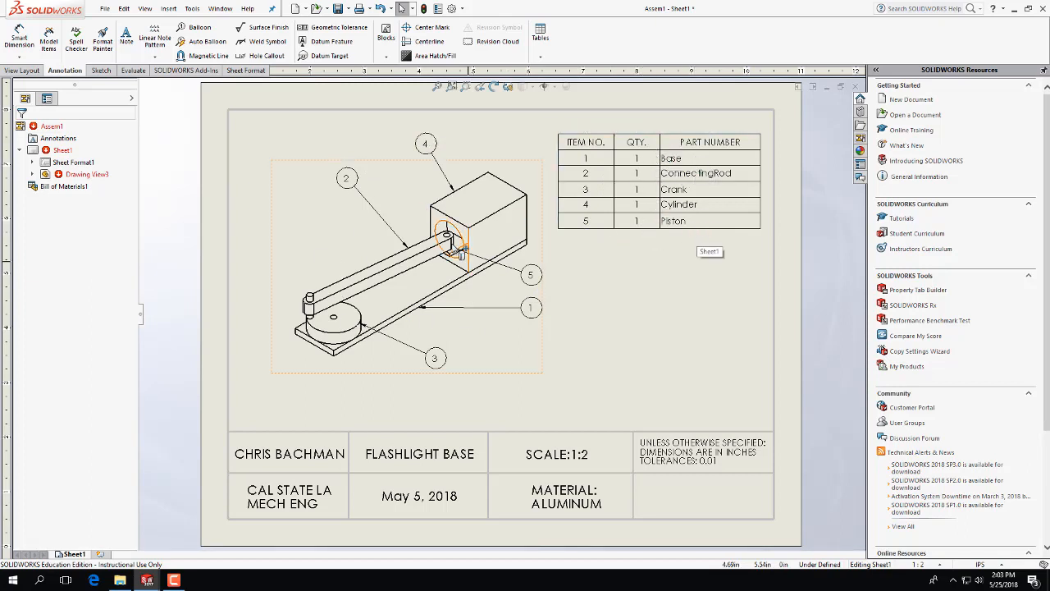
click(291, 217)
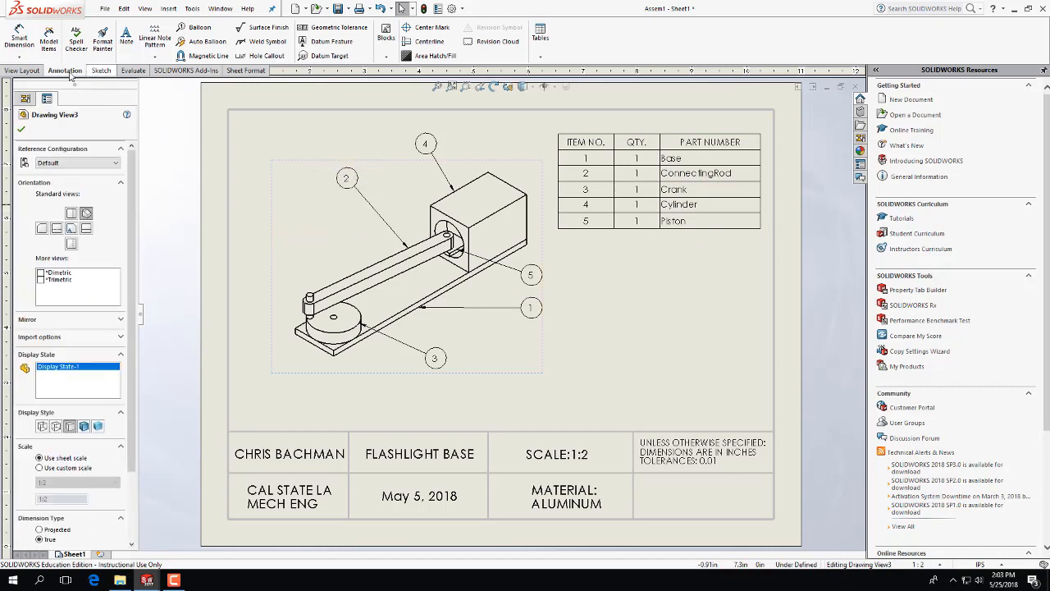
click(22, 70)
click(71, 41)
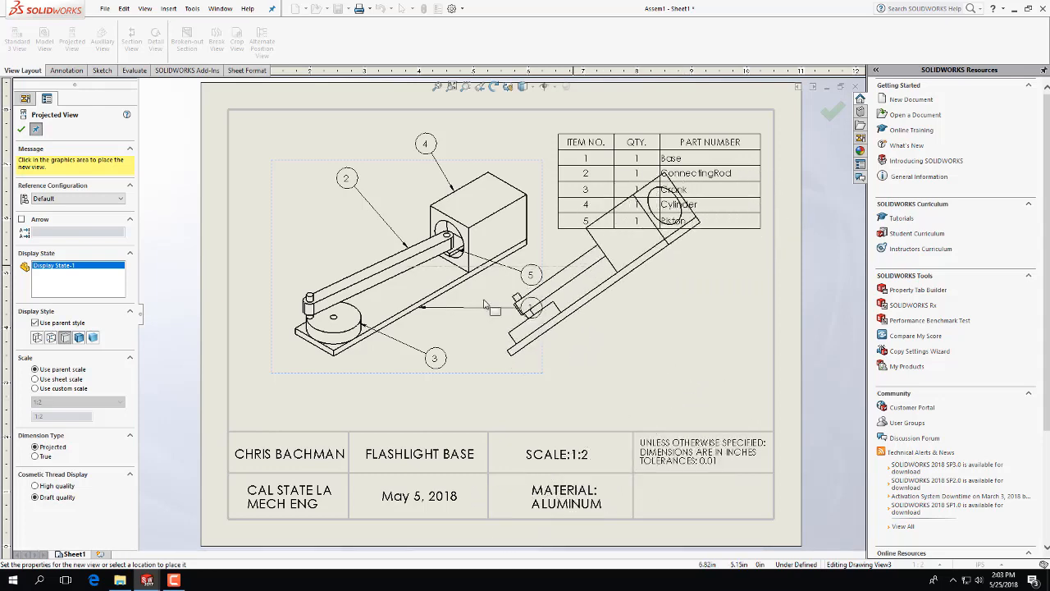
key(Escape)
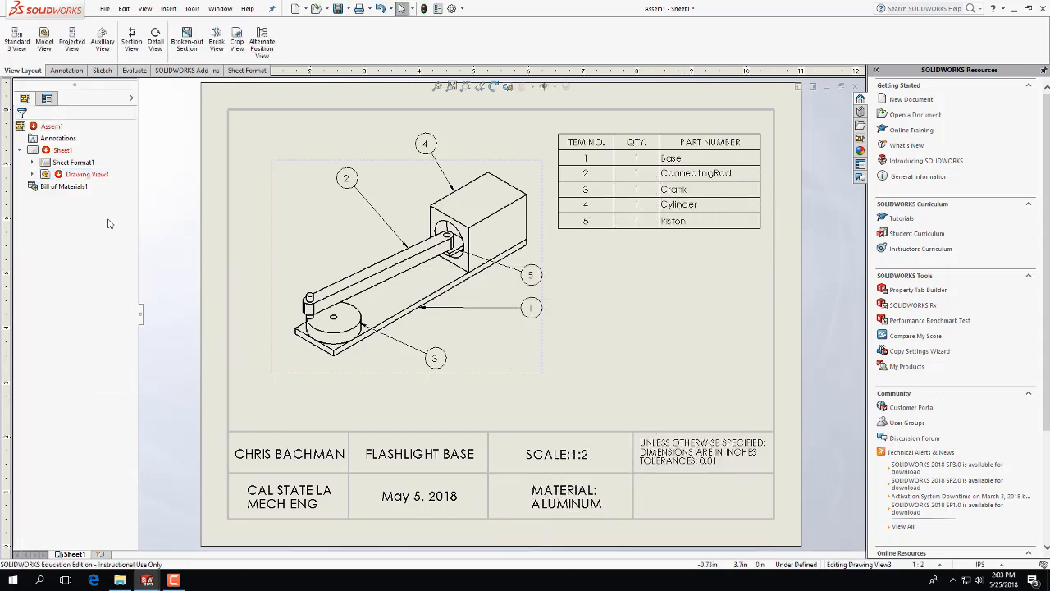
Insert an end view of Assem1 below the bill of materials, with a projected side view beside it.
click(41, 39)
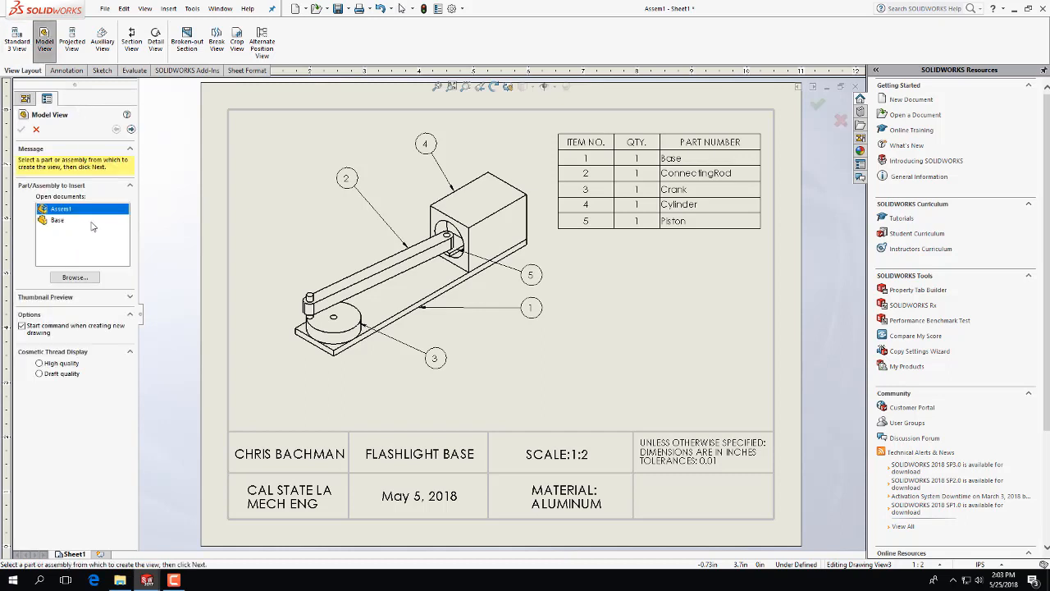
double_click(108, 208)
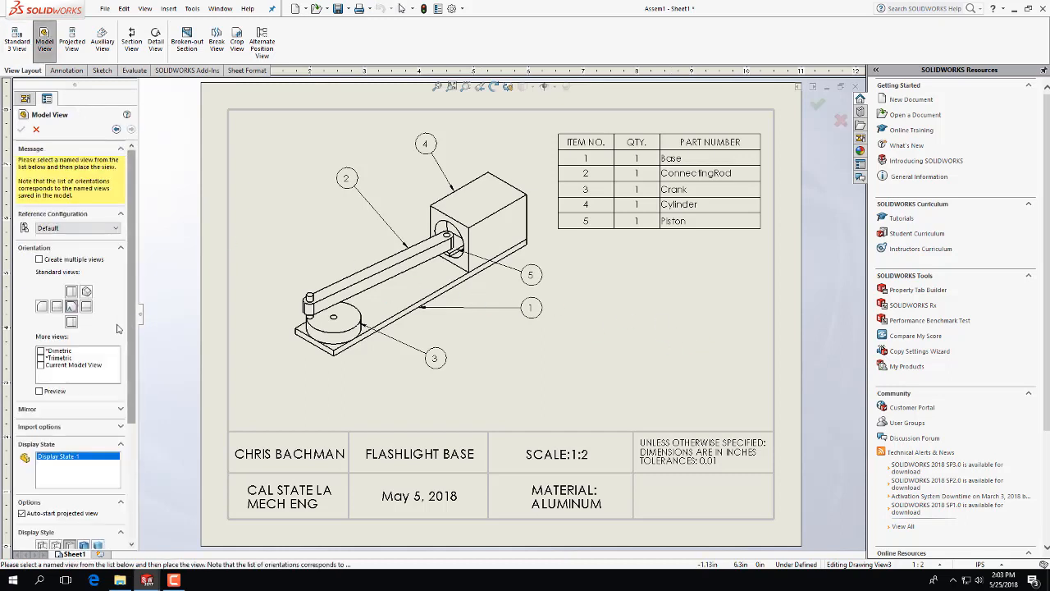
click(644, 313)
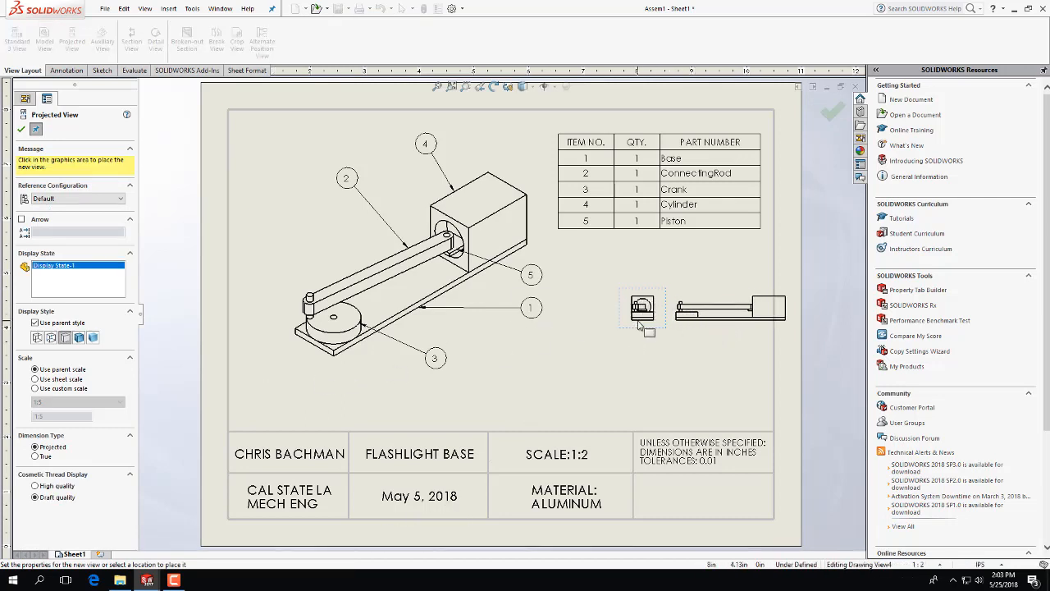
key(Escape)
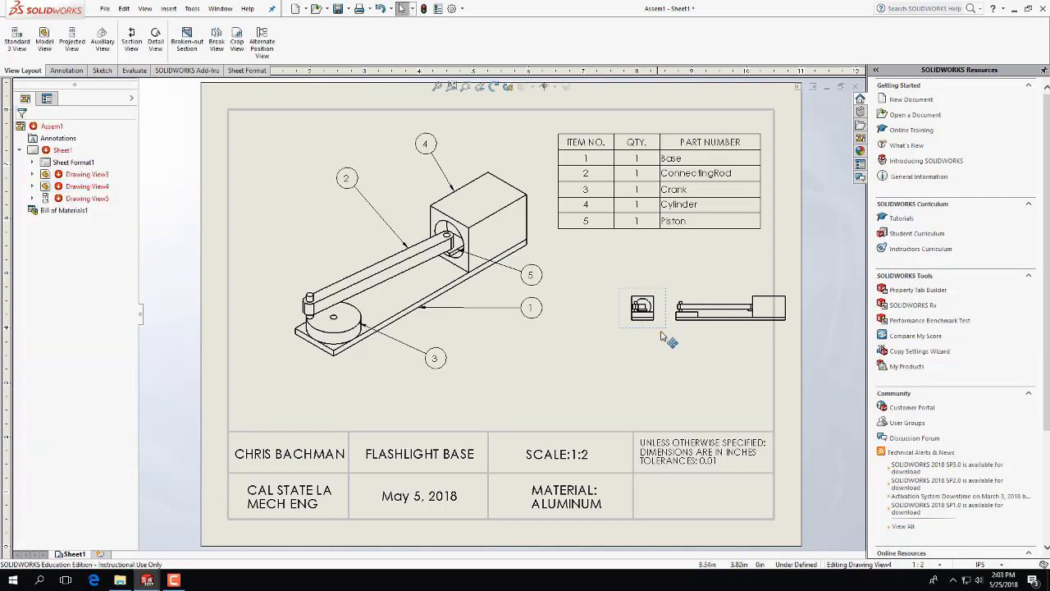
Delete the small end view, keeping the projected side view.
click(643, 305)
key(Delete)
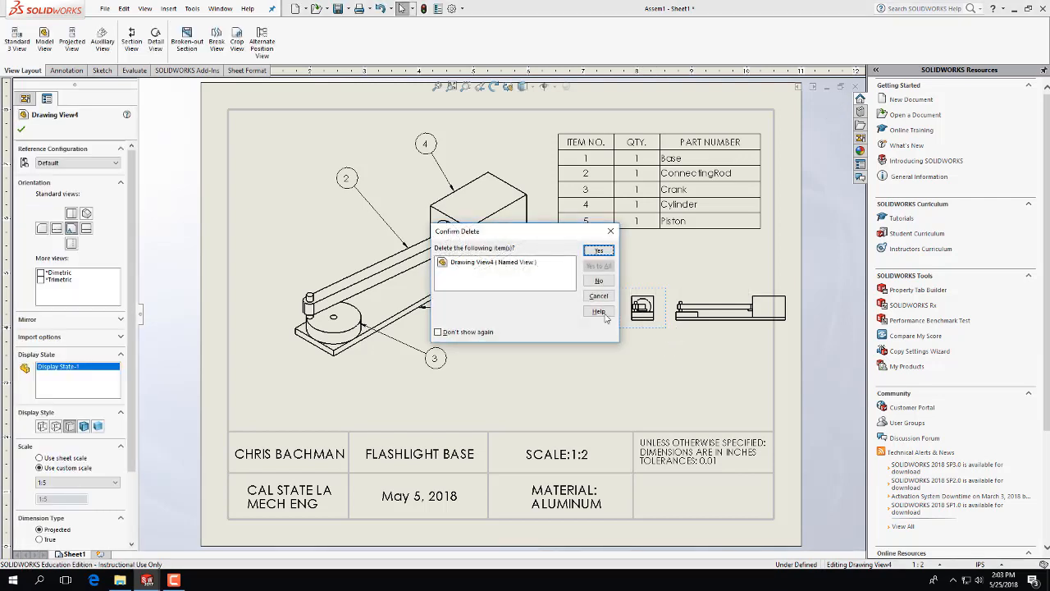
click(610, 251)
Set the side view's custom scale to 1:2 and position it between the bill of materials and the title block.
click(707, 322)
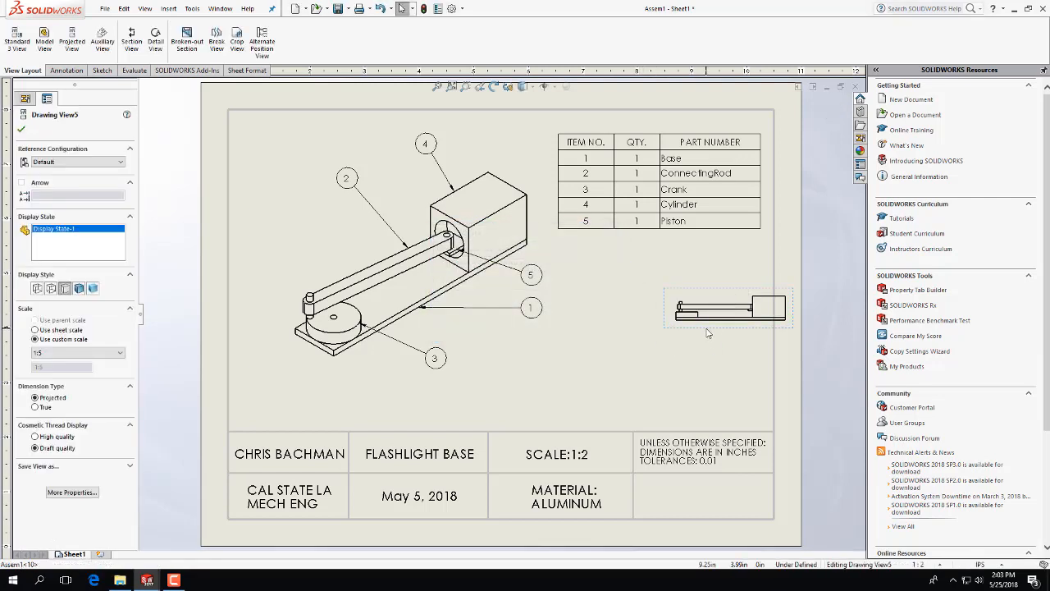
drag(708, 332, 660, 353)
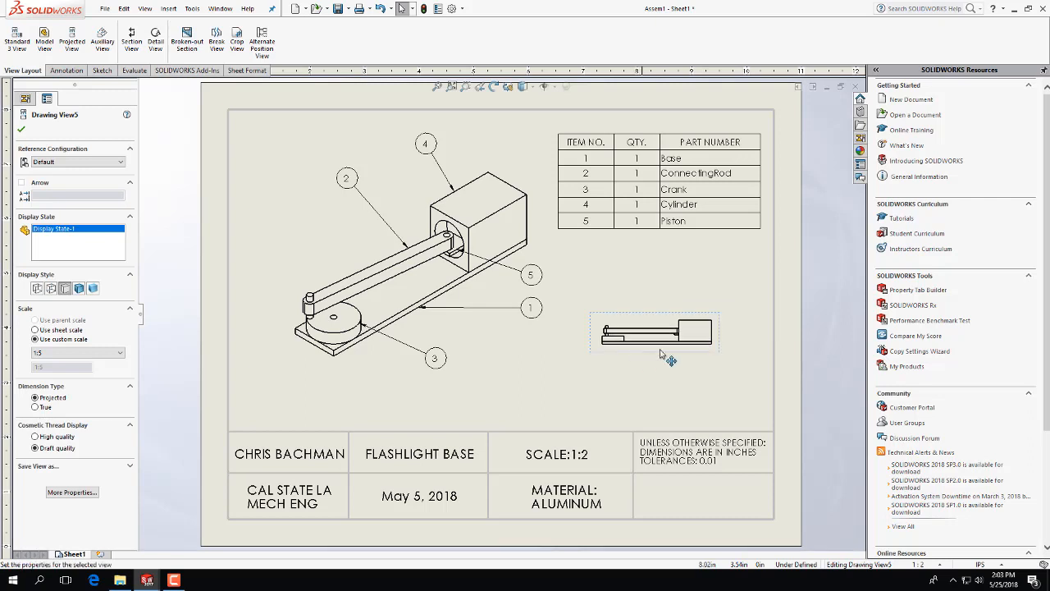
click(45, 351)
click(63, 376)
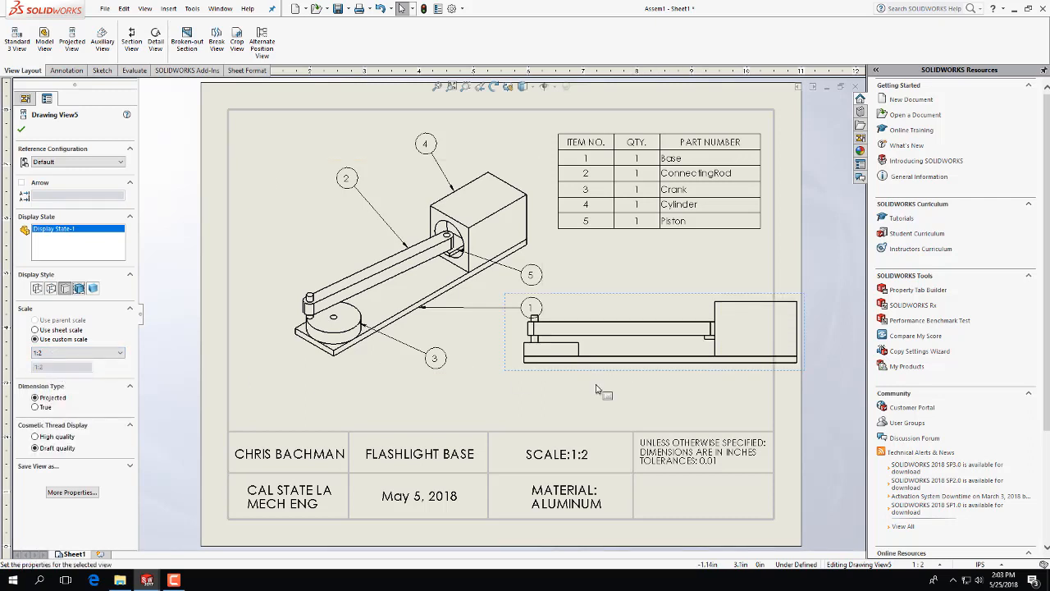
drag(631, 383, 592, 415)
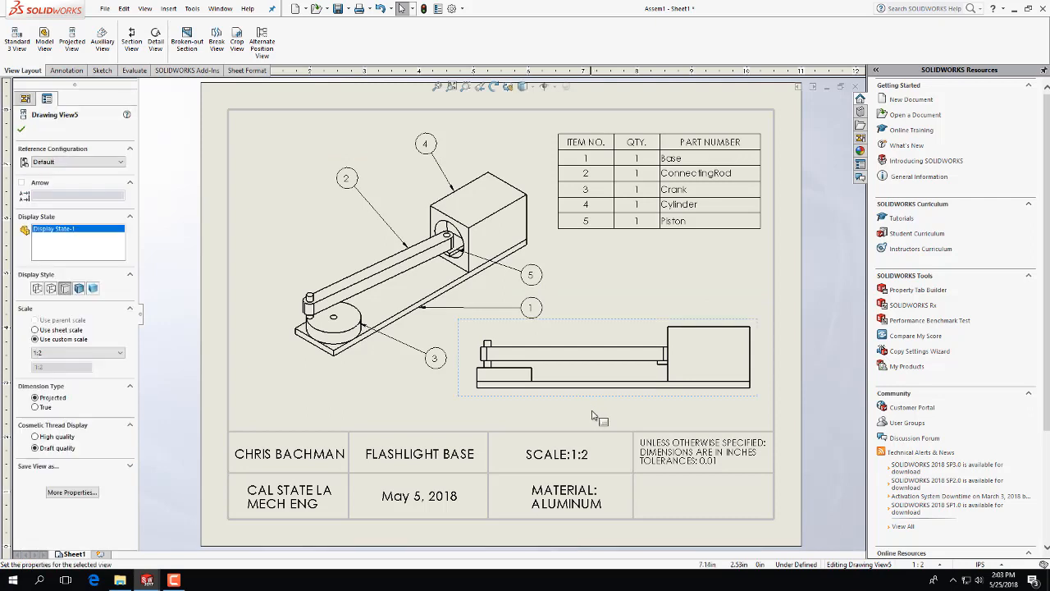
click(592, 415)
Dimension the vertical gap between the crank's top face and the connecting rod's underside in the side view.
click(65, 70)
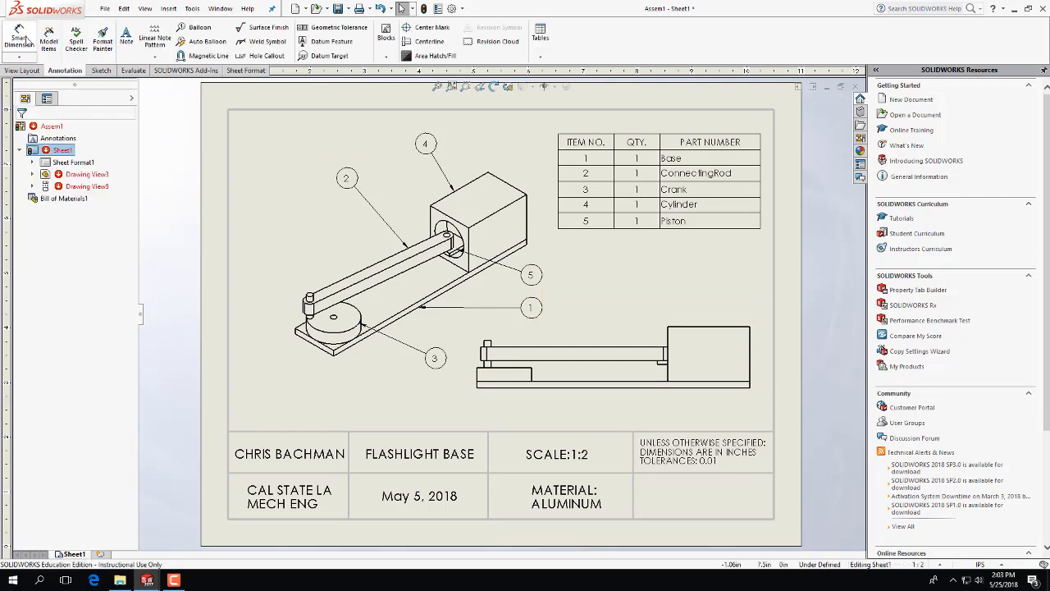
click(24, 38)
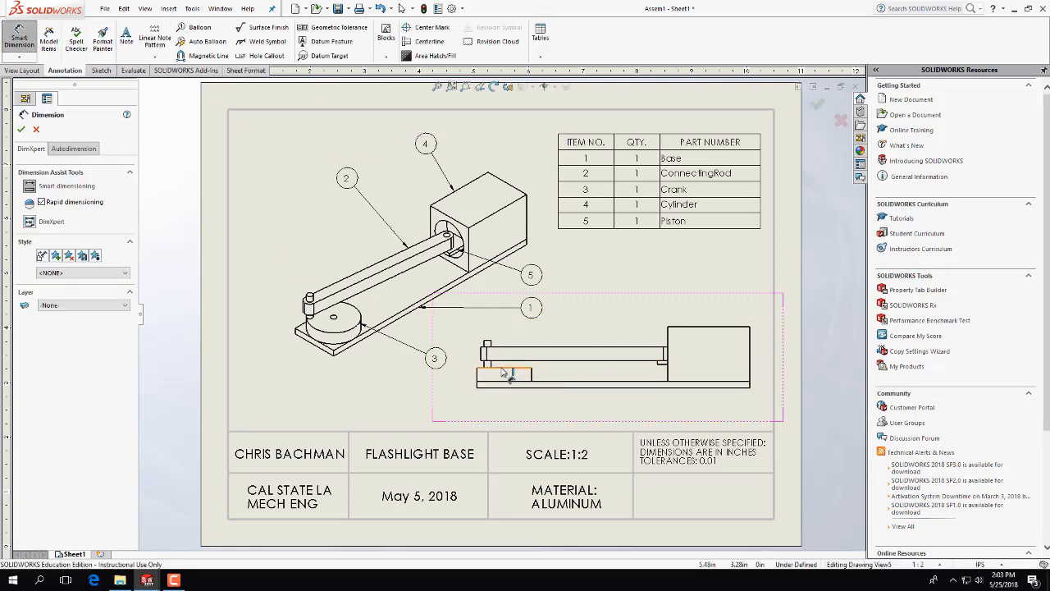
click(518, 359)
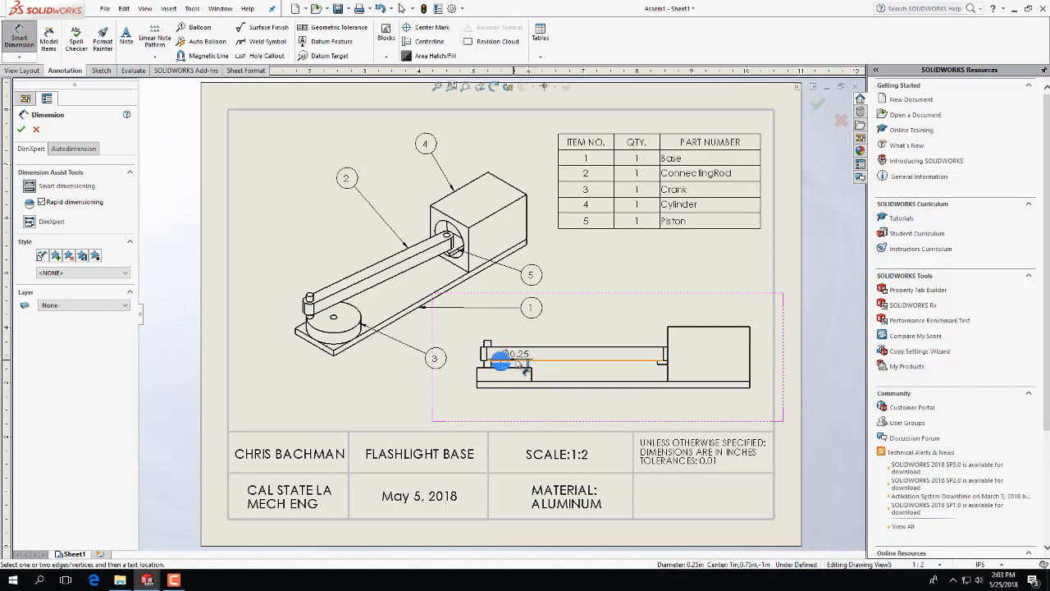
click(459, 365)
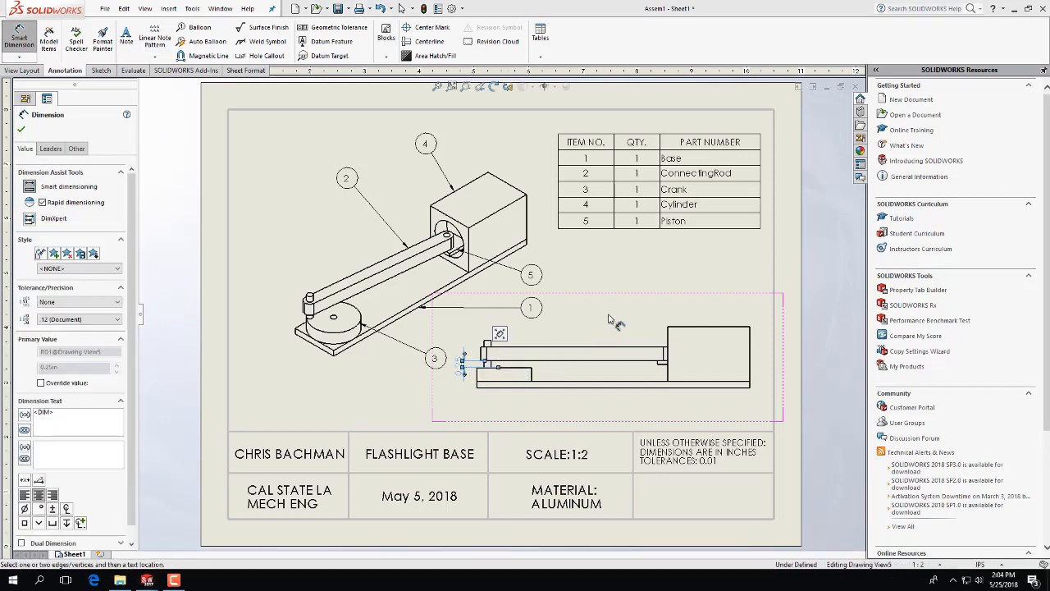
Dimension the horizontal distance from the base's crank end to the cylinder's near face, placing it below the side view.
click(671, 379)
click(478, 379)
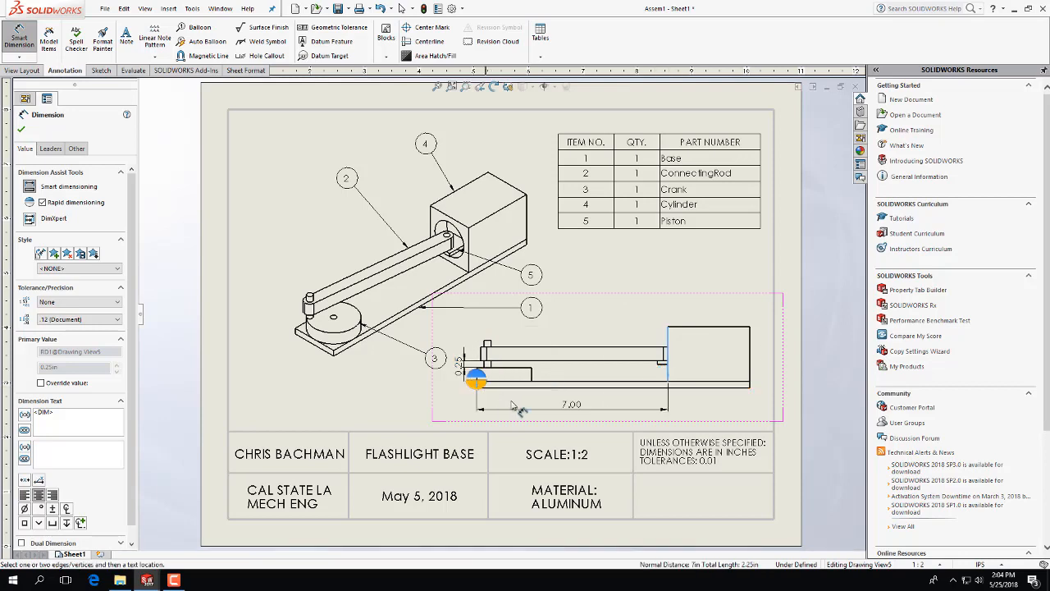
click(576, 415)
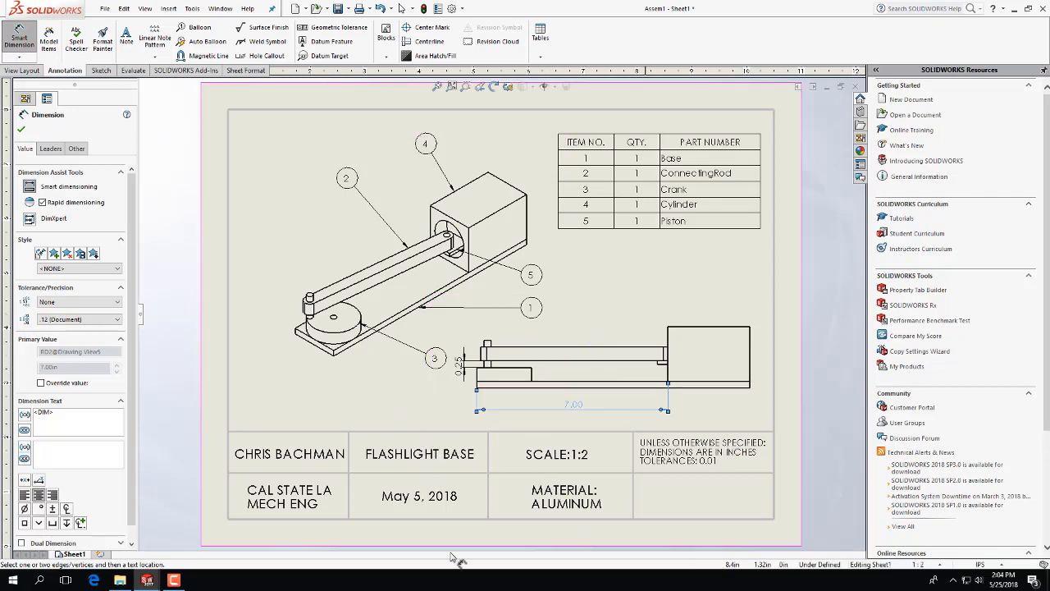
click(173, 580)
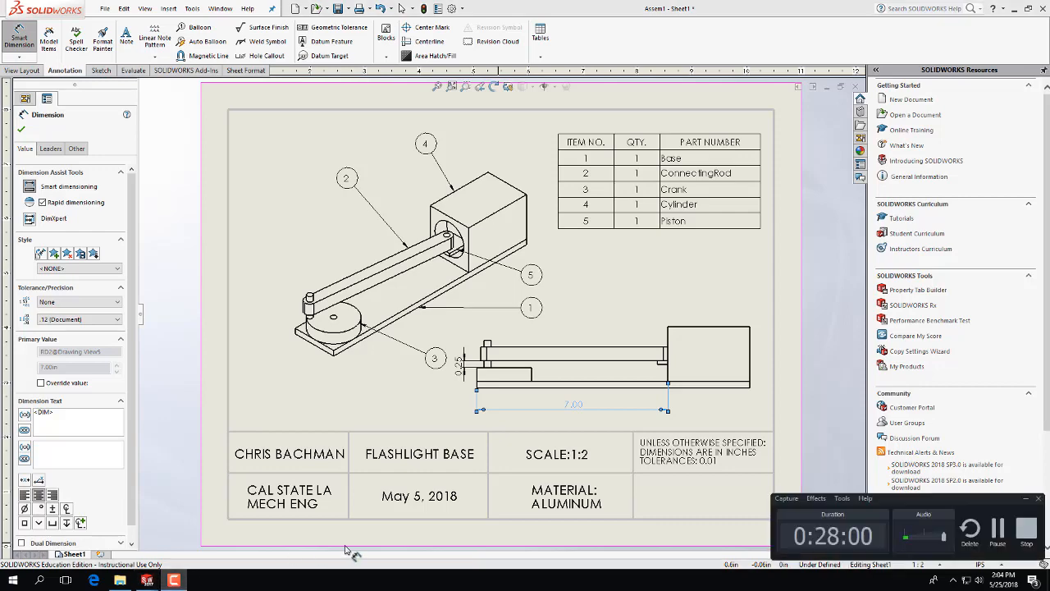